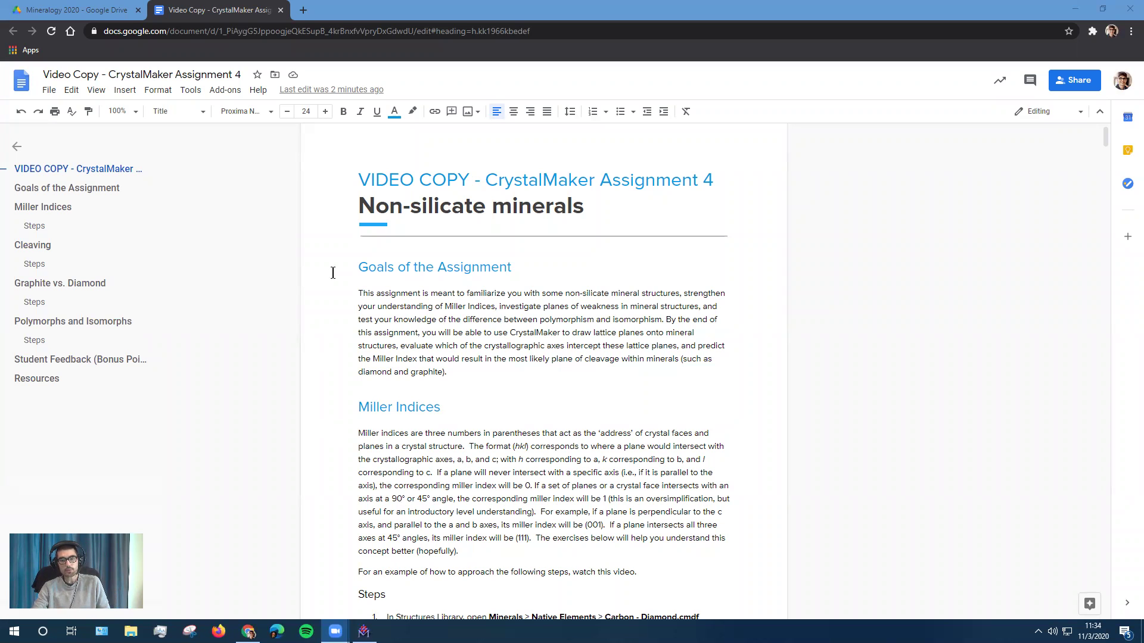
- Read the Miller Indices steps in the assignment document and look over the halite model in CrystalMaker
scroll(450, 297, "down", 5)
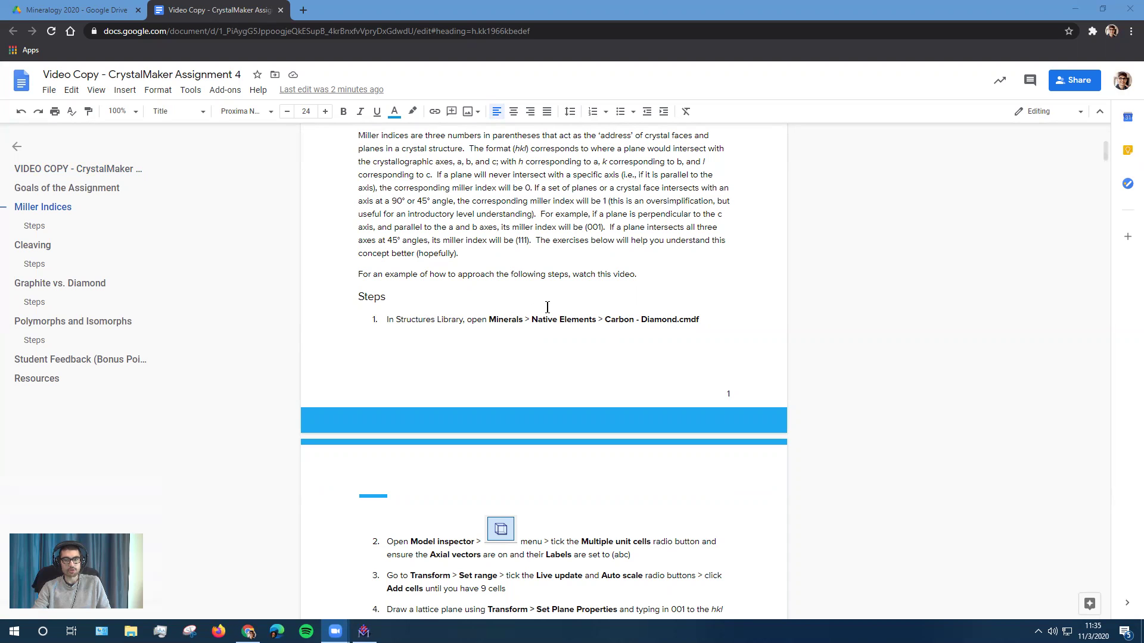
scroll(547, 286, "down", 1)
scroll(547, 285, "down", 2)
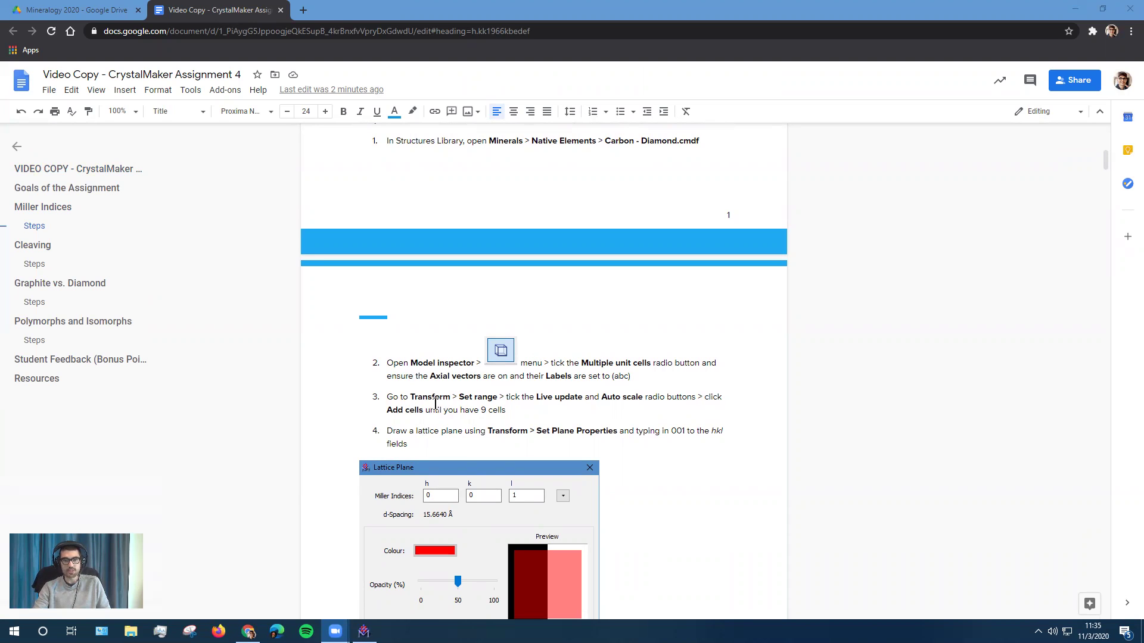
left_click(364, 631)
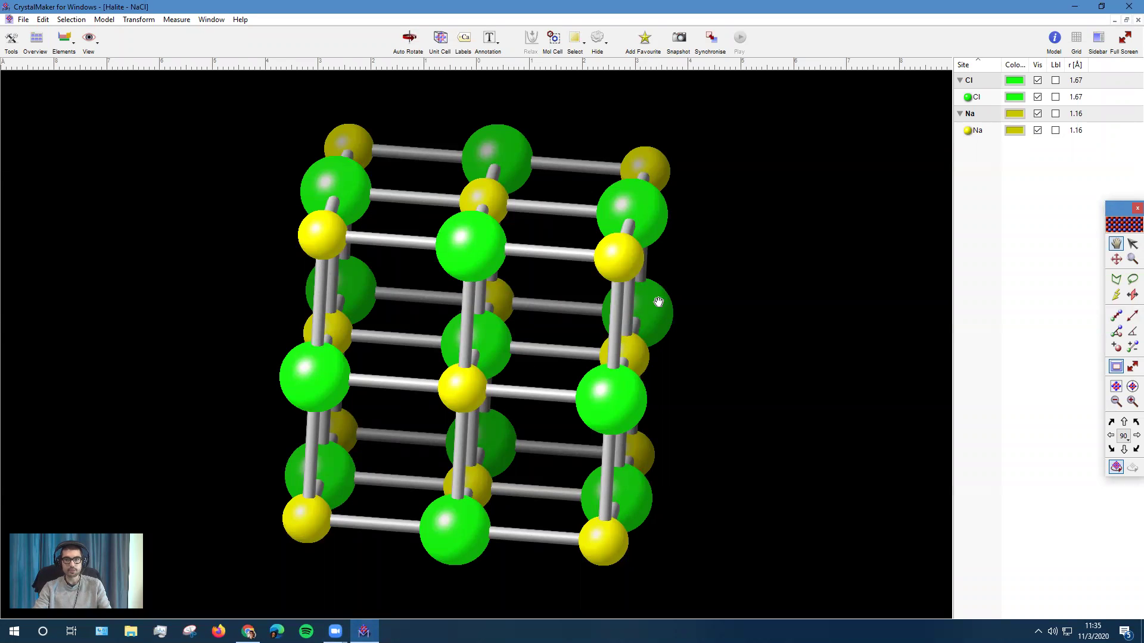
left_click_drag(609, 280, 601, 257)
left_click_drag(564, 320, 590, 320)
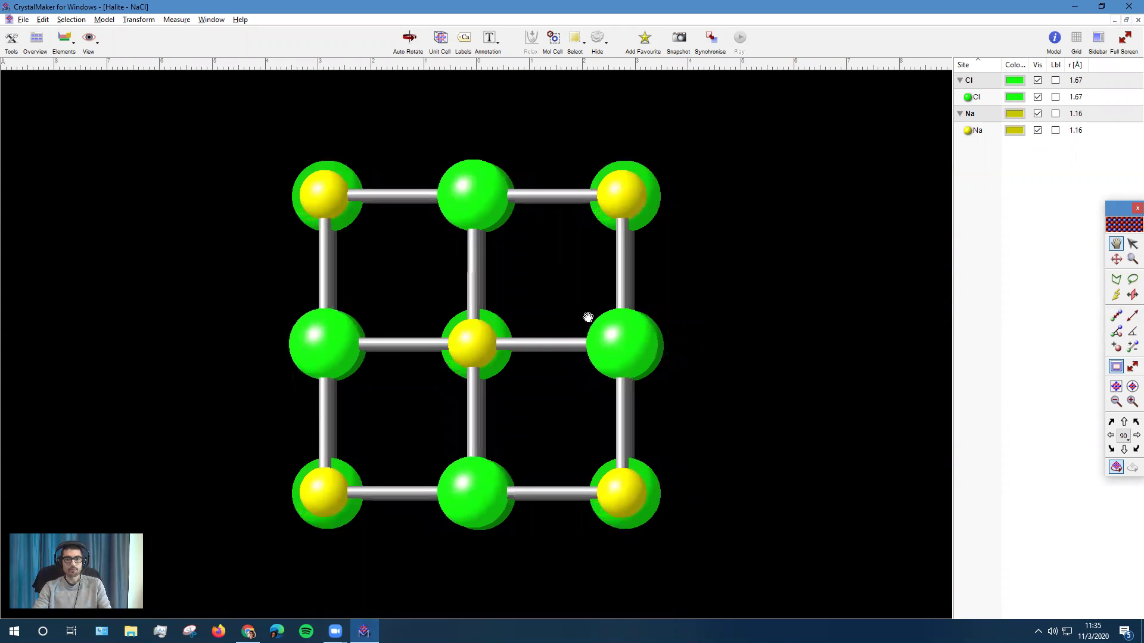
key("alt+Tab")
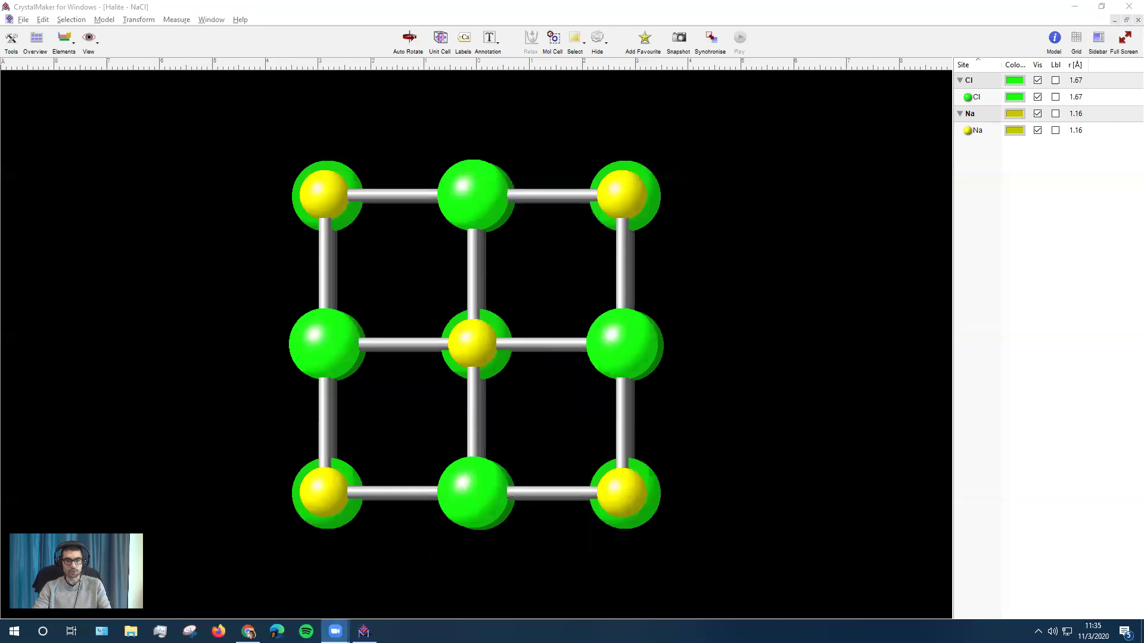
key("alt+Tab")
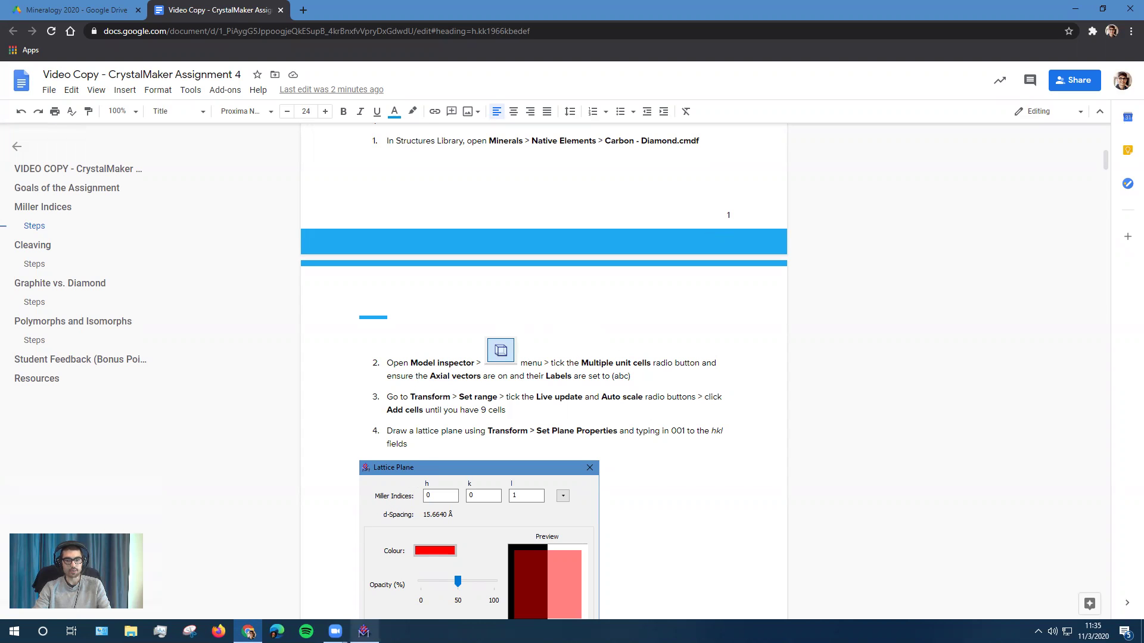
- Switch to CrystalMaker and turn on multiple unit cells and axial vectors labelled abc for the halite model
left_click(363, 632)
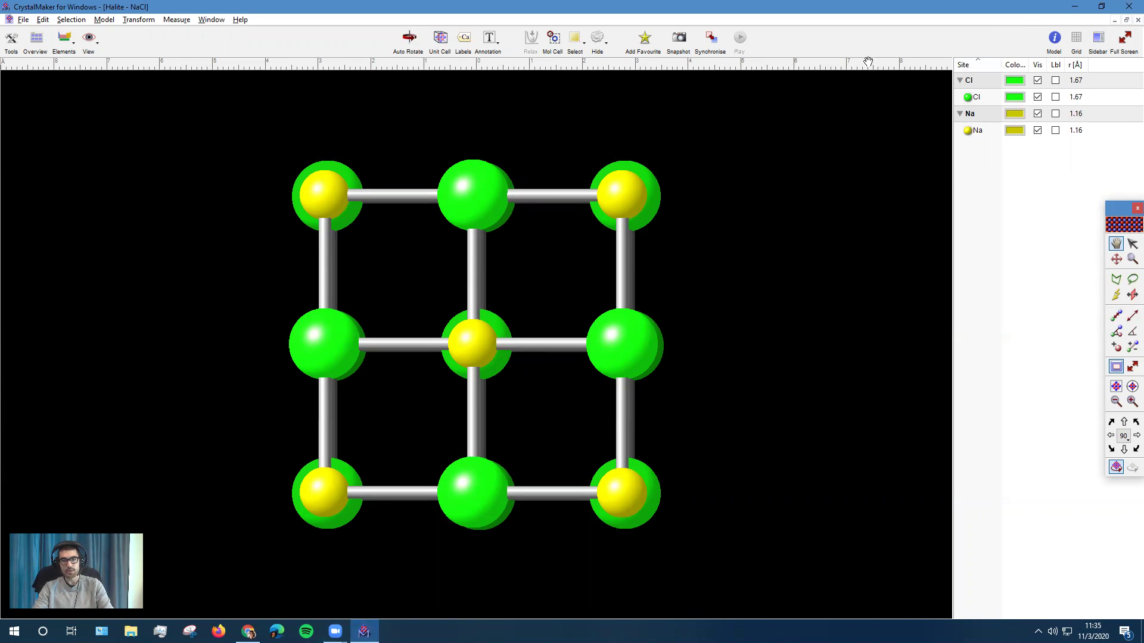
left_click(116, 21)
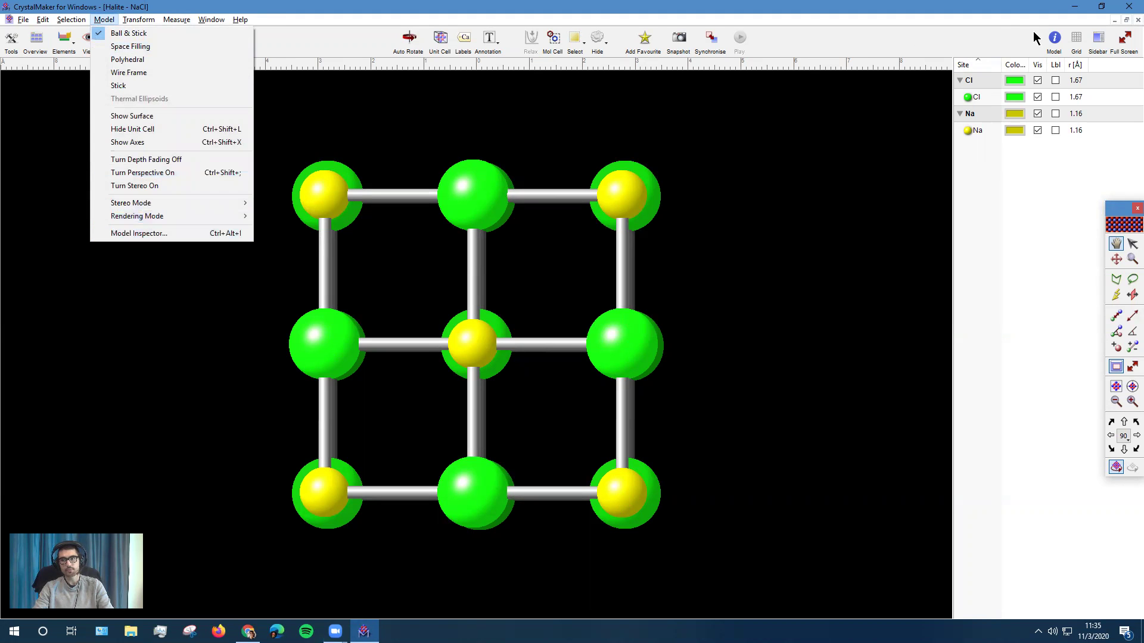
left_click(1053, 39)
left_click(1055, 39)
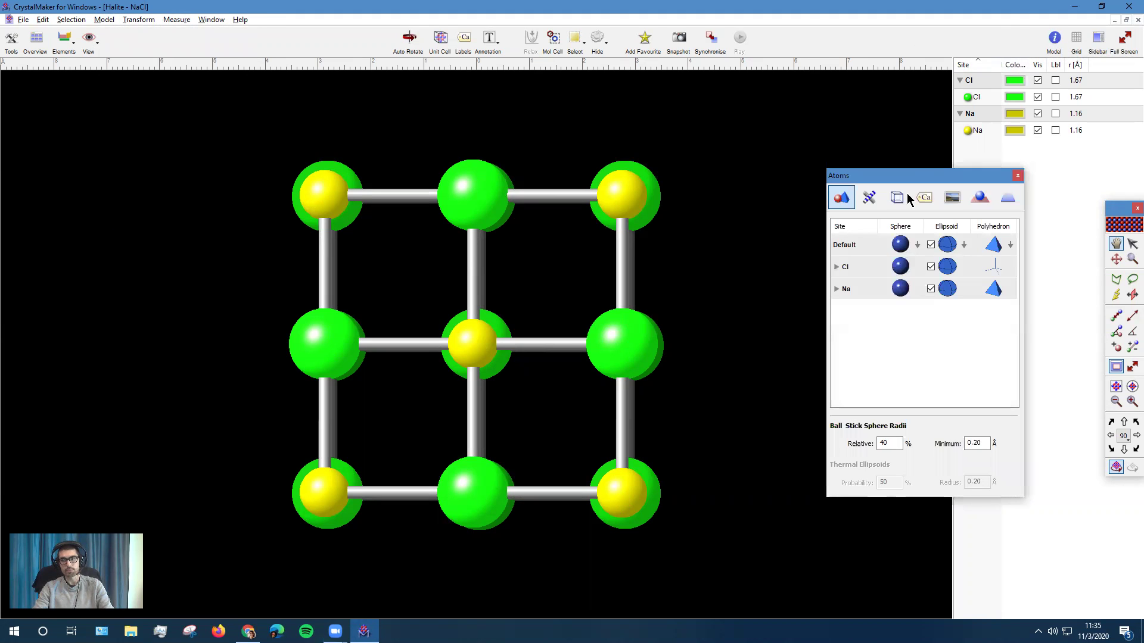
left_click_drag(909, 180, 929, 207)
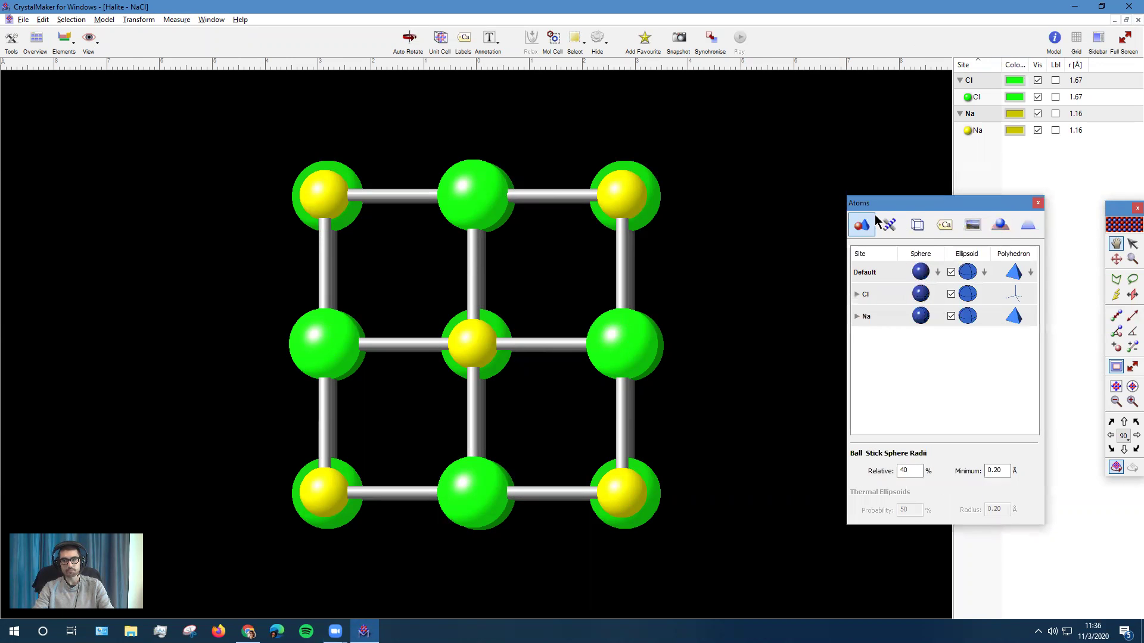
left_click(915, 228)
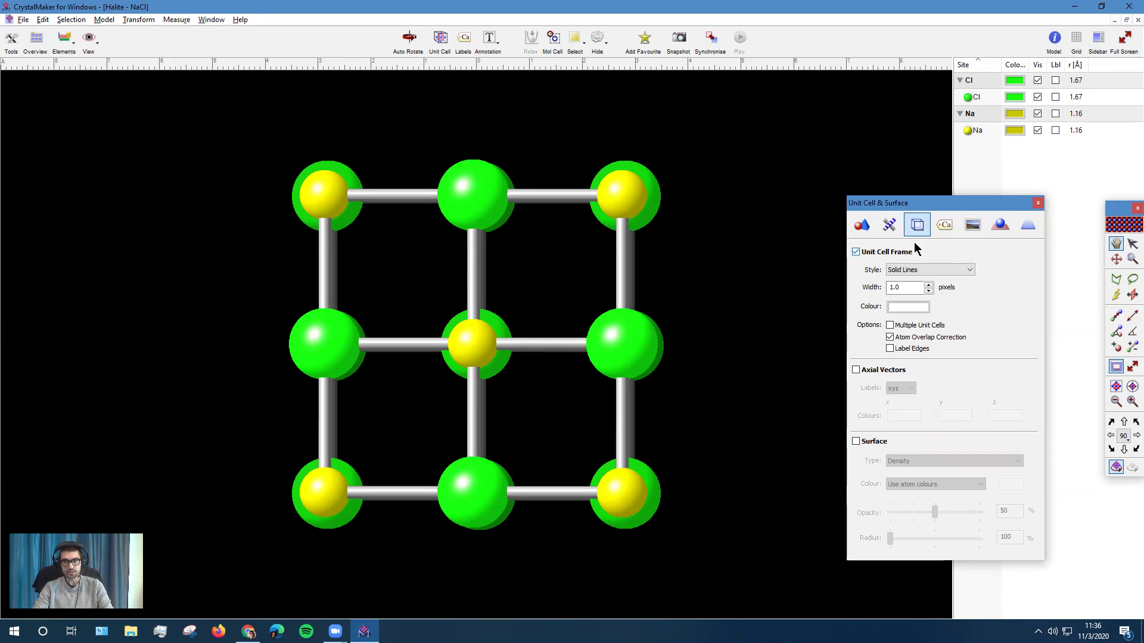
left_click(890, 326)
left_click(856, 370)
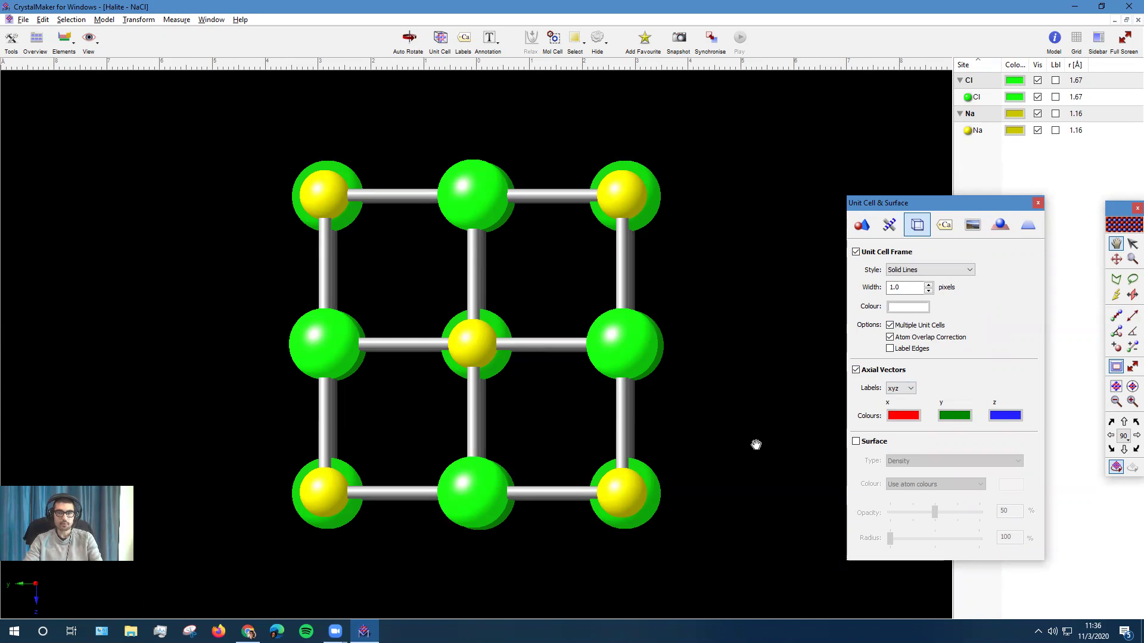
left_click(902, 389)
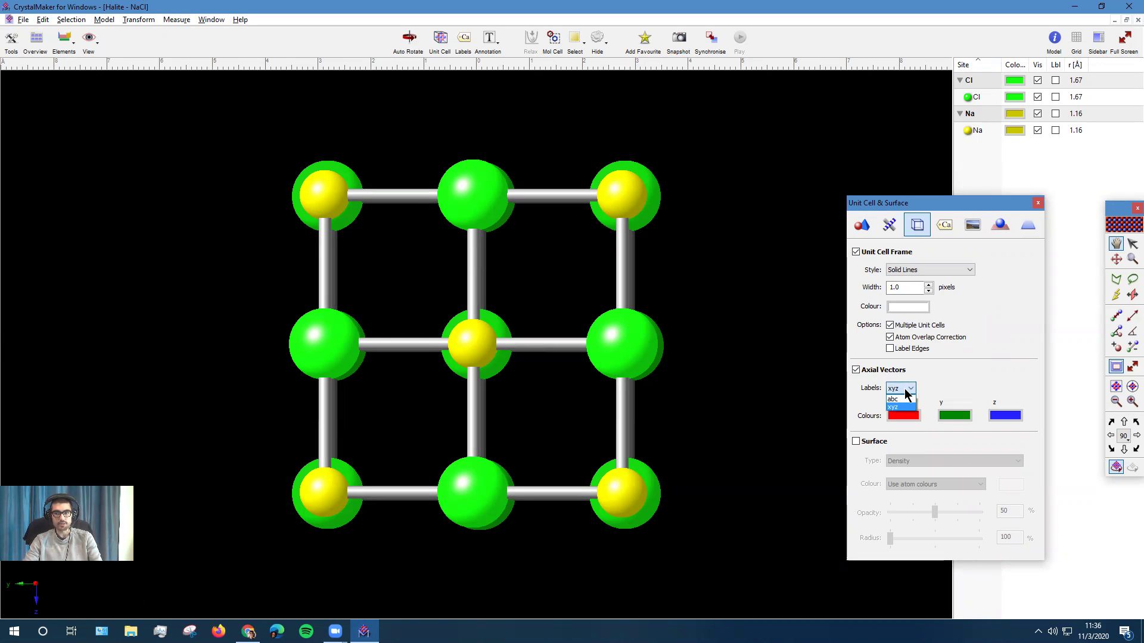
left_click(899, 399)
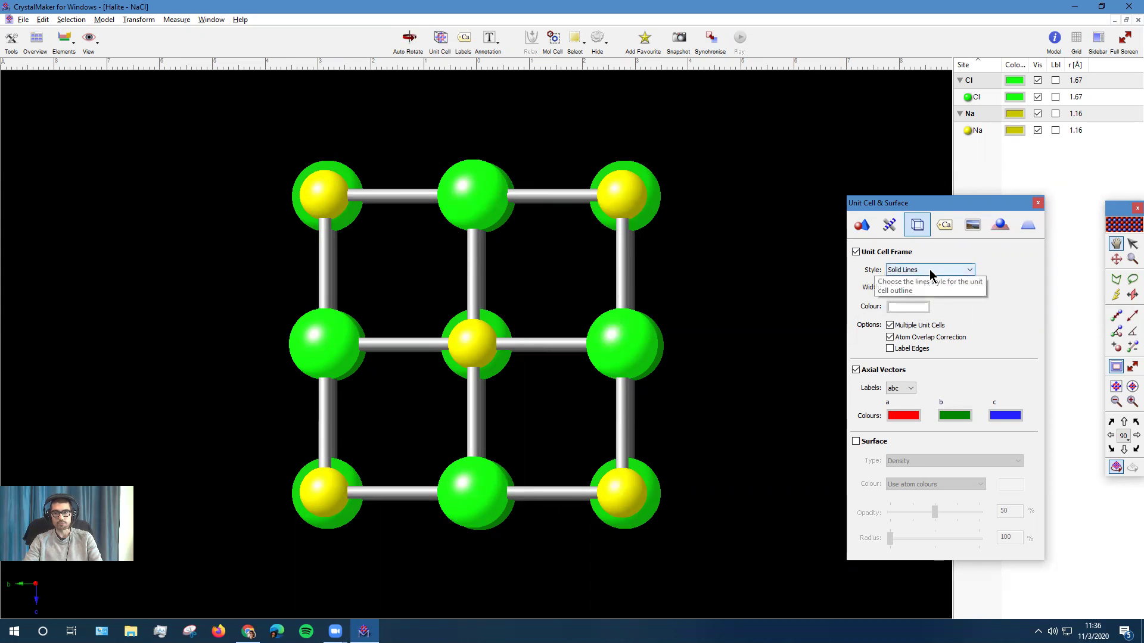
- Make the unit cell frame 10 pixels wide and red, keeping the solid line style
double_click(919, 290)
type("1")
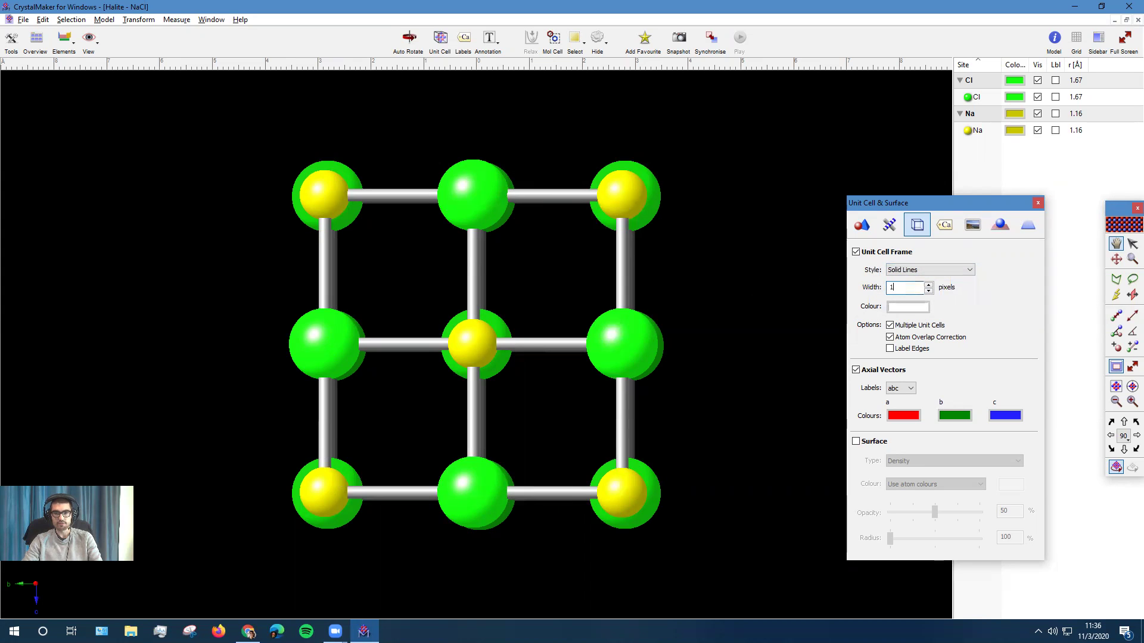
type("0")
key("Return")
left_click(911, 307)
left_click(903, 321)
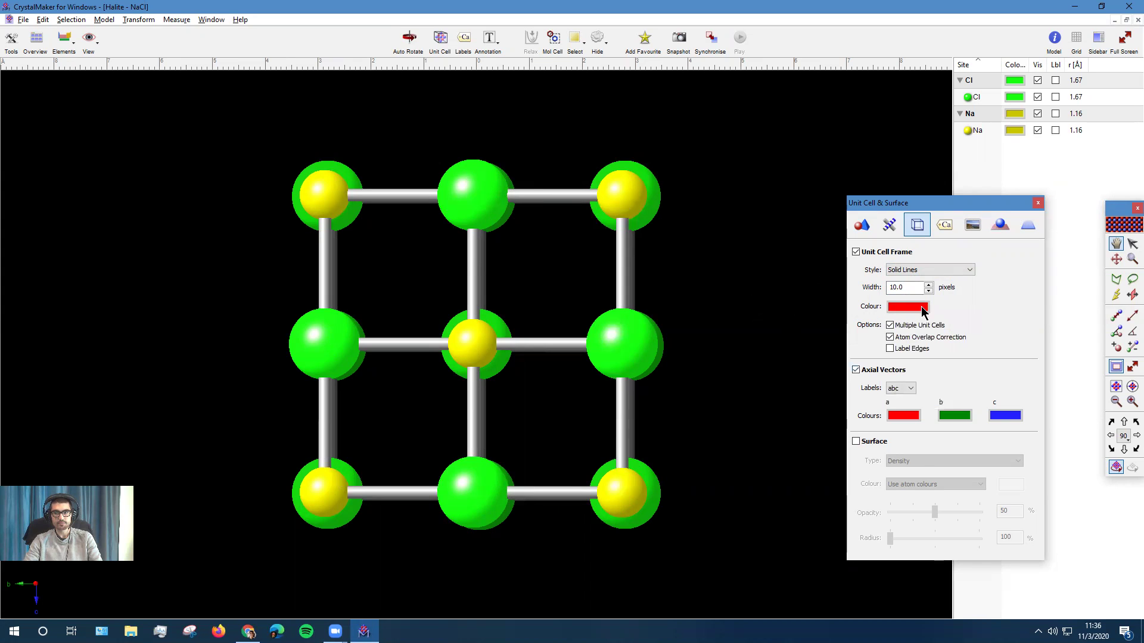
left_click(969, 270)
left_click(926, 280)
left_click(921, 270)
left_click(915, 289)
- Try red as the Cl - Na bond colour and restore light grey
left_click(889, 228)
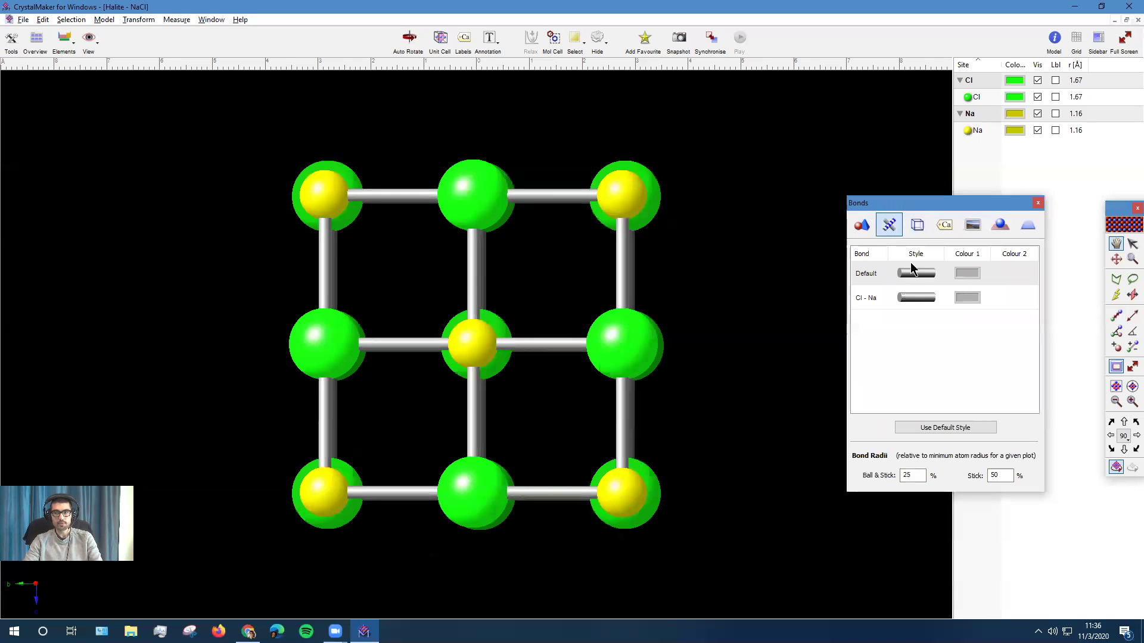
left_click(956, 292)
left_click(961, 295)
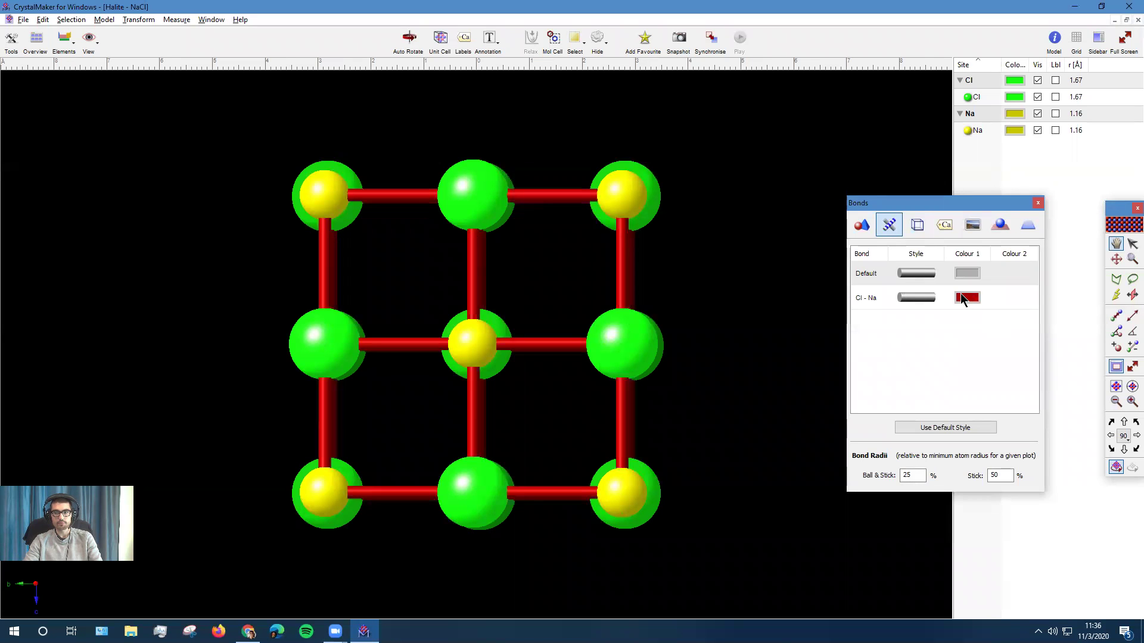
left_click(963, 296)
left_click(992, 344)
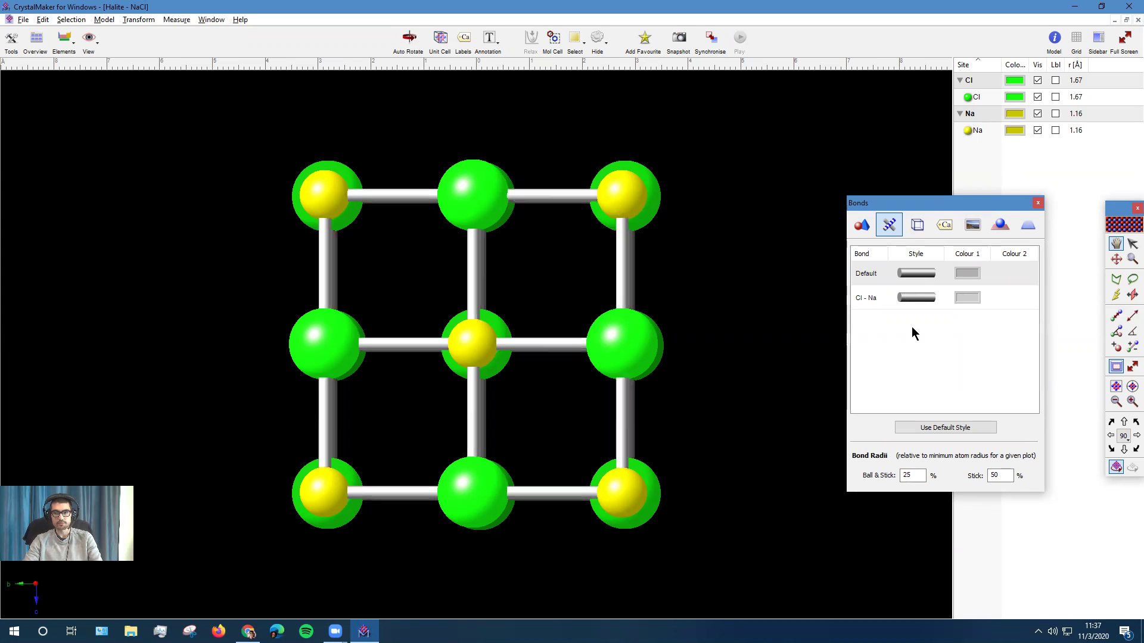
- Reduce the ball-and-stick bond radius to 5% and look at the unit cell frame behind the bonds
double_click(907, 475)
type("25")
left_click_drag(674, 353, 691, 344)
left_click_drag(913, 476, 899, 478)
type("5")
left_click(1006, 476)
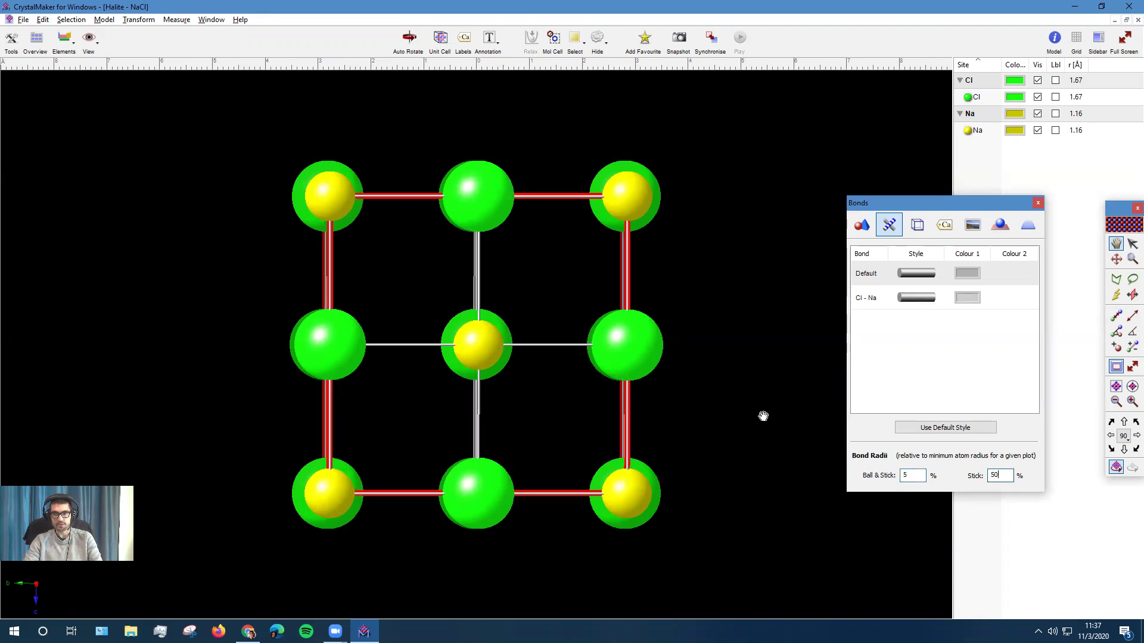
mouse_move(618, 287)
left_mouse_down()
mouse_move(585, 288)
mouse_move(653, 280)
mouse_move(606, 288)
mouse_move(616, 286)
left_mouse_up()
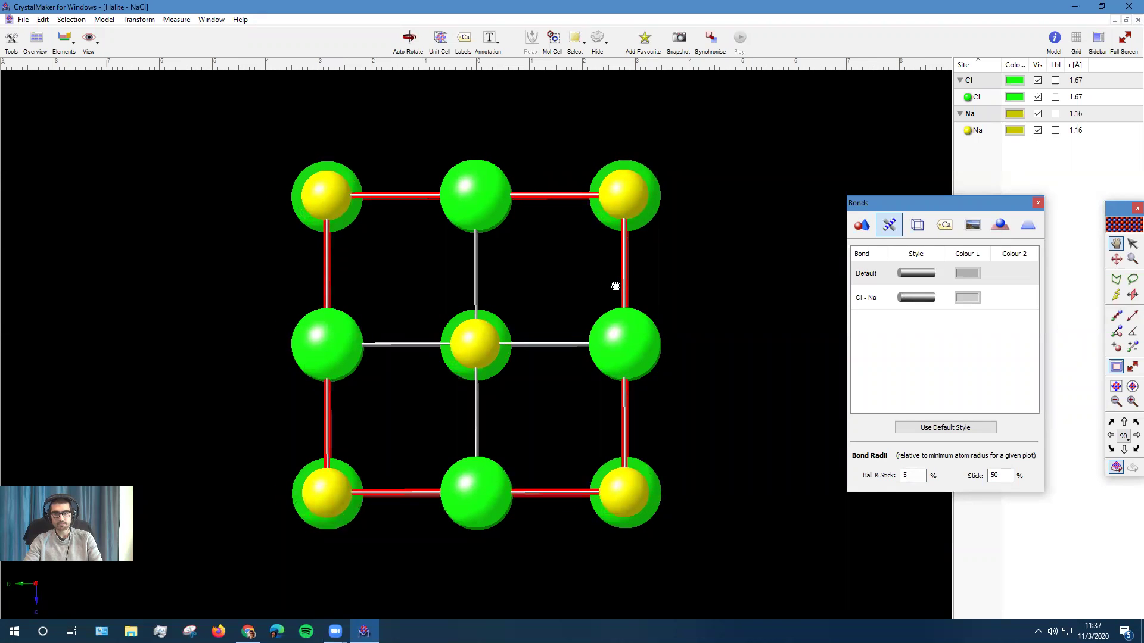
- Restore the ball-and-stick bond radius to 25% and close the model inspector
double_click(908, 476)
type("25")
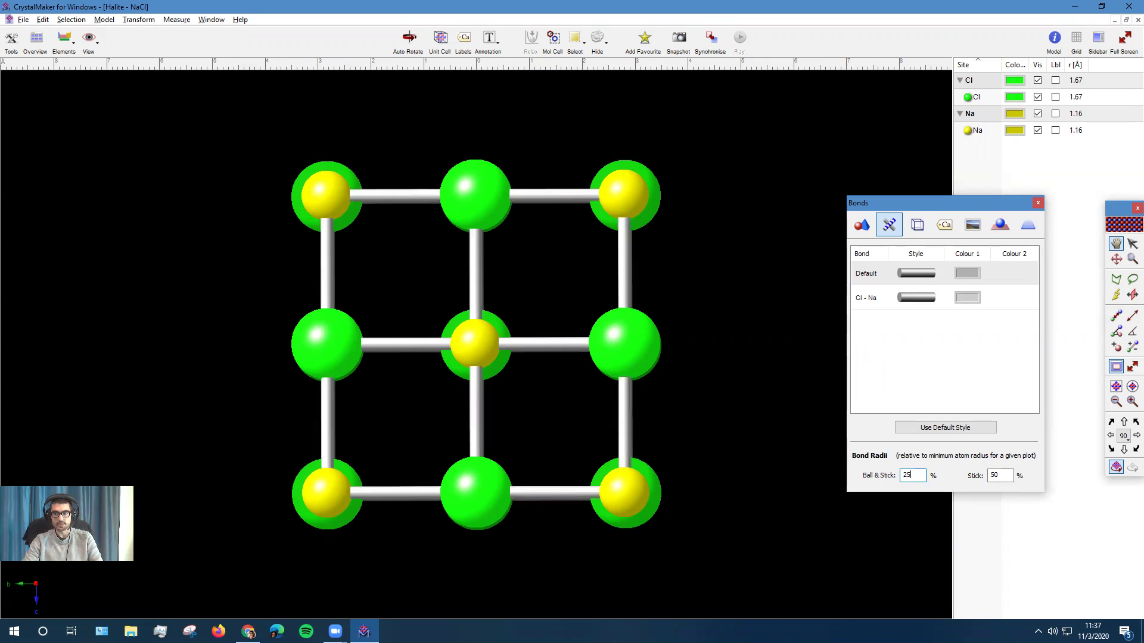
left_click(914, 233)
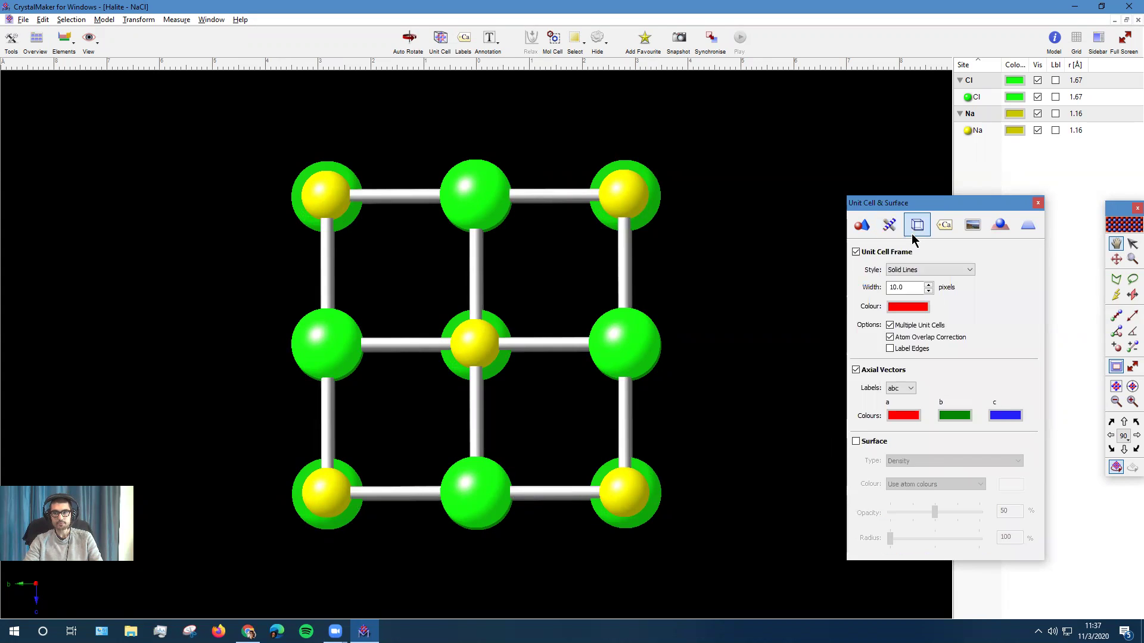
left_click(897, 229)
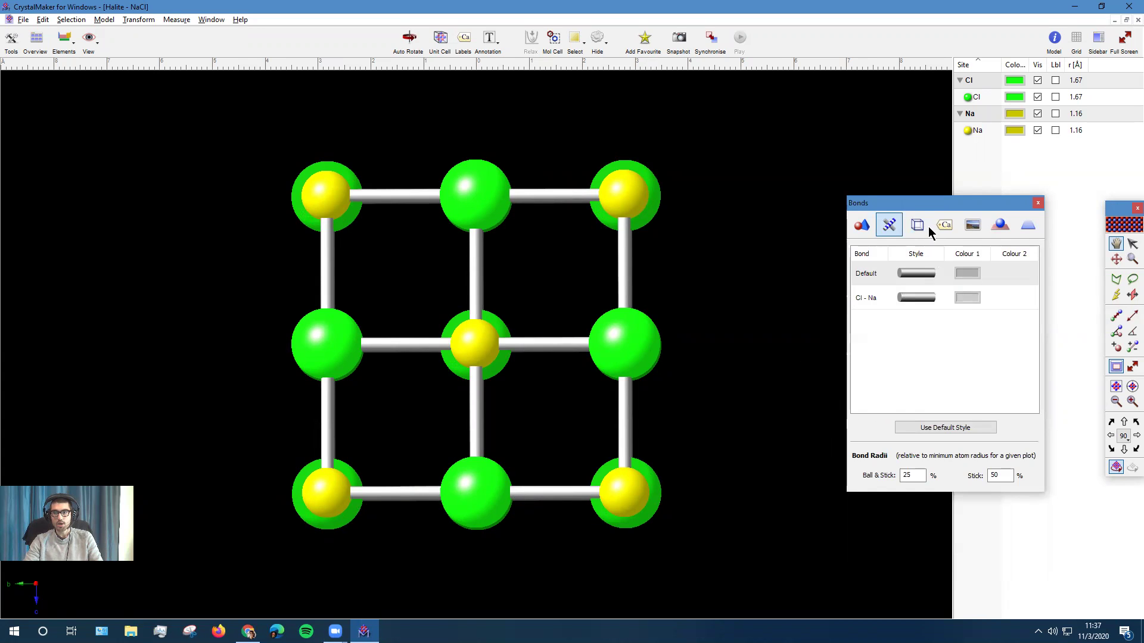
left_click(1038, 204)
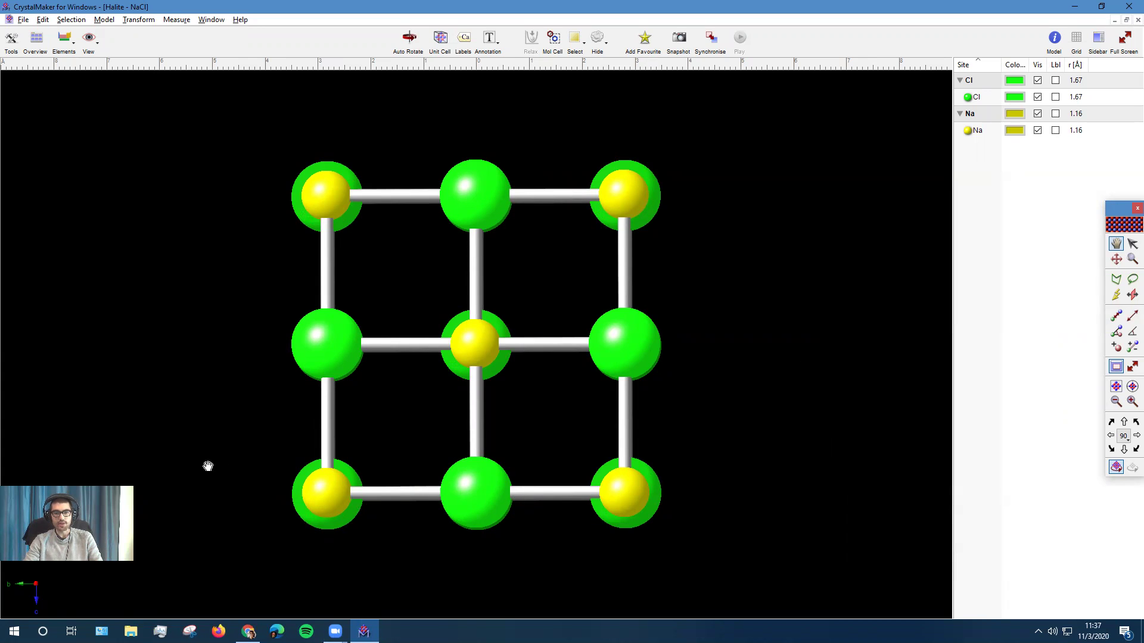
- Check the range instructions in the assignment document and, back in CrystalMaker, enable live update and auto-scale for the plot range
left_click(248, 631)
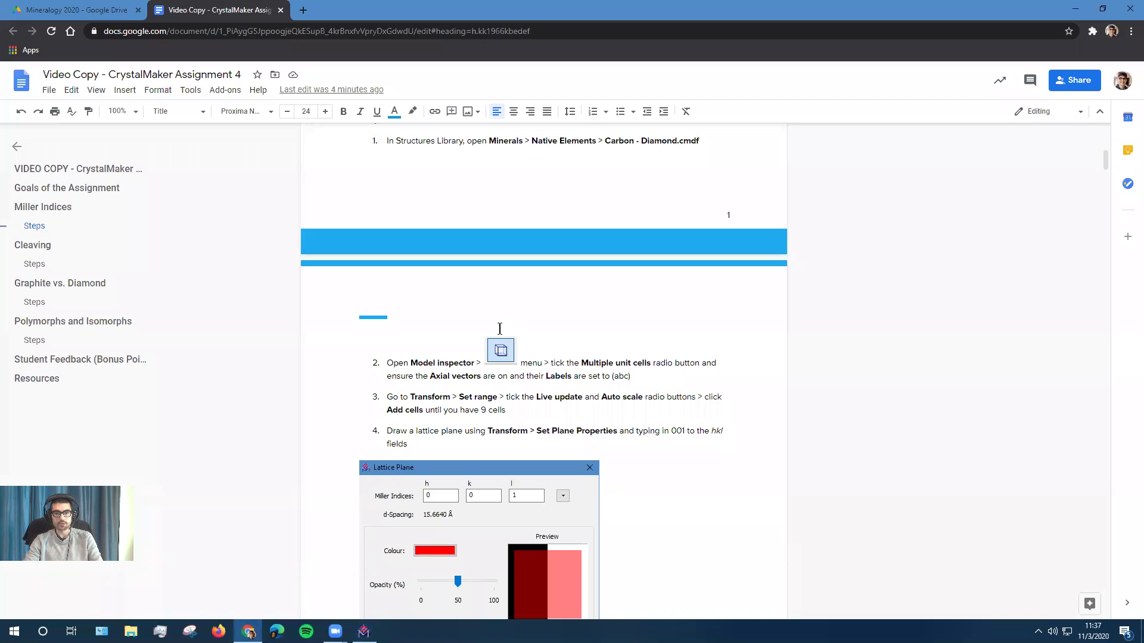
scroll(500, 328, "down", 2)
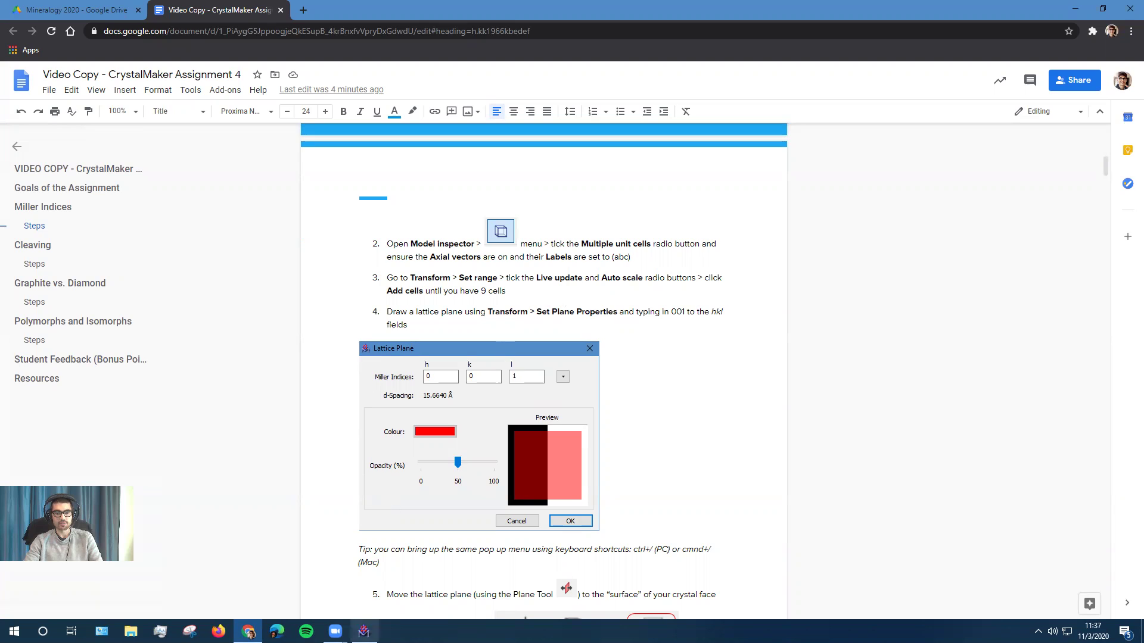
key("alt+Tab")
left_click(152, 20)
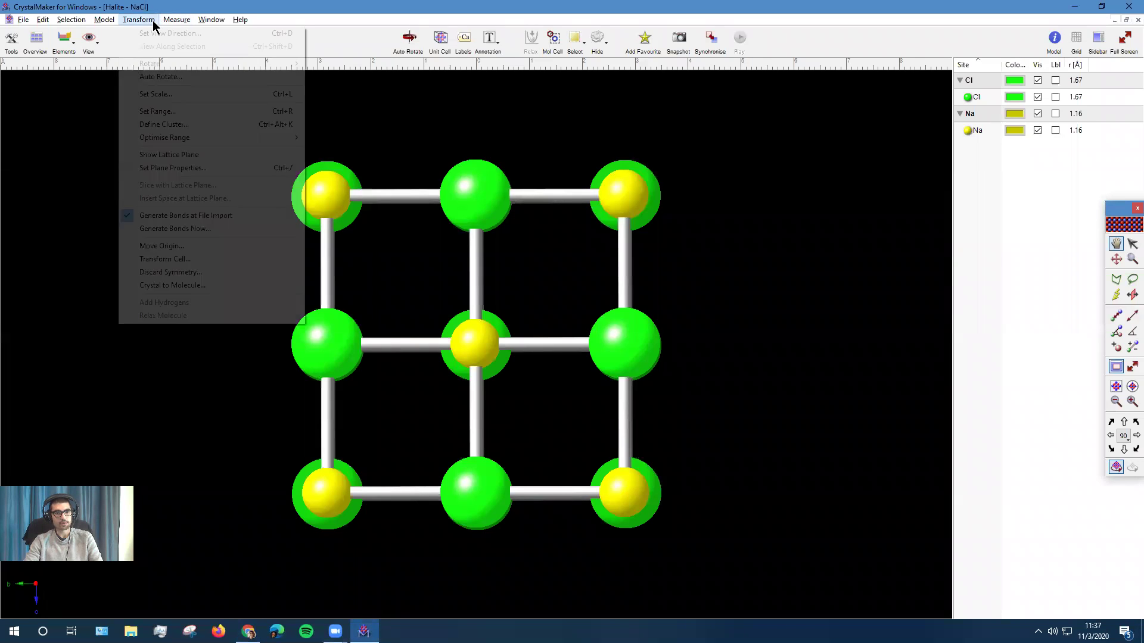
left_click(281, 114)
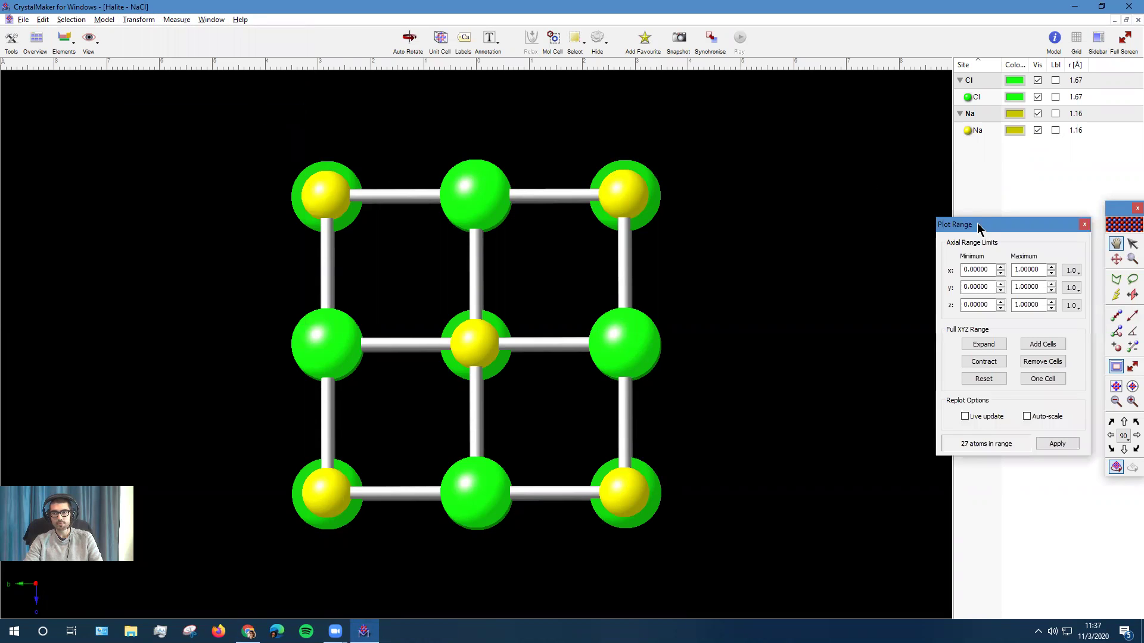
left_click_drag(971, 224, 767, 175)
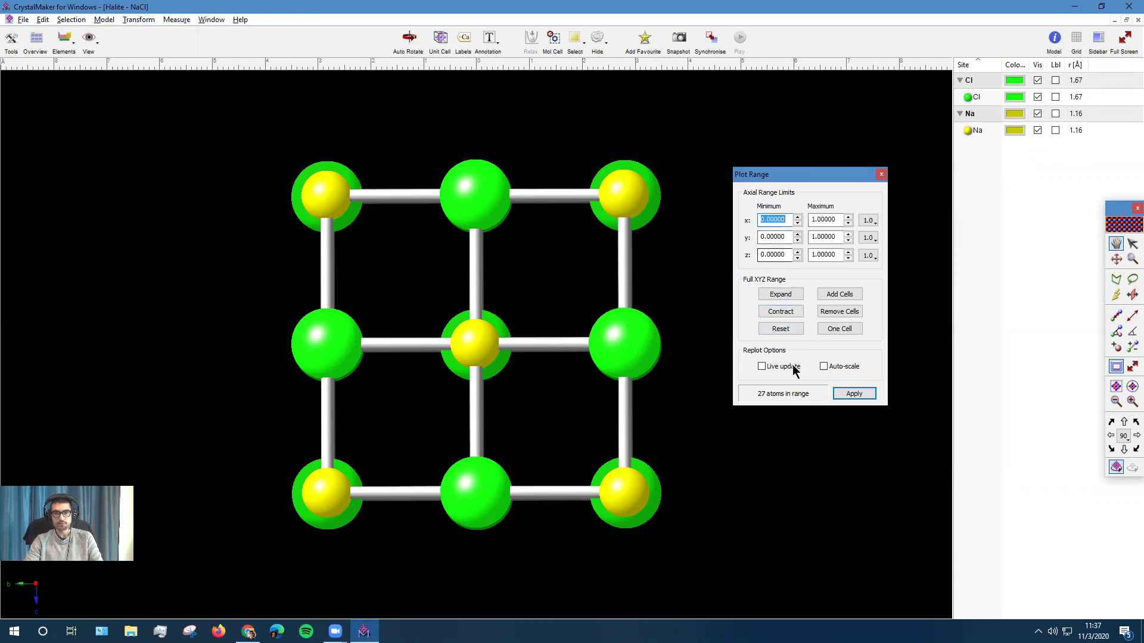
left_click(762, 366)
left_click(823, 366)
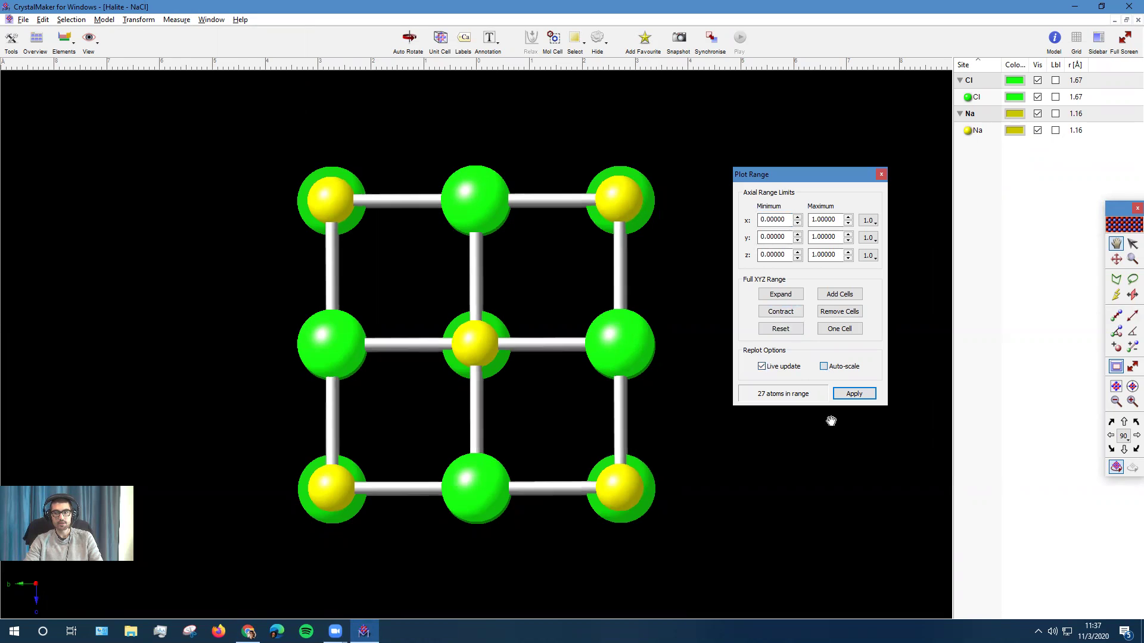
left_click(856, 397)
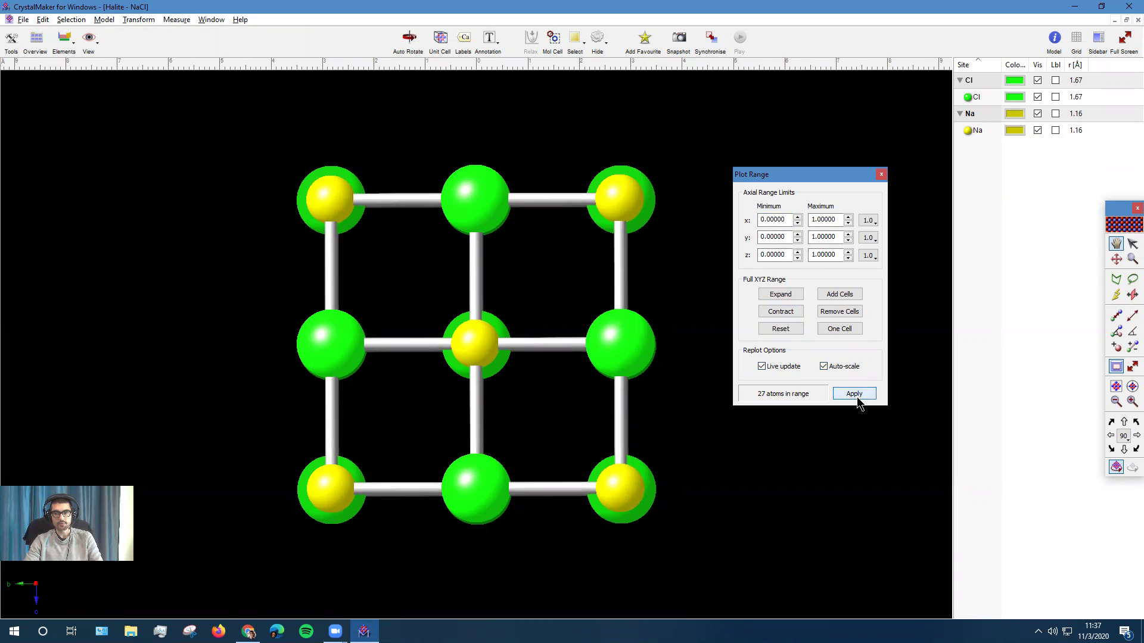
- Add cells to the halite plot range until x, y and z each run from 0 to 3, and apply it
left_click(840, 295)
left_click_drag(805, 177, 900, 179)
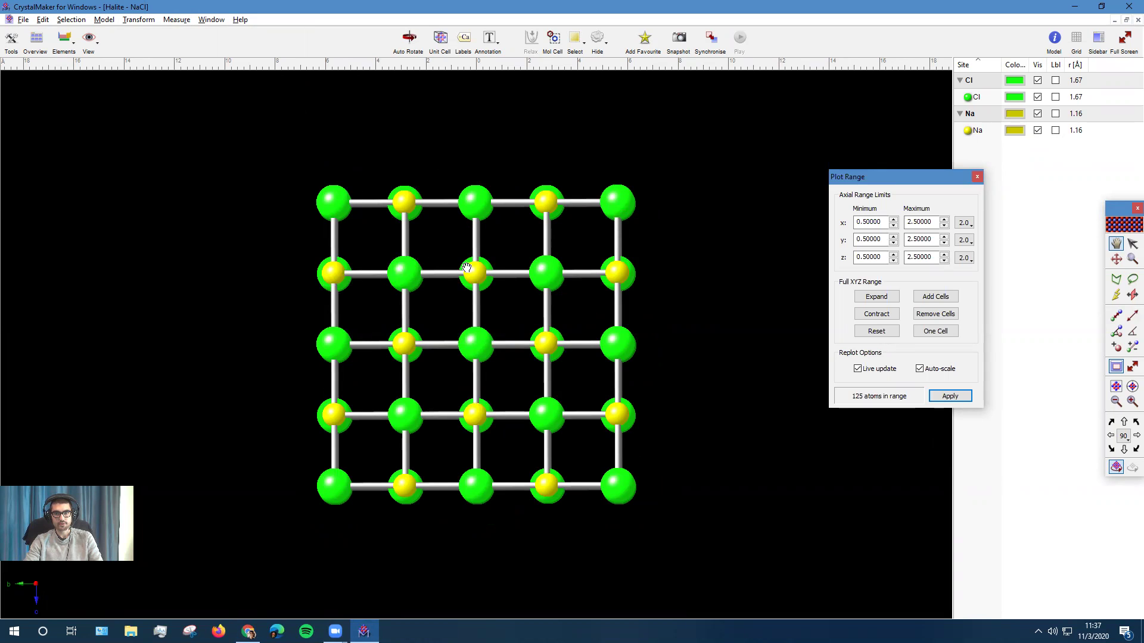
left_click(941, 300)
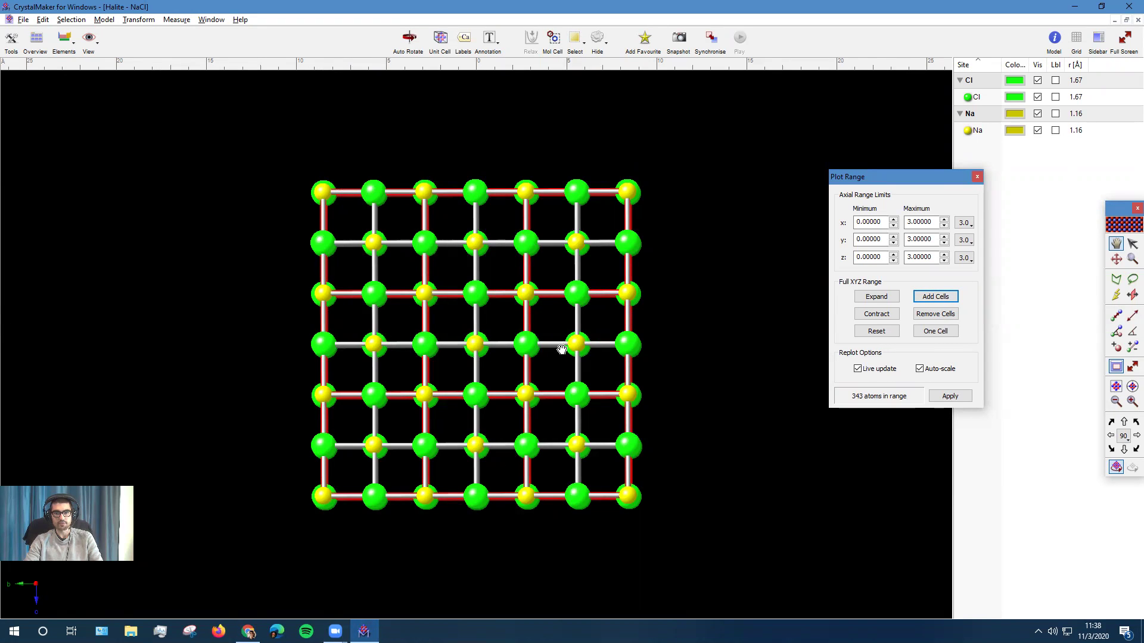
left_click(950, 396)
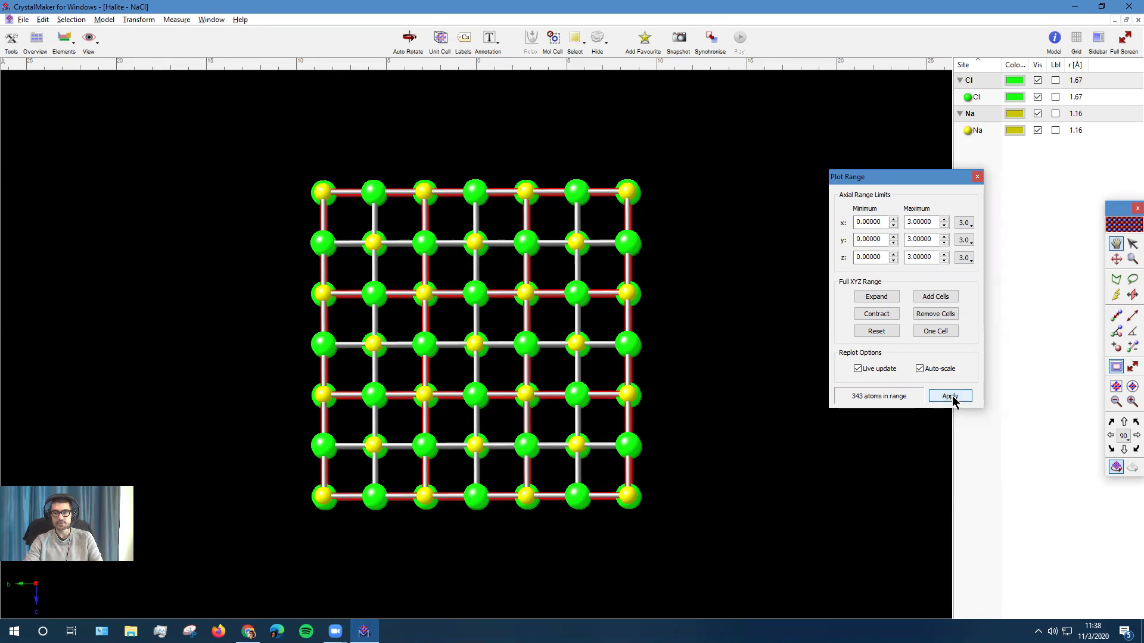
- Close the plot range settings and read the lattice plane instruction in the assignment document
left_click(977, 178)
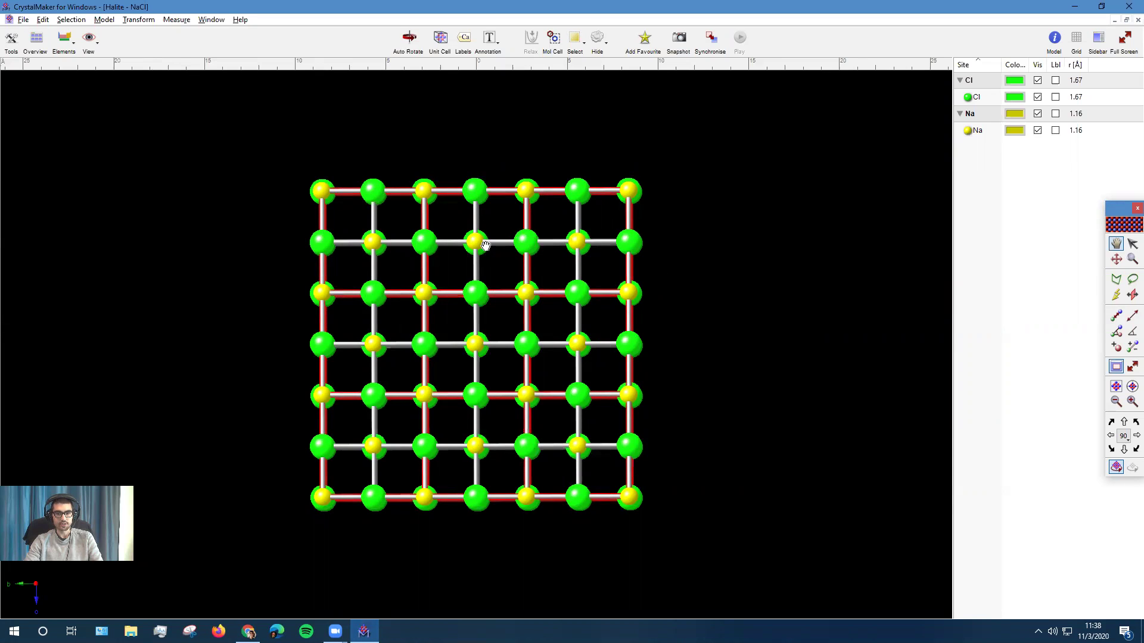
key("alt+Tab")
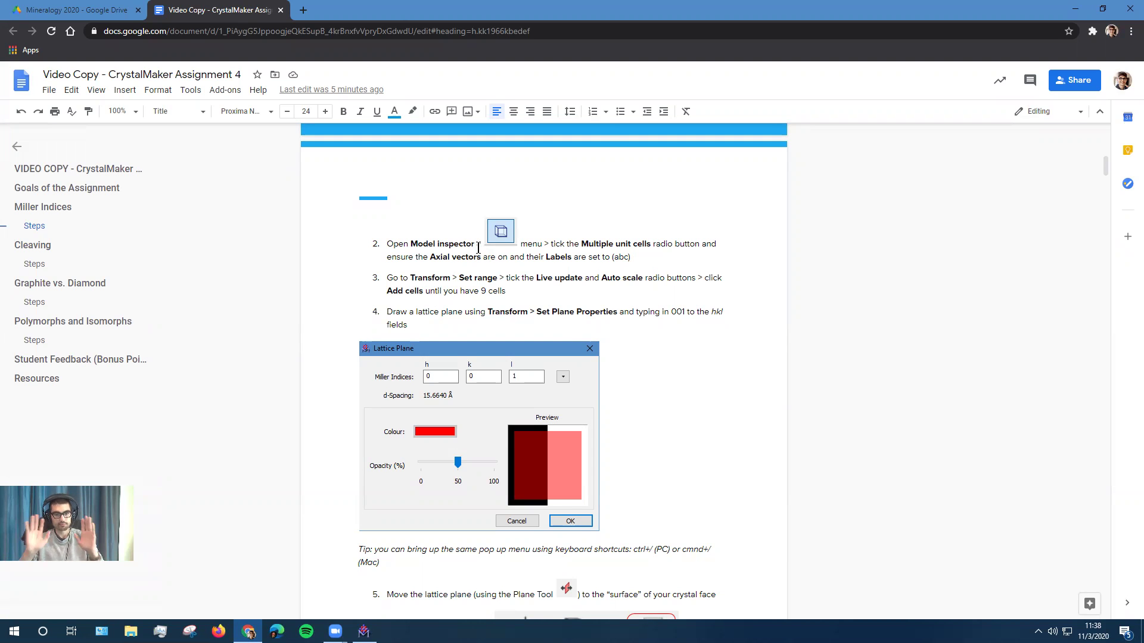
key("alt+Tab")
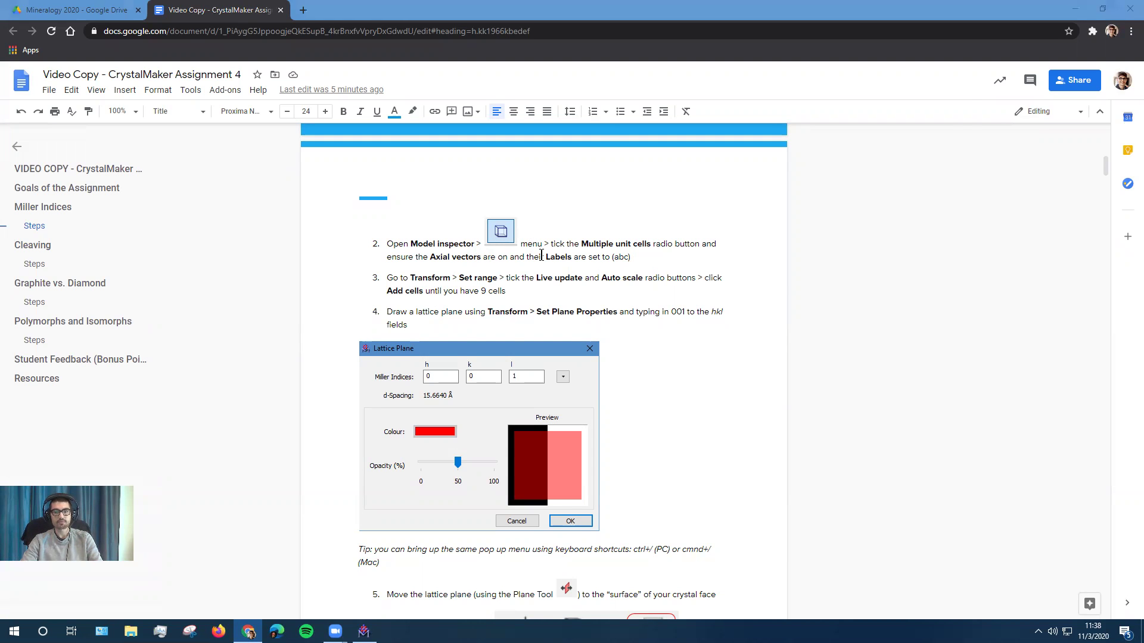
- Add a lattice plane with Miller indices 0 0 1 to the halite model, keeping its red colour and 50% opacity
left_click(138, 19)
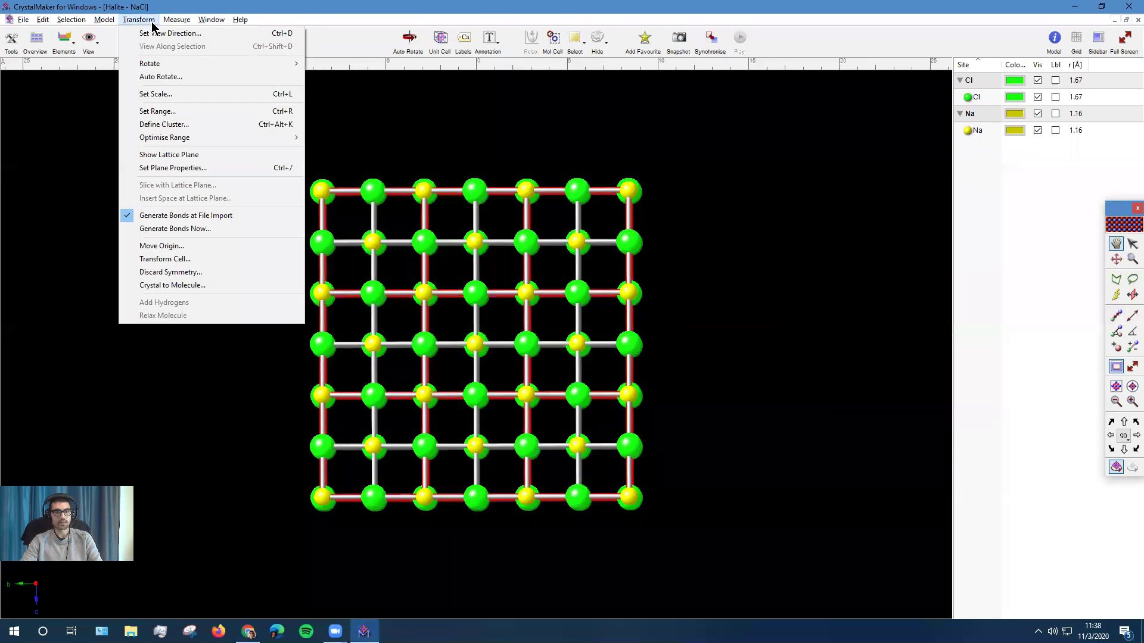
left_click(128, 169)
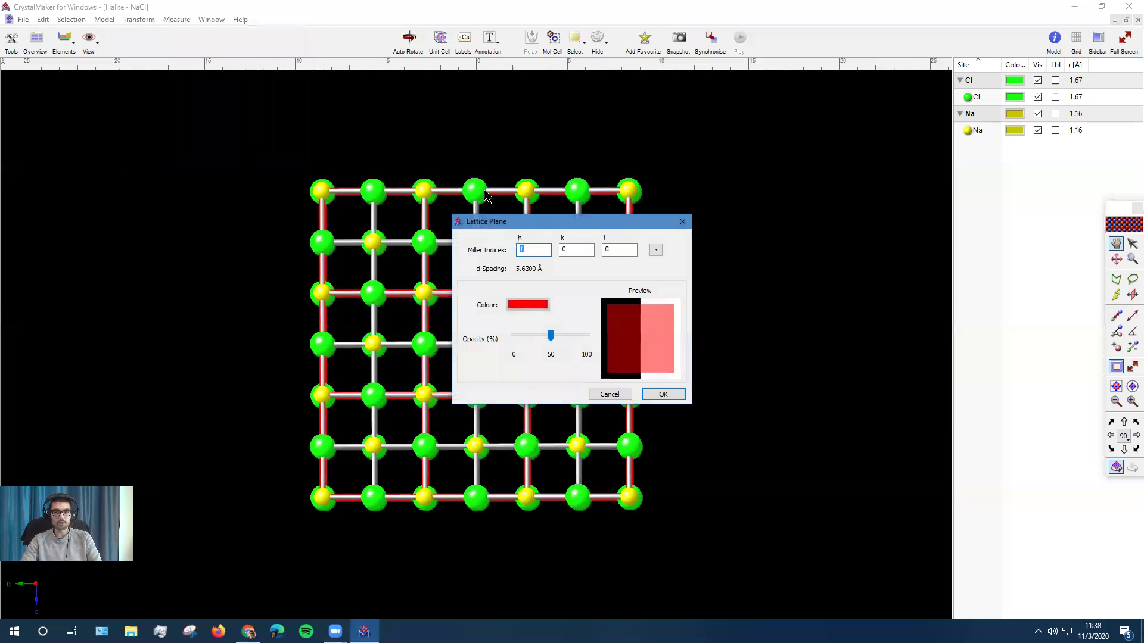
key("alt+Tab")
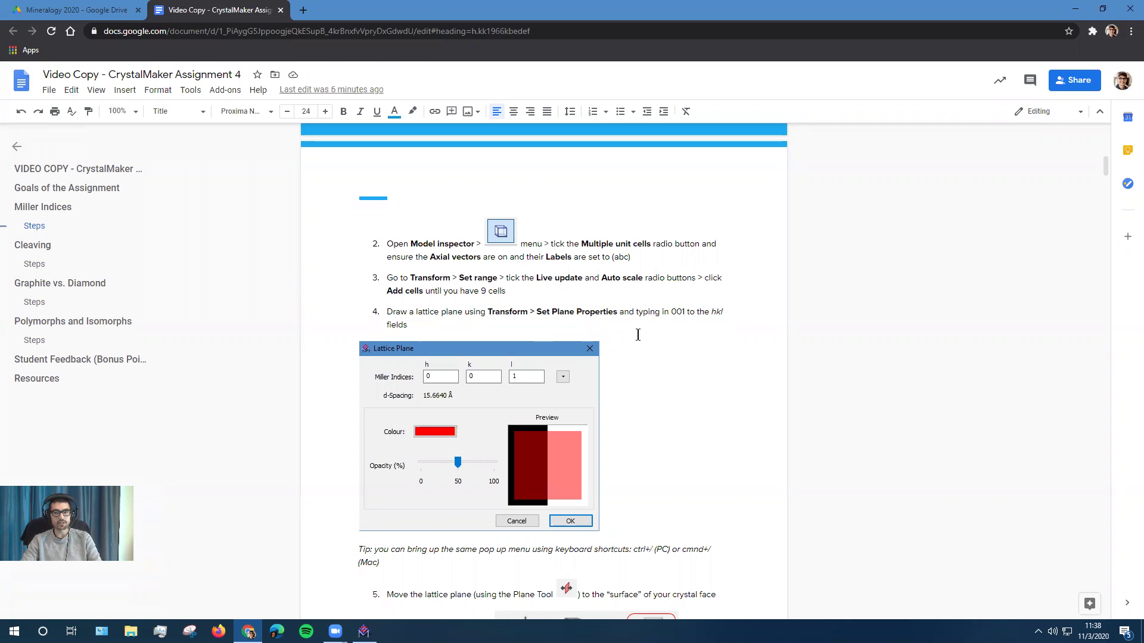
key("alt+Tab")
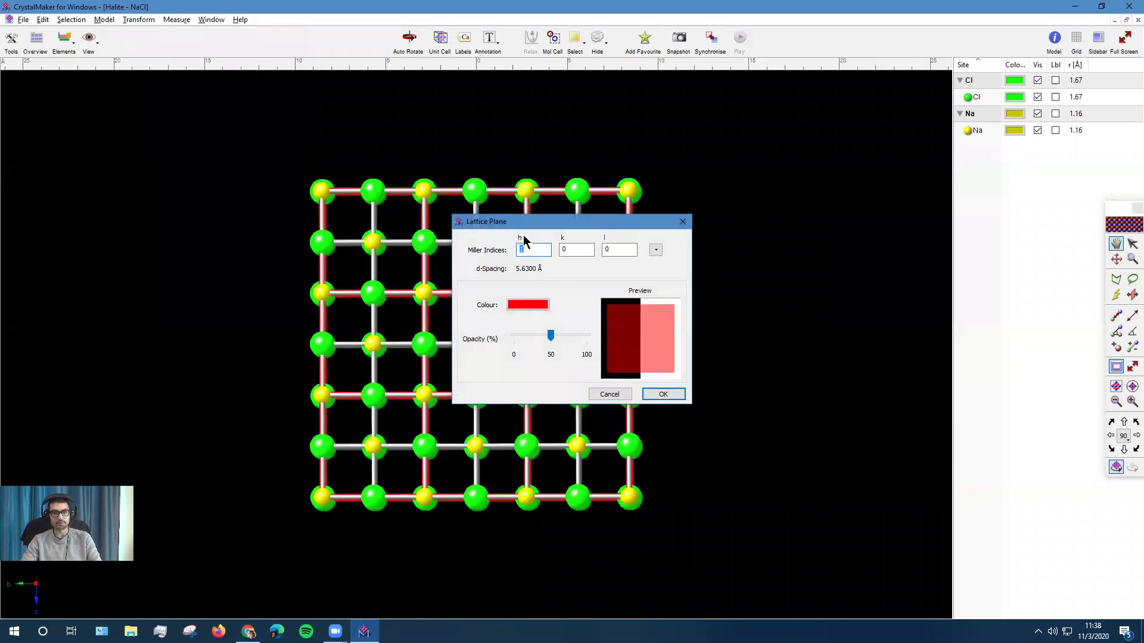
type("0")
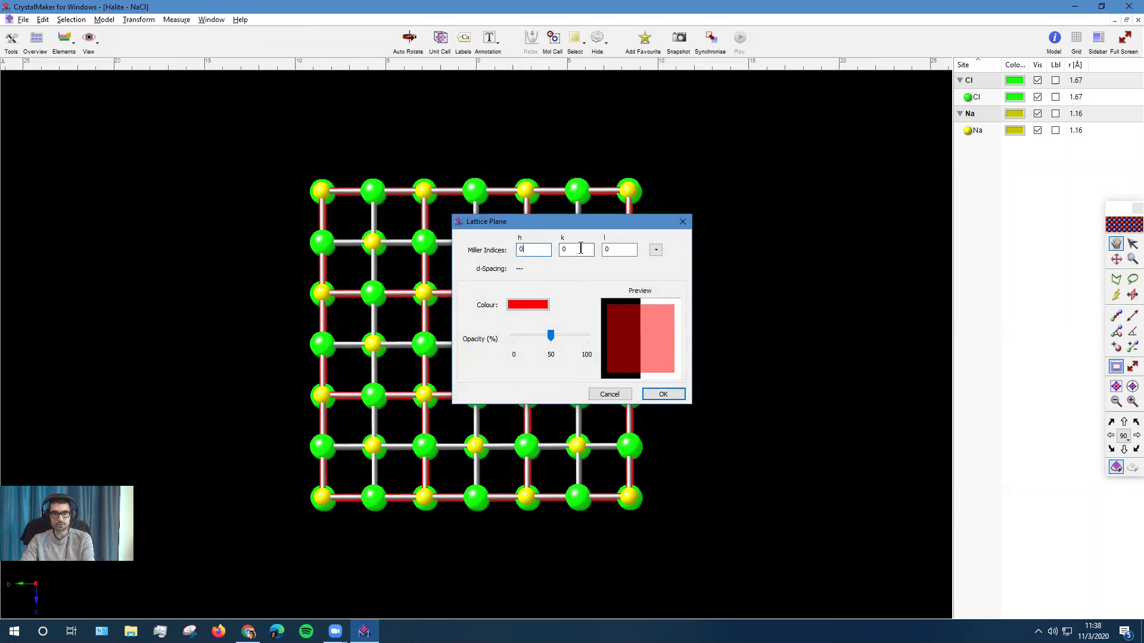
key("Tab")
key("Tab")
type("1")
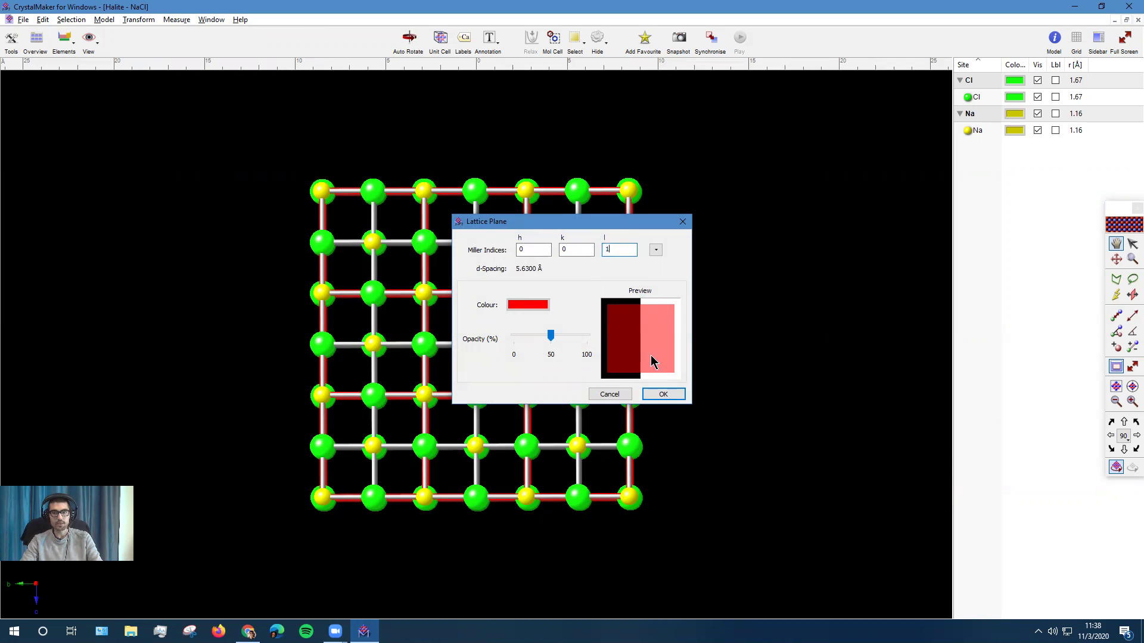
left_click(656, 250)
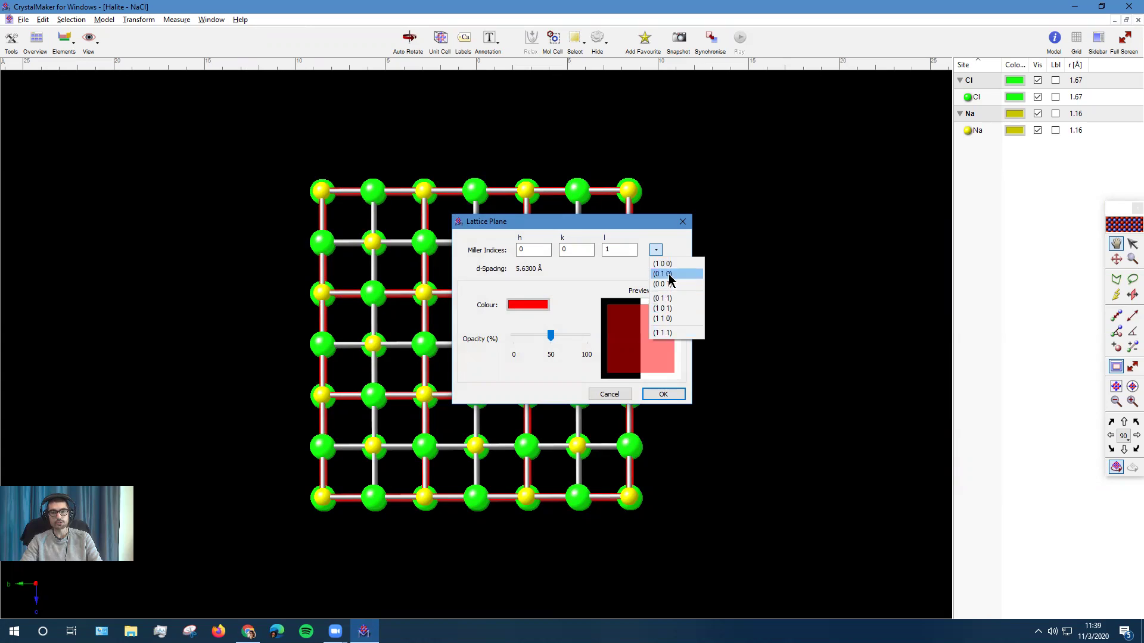
left_click(659, 253)
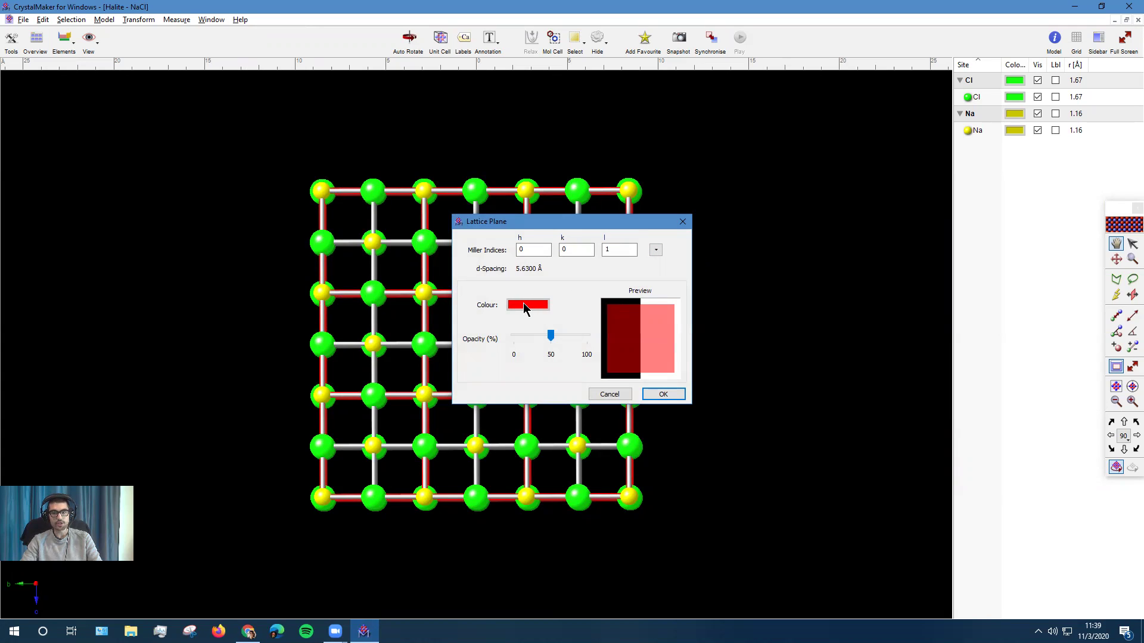
left_click(666, 394)
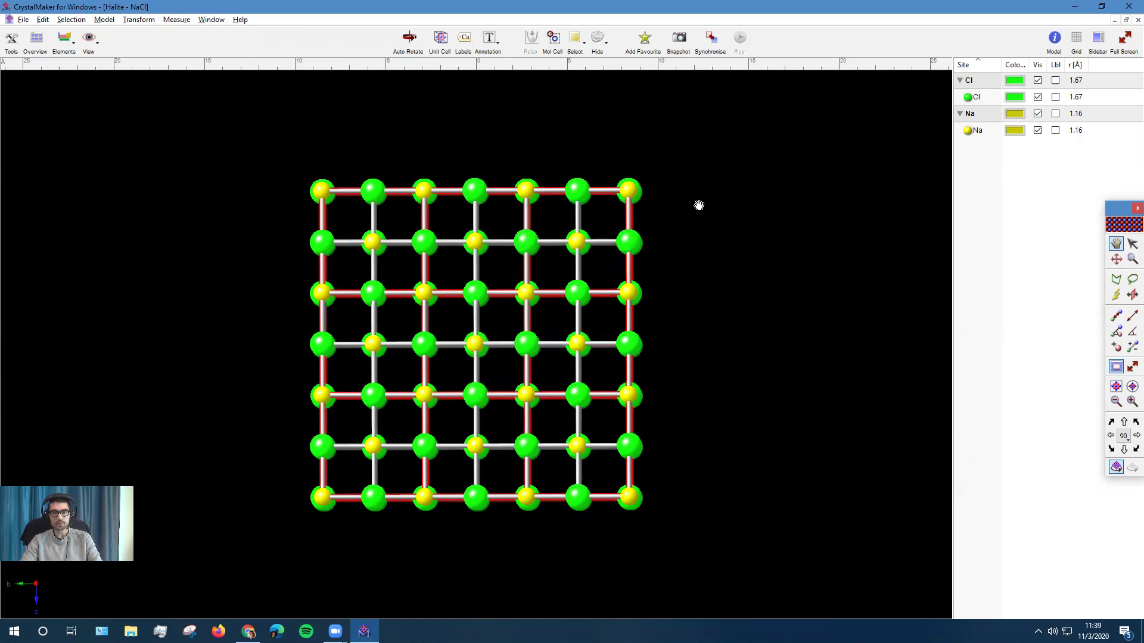
- Rotate and enlarge the halite model to examine the lattice plane, and auto-scale it back to fit the window
left_click_drag(692, 205, 668, 476)
scroll(524, 353, "up", 10)
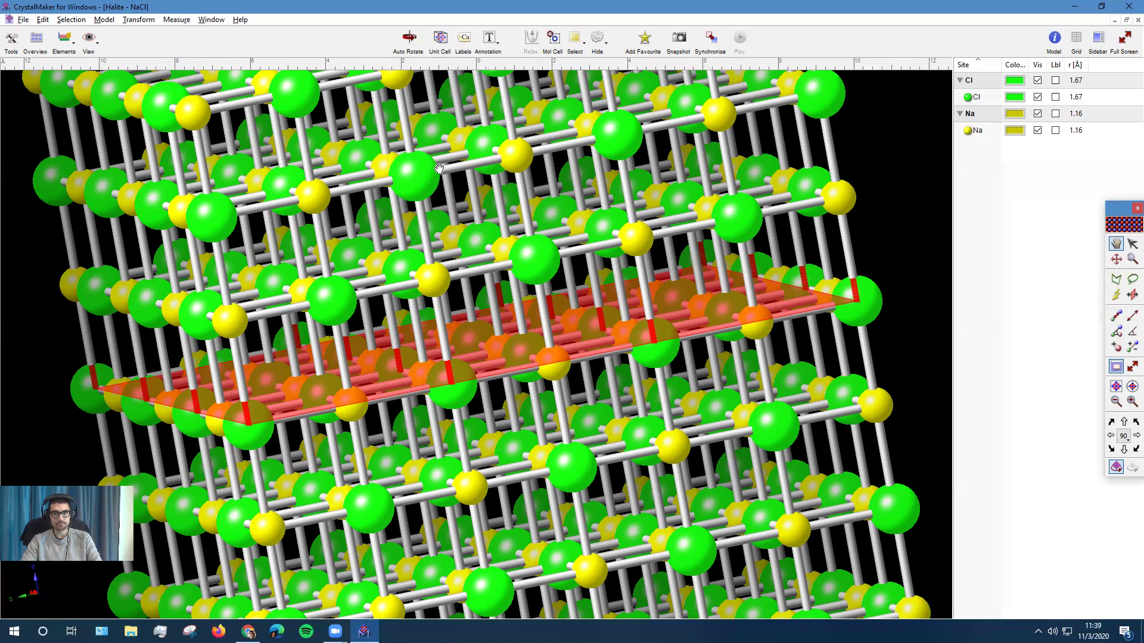
left_click(1116, 388)
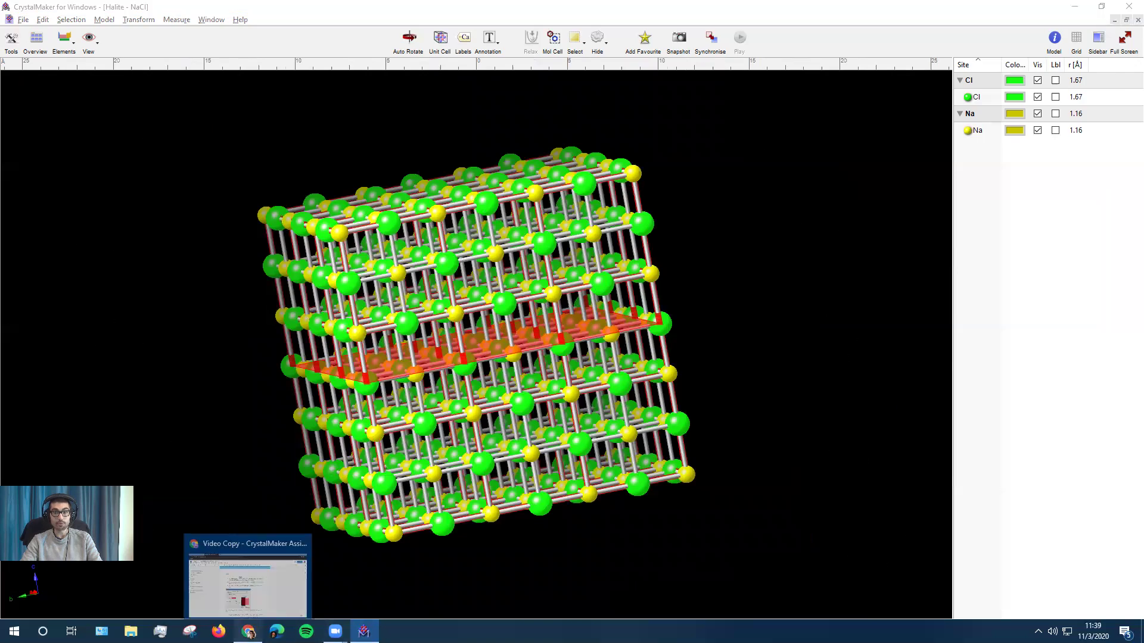
- Read the instruction on moving the lattice plane in the assignment document and return to CrystalMaker
left_click(251, 585)
scroll(507, 236, "down", 1)
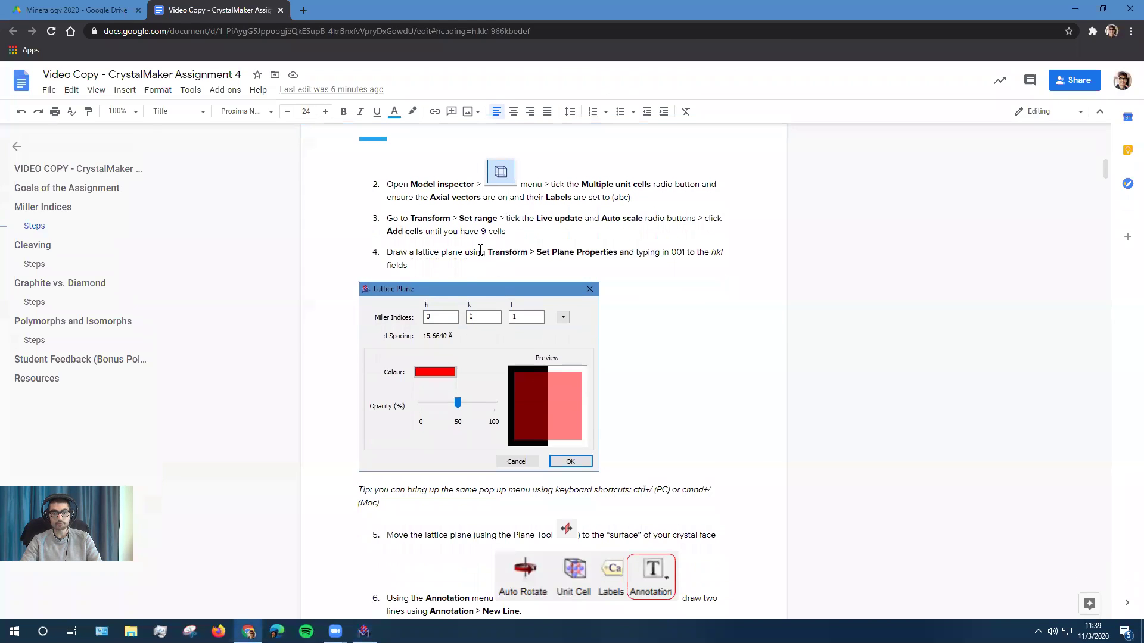
scroll(482, 263, "down", 2)
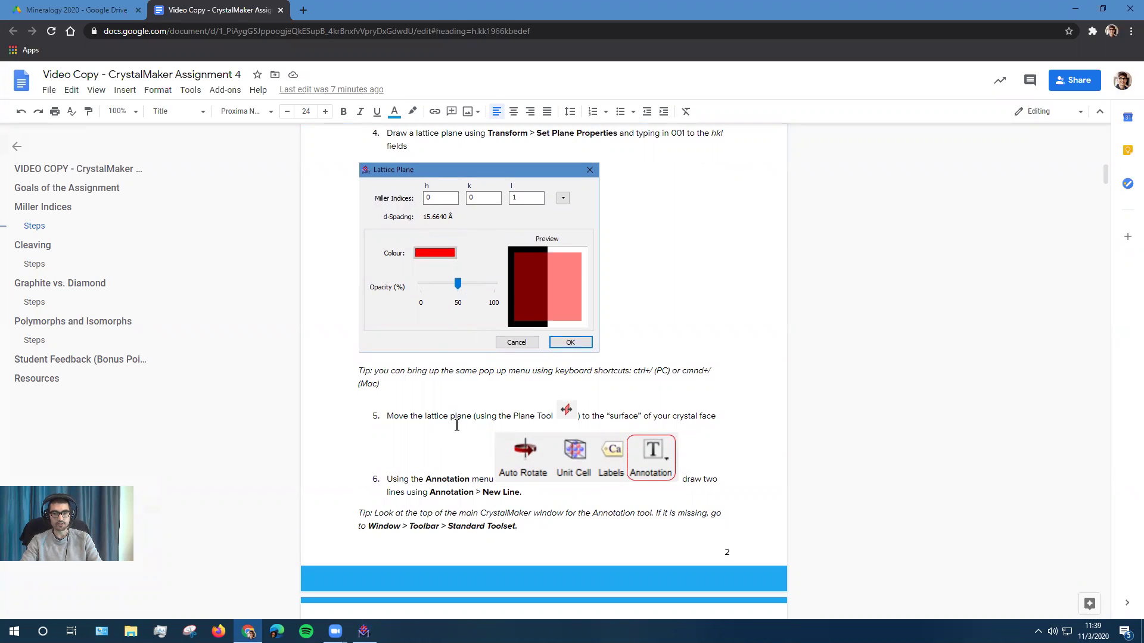
left_click(364, 631)
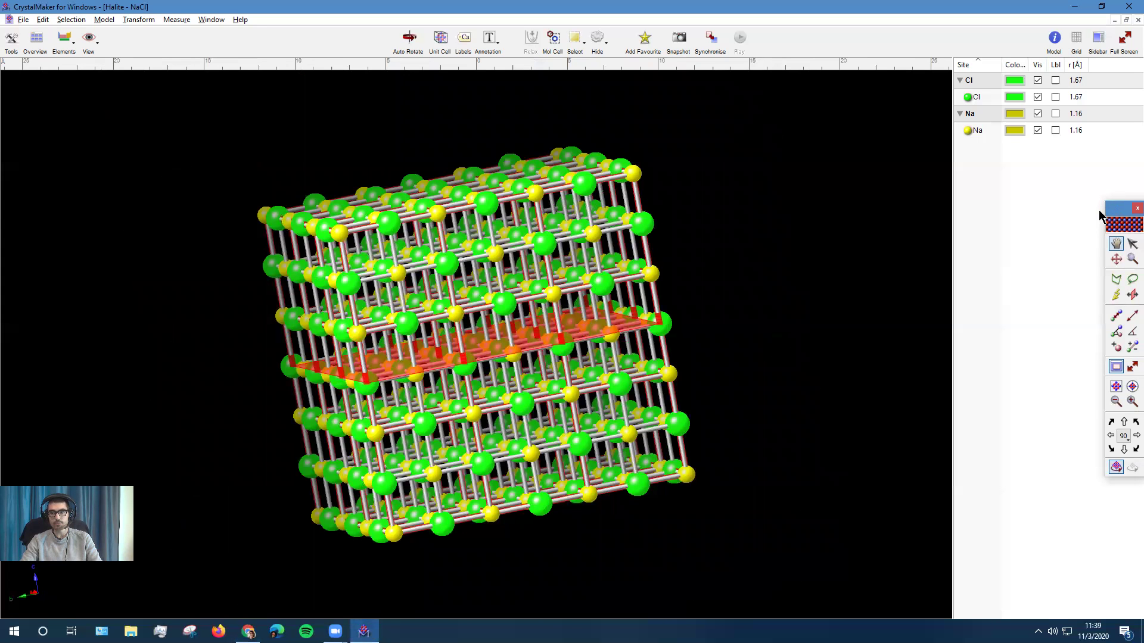
- Move the floating tool palette closer to the halite model and toggle its display off and back on
left_click_drag(1108, 210, 981, 212)
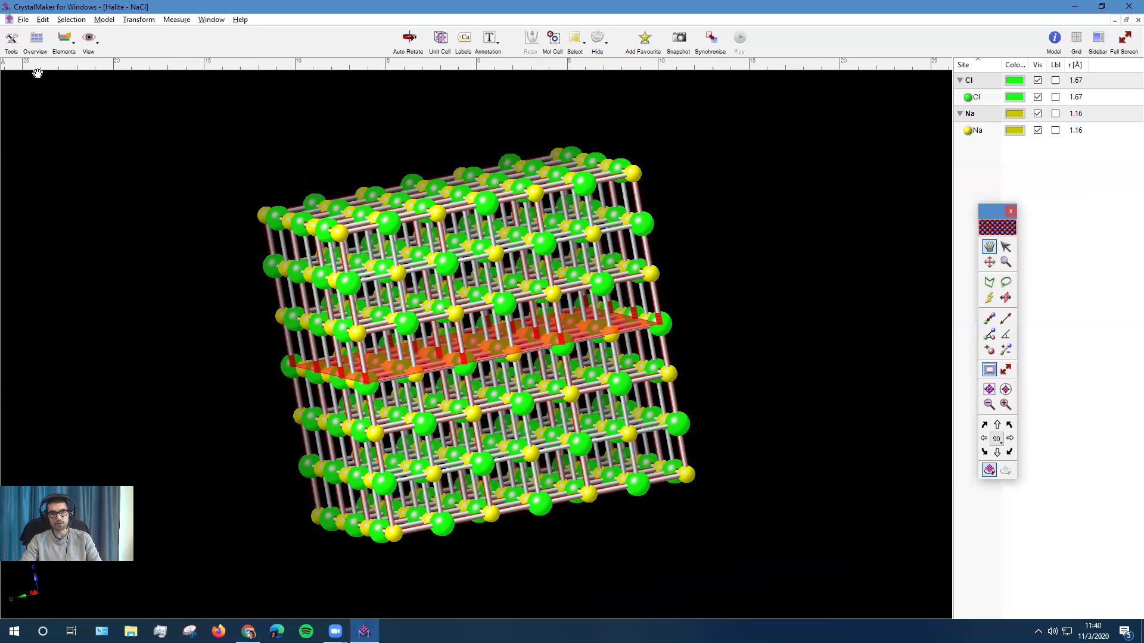
left_click(11, 43)
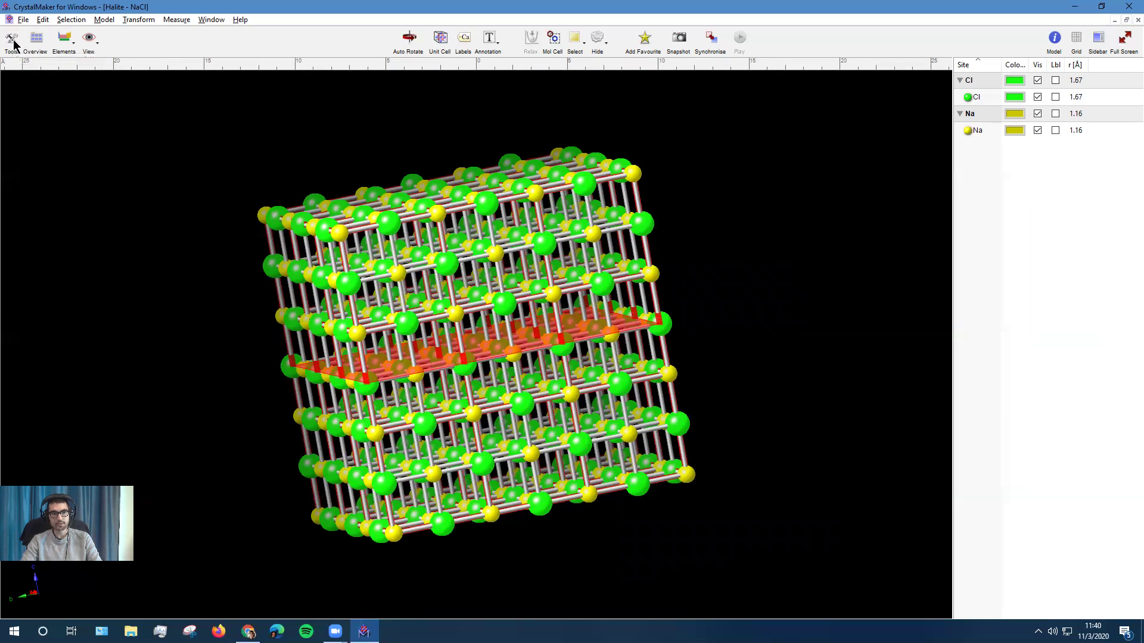
left_click(11, 44)
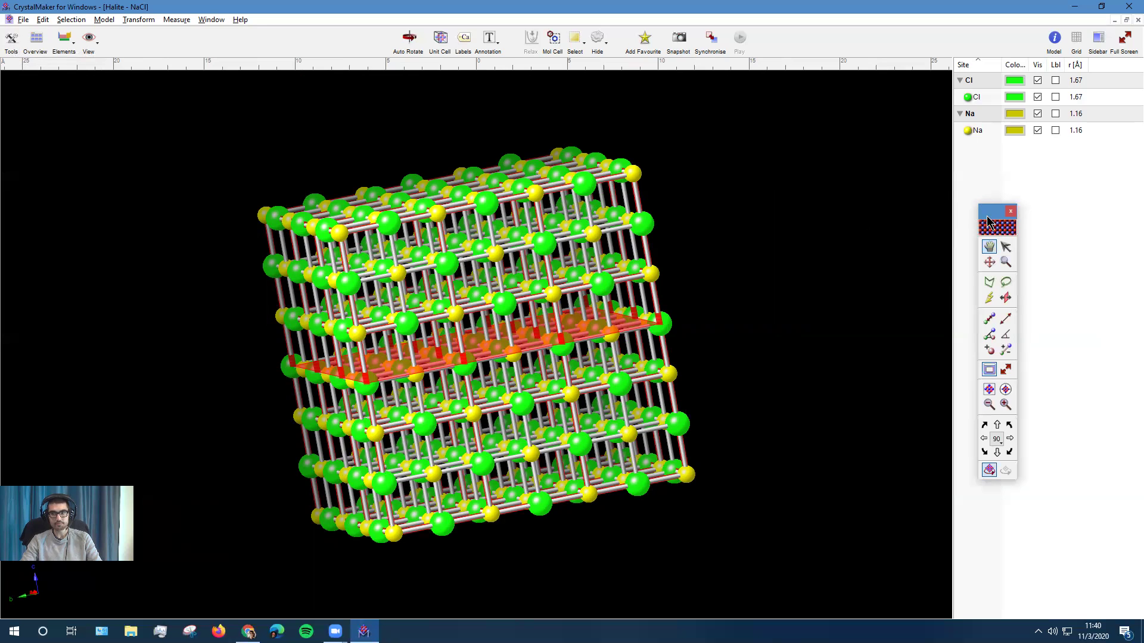
- Move the lattice plane up to the upper surface of the halite crystal with the Plane tool
left_click(1005, 298)
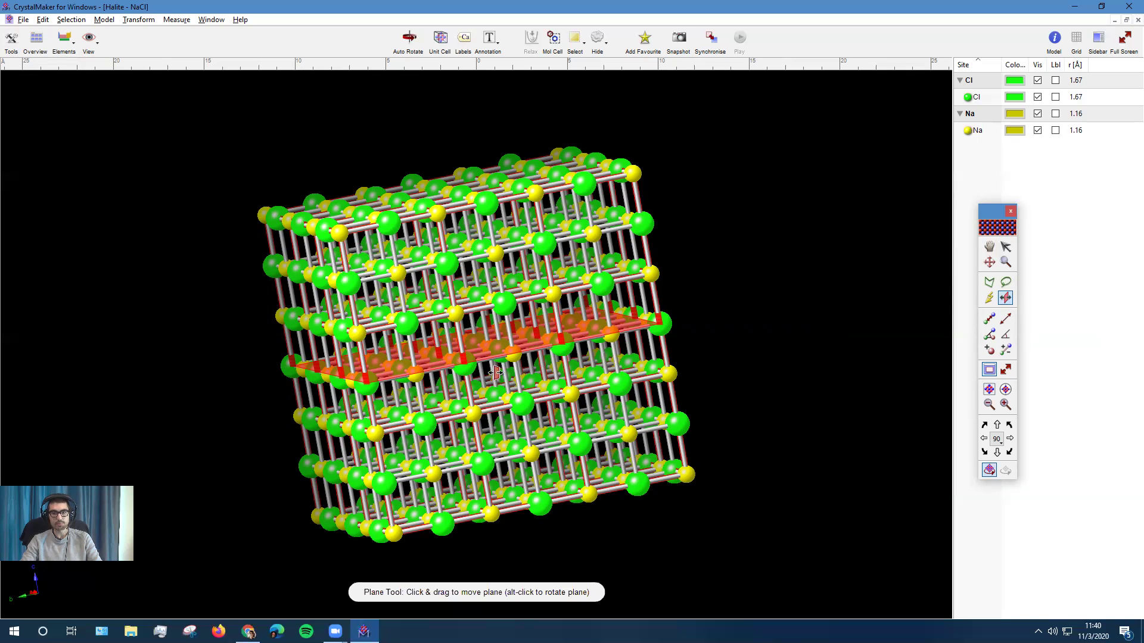
left_click_drag(511, 350, 546, 346)
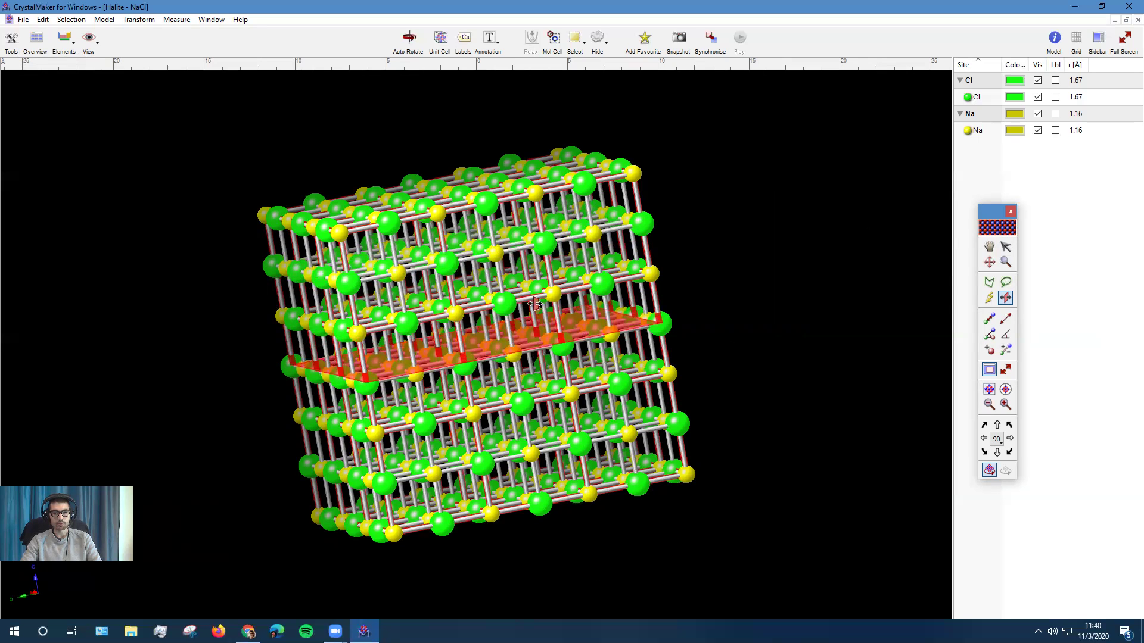
left_click(508, 166)
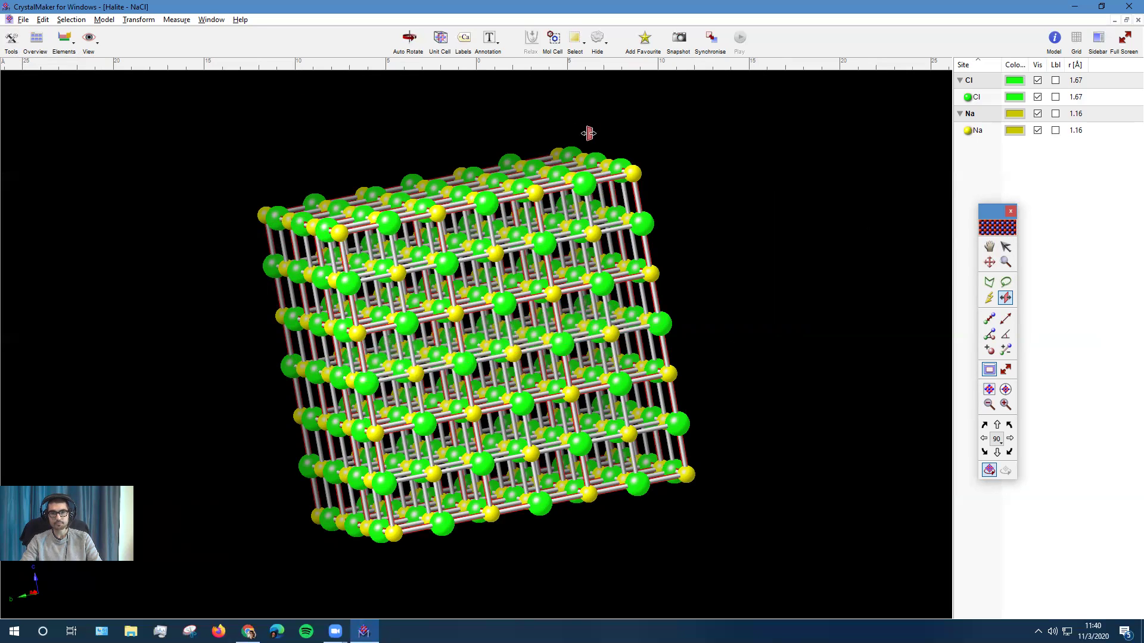
- Read the annotation line instructions in the assignment document and, back in CrystalMaker, look at the available annotation types
key("alt+Tab")
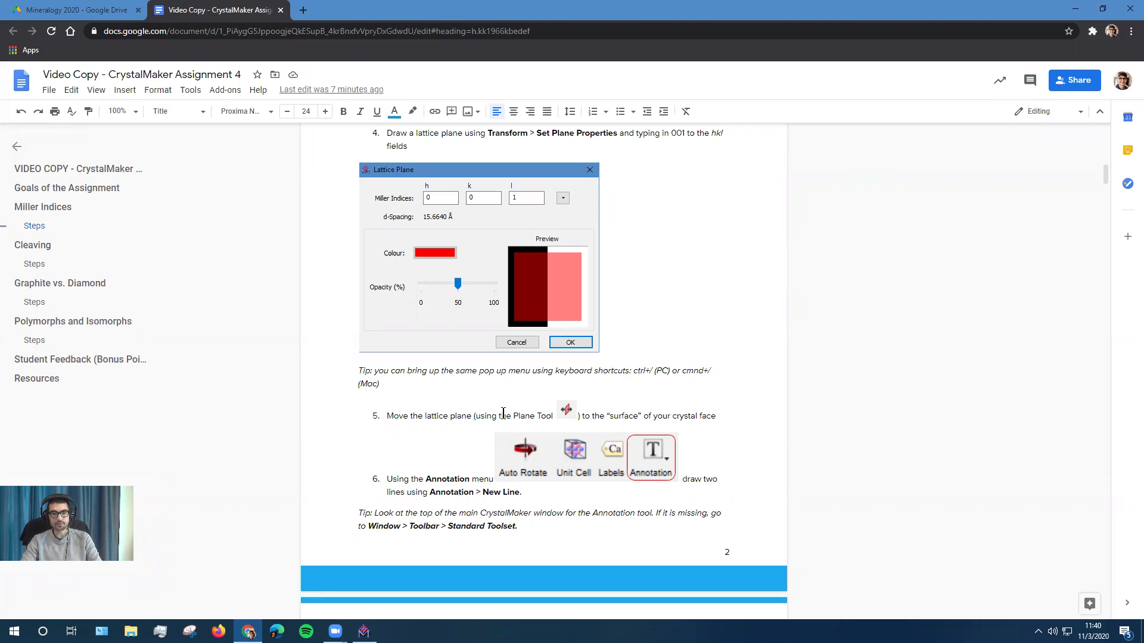
scroll(504, 413, "down", 2)
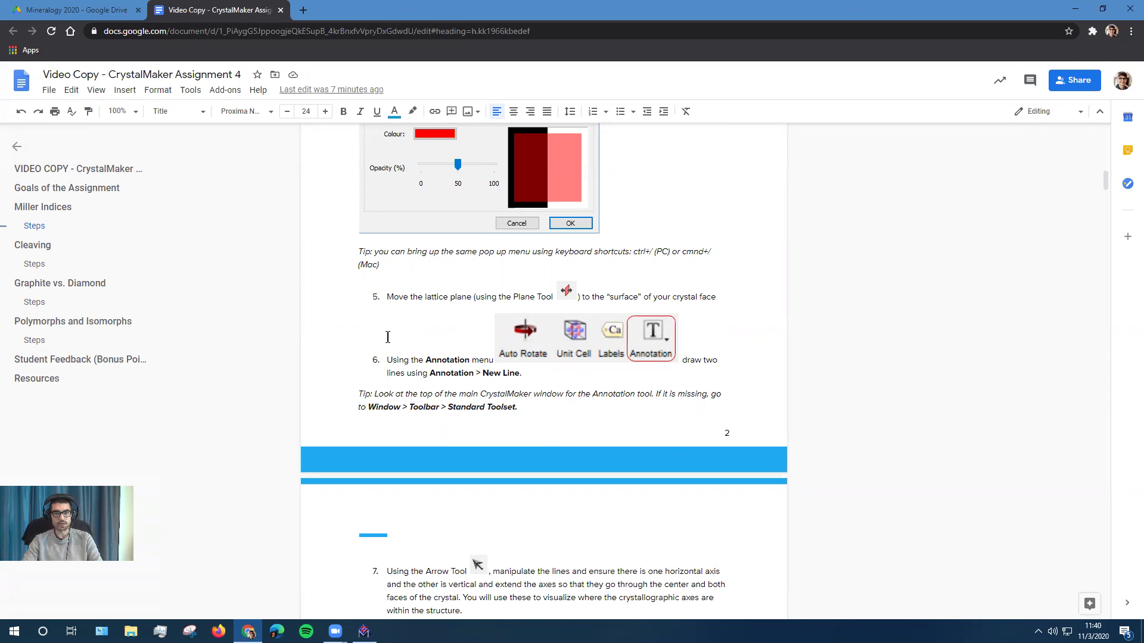
key("alt+Tab")
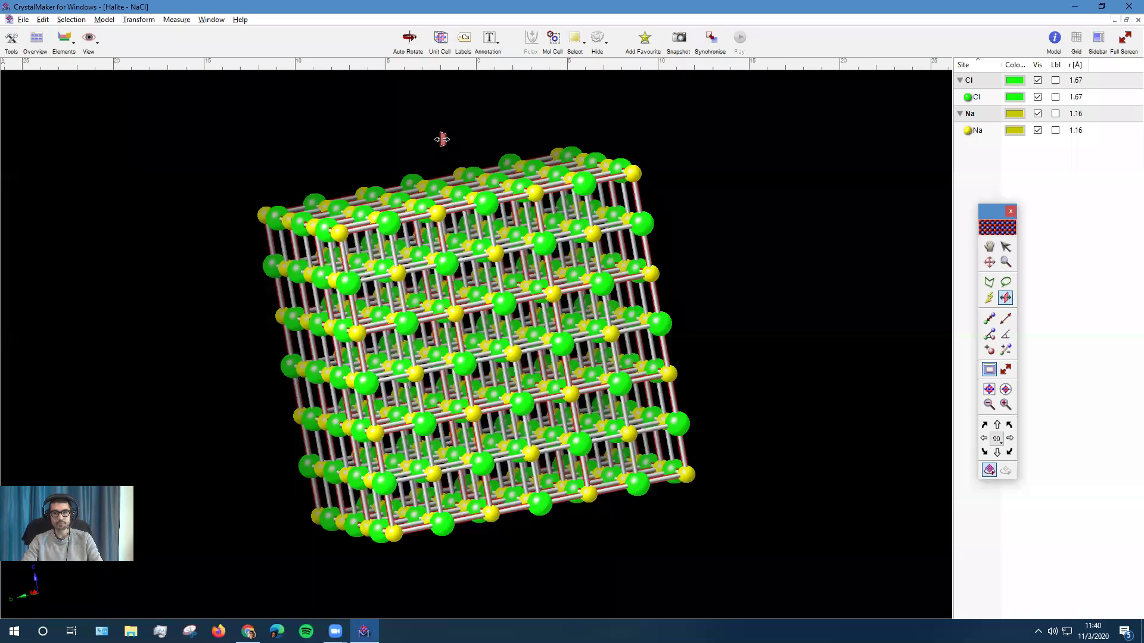
left_click(488, 51)
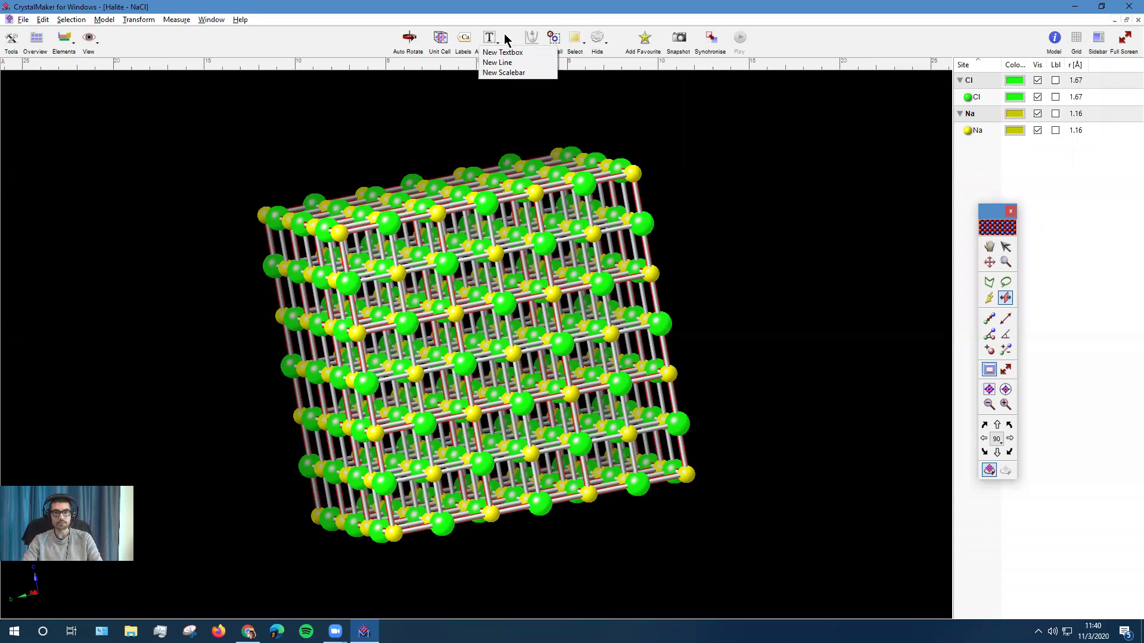
left_click(505, 40)
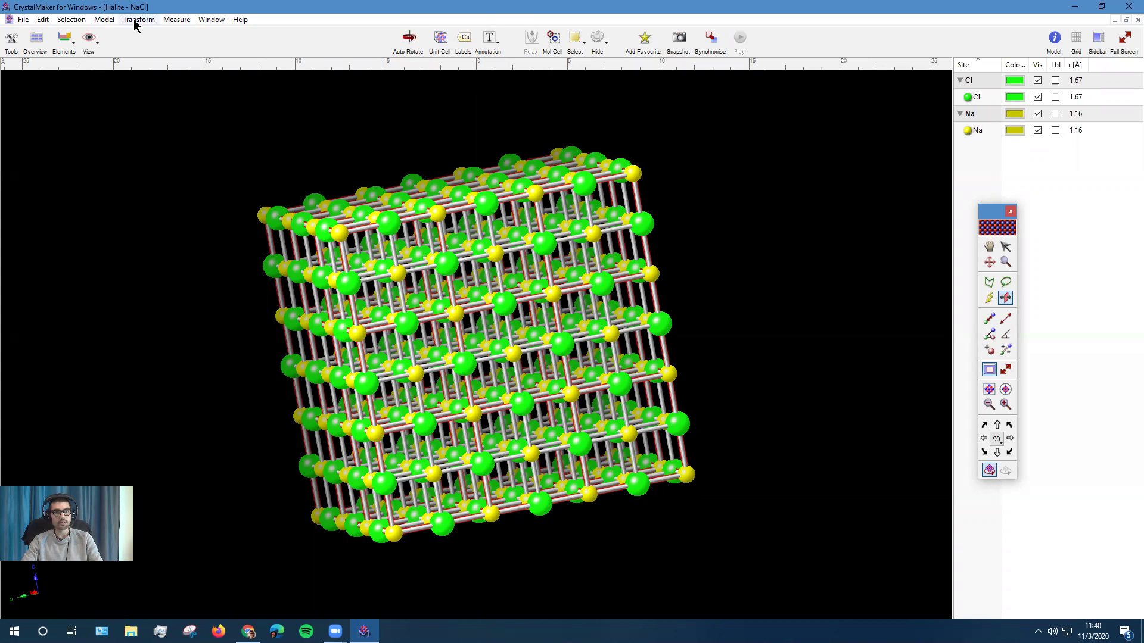
- Switch the toolbar to the Extended Toolset and back to the Standard Toolset
left_click(209, 20)
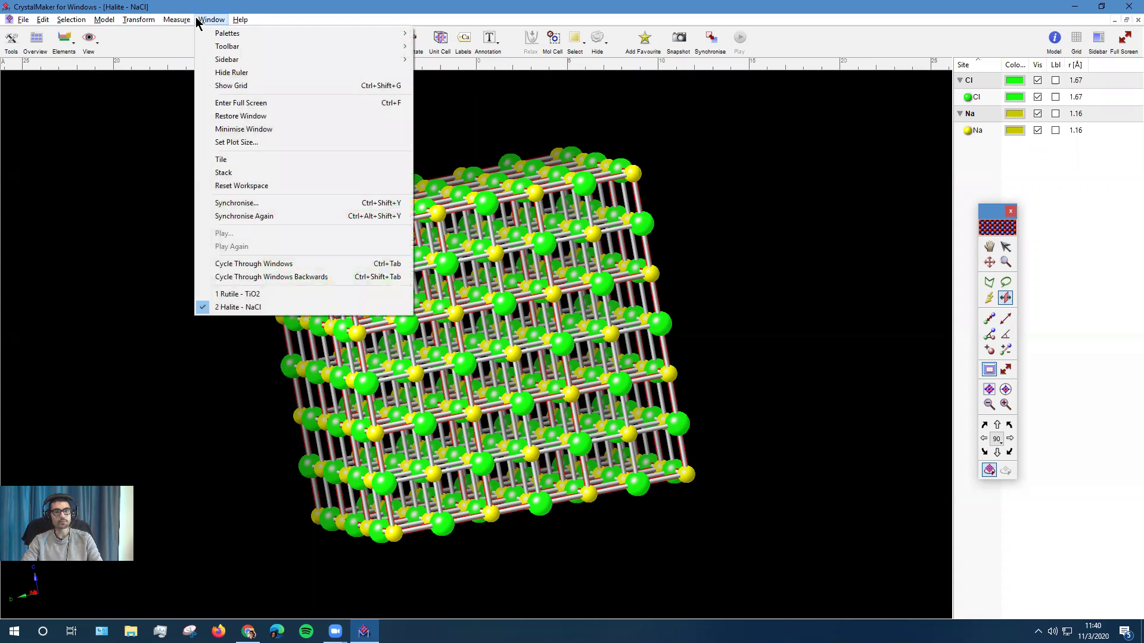
mouse_move(252, 49)
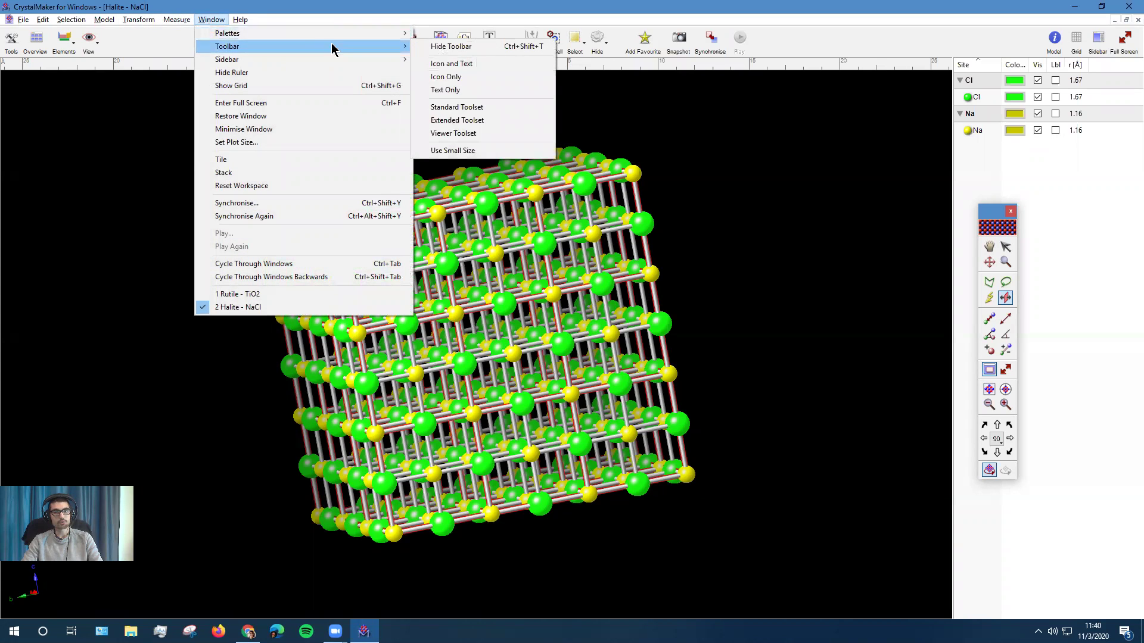
left_click(483, 118)
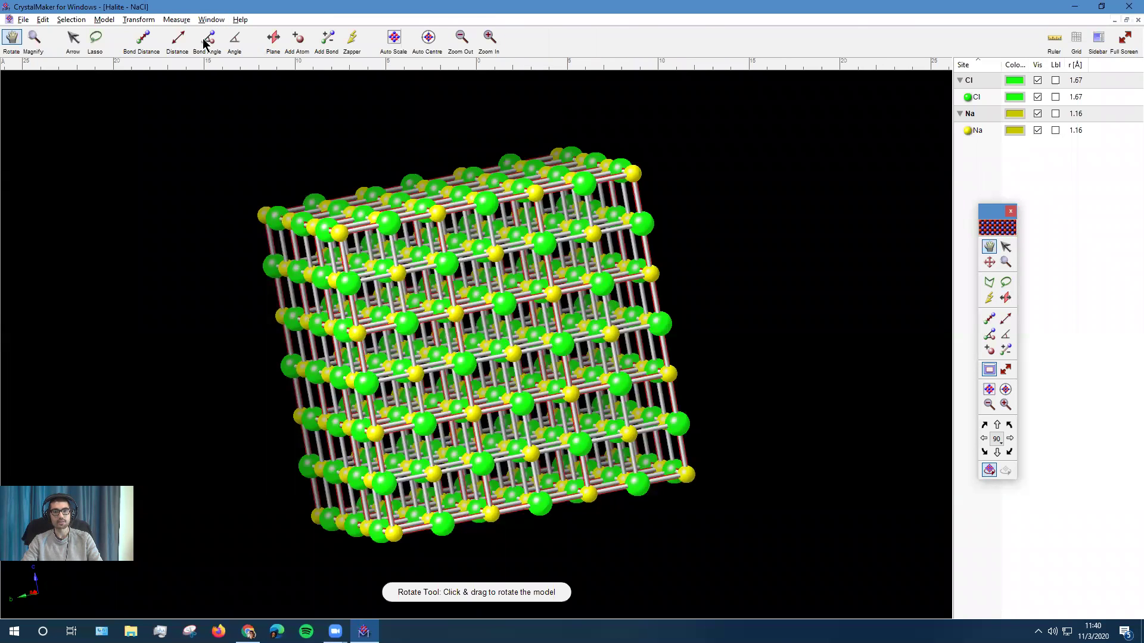
left_click(206, 20)
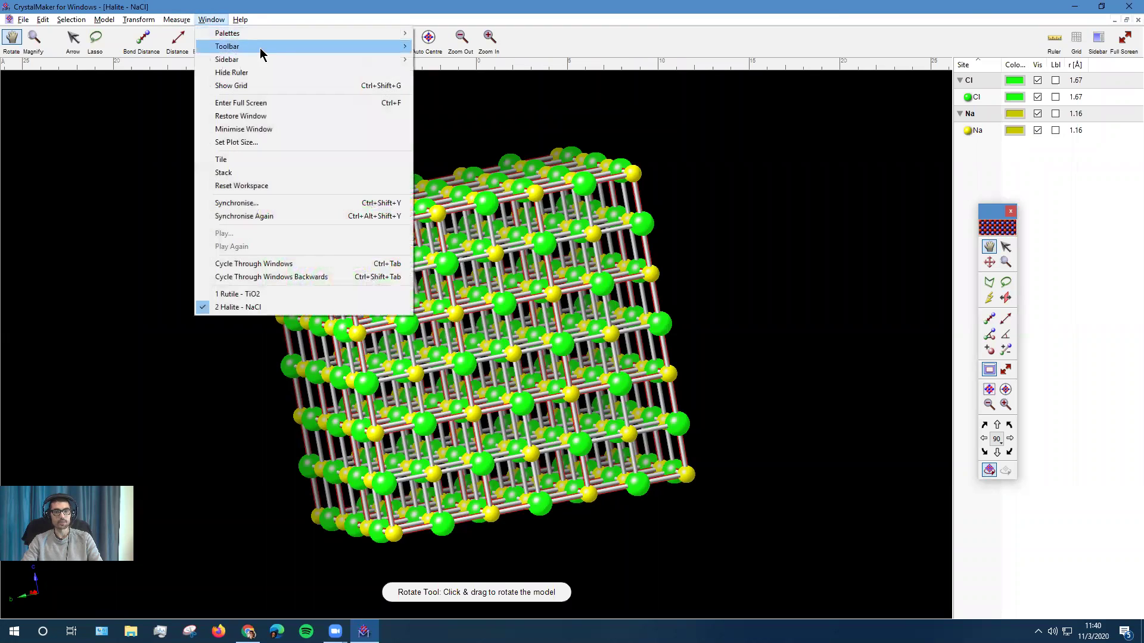
mouse_move(393, 51)
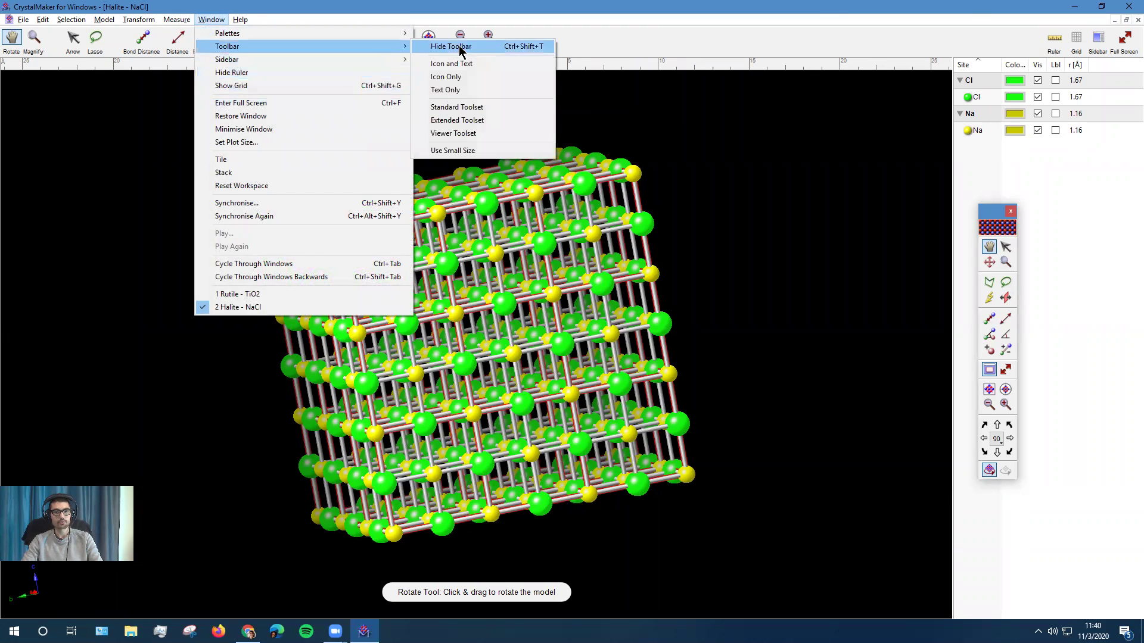
left_click(510, 105)
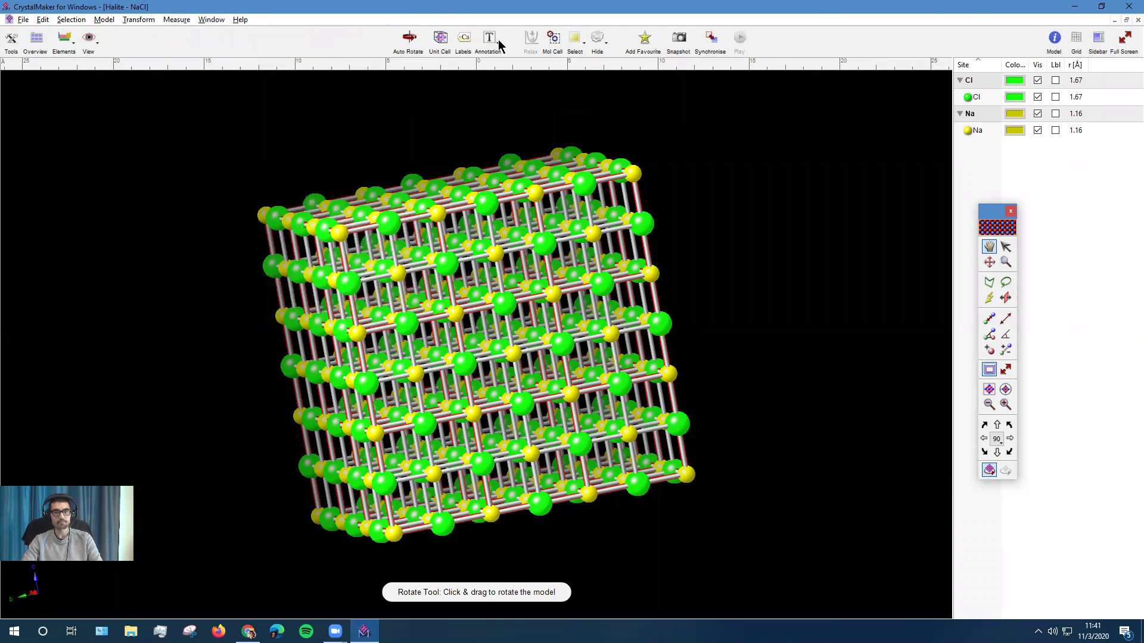
- Add a new annotation line and move it with the Arrow tool to the empty area beside the halite crystal
left_click(494, 41)
left_click(518, 64)
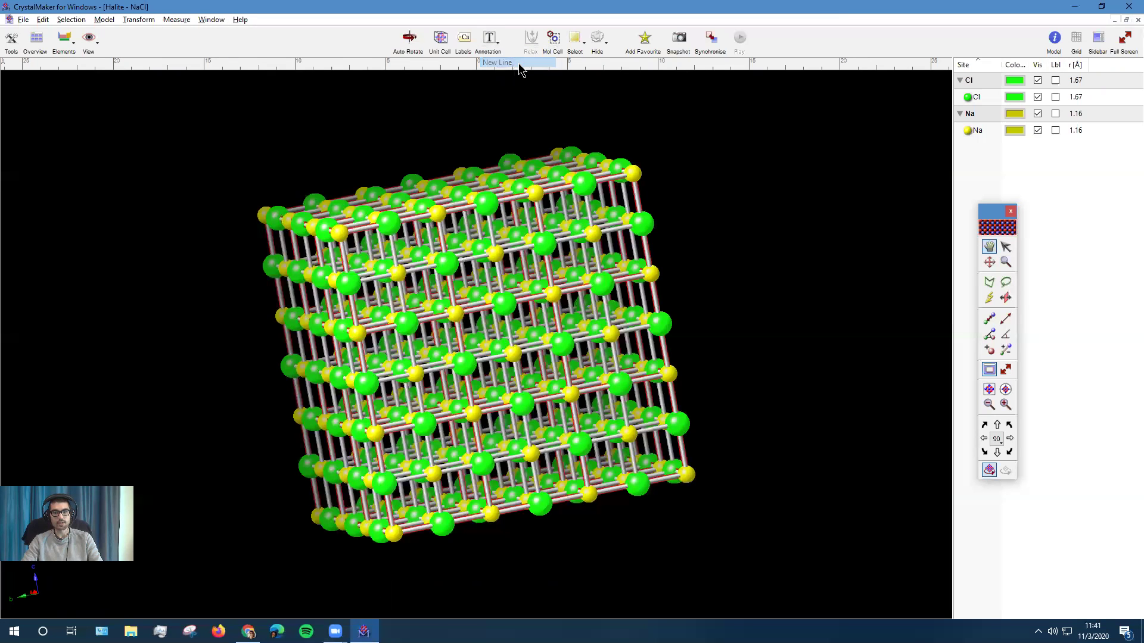
left_click(1005, 246)
left_click_drag(469, 332, 577, 324)
left_click_drag(731, 312, 731, 312)
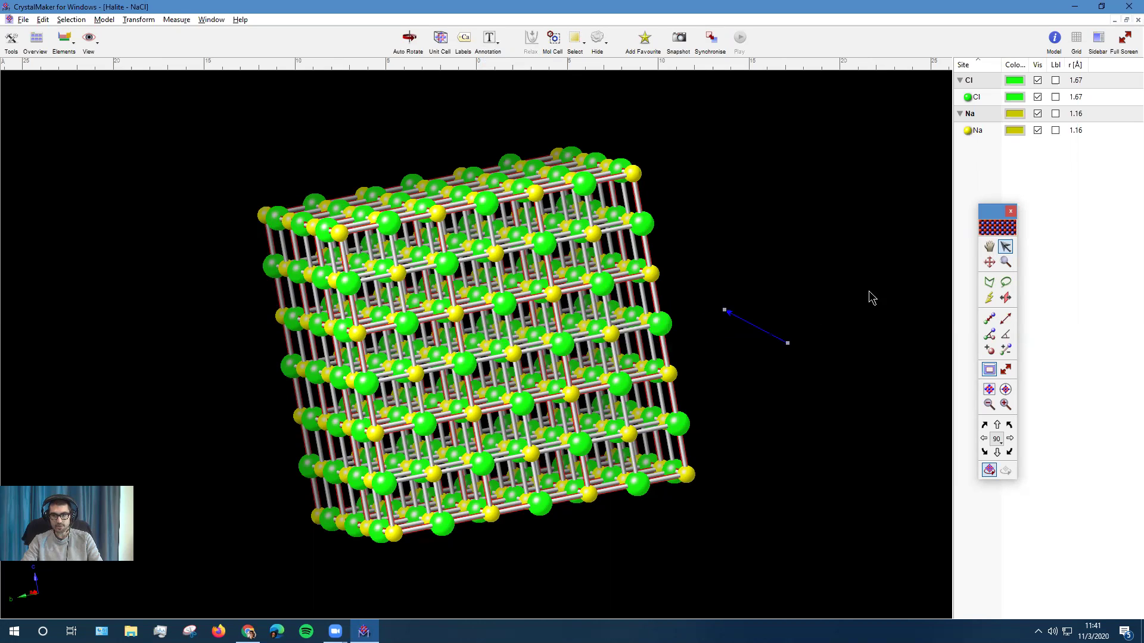
- Rotate the halite model slightly with the Rotate tool and shift the annotation line a little with the Arrow tool
left_click(989, 248)
mouse_move(745, 258)
left_mouse_down()
mouse_move(734, 257)
mouse_move(747, 255)
left_mouse_up()
left_click(1005, 247)
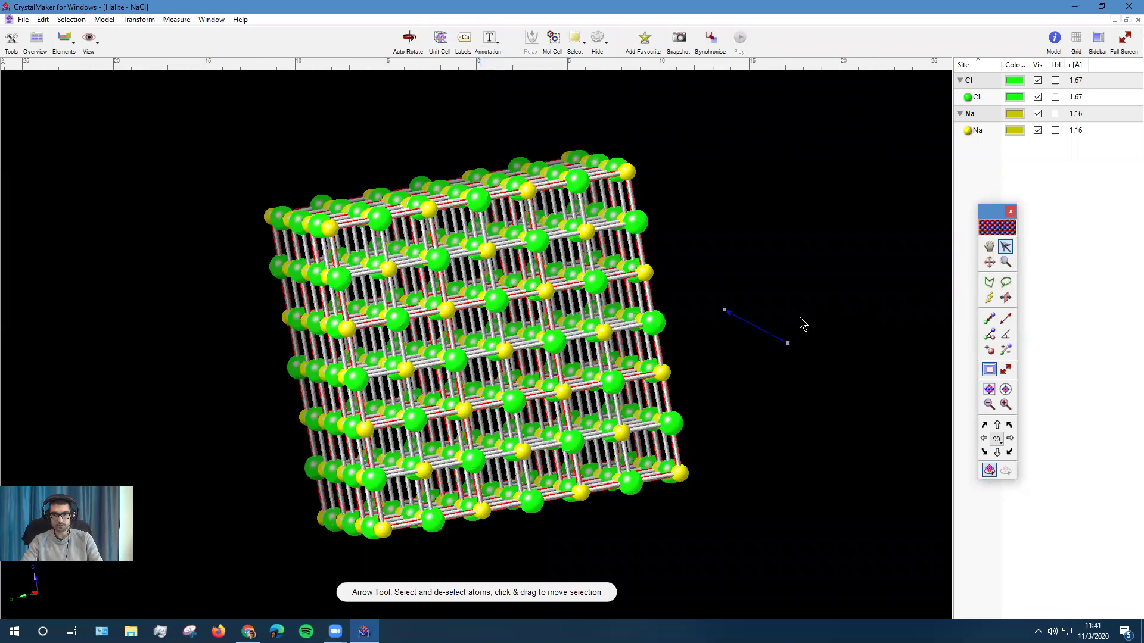
left_click_drag(756, 295, 755, 296)
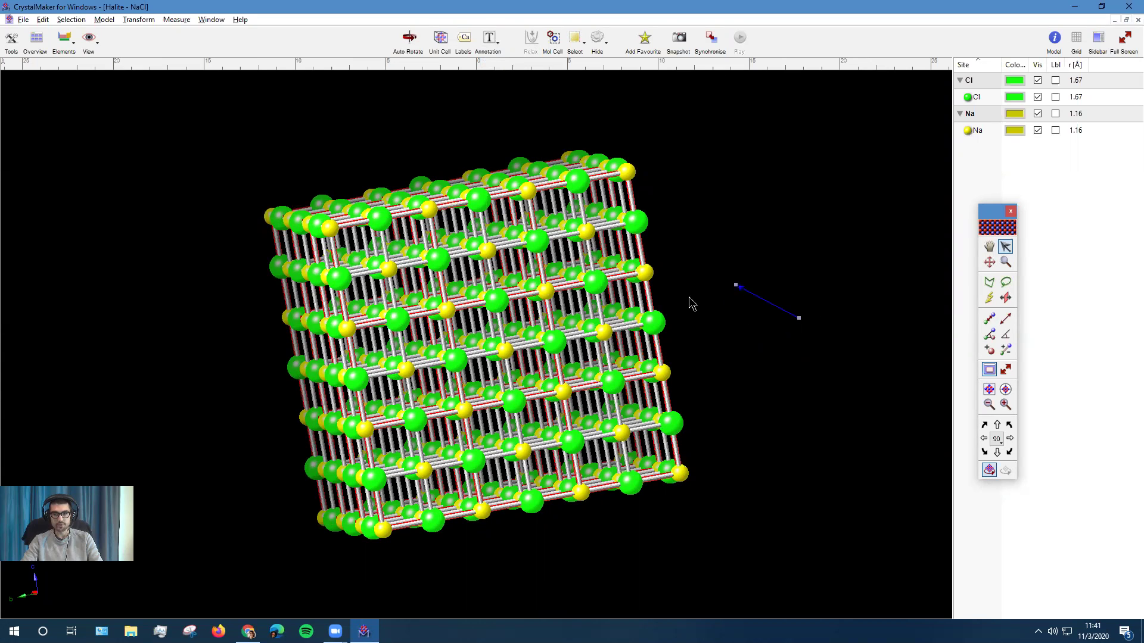
- Change the model background to the plain light grey preset
left_click(1054, 39)
left_click(918, 226)
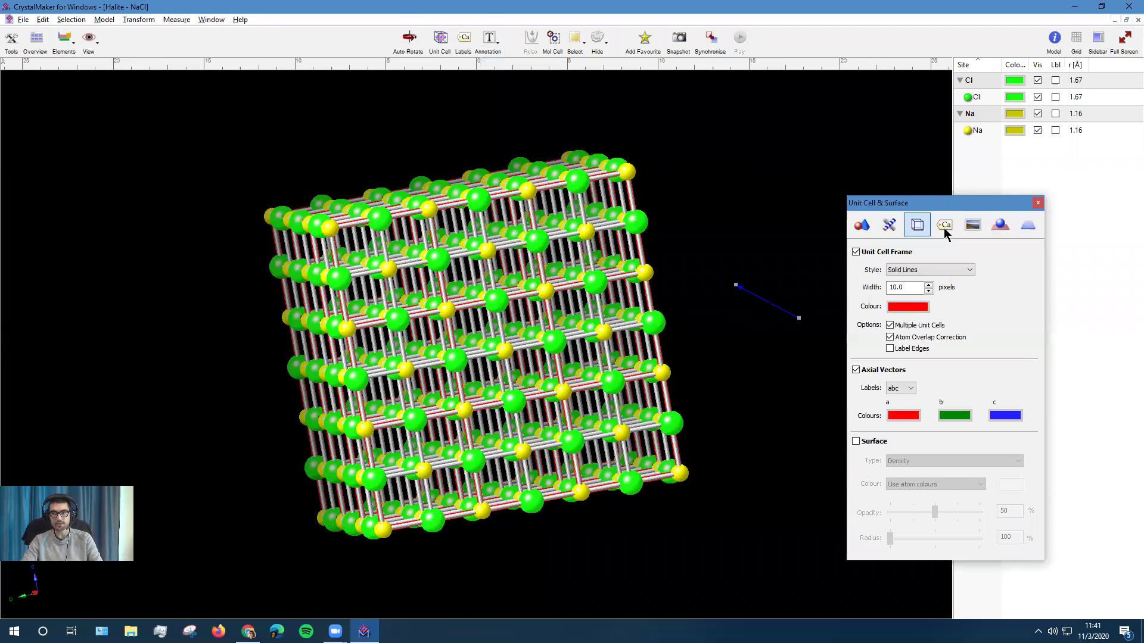
left_click(972, 225)
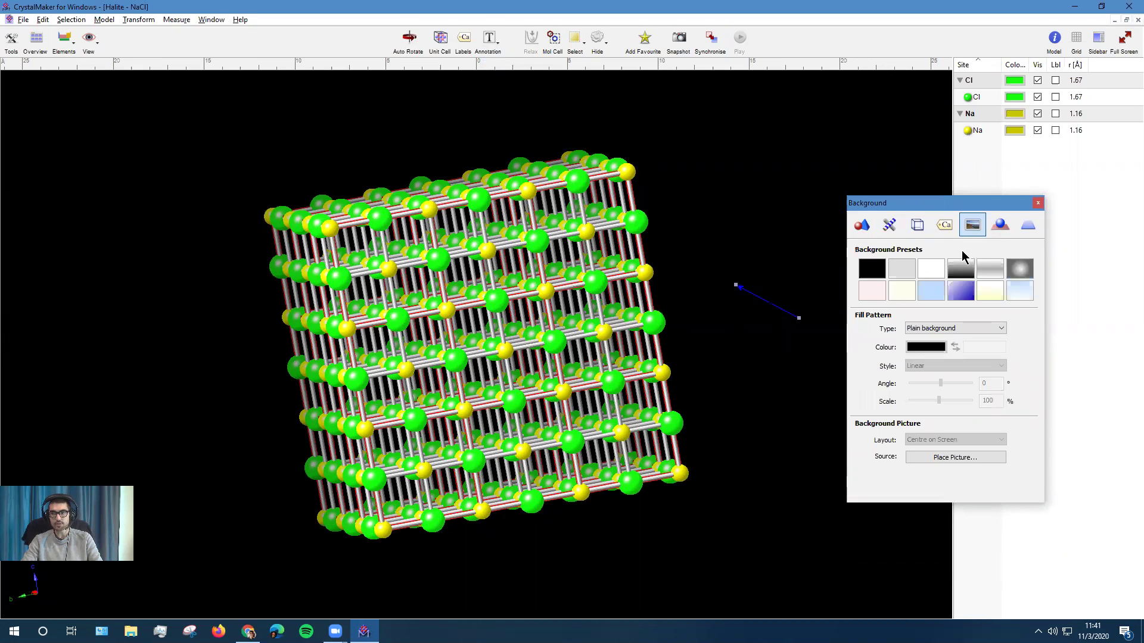
left_click(900, 274)
left_click(1038, 203)
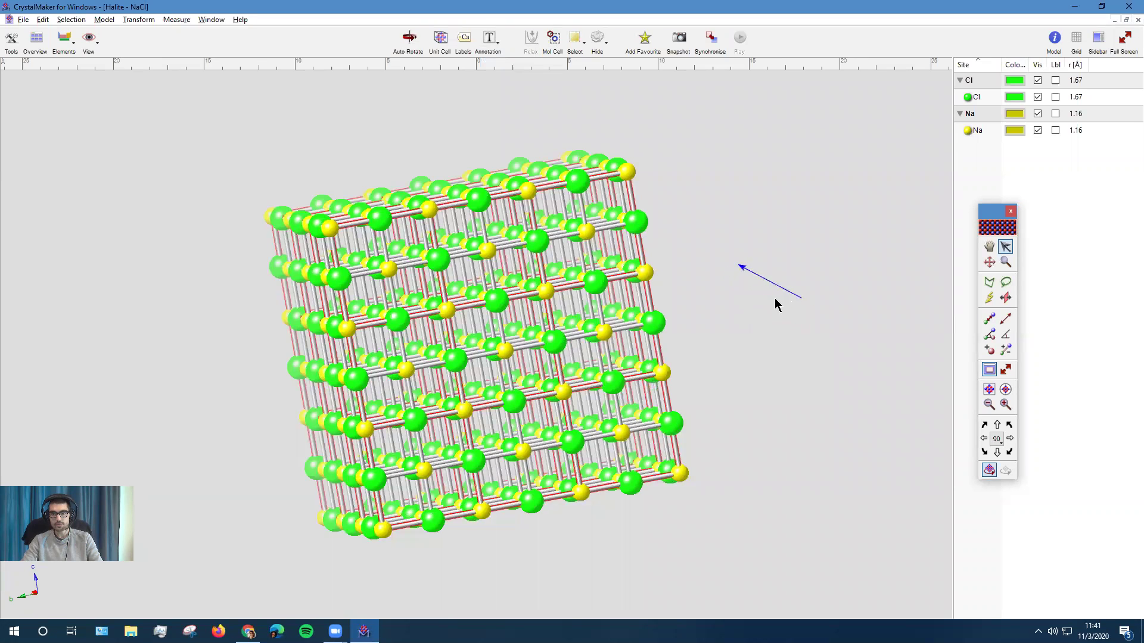
- Add a second annotation line and place it just below the first one beside the crystal
left_click(772, 296)
left_click(490, 40)
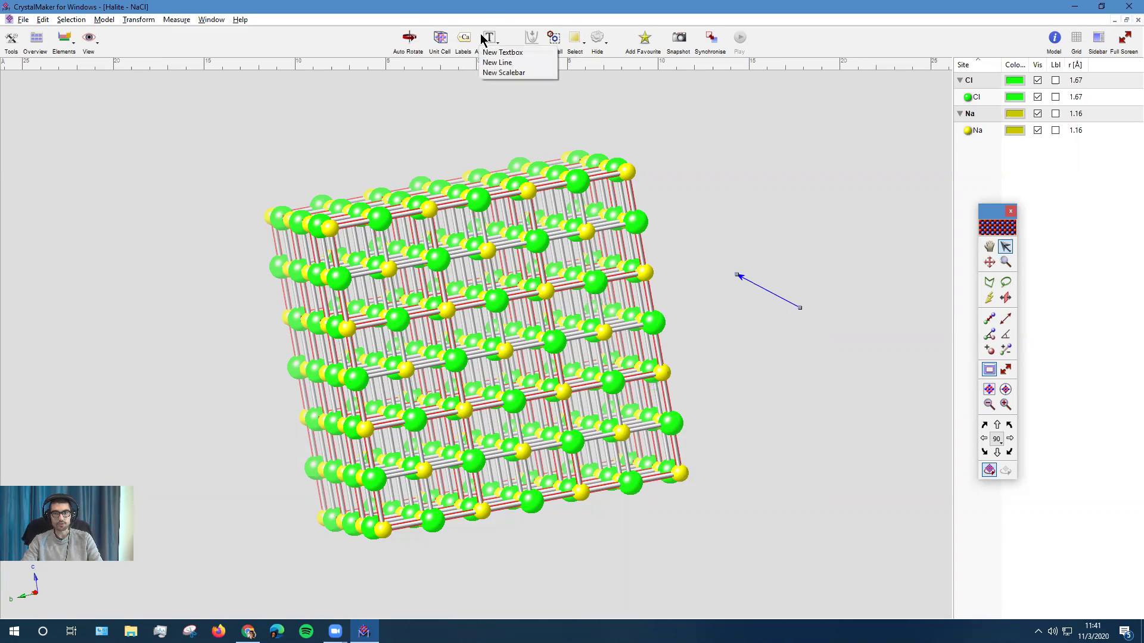
left_click(505, 63)
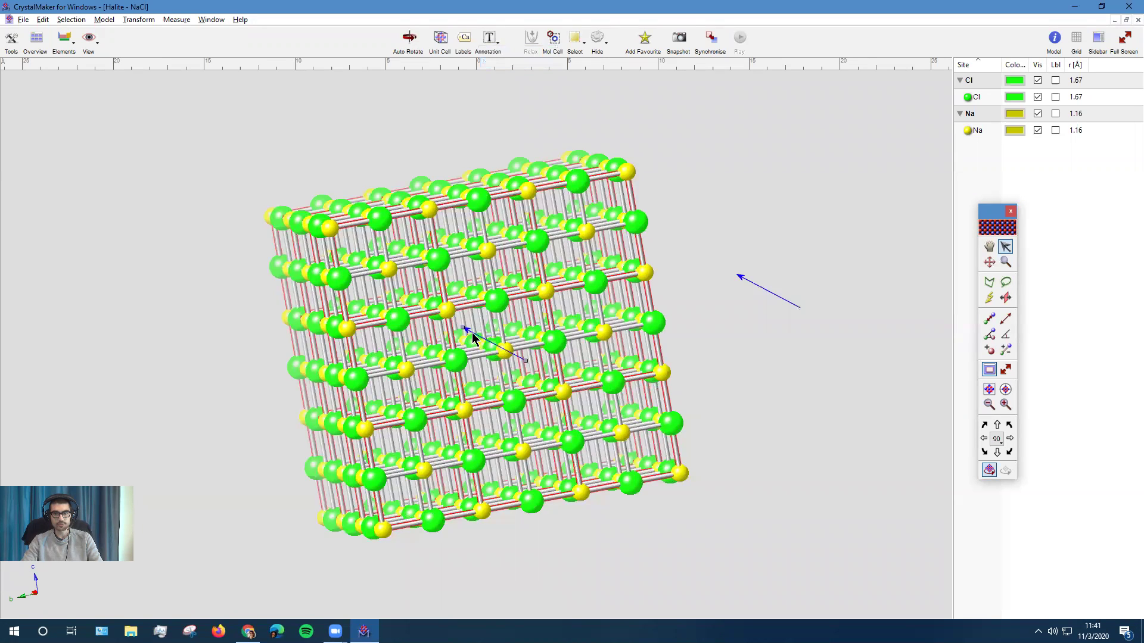
mouse_move(467, 329)
left_mouse_down()
mouse_move(723, 306)
mouse_move(734, 296)
left_mouse_up()
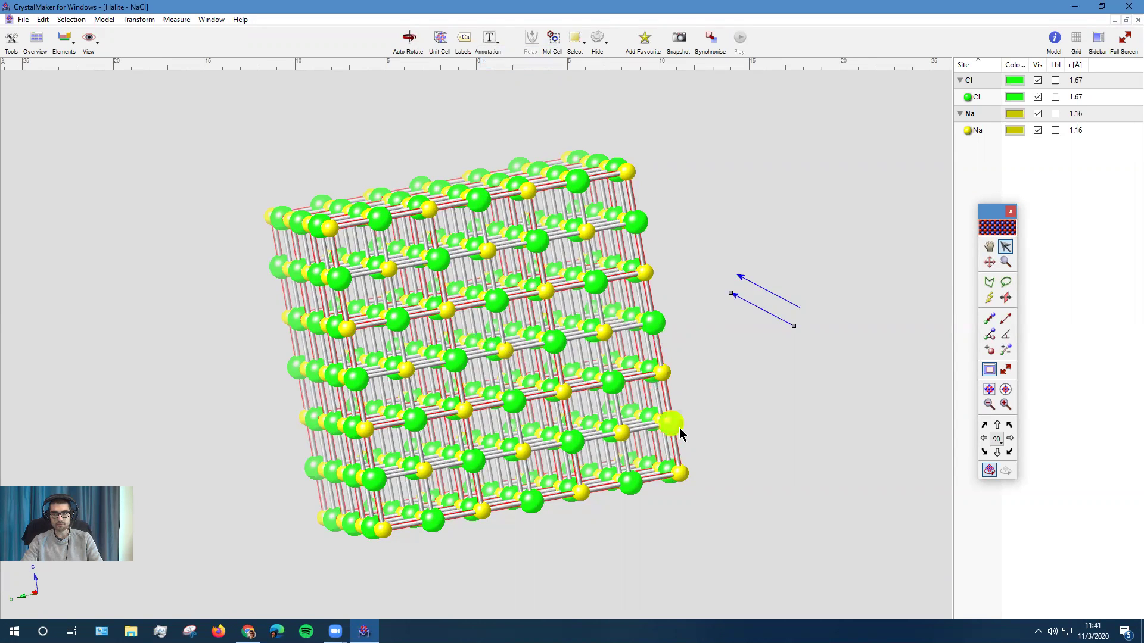
- Read the axis line instructions in the assignment document and, back in CrystalMaker, set the view direction along the a axis
left_click(249, 632)
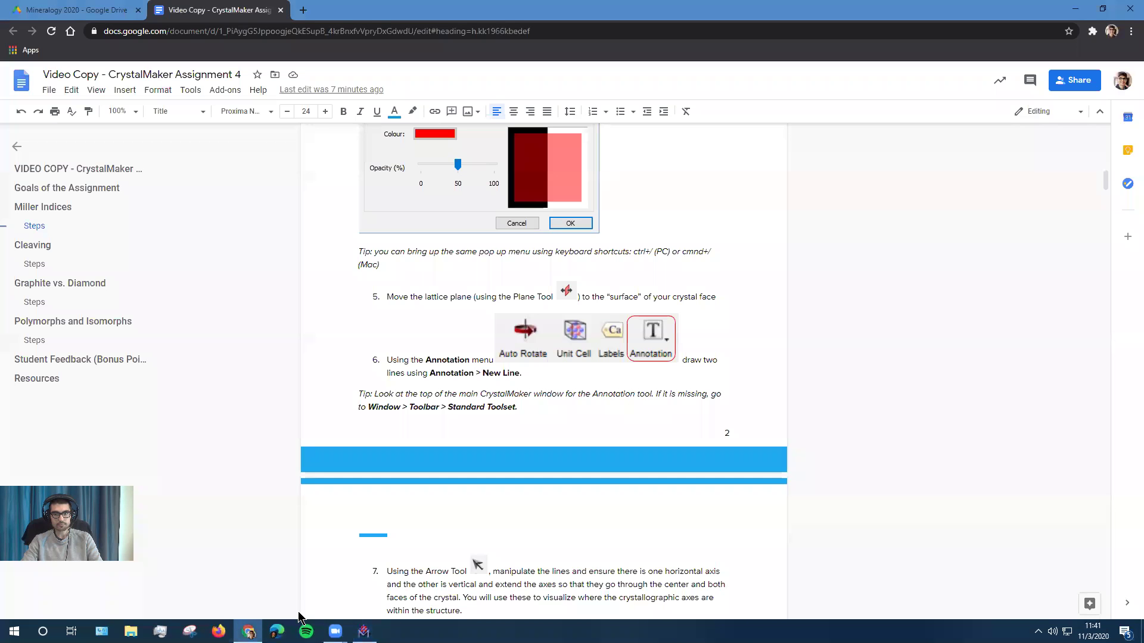
scroll(469, 386, "down", 3)
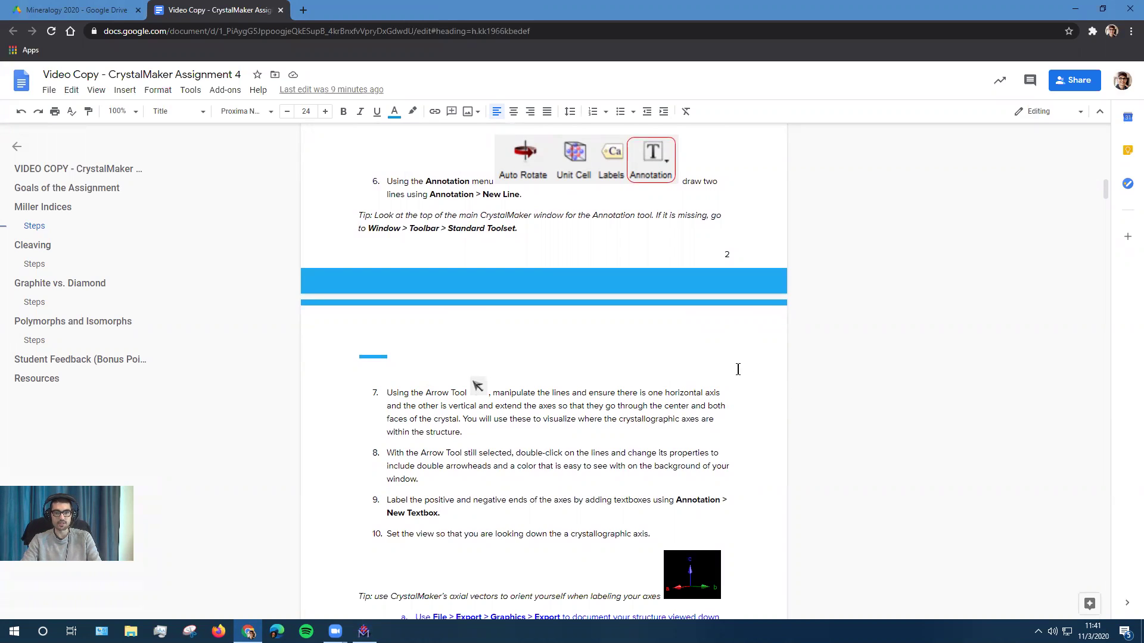
scroll(629, 392, "down", 1)
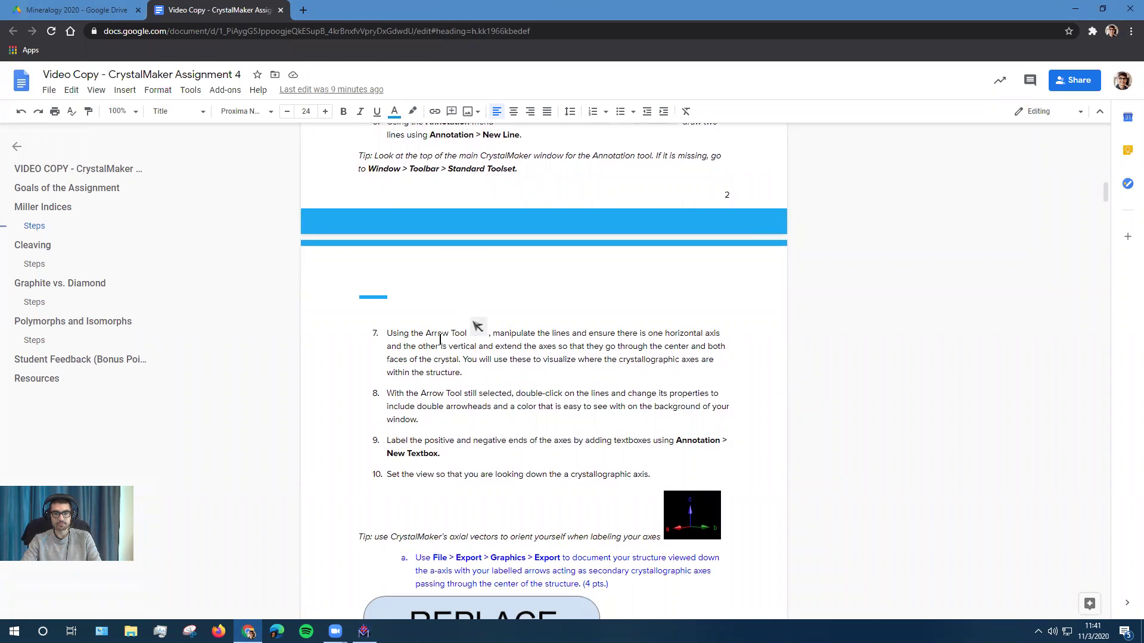
key("alt+Tab")
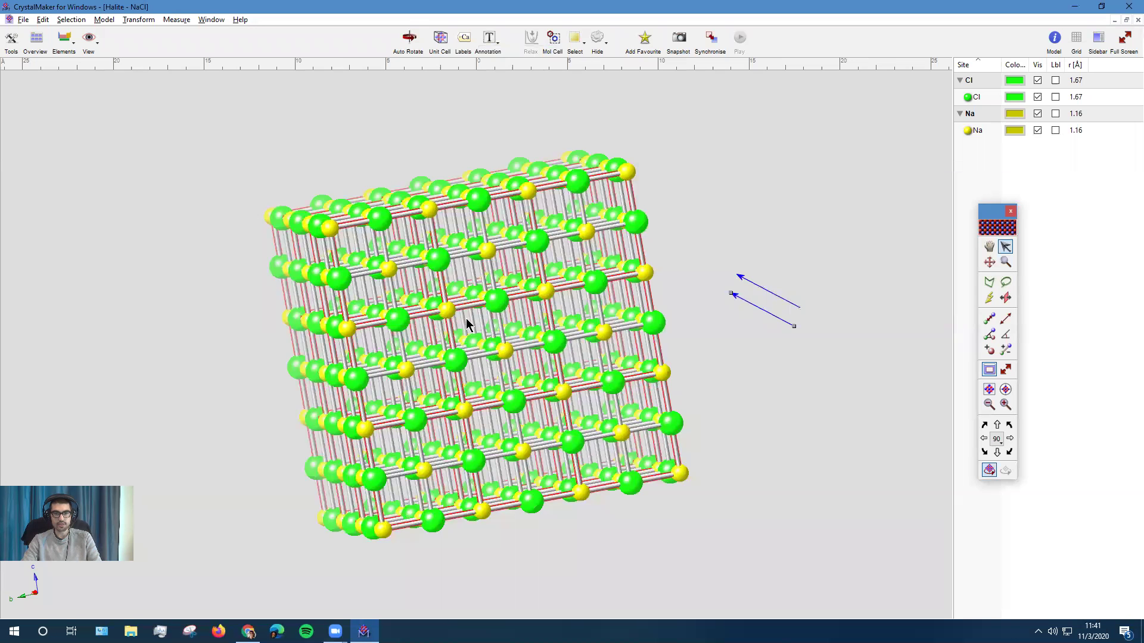
left_click(91, 40)
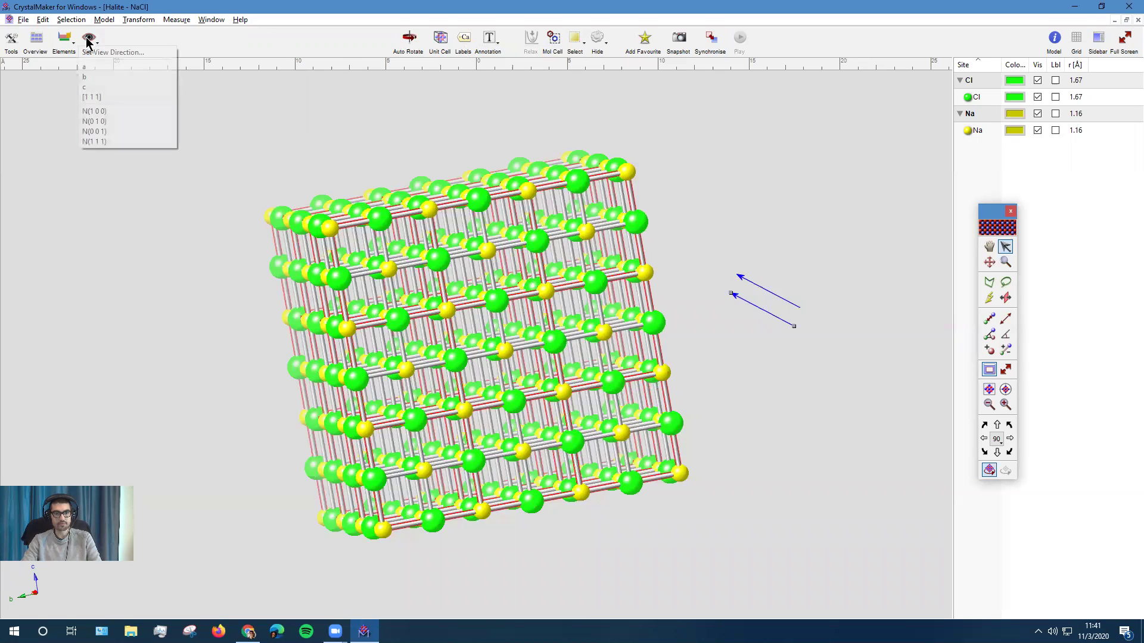
left_click(85, 70)
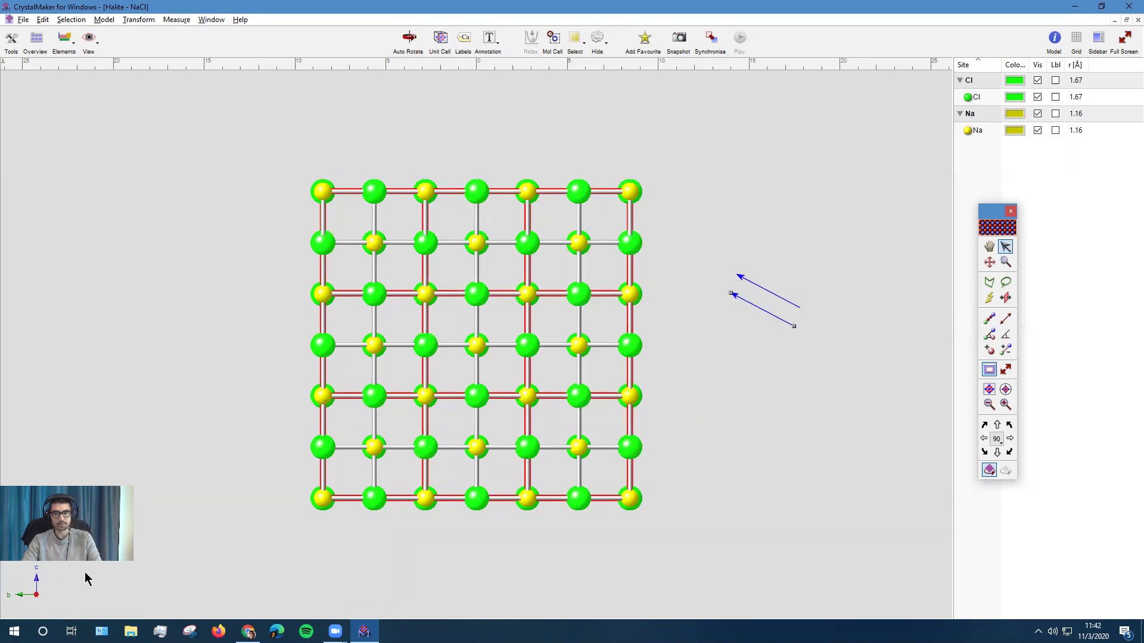
- Move one annotation line onto the crystal and stretch it into a vertical axis through the centre, extending beyond both faces
mouse_move(766, 311)
left_mouse_down()
mouse_move(566, 237)
mouse_move(503, 186)
left_mouse_up()
left_click(530, 200)
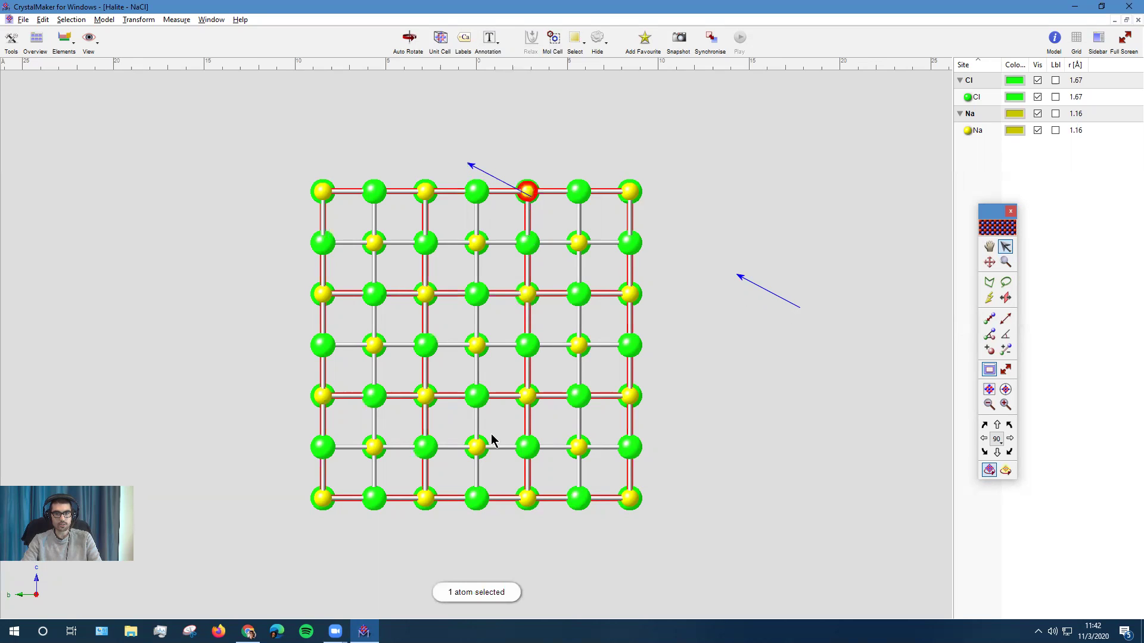
left_click(489, 148)
left_click(472, 164)
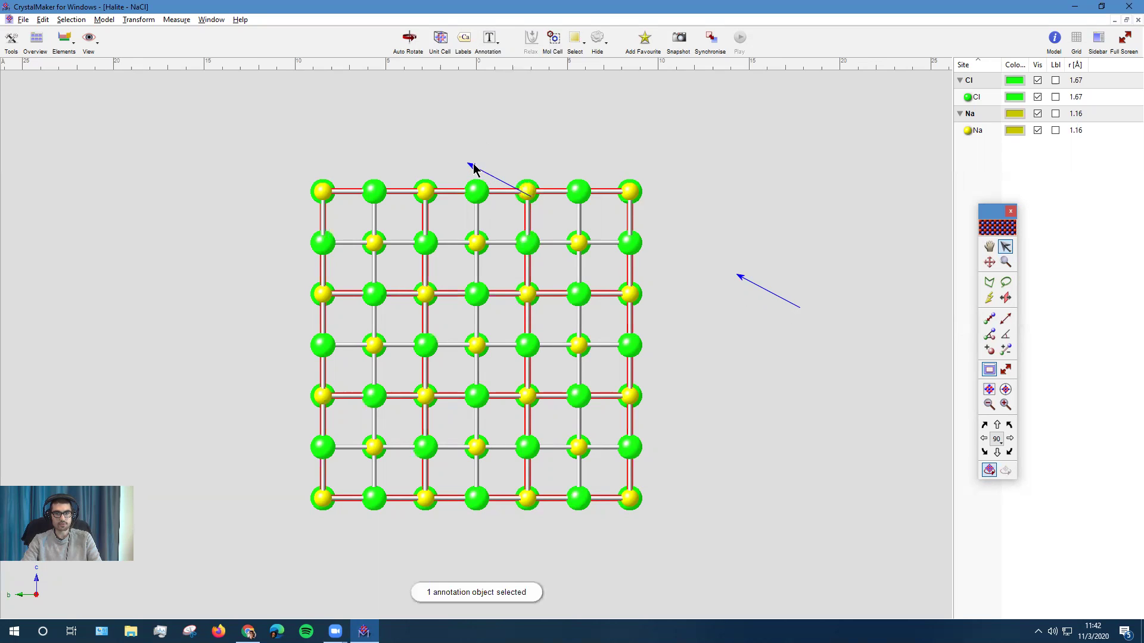
mouse_move(478, 167)
left_mouse_down()
mouse_move(489, 160)
mouse_move(467, 138)
left_mouse_up()
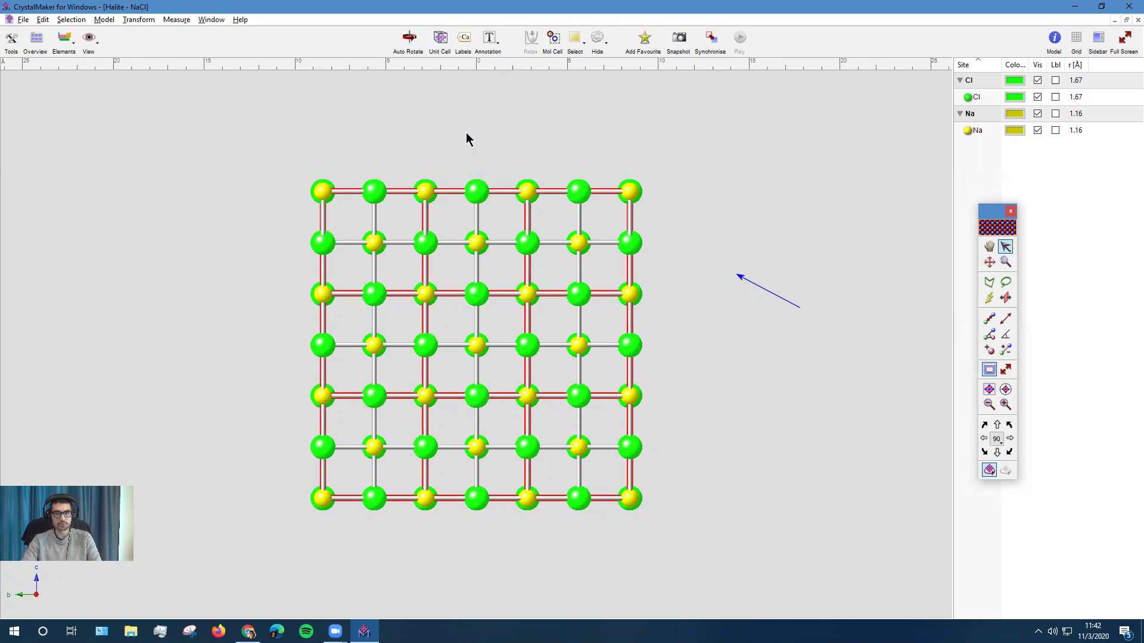
left_click_drag(491, 388, 481, 575)
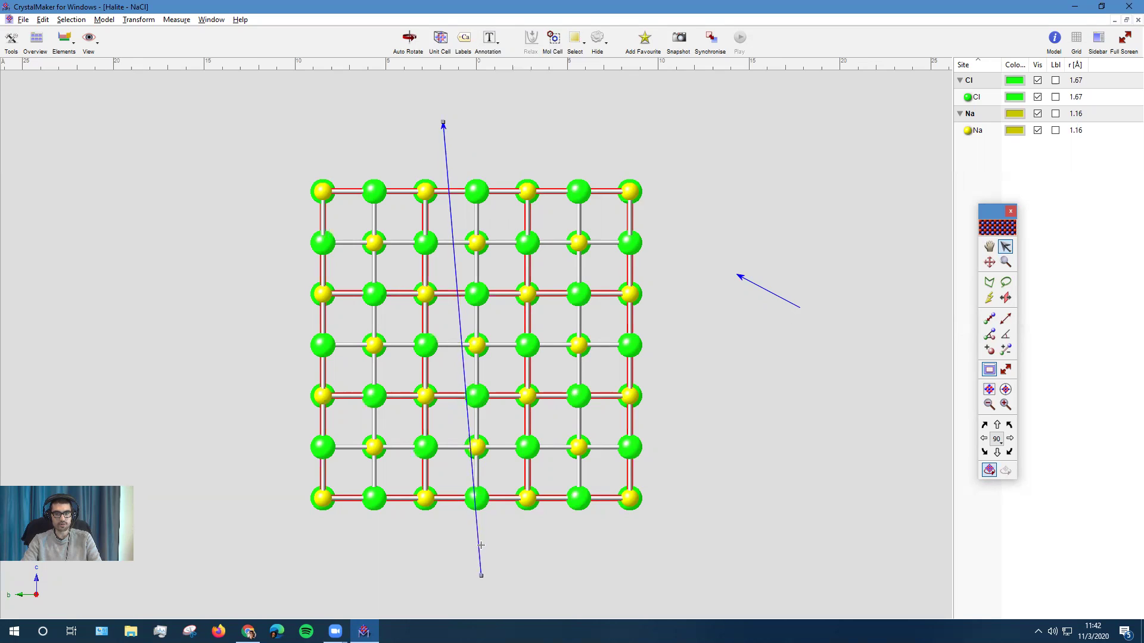
left_click_drag(444, 121, 476, 125)
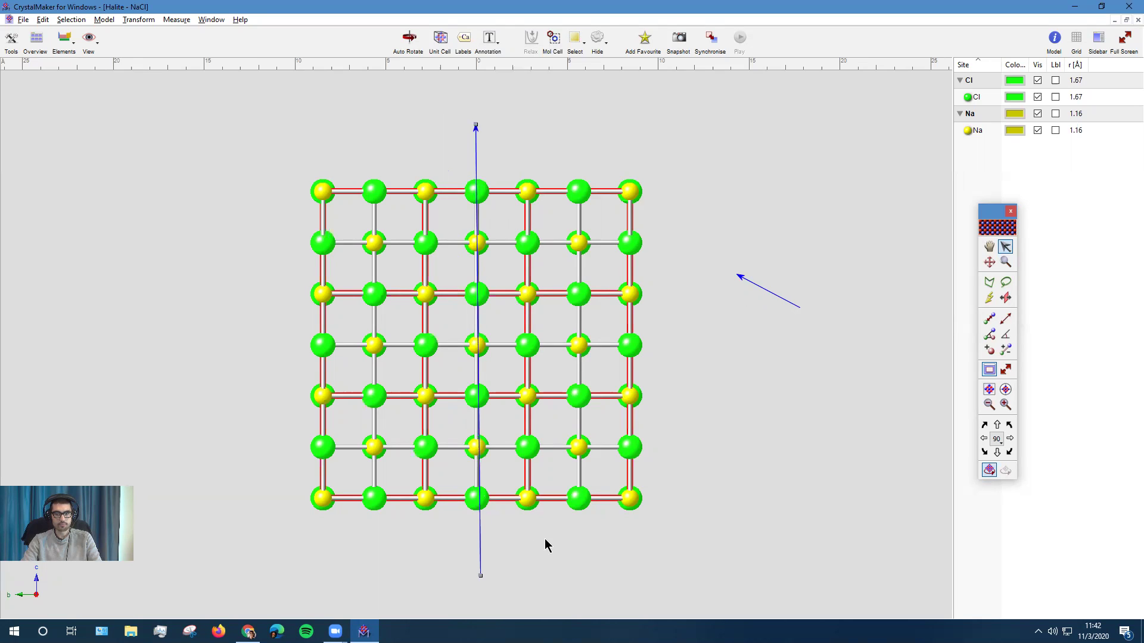
left_click_drag(480, 575, 476, 574)
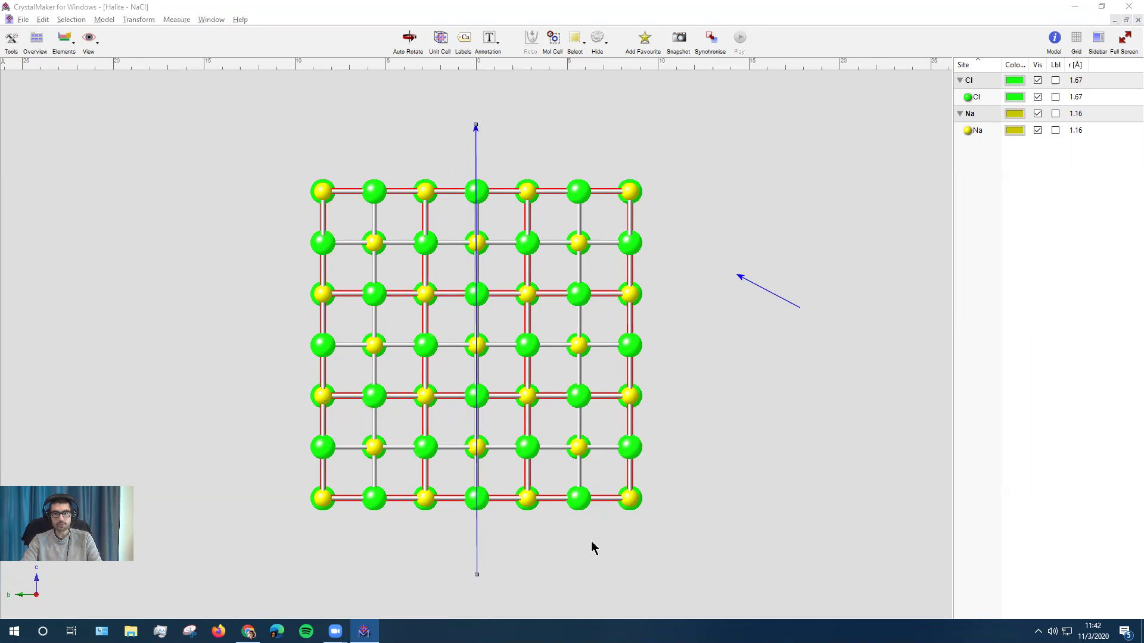
- Reposition and stretch the other annotation line into a horizontal axis through the crystal's centre, extending beyond both side faces
left_click(786, 301)
mouse_move(786, 303)
left_mouse_down()
mouse_move(681, 361)
mouse_move(376, 381)
mouse_move(301, 370)
mouse_move(269, 345)
left_mouse_up()
left_click_drag(654, 345, 722, 345)
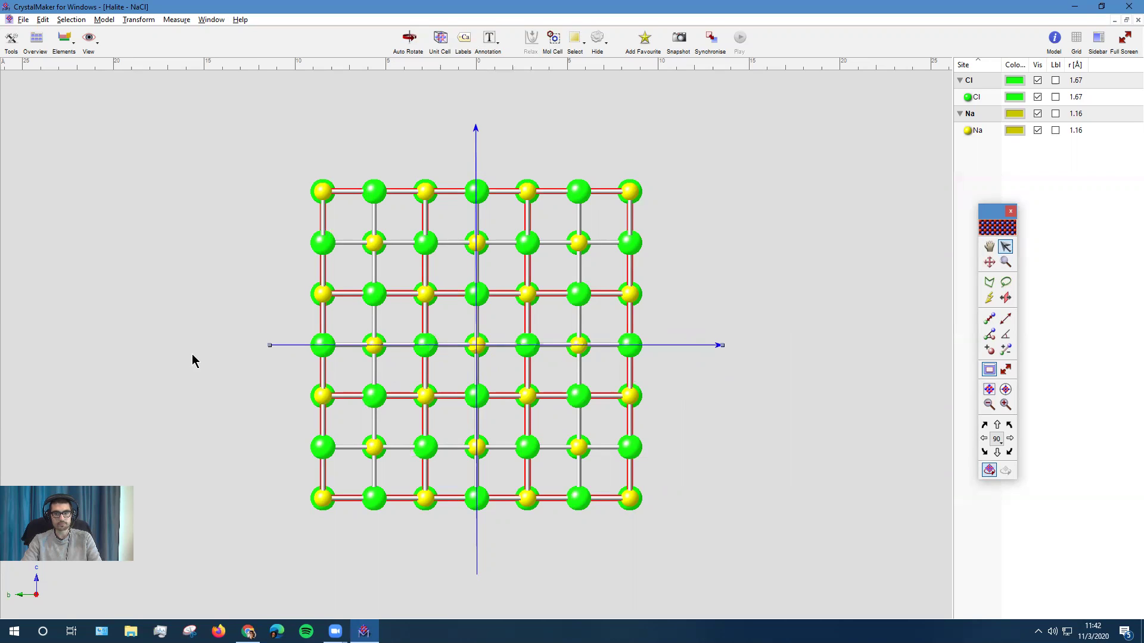
left_click(728, 231)
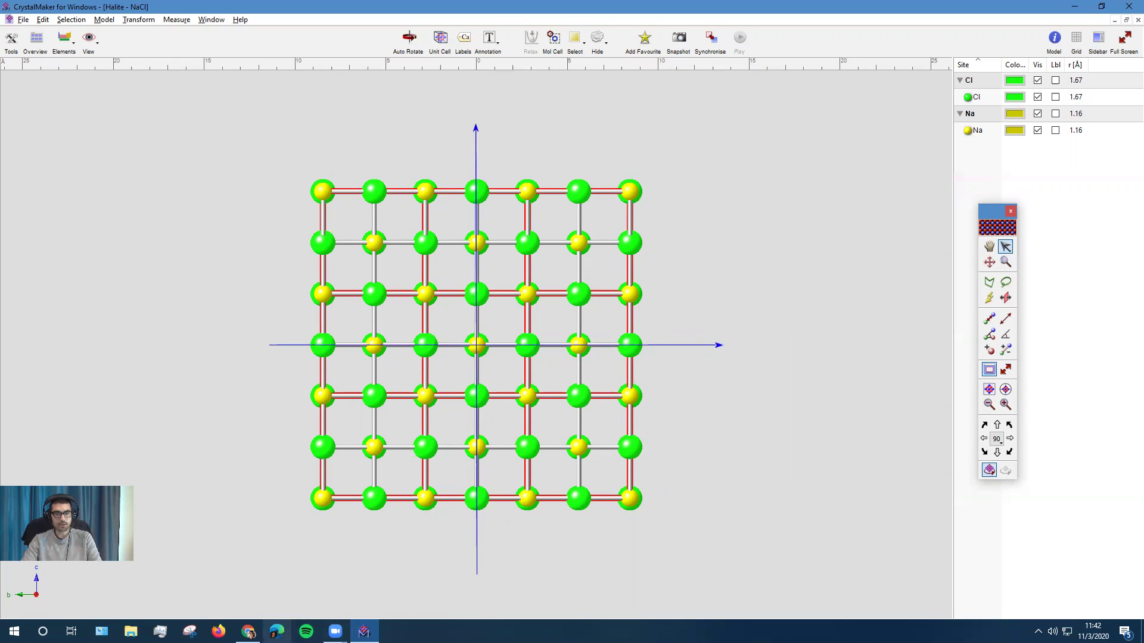
- Check the assignment document for the arrowhead and colour requirements of the axis lines, and return to CrystalMaker
left_click(249, 632)
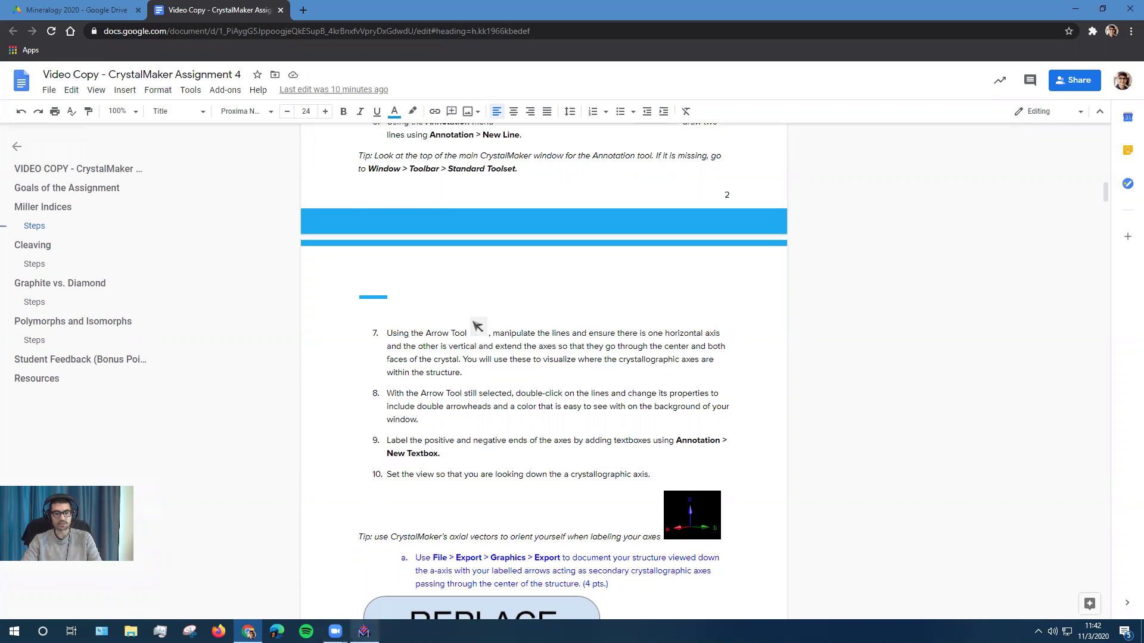
left_click(363, 631)
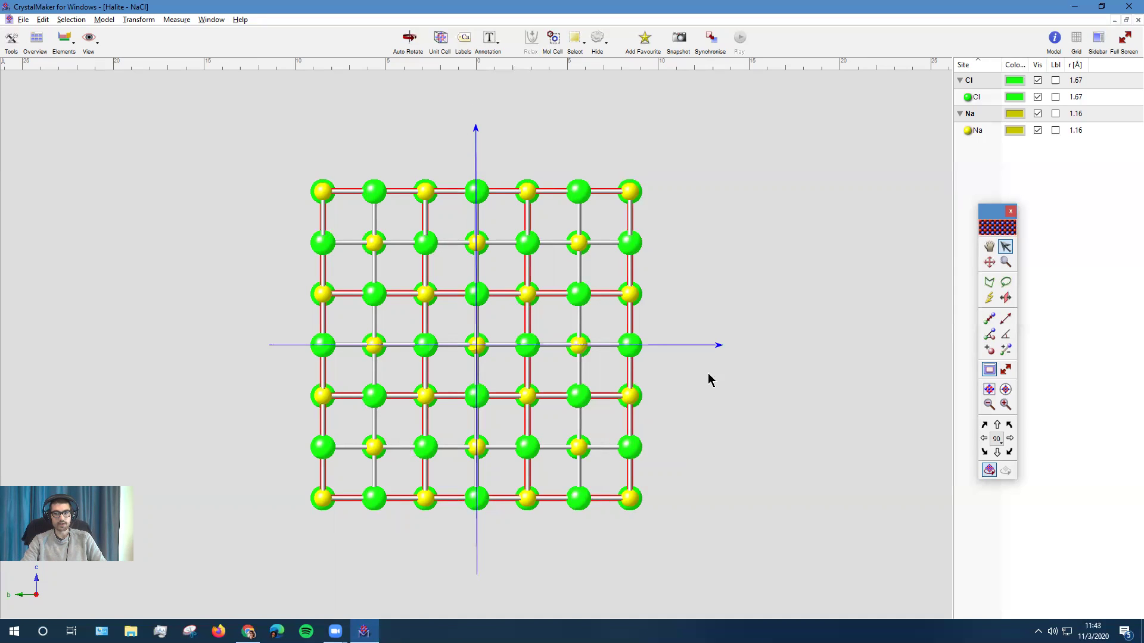
left_click(385, 399)
key("alt+Tab")
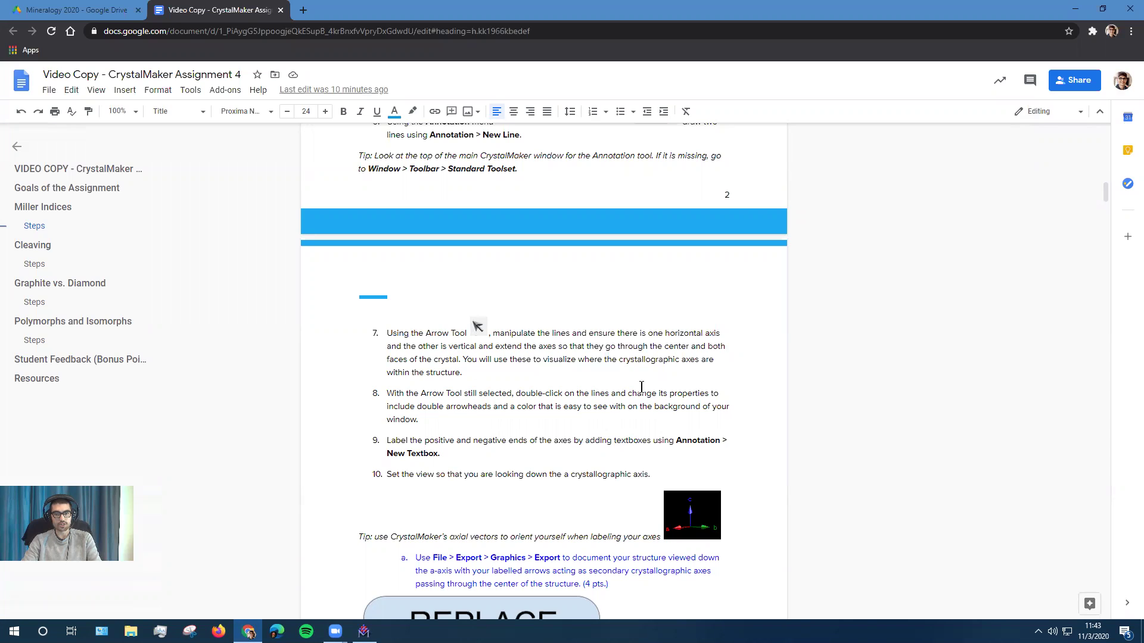
key("alt+Tab")
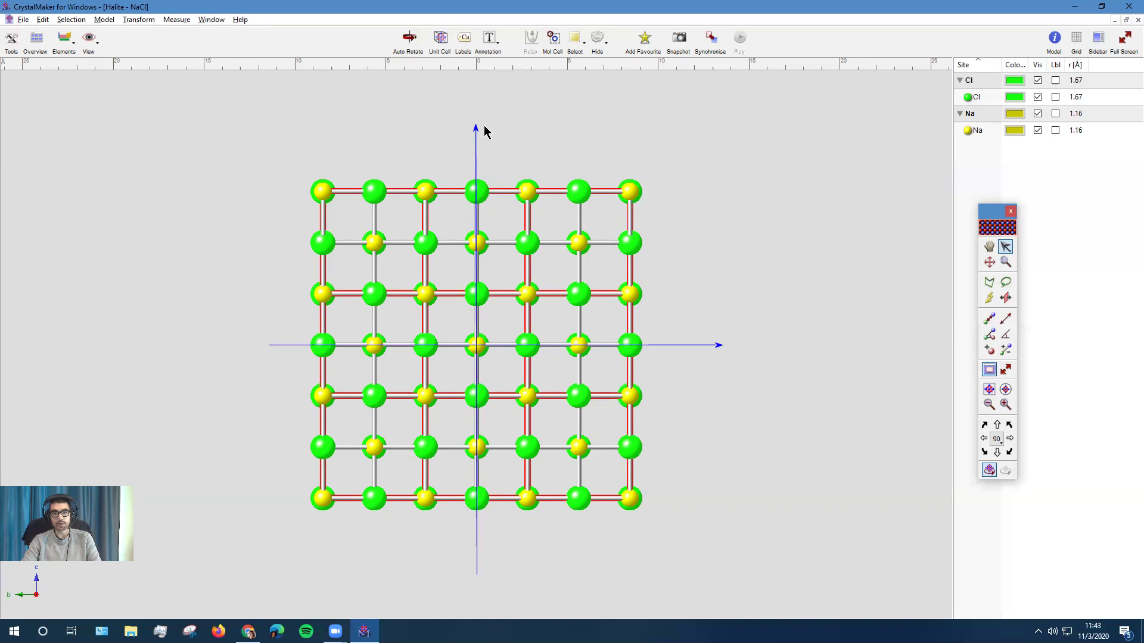
- Edit the vertical axis line to be red with double arrowheads and apply the changes
left_click(476, 131)
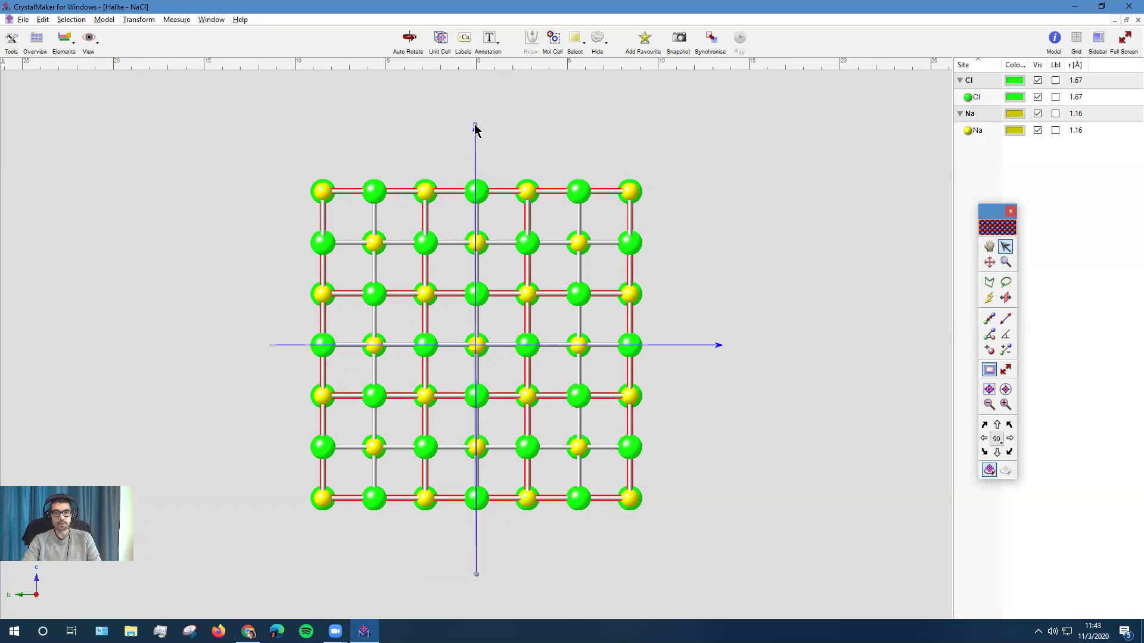
double_click(475, 126)
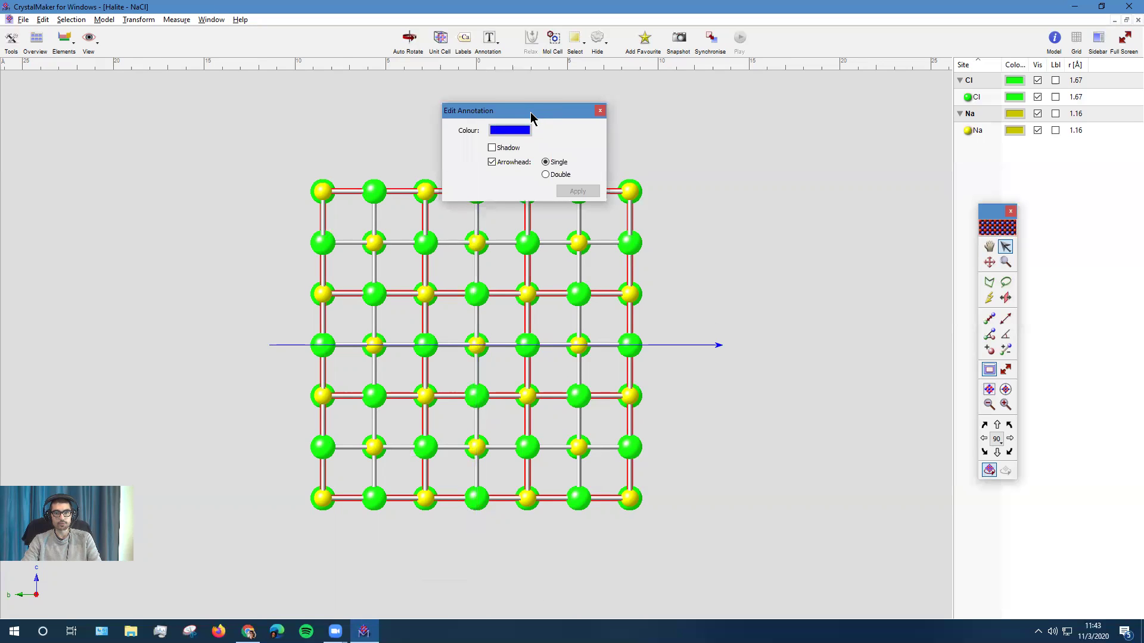
left_click_drag(532, 116, 614, 110)
left_click(589, 125)
left_click(592, 137)
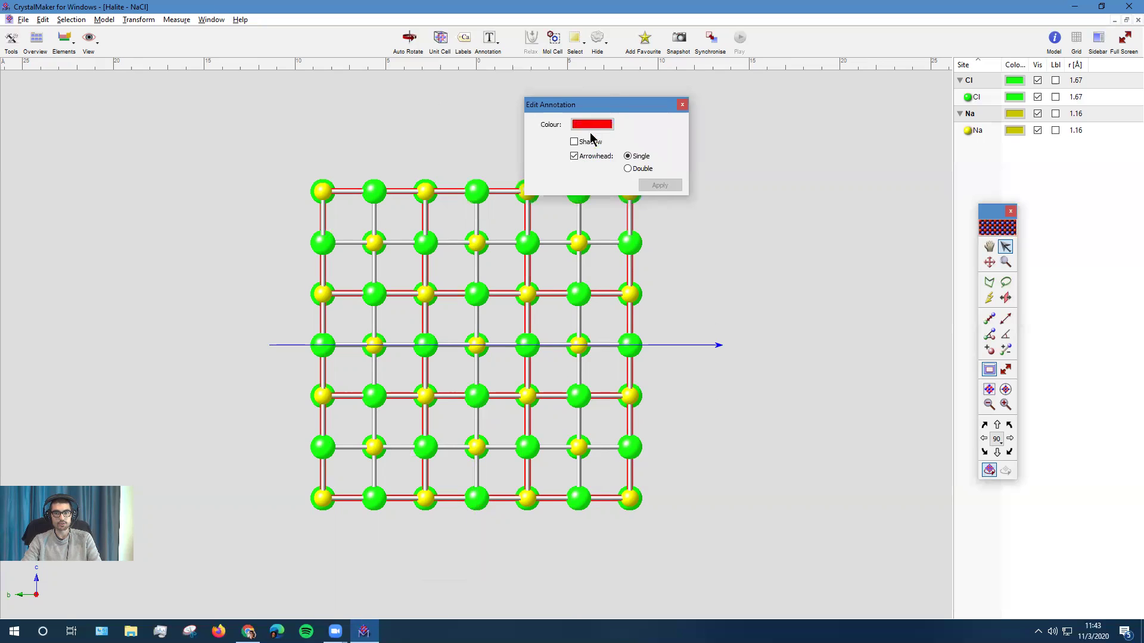
left_click(655, 184)
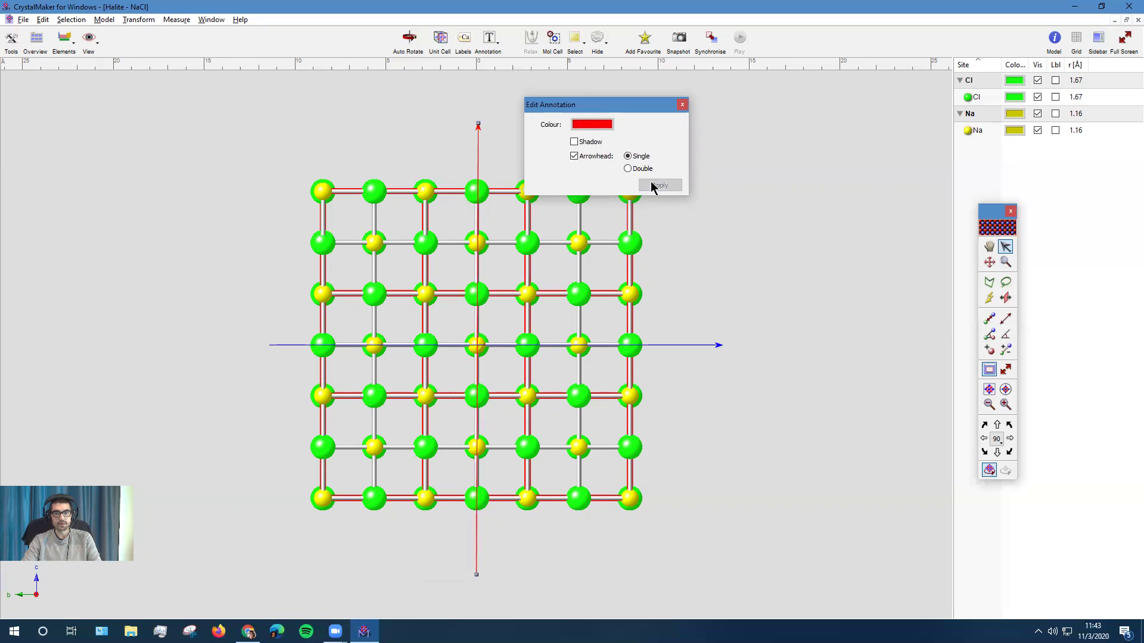
left_click(629, 170)
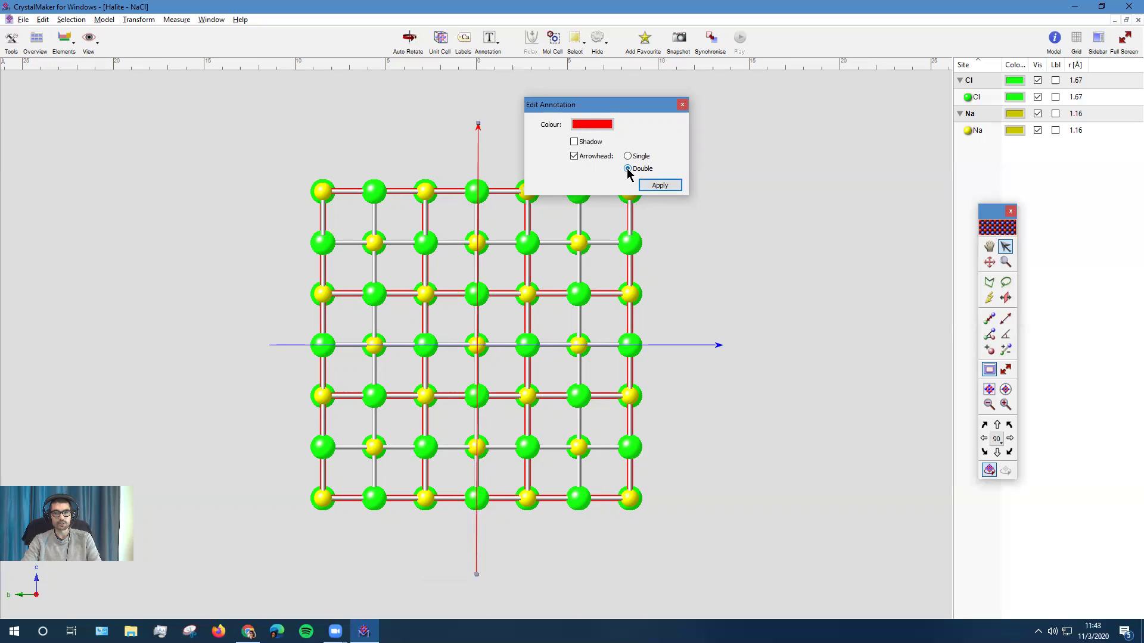
left_click(652, 186)
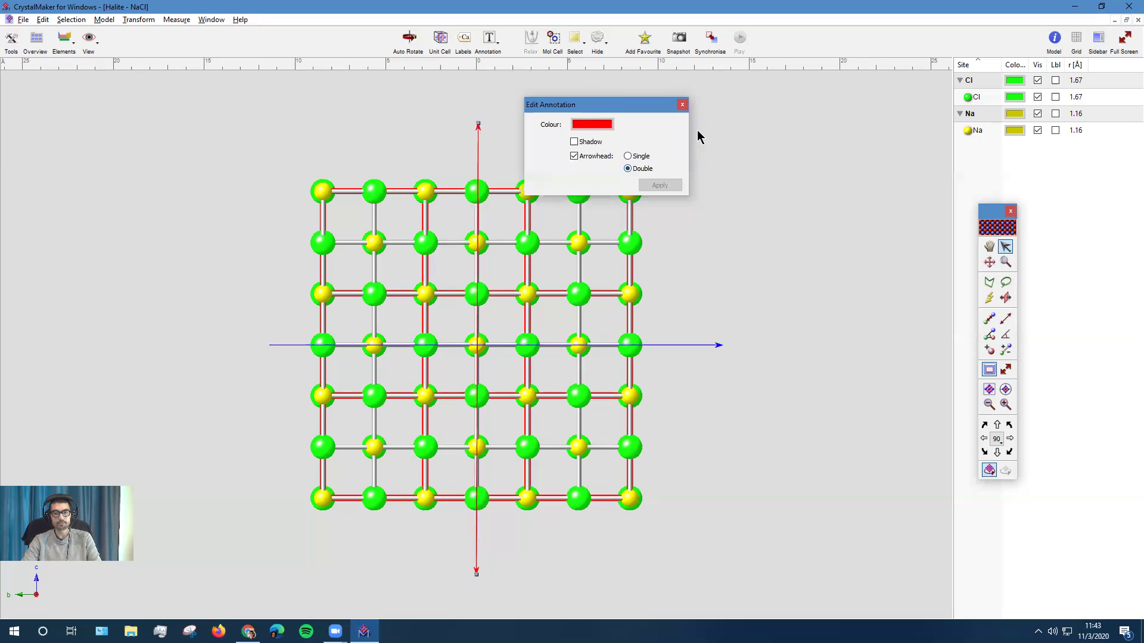
left_click(682, 105)
- Edit the horizontal axis line to be red with double arrowheads and apply the changes
left_click(703, 345)
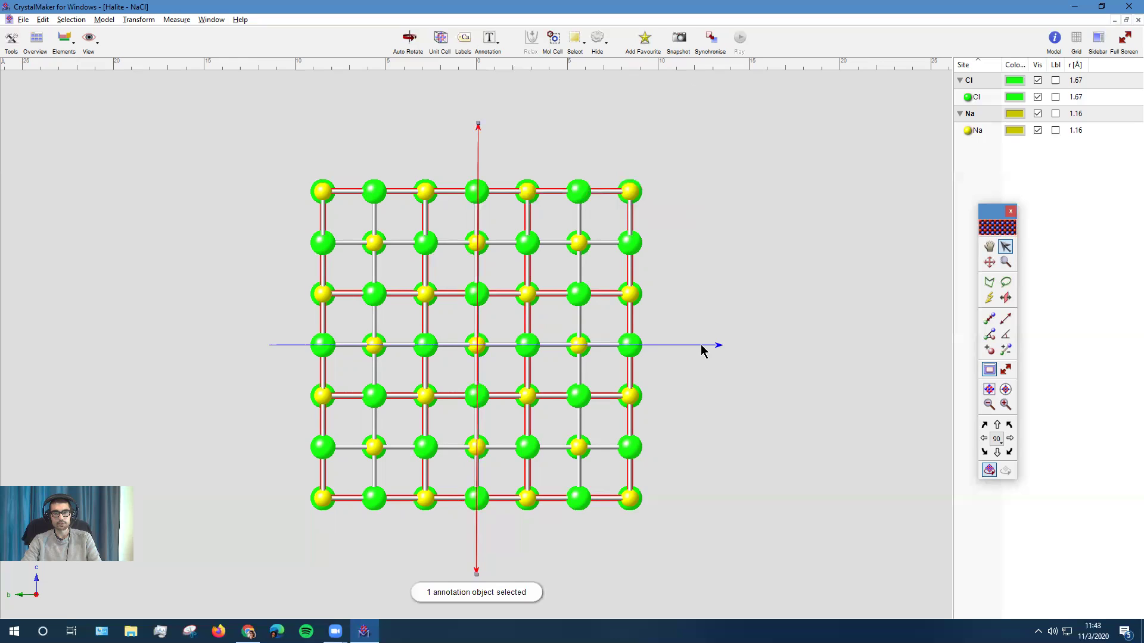
double_click(702, 346)
left_click(587, 125)
left_click(587, 146)
left_click(628, 168)
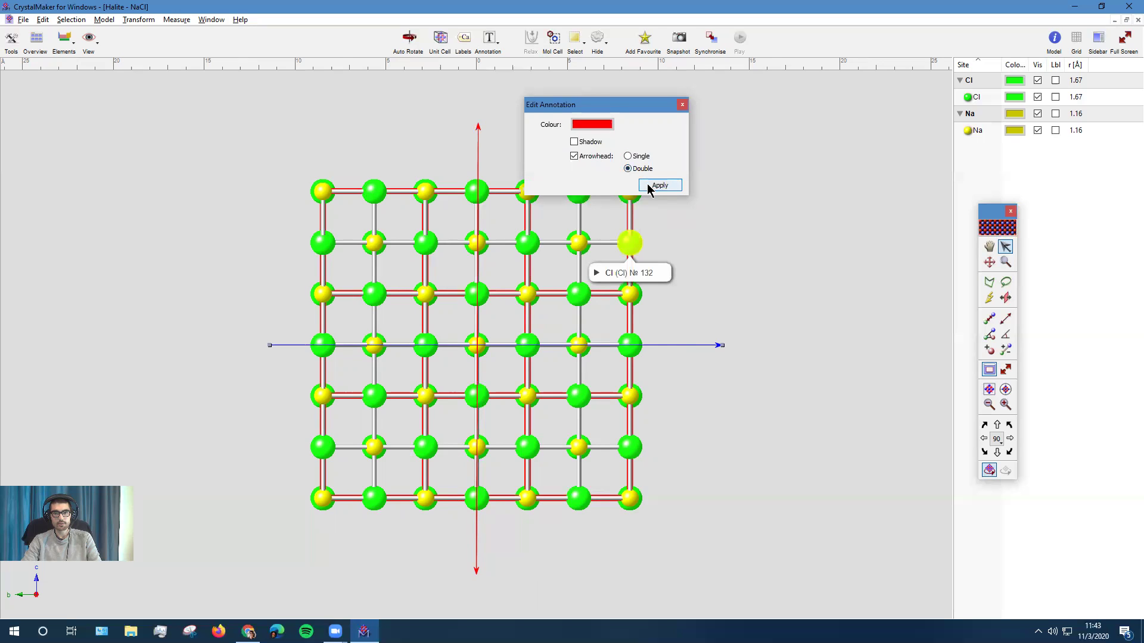
left_click(649, 186)
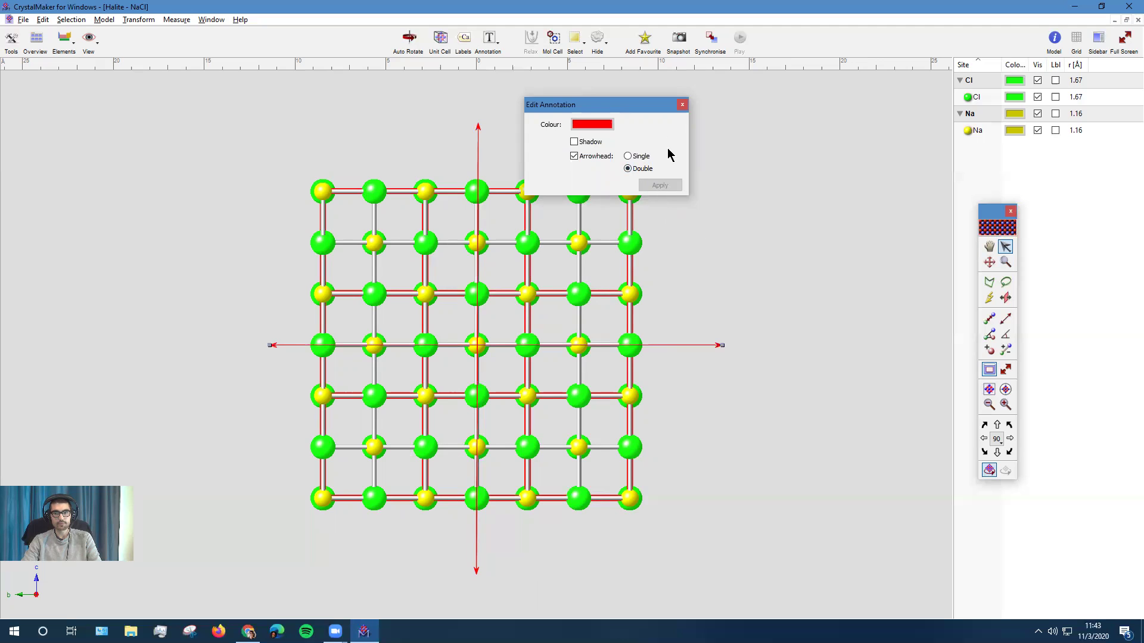
left_click(682, 105)
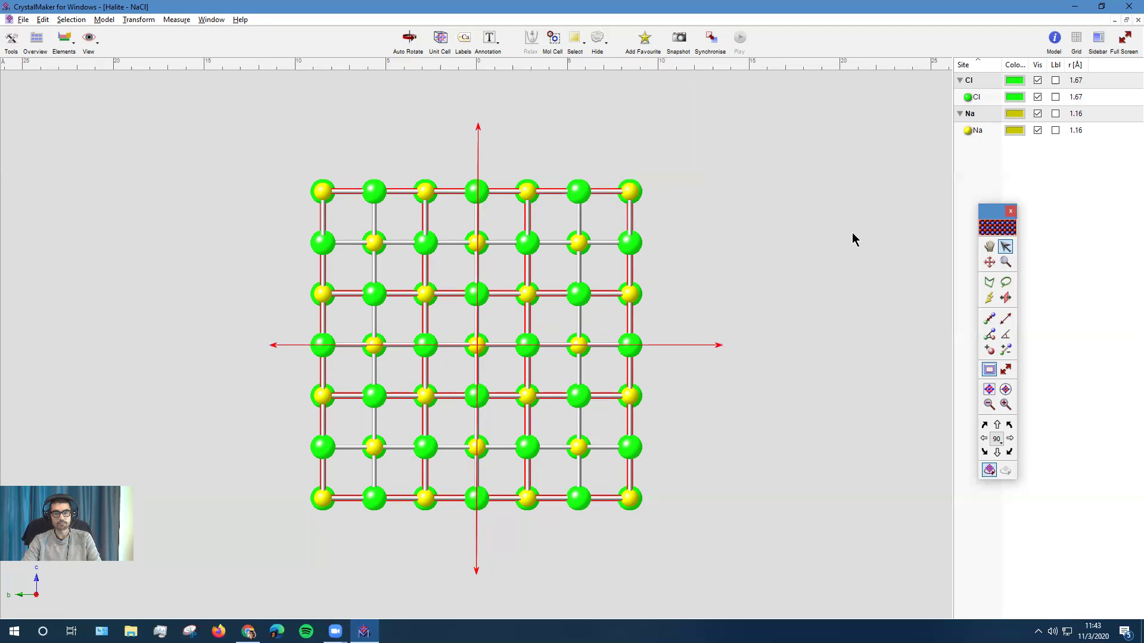
- Check the assignment's axis-labelling instruction, and place new textboxes at the horizontal axis's right end and above the vertical axis's upper end
key("alt+Tab")
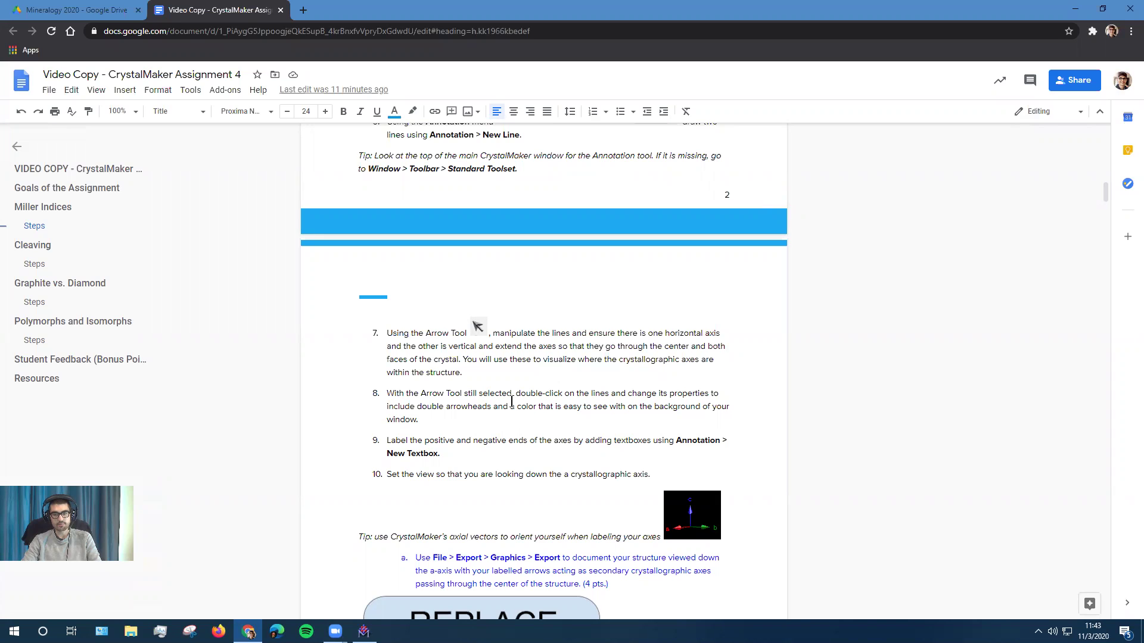
key("alt+Tab")
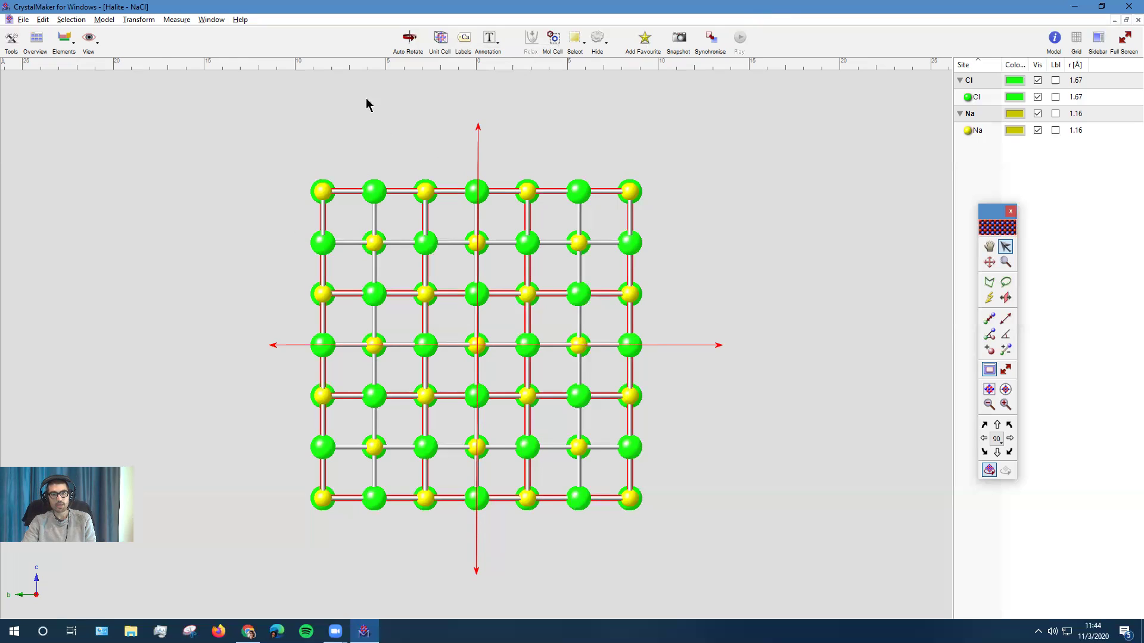
left_click(493, 38)
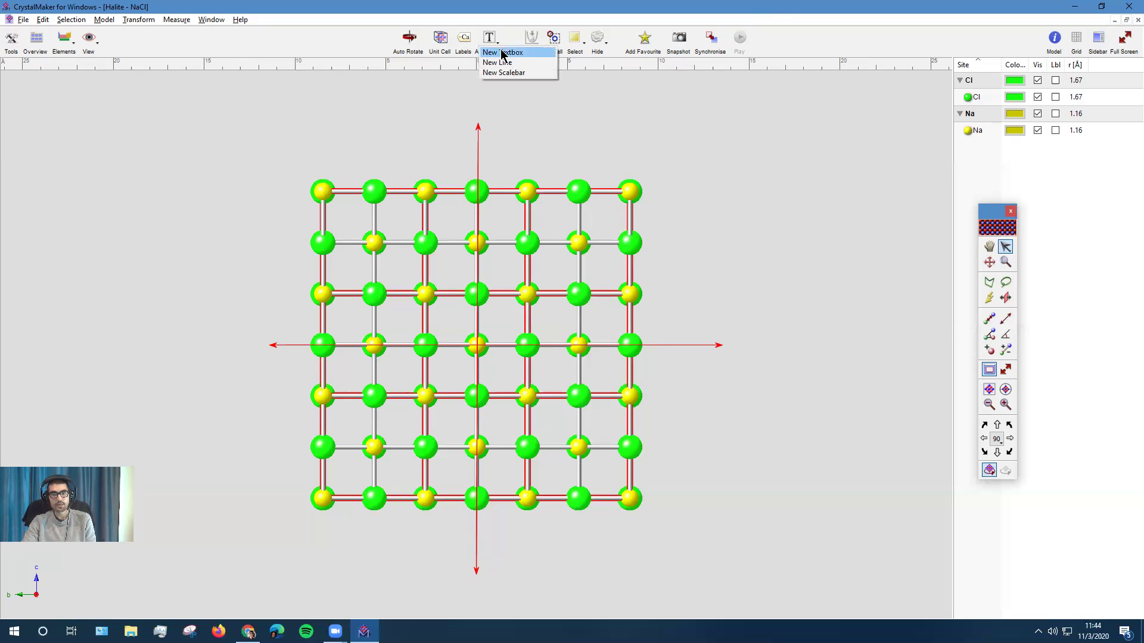
left_click(503, 53)
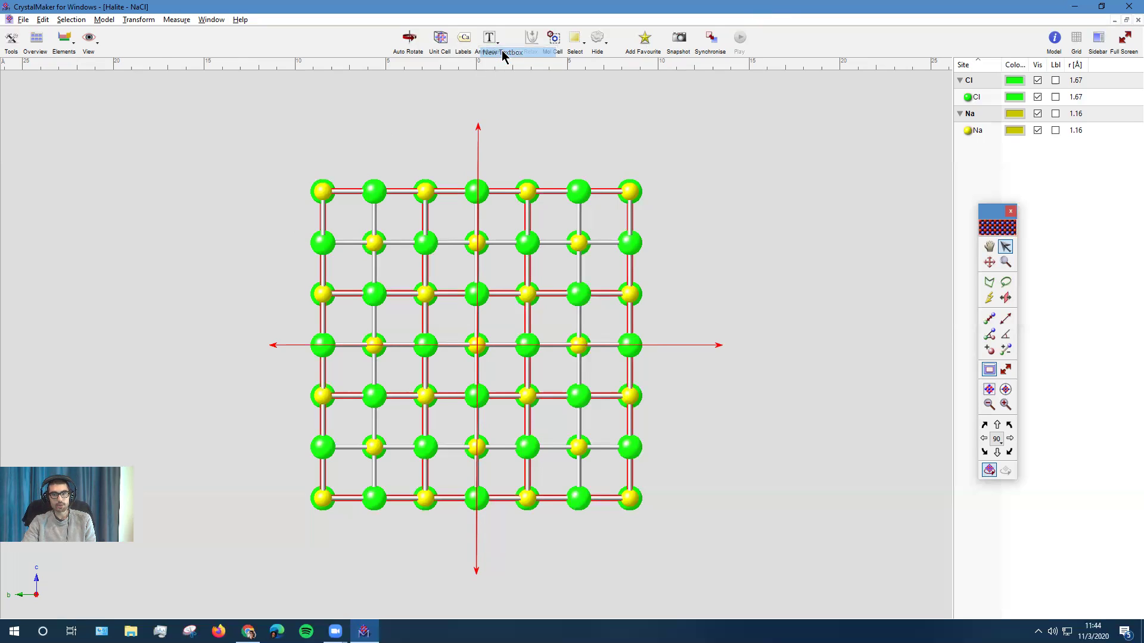
left_click(1006, 247)
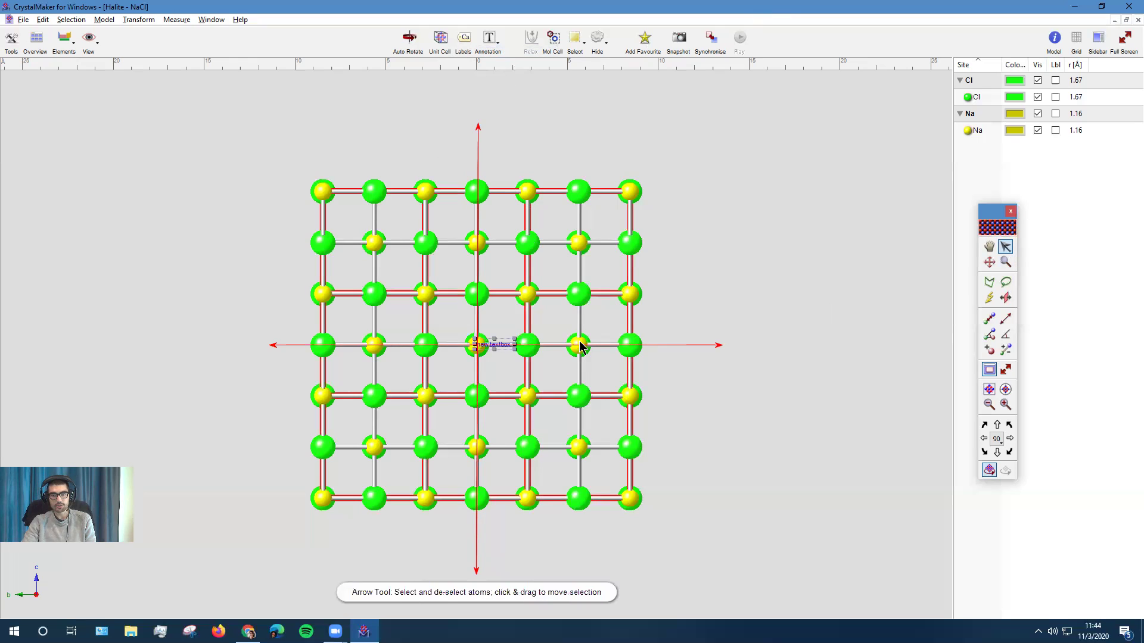
key("Delete")
mouse_move(554, 328)
left_mouse_down()
mouse_move(751, 321)
mouse_move(757, 342)
left_mouse_up()
left_click(490, 38)
left_click(504, 53)
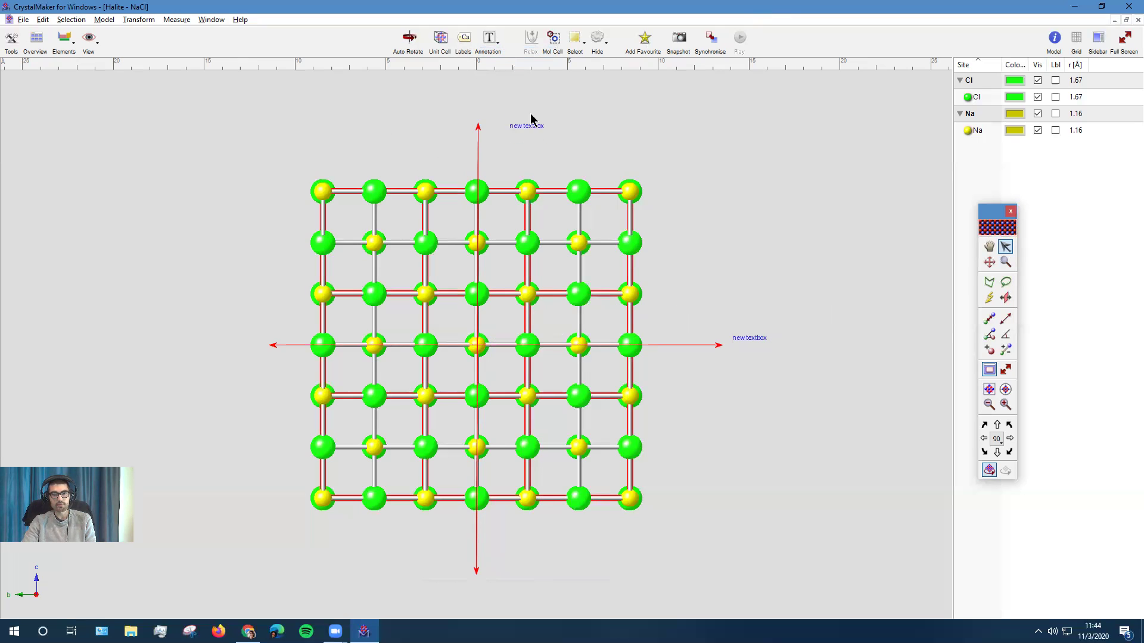
left_click(507, 102)
- Add two more textboxes, placing one at the vertical axis's lower end and the other beyond the horizontal axis's left end
left_click(492, 40)
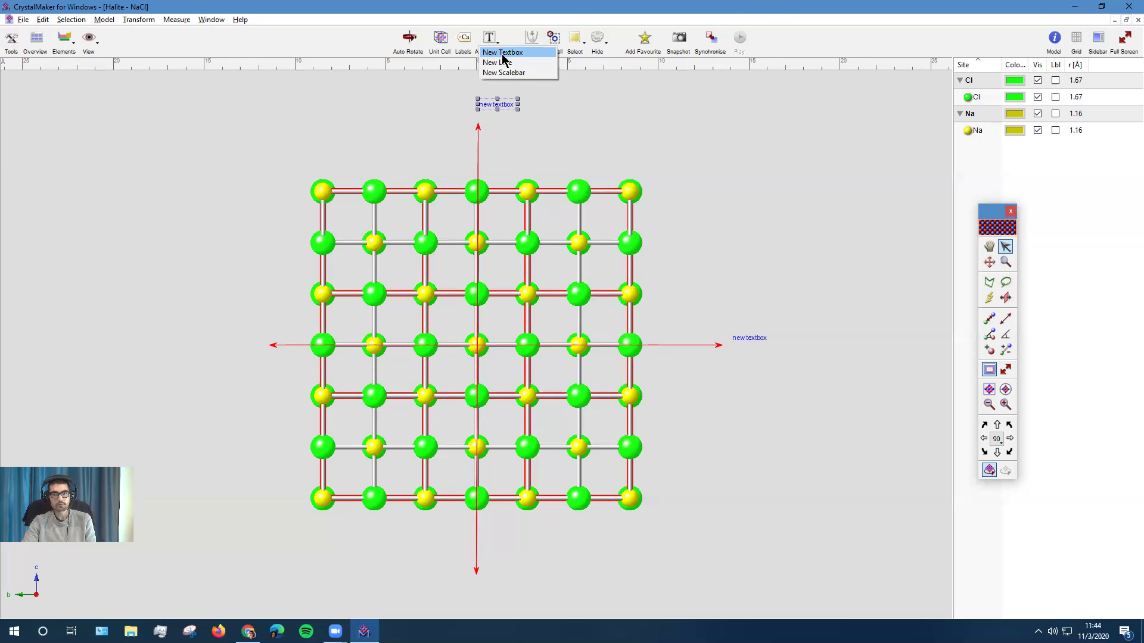
left_click(504, 53)
left_click_drag(501, 347, 510, 572)
left_click(491, 41)
left_click(503, 53)
mouse_move(504, 346)
left_mouse_down()
mouse_move(238, 343)
mouse_move(257, 350)
left_mouse_up()
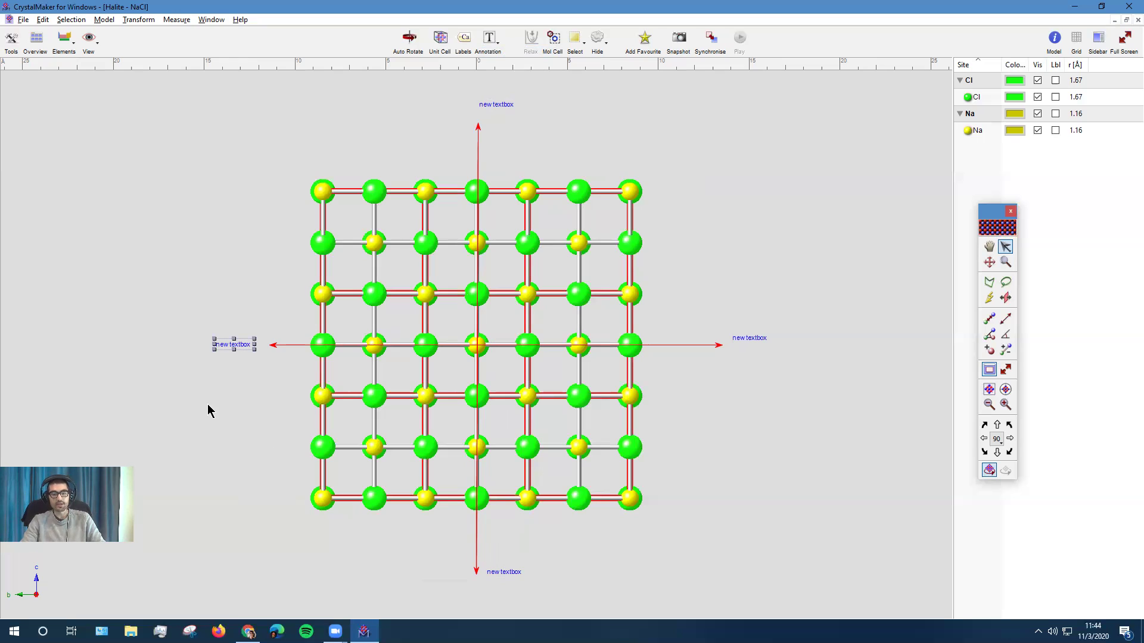
left_click(750, 342)
key("Delete")
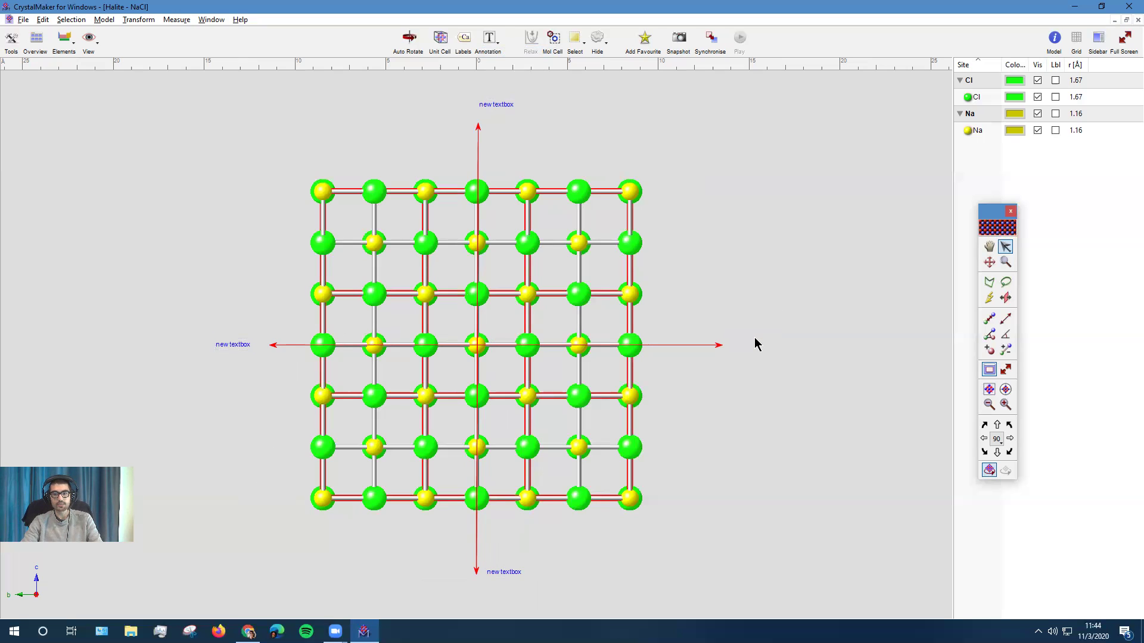
key("ctrl+z")
- Change the textbox at the horizontal axis's right end to "+b" in font size 16 and align it with the arrowhead
double_click(762, 340)
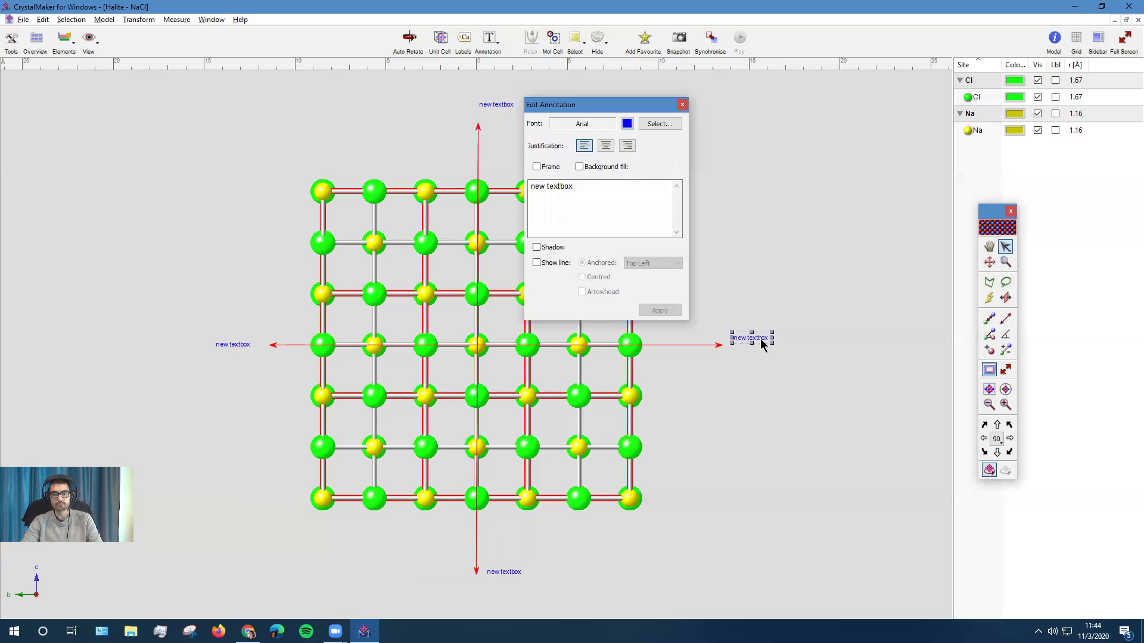
left_click(613, 107)
left_click_drag(613, 108, 764, 88)
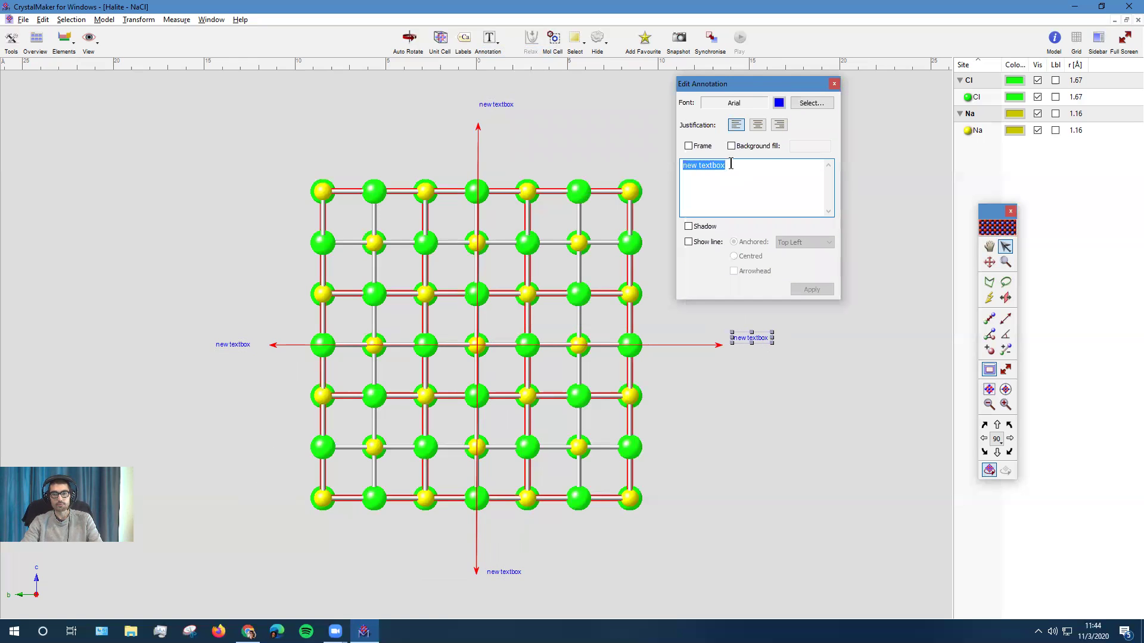
type("+b")
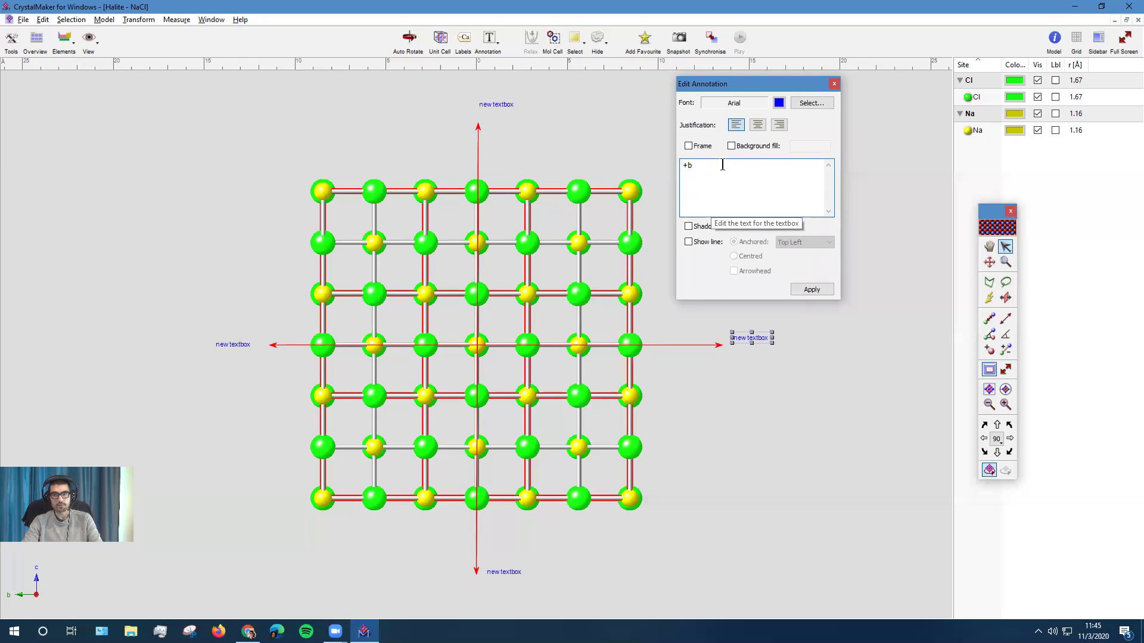
left_click(807, 105)
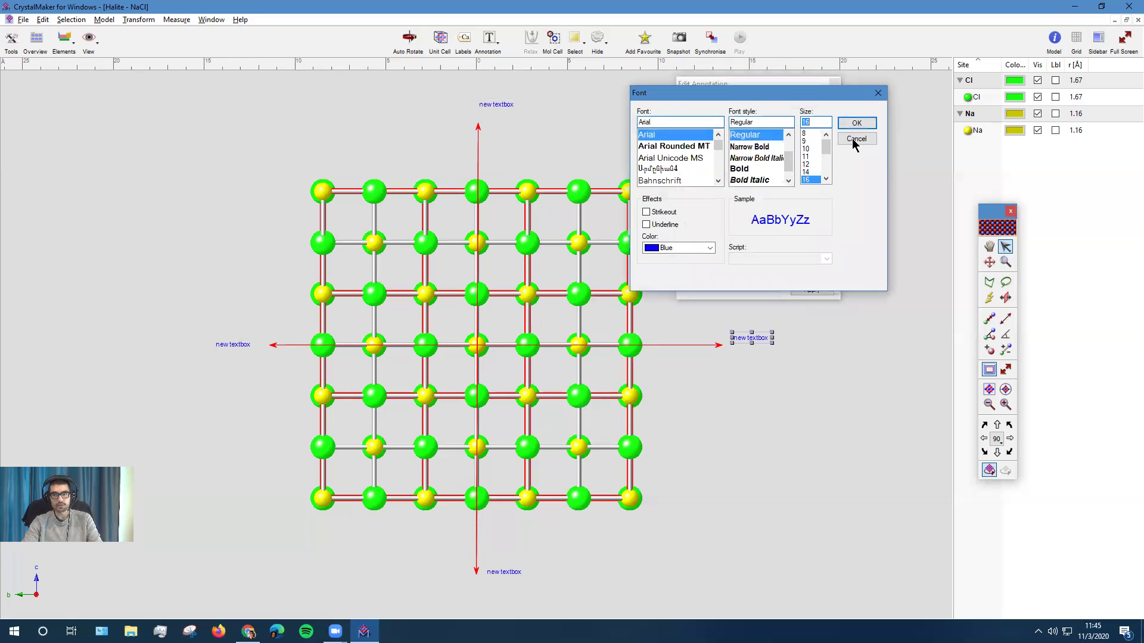
left_click(856, 122)
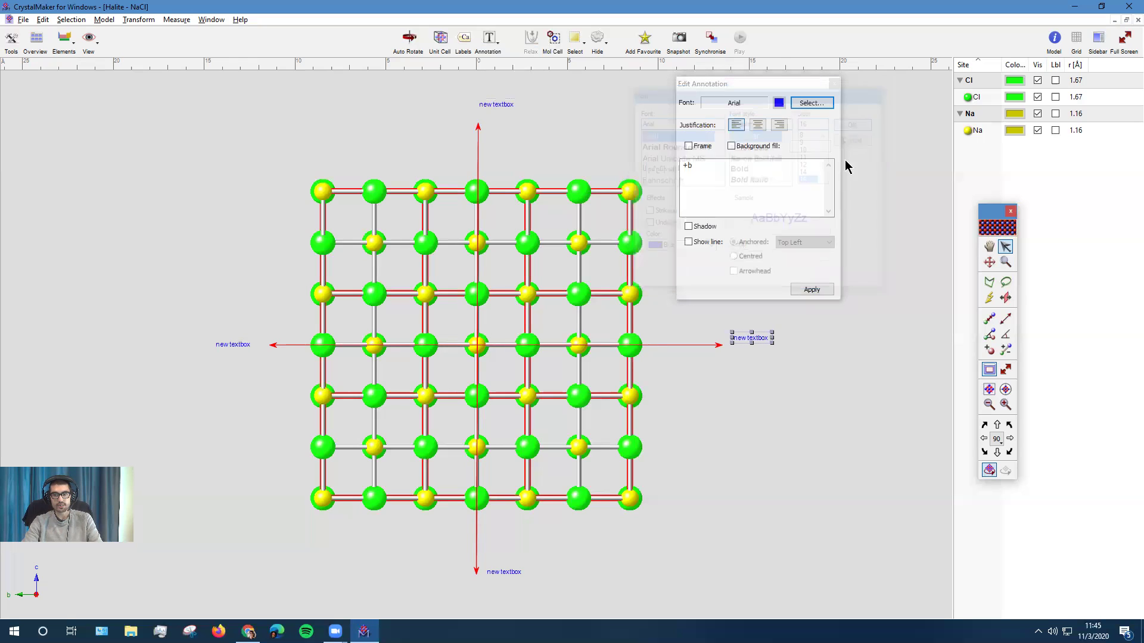
left_click(812, 290)
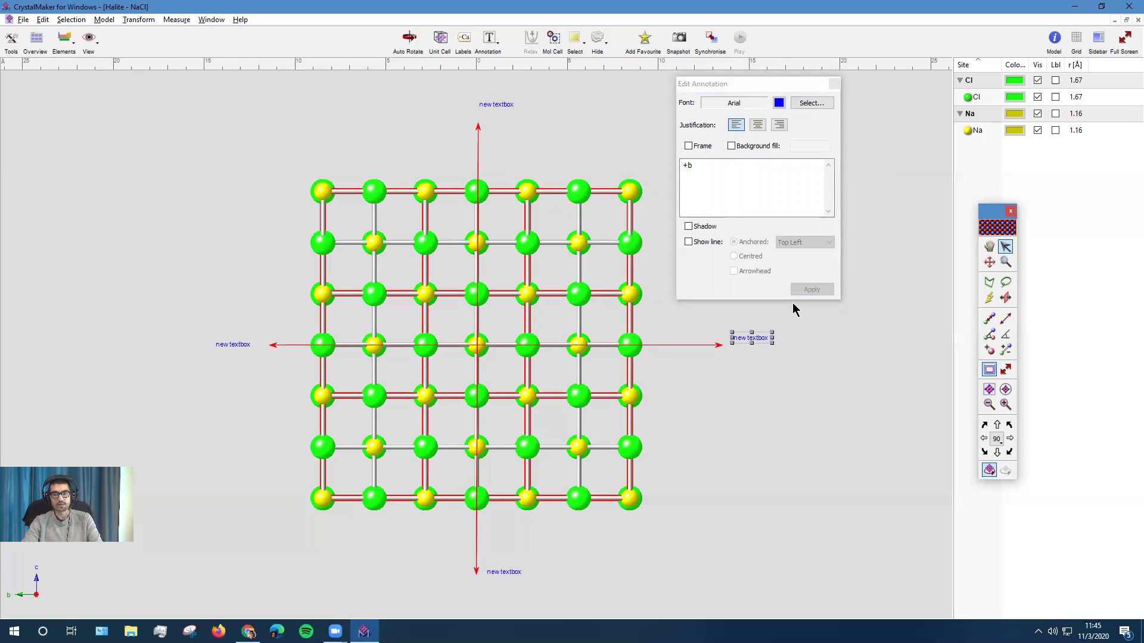
left_click(740, 345)
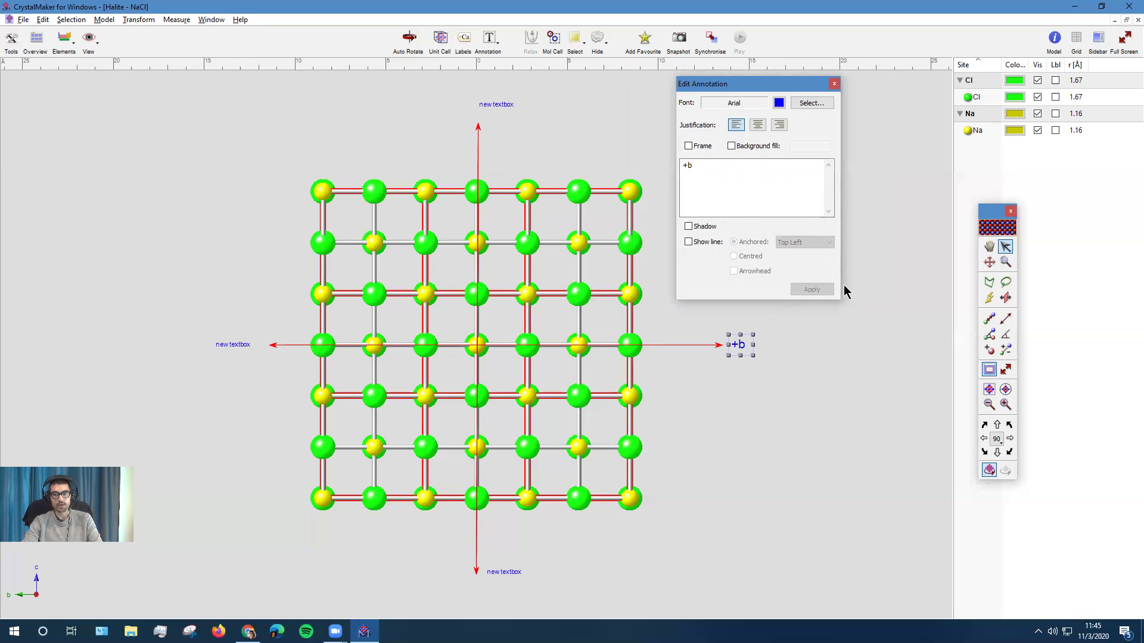
left_click(834, 84)
- Change the textbox above the vertical axis to "+c" in font size 16 and apply the changes
left_click(497, 105)
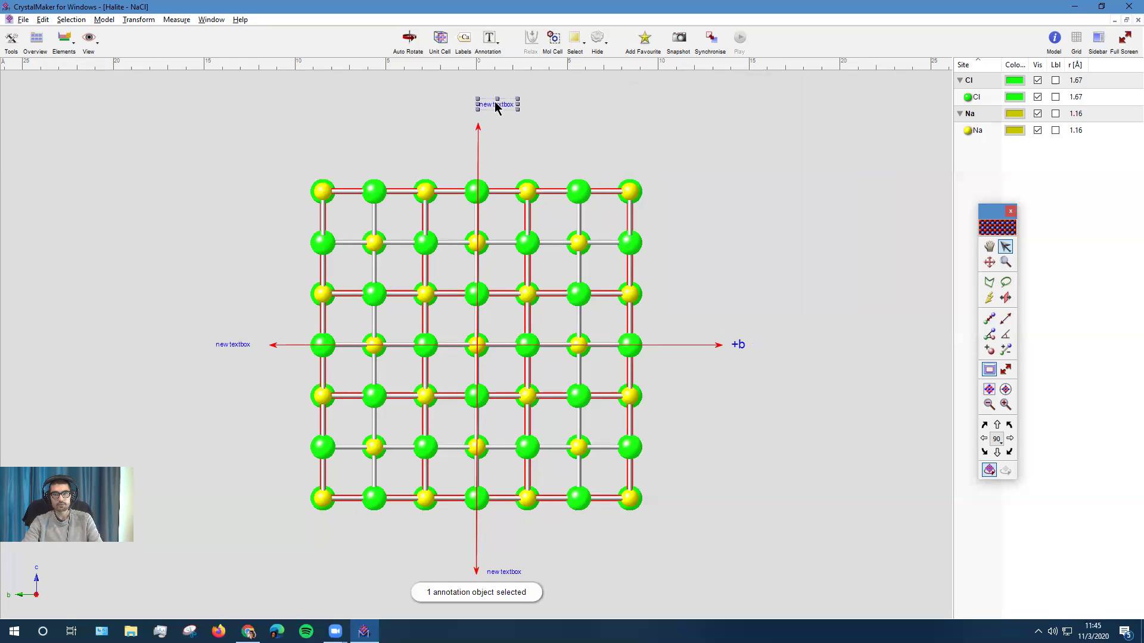
double_click(496, 105)
type("+c")
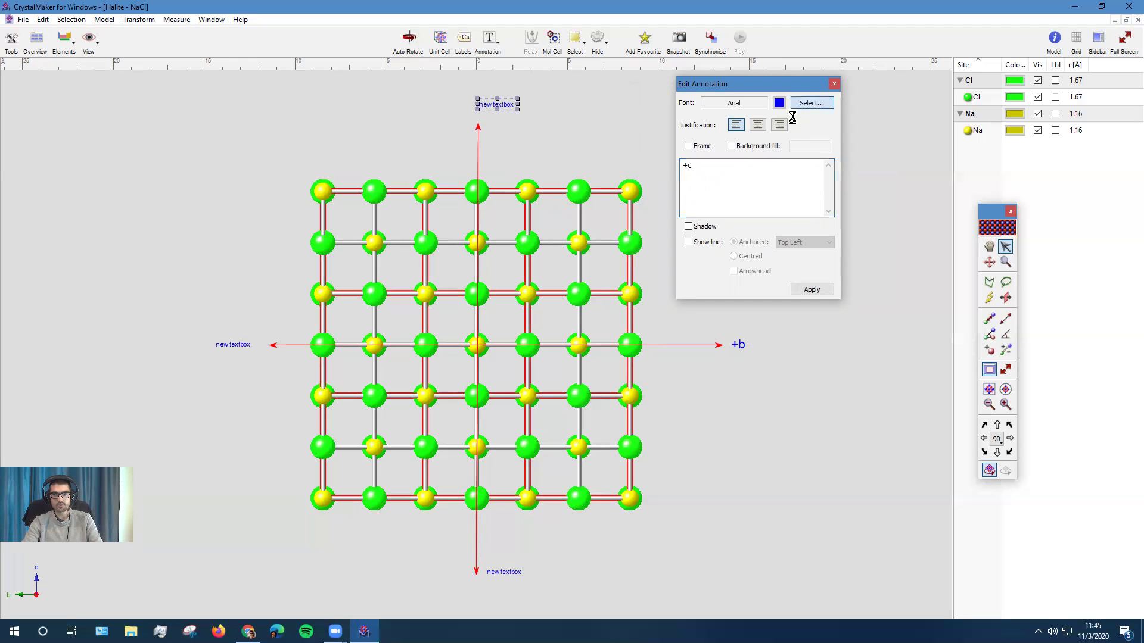
left_click(798, 104)
left_click(805, 179)
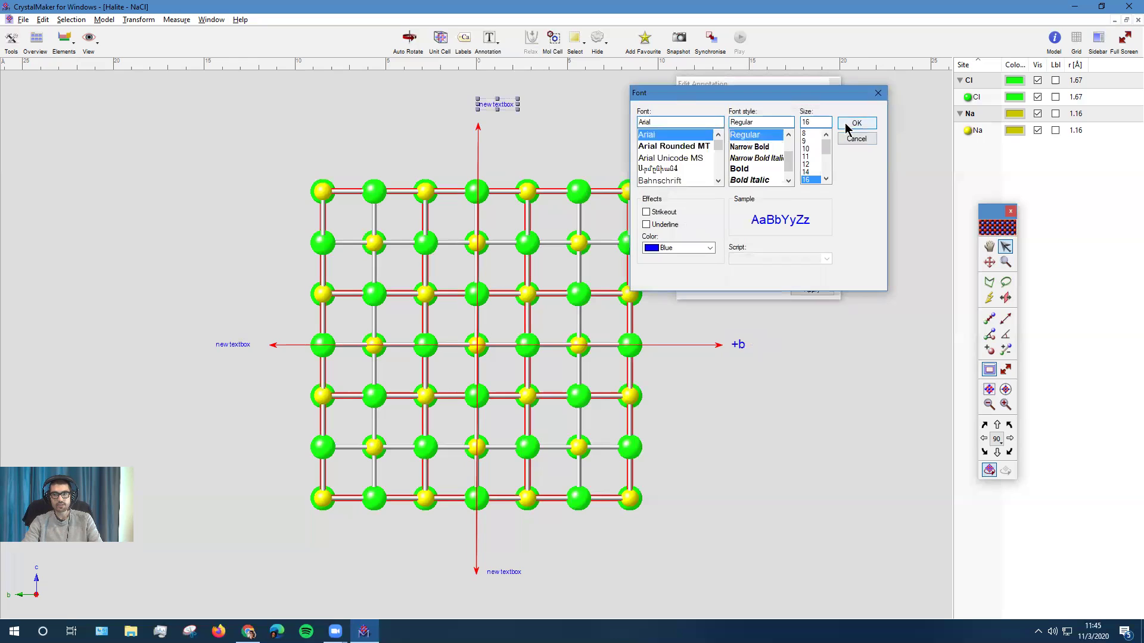
left_click(856, 122)
left_click(807, 290)
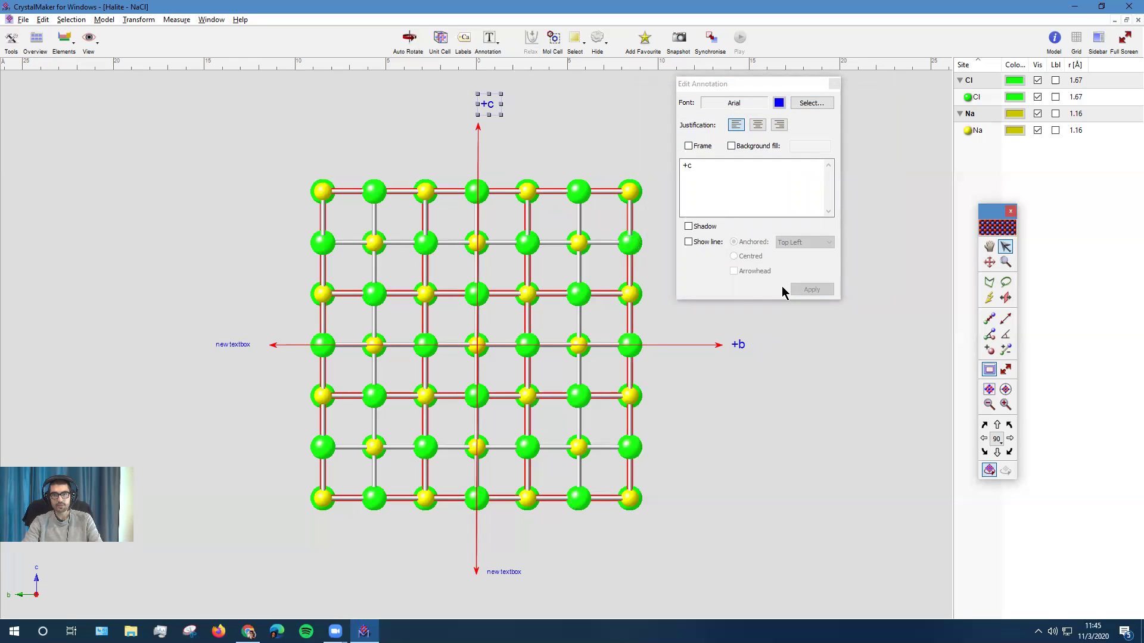
- Change the textbox at the vertical axis's lower end to "-c" in font size 16 and centre it on one line below the arrowhead
left_click(500, 573)
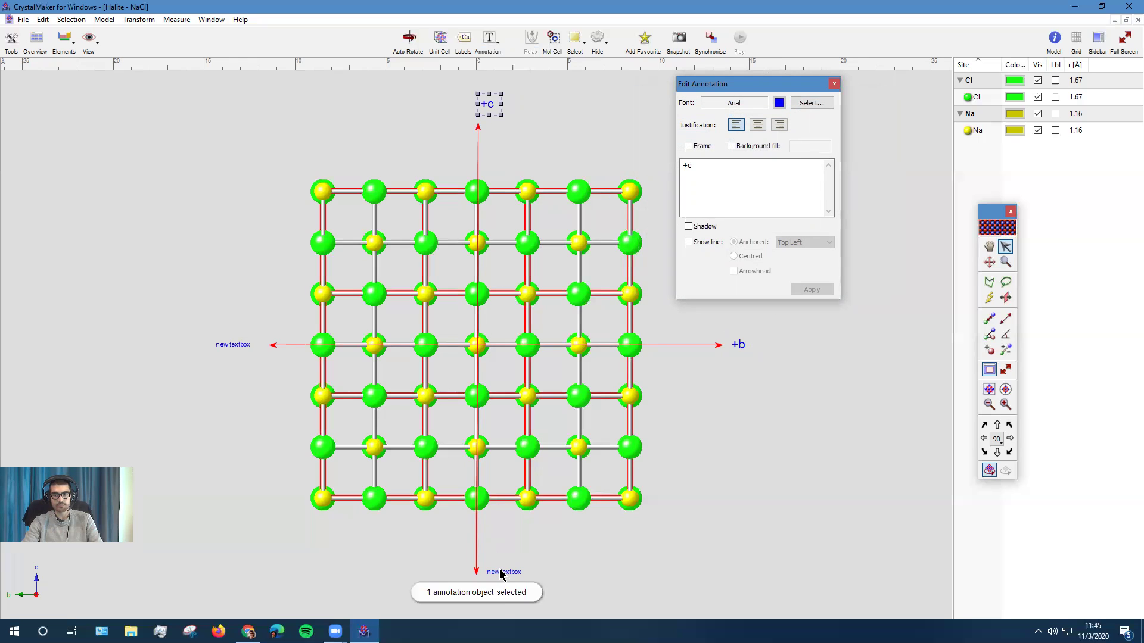
left_click_drag(771, 173, 563, 174)
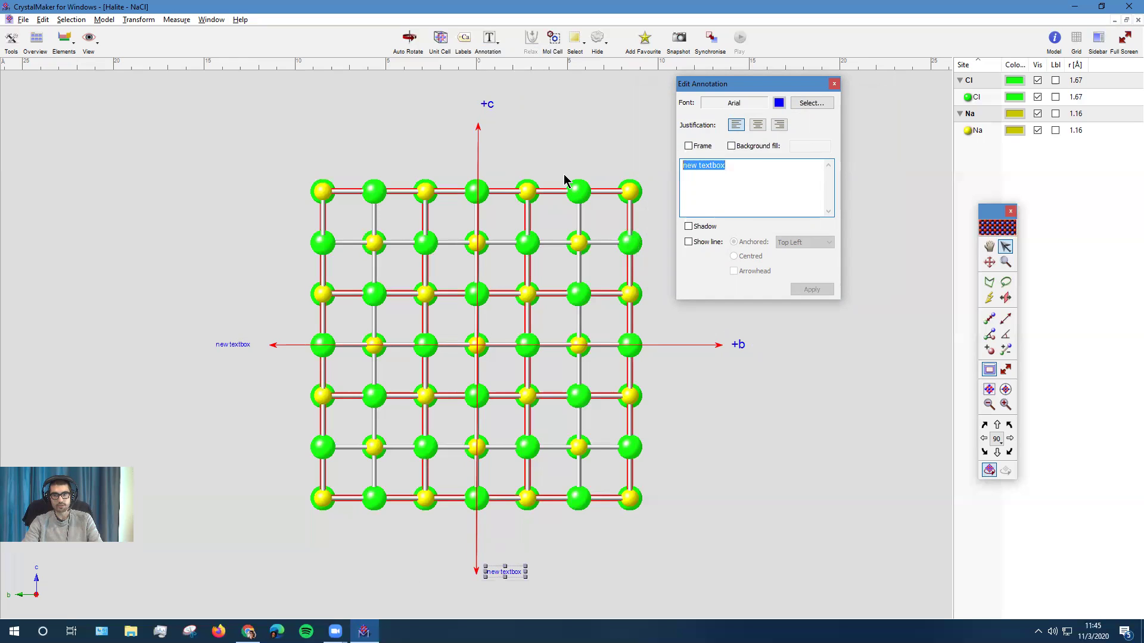
type("-c")
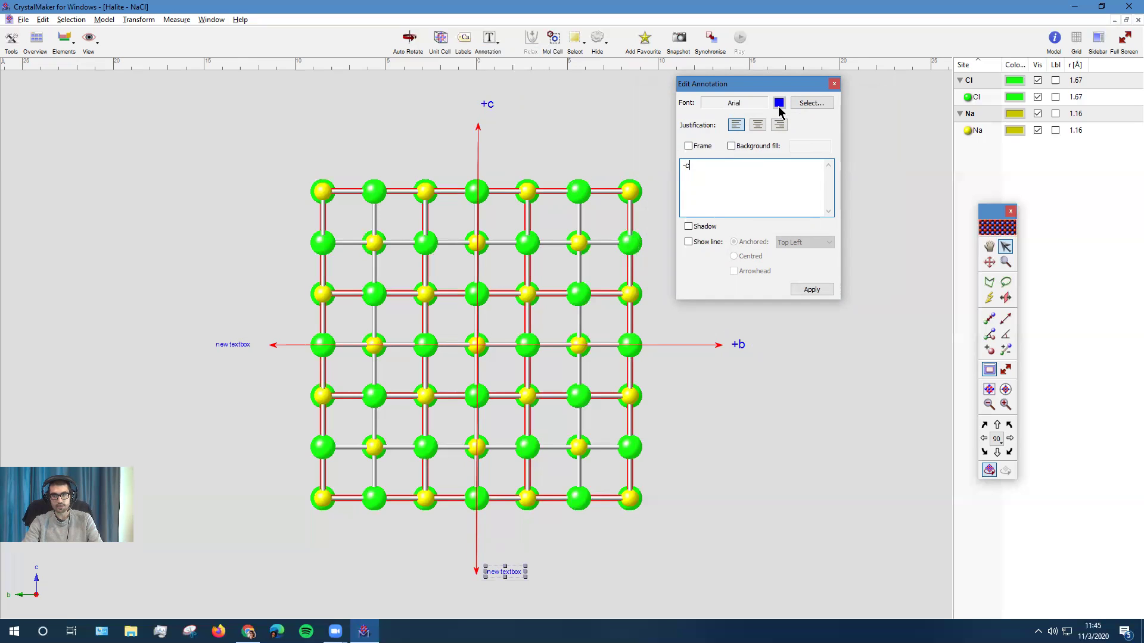
left_click(812, 289)
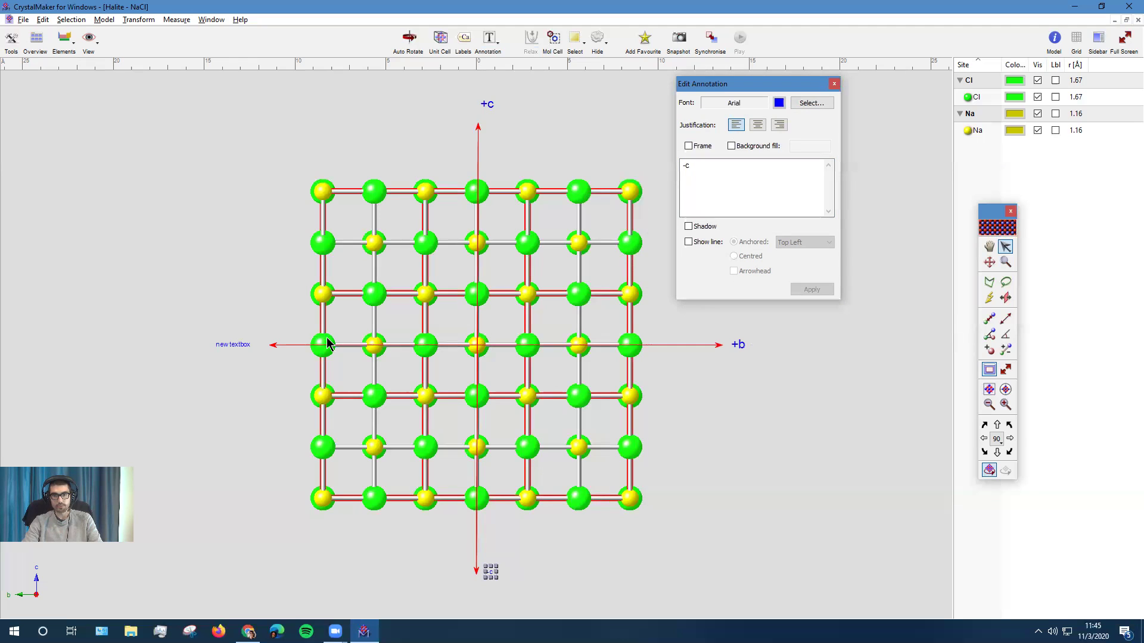
left_click(807, 104)
left_click(806, 172)
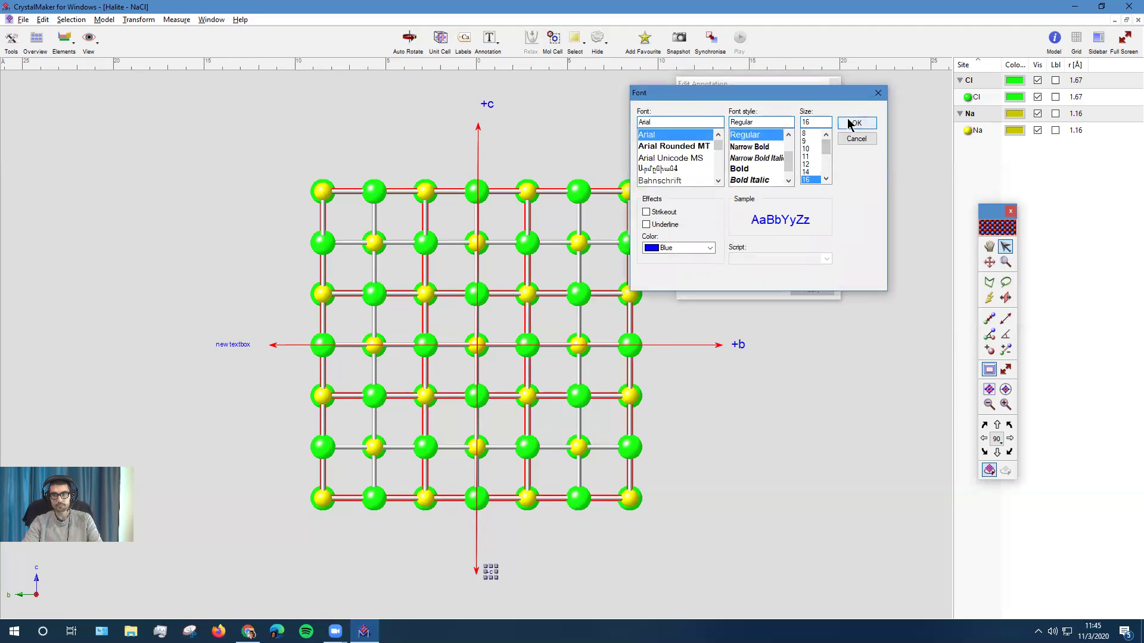
left_click(856, 123)
left_click(795, 291)
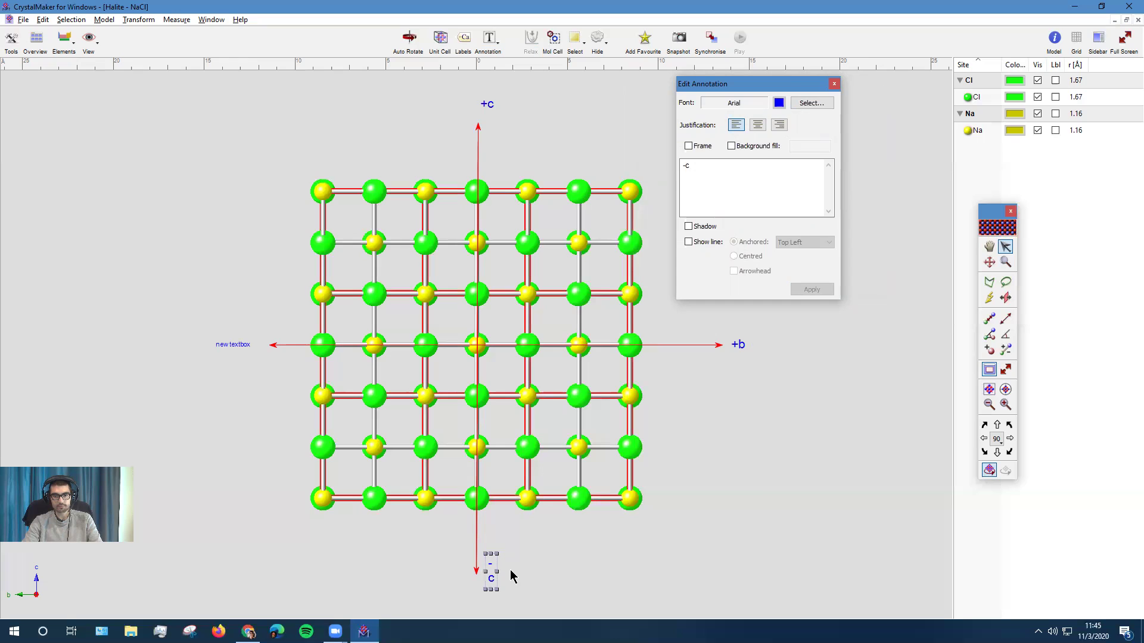
left_click(835, 84)
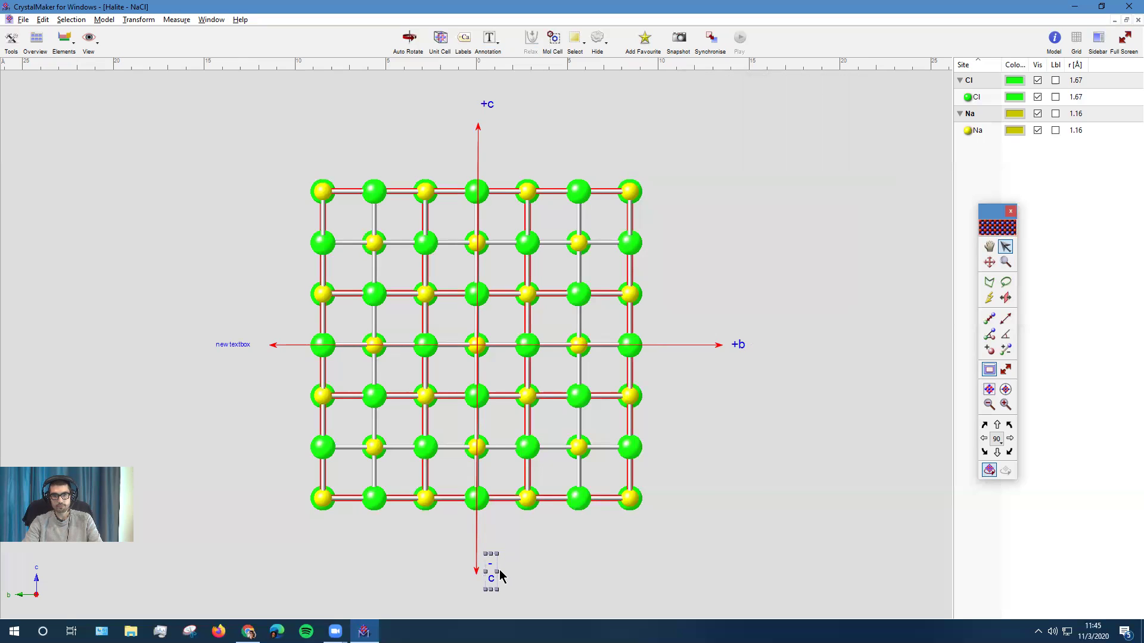
mouse_move(496, 572)
left_mouse_down()
mouse_move(521, 570)
mouse_move(480, 600)
left_mouse_up()
- Change the textbox at the horizontal axis's left end to "-b" in font size 16 and apply the changes
left_click(227, 350)
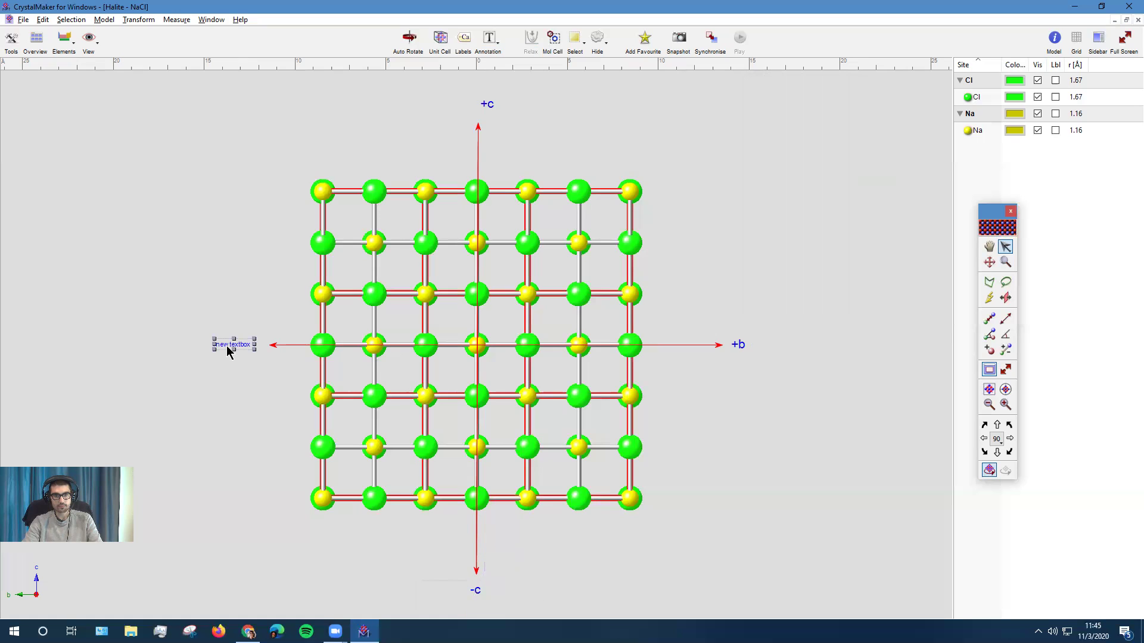
left_click(225, 349)
left_click(226, 350)
double_click(226, 349)
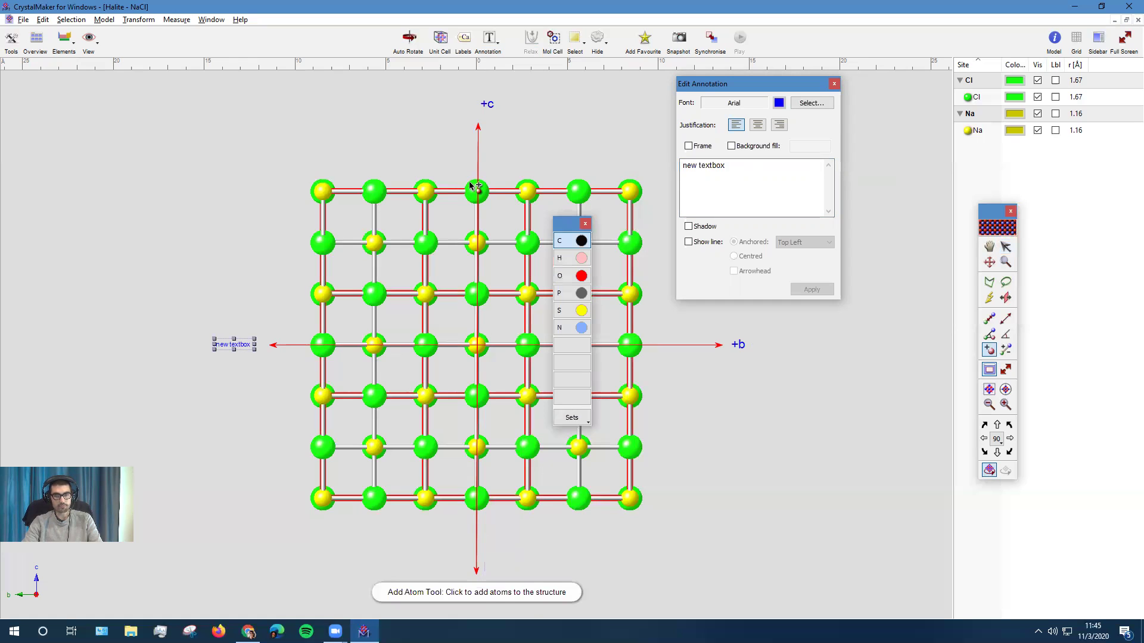
key("b")
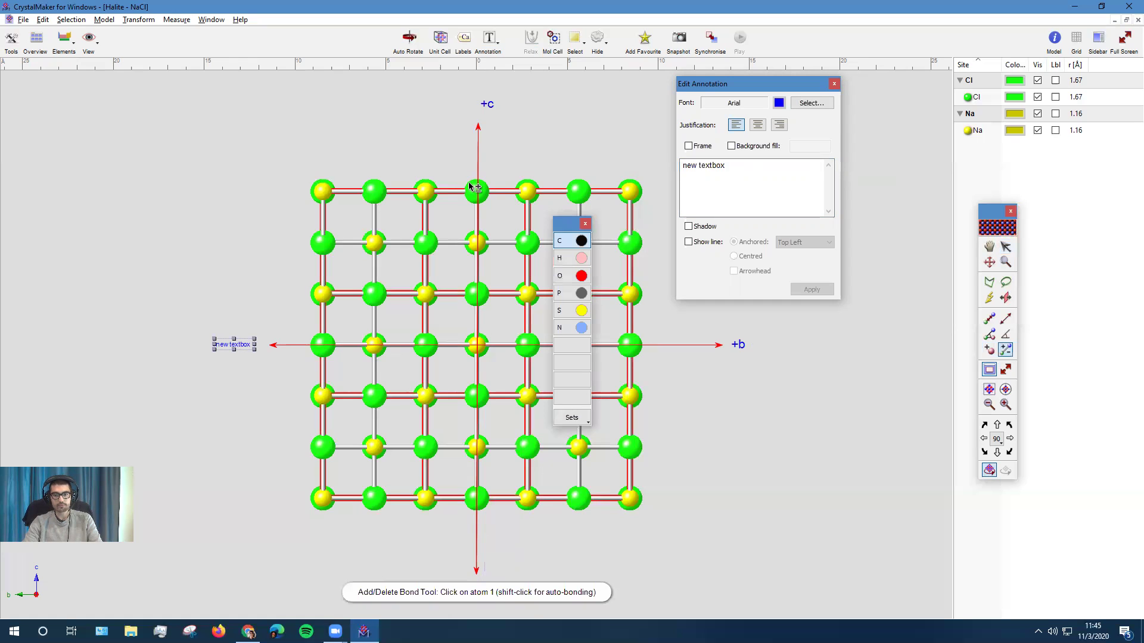
left_click(585, 223)
left_click_drag(748, 191, 610, 183)
type("-b")
left_click(804, 104)
left_click(810, 179)
left_click(857, 119)
left_click(807, 289)
left_click(834, 83)
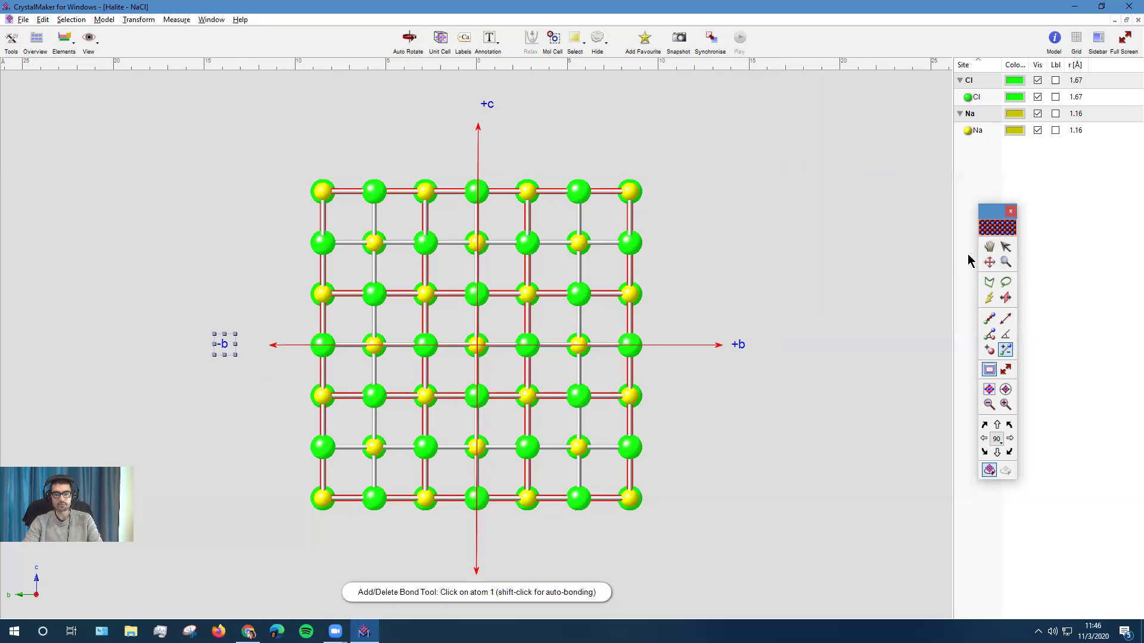
- Move the "-b" label closer to the arrowhead at the negative end of the horizontal axis
left_click(1006, 246)
left_click_drag(230, 352, 249, 353)
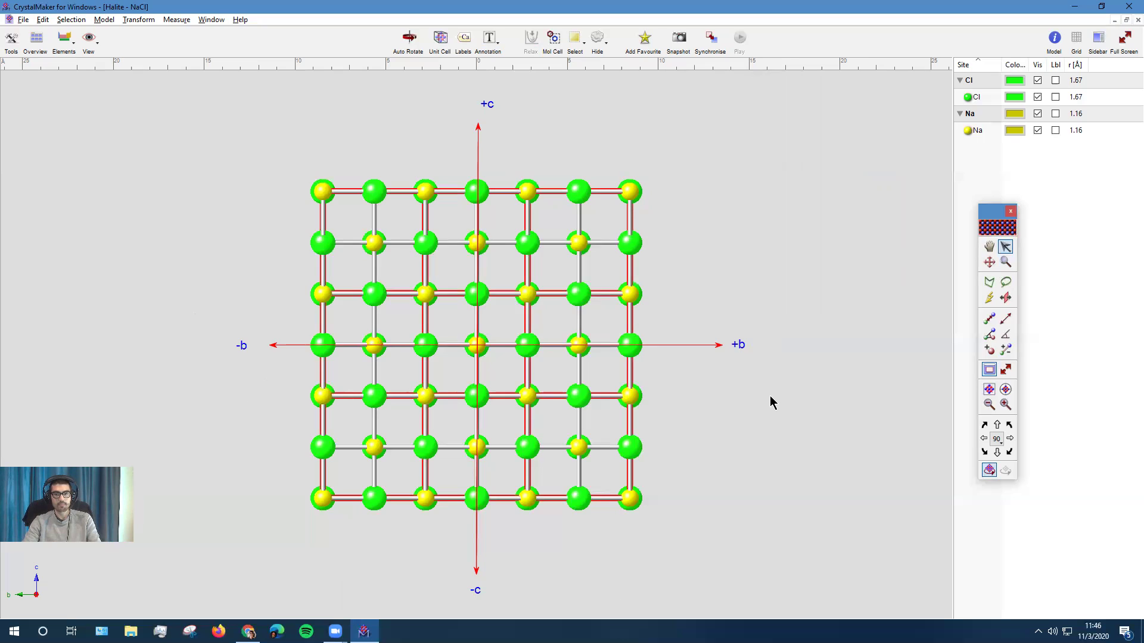
- Review assignment steps 7 to 10 and export task a, and check the view direction options for looking down the a-axis
key("alt+Tab")
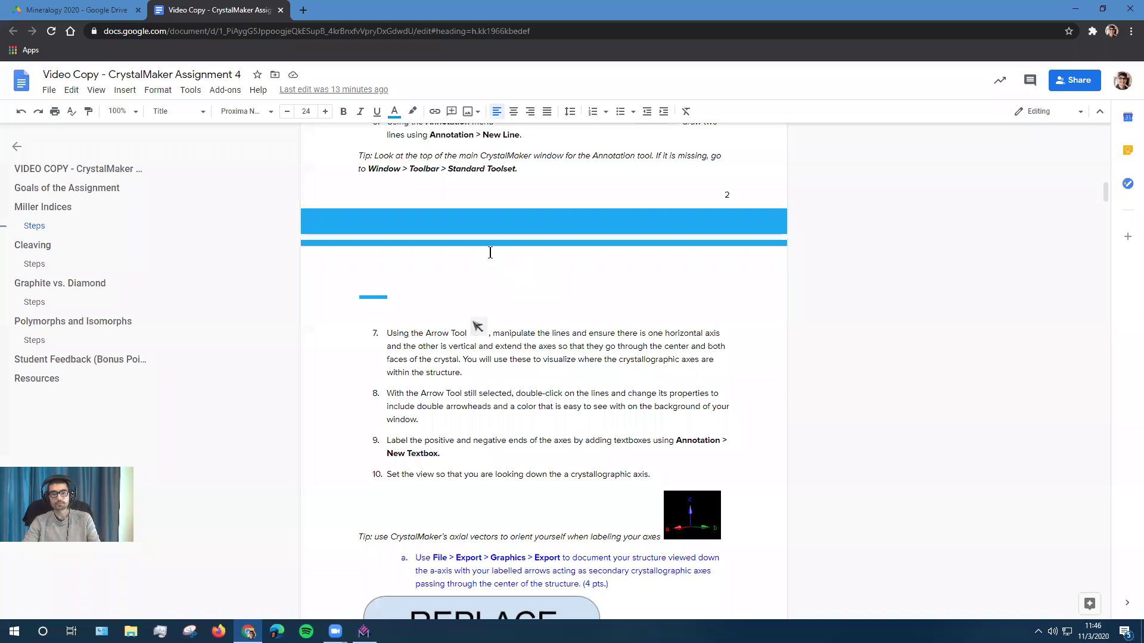
scroll(500, 292, "down", 3)
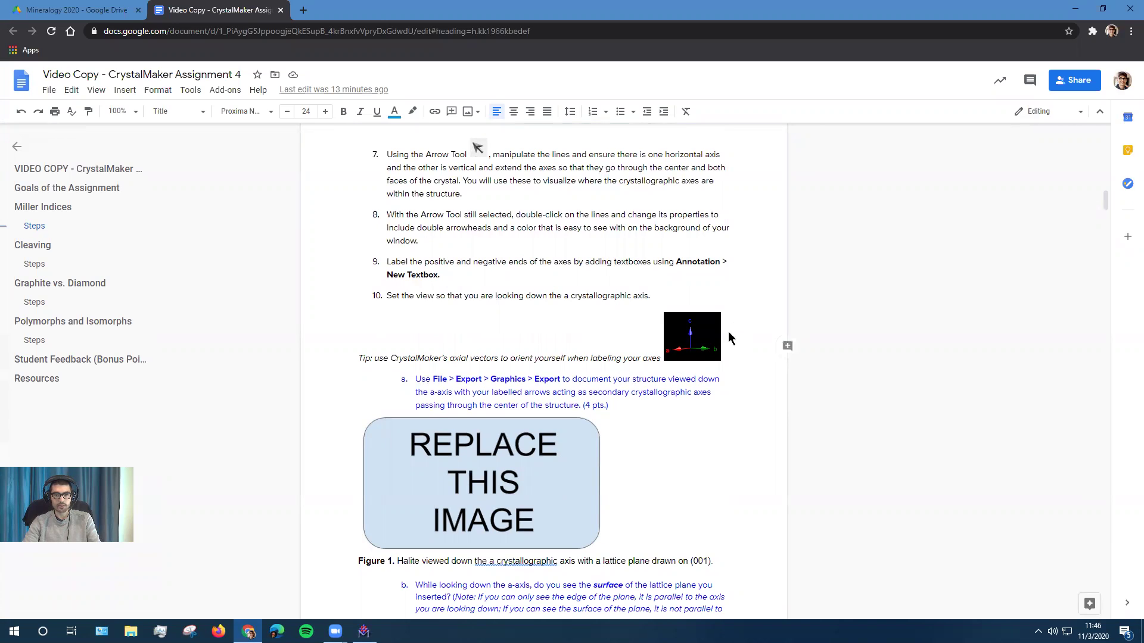
key("alt+Tab")
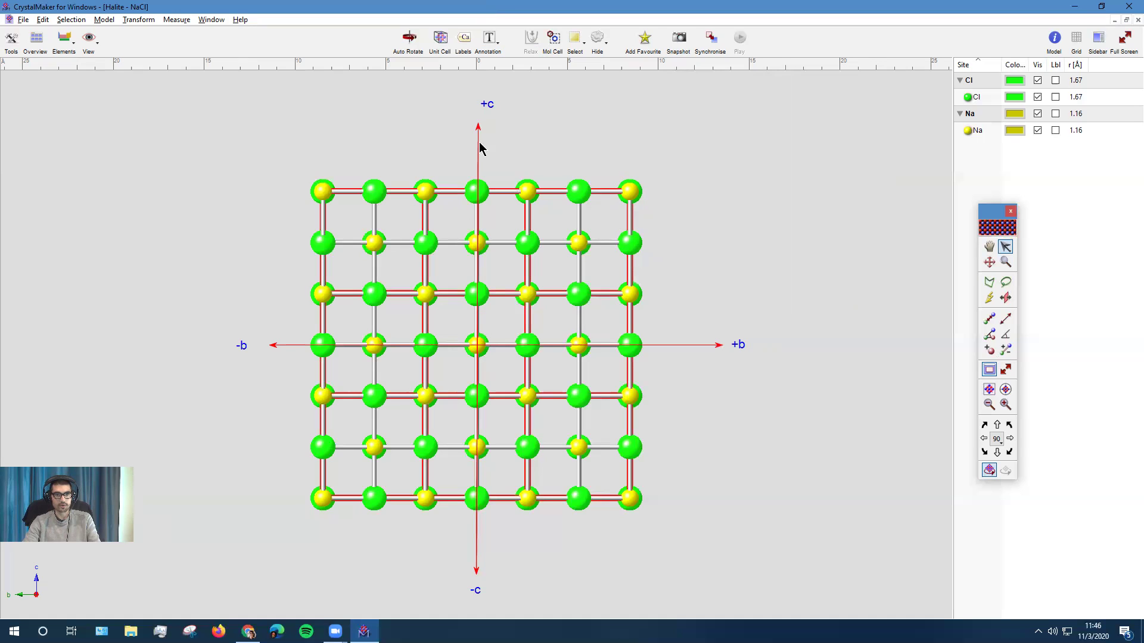
left_click(92, 37)
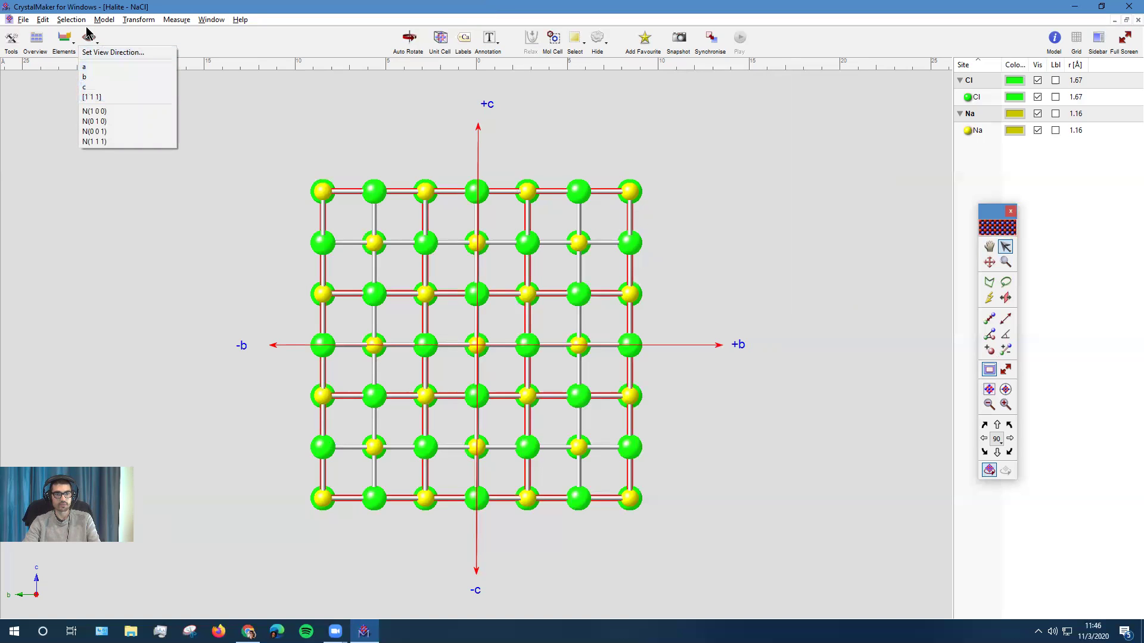
left_click(86, 42)
key("alt+Tab")
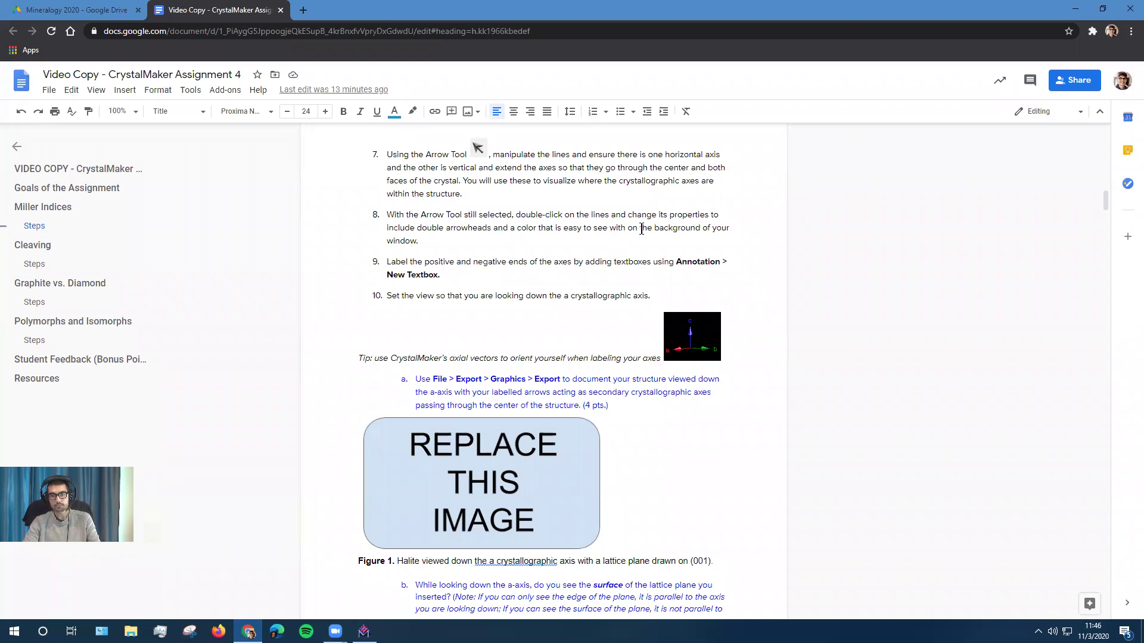
scroll(596, 288, "down", 2)
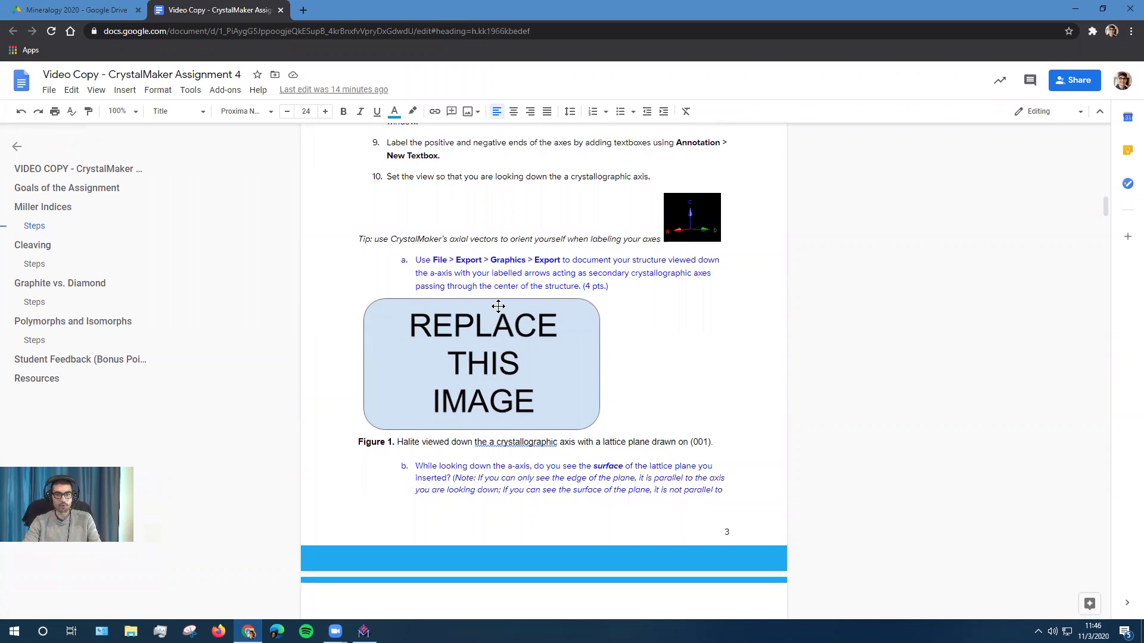
key("alt+Tab")
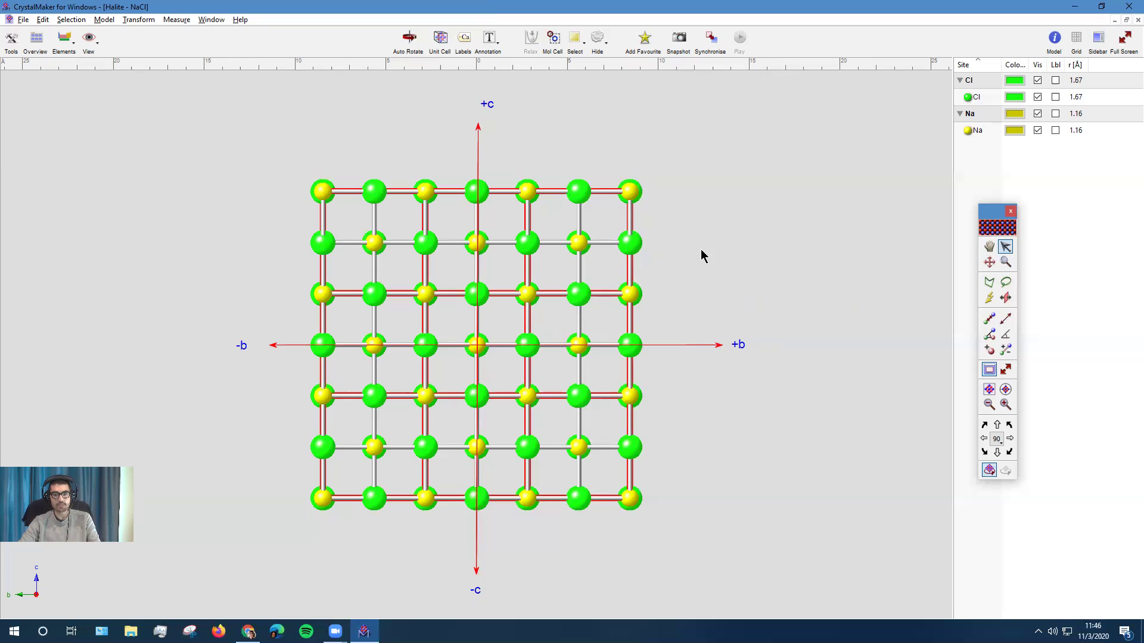
- Export the labelled a-axis view as the JPEG image "Halite - NaCl Image.jpg" in the CM Assignments folder, keeping the default dimensions
left_click(24, 19)
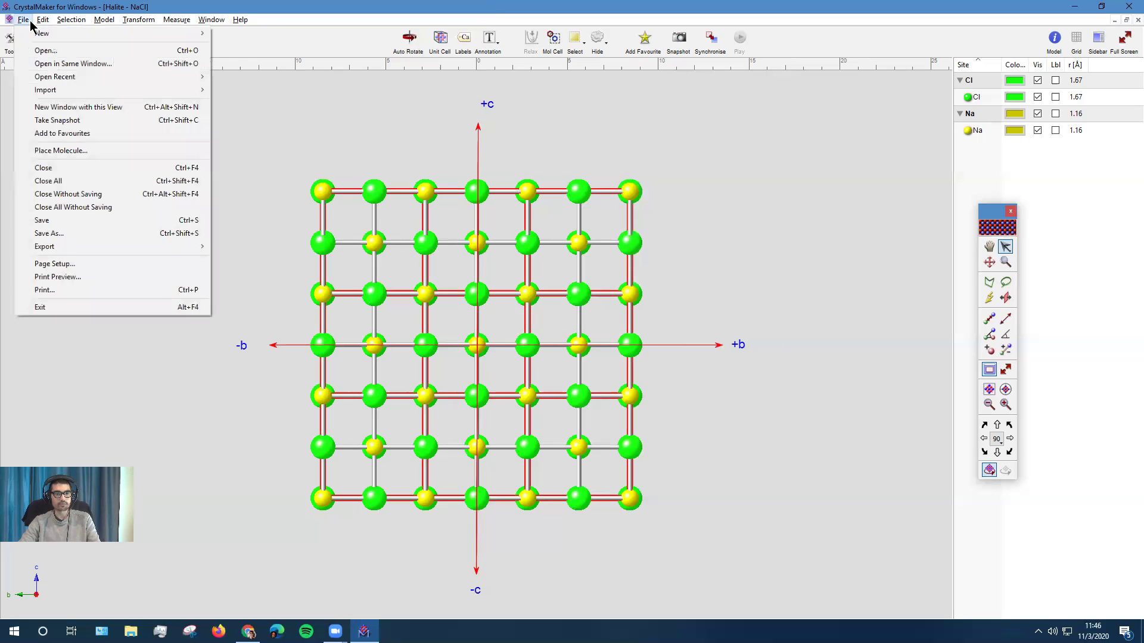
mouse_move(60, 250)
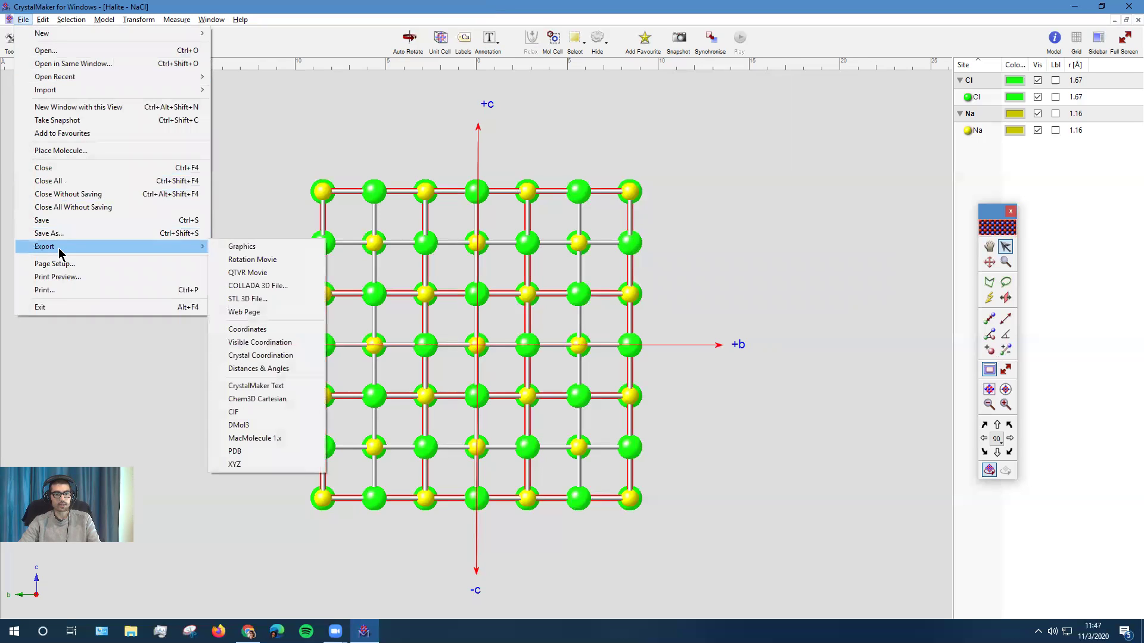
left_click(216, 247)
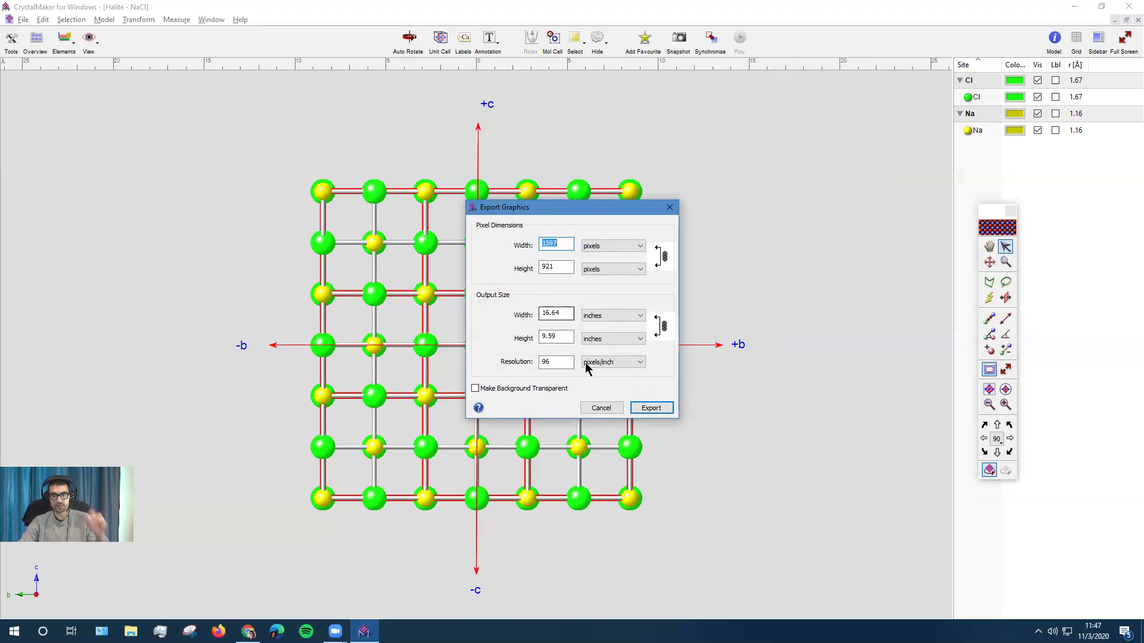
left_click(655, 410)
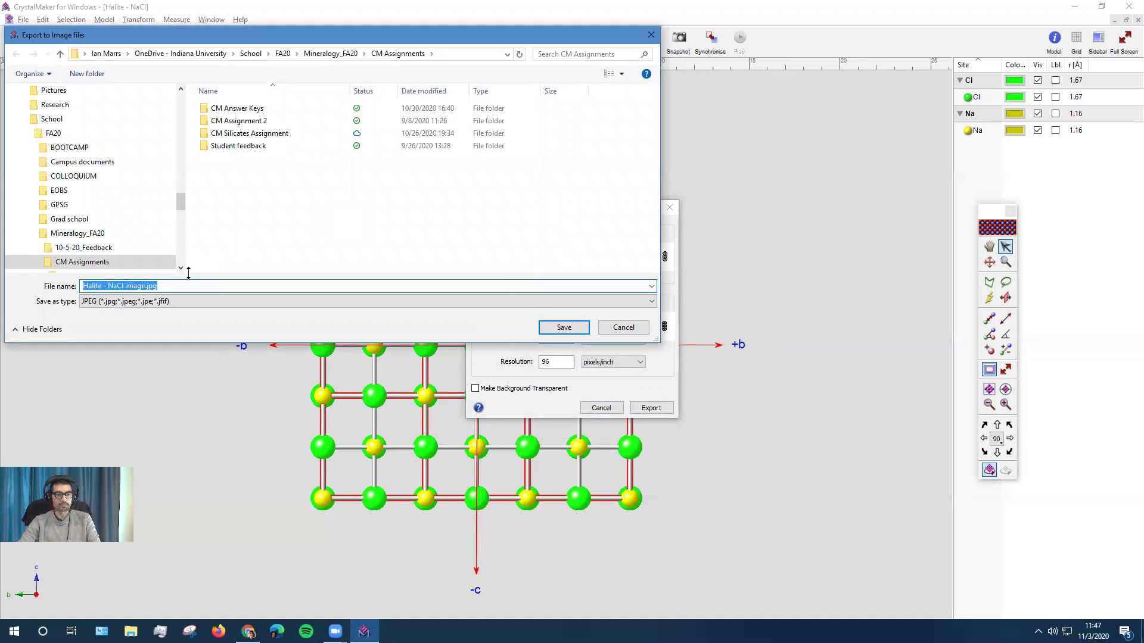
left_click(137, 303)
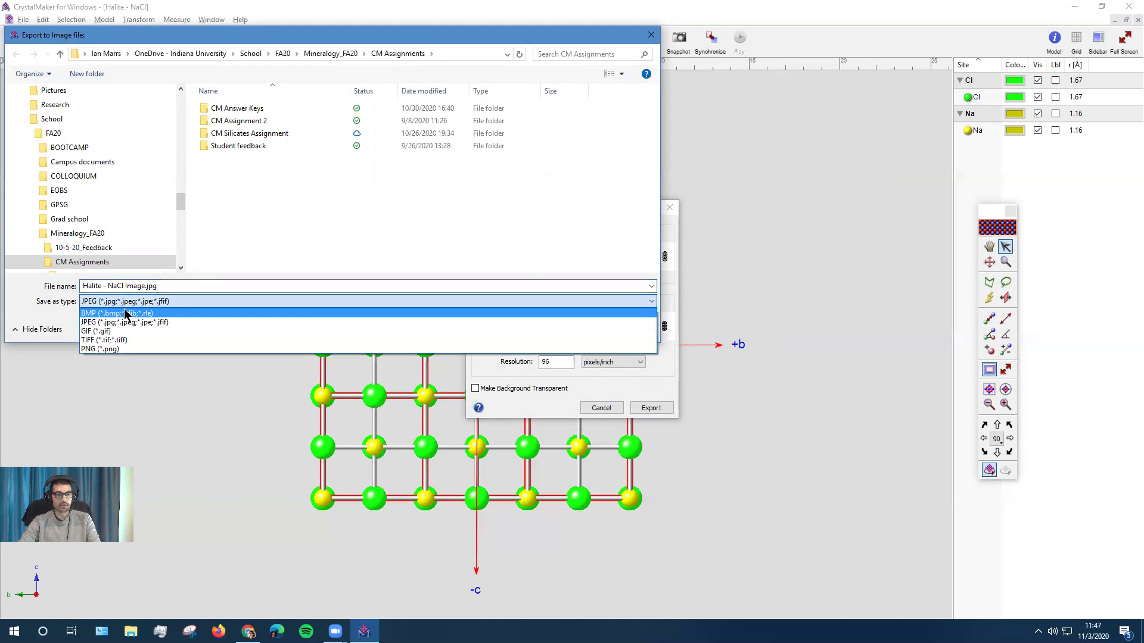
left_click(117, 314)
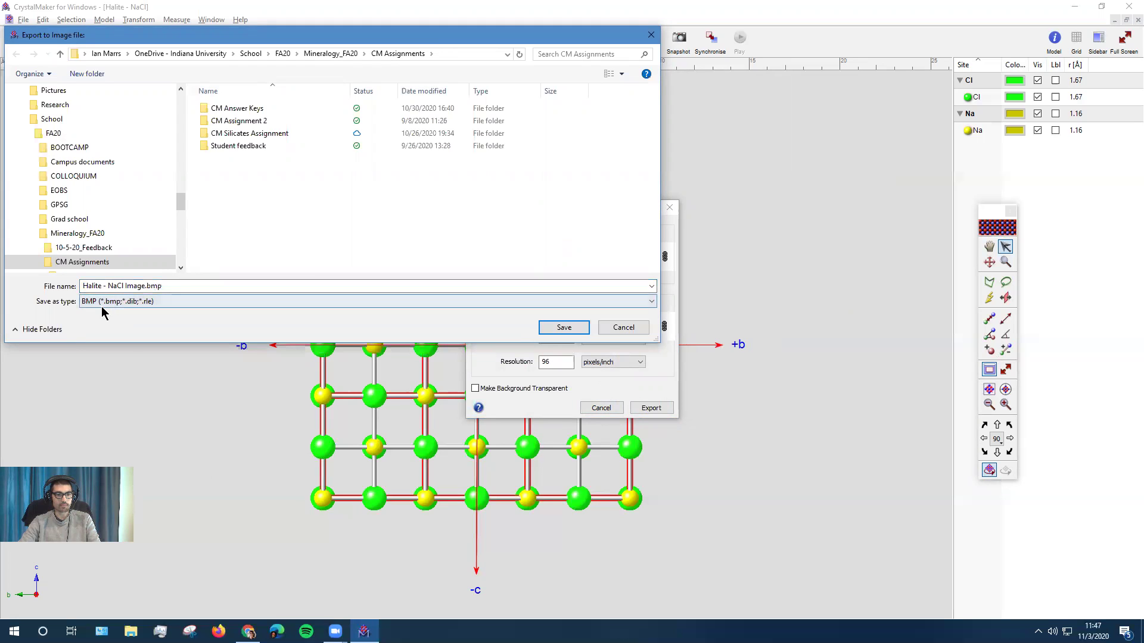
left_click(103, 306)
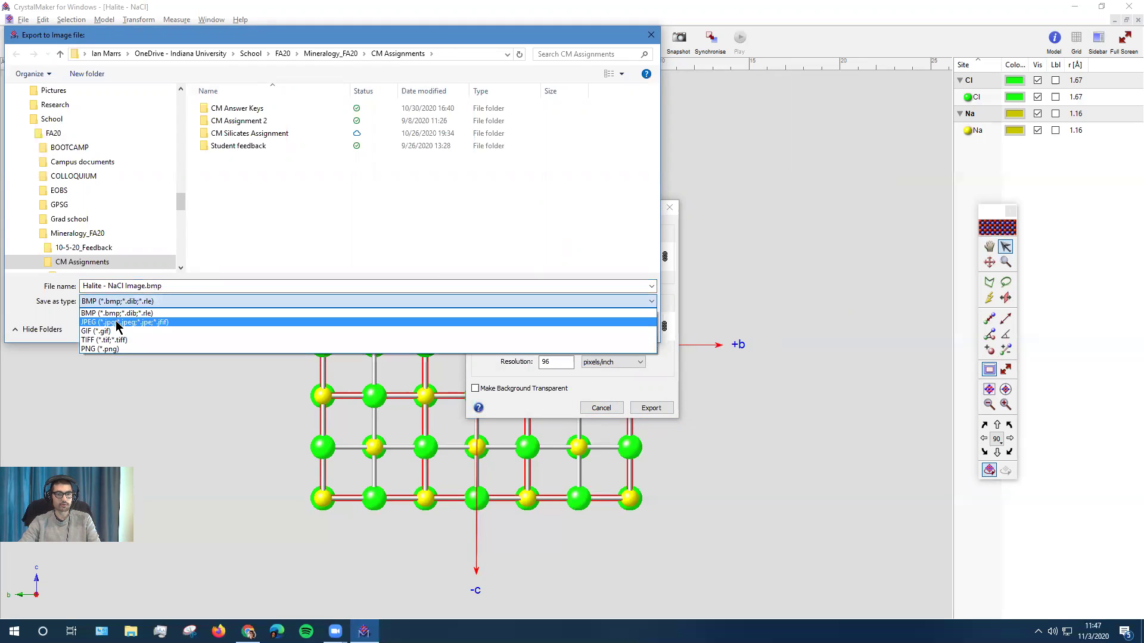
left_click(115, 322)
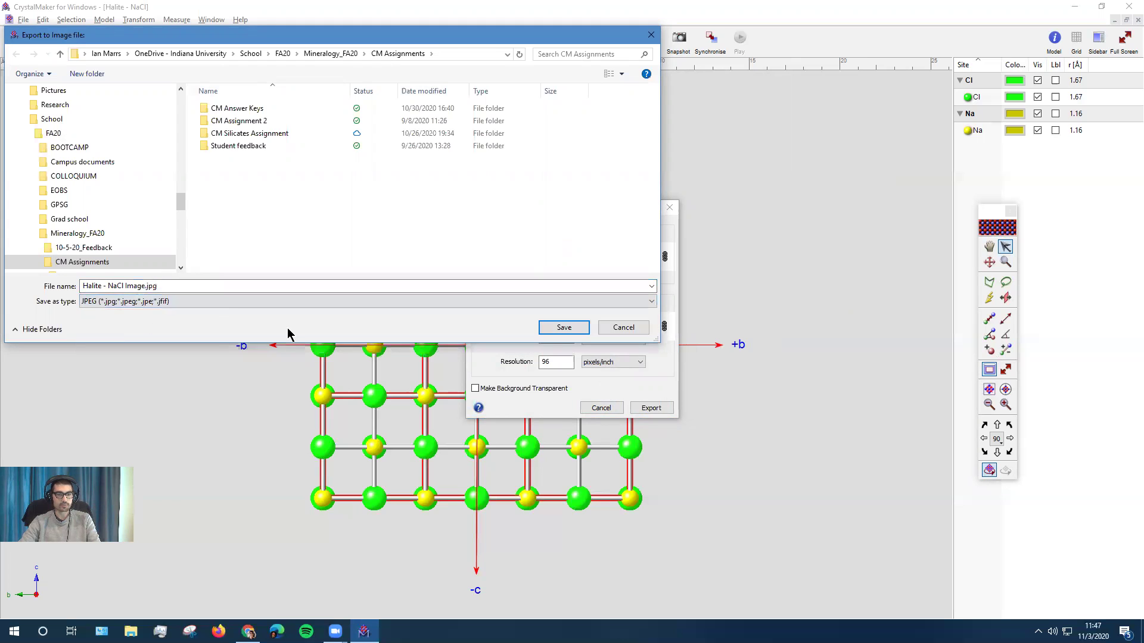
left_click(545, 331)
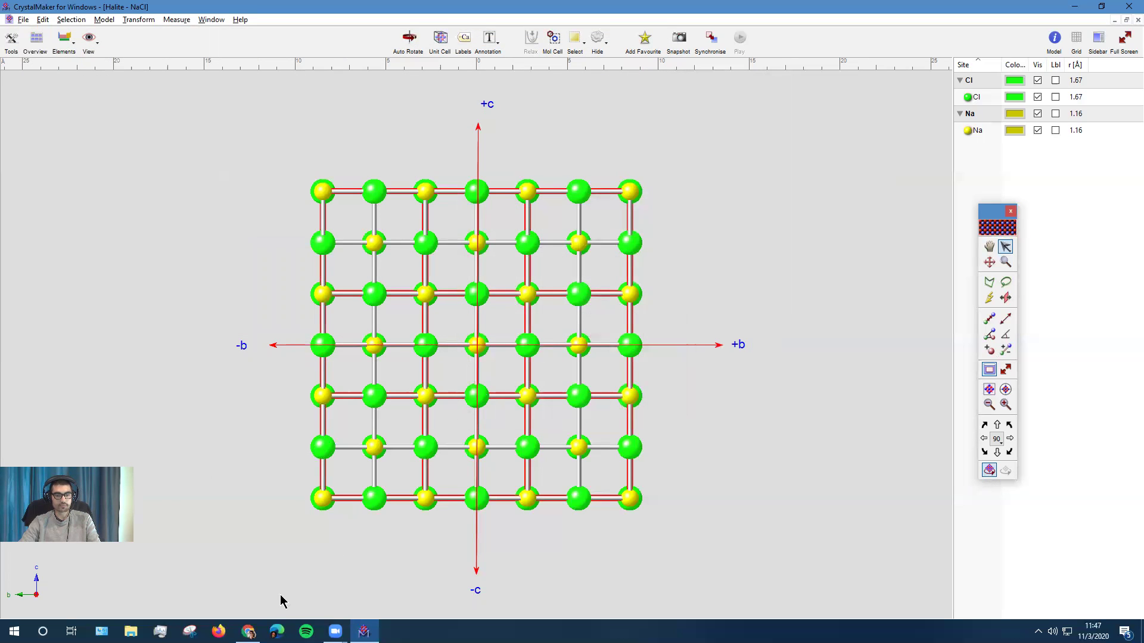
- Switch to the assignment document in Chrome and replace the Figure 1 placeholder with "Halite - NaCl Image.jpg" uploaded from the computer
left_click(248, 632)
left_click(464, 407)
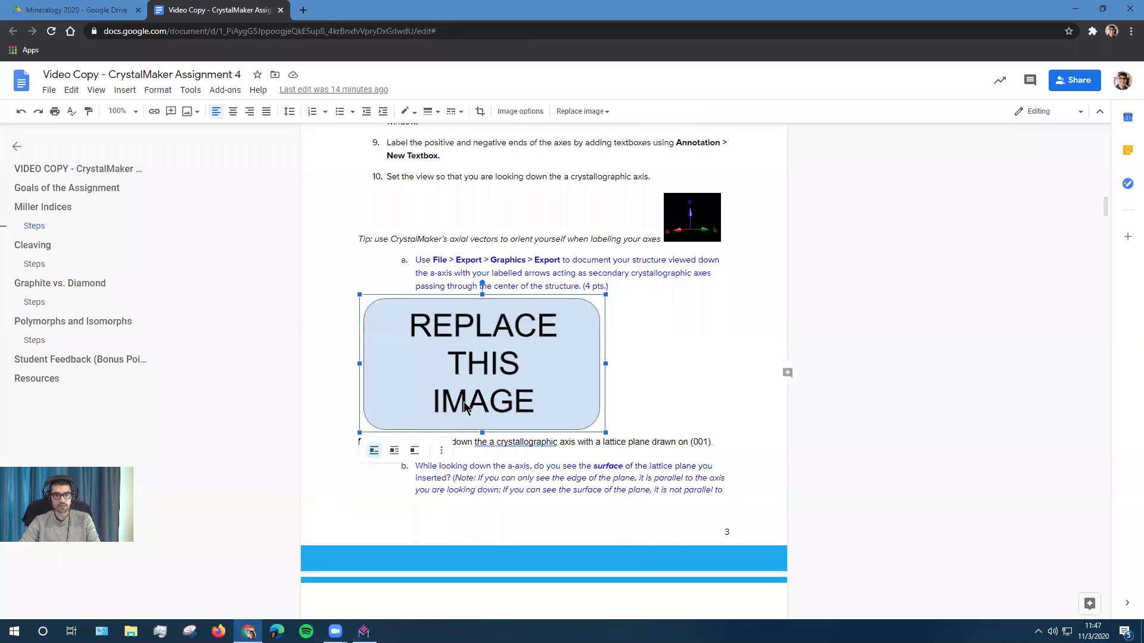
right_click(491, 356)
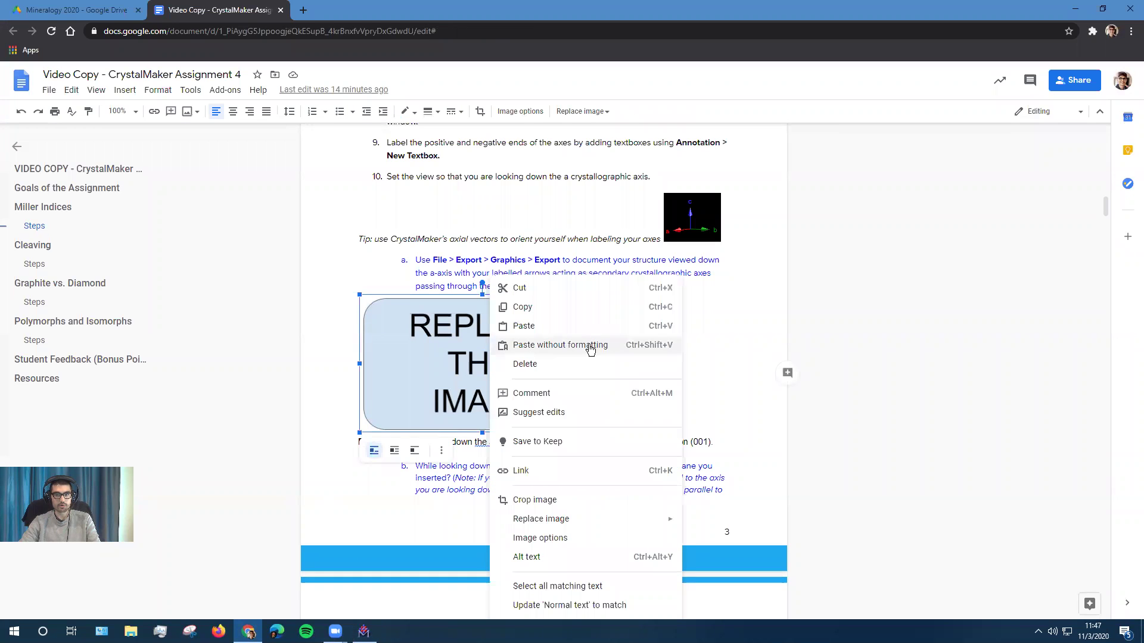
mouse_move(542, 525)
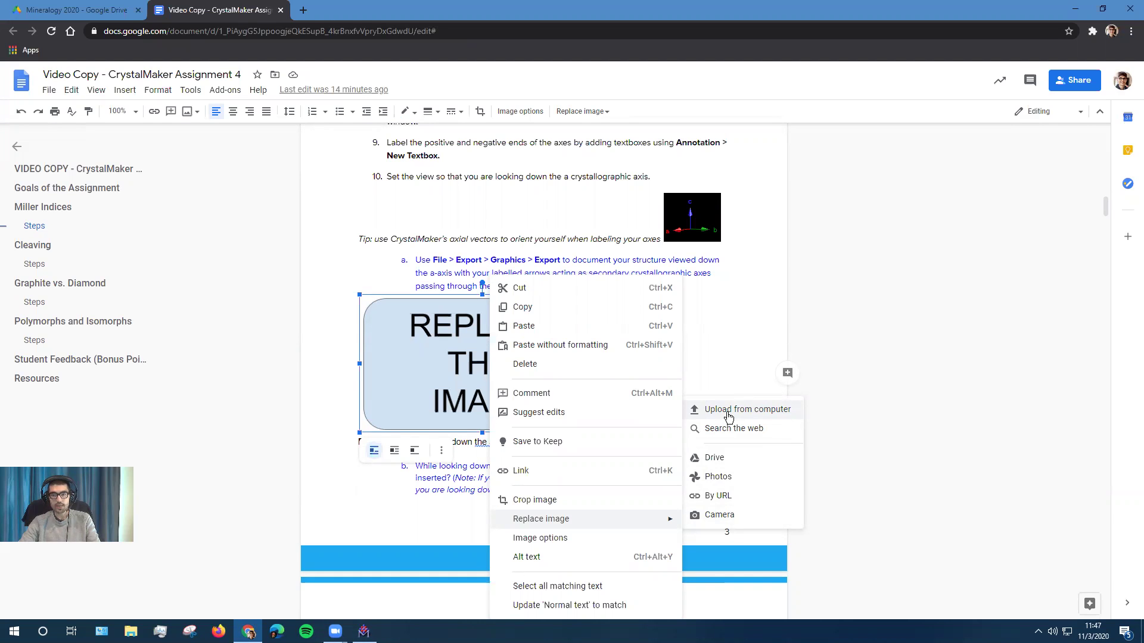
left_click(432, 396)
right_click(441, 390)
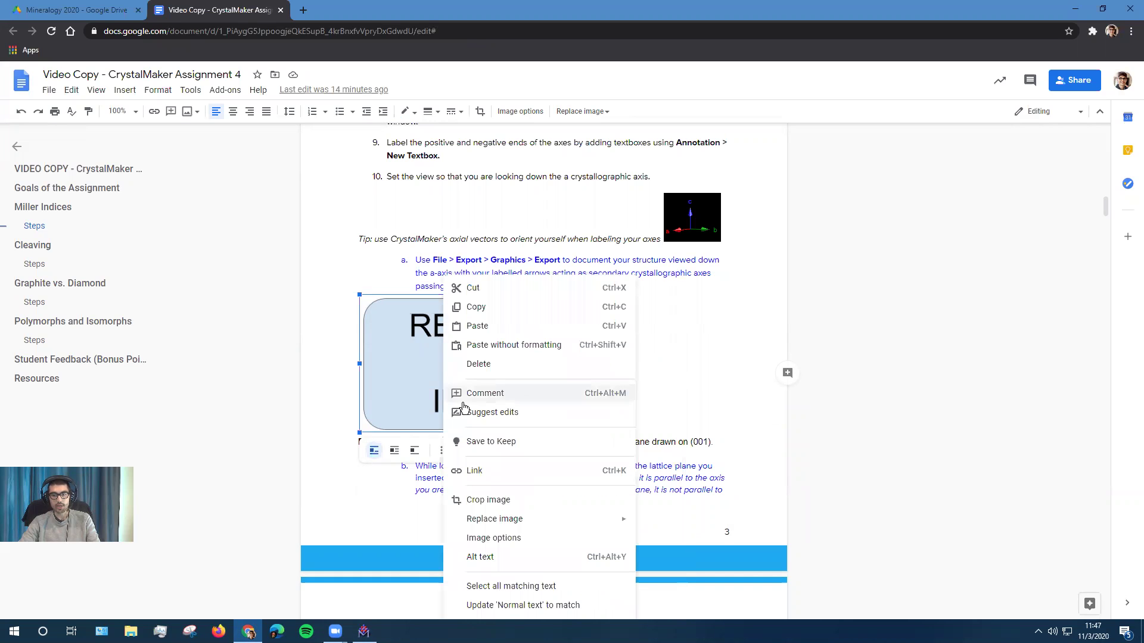
mouse_move(597, 522)
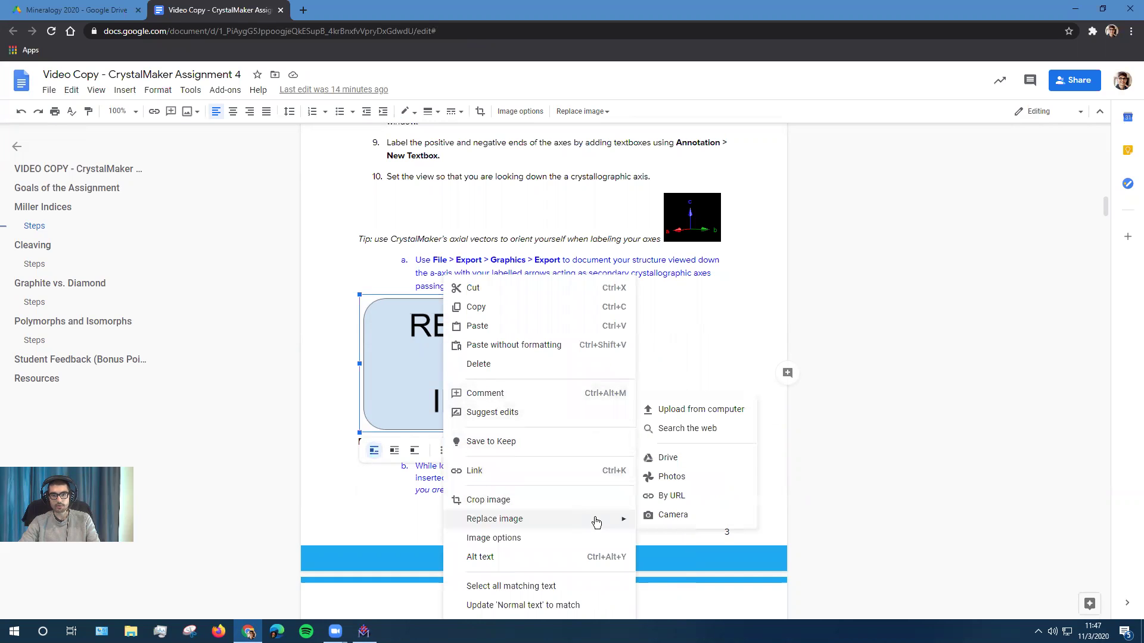
left_click(721, 411)
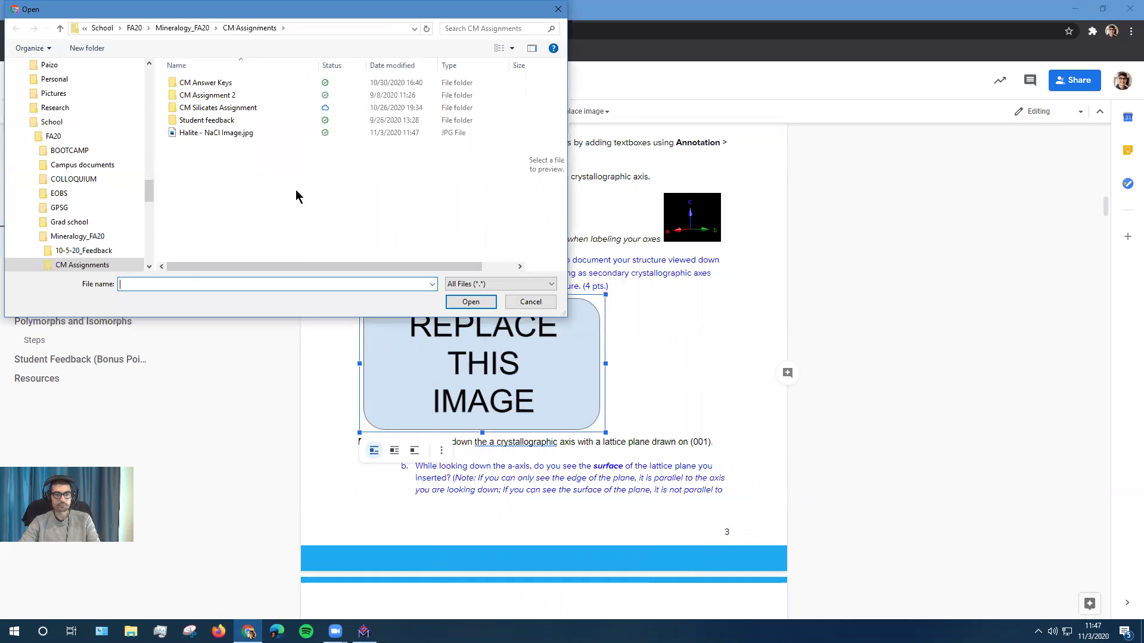
left_click(270, 134)
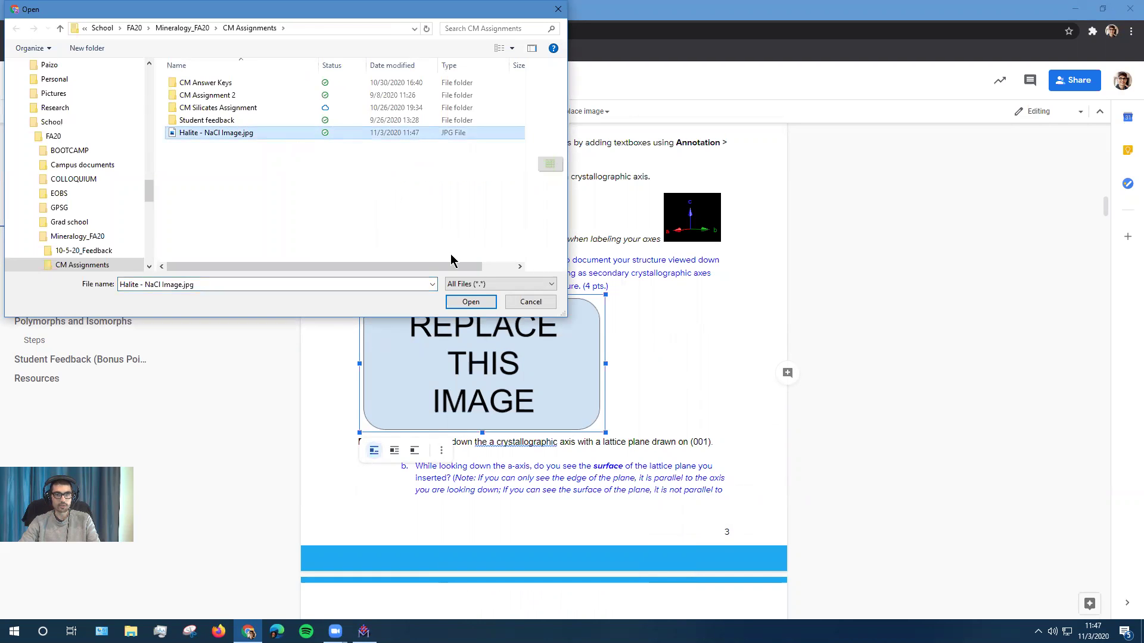
left_click(477, 302)
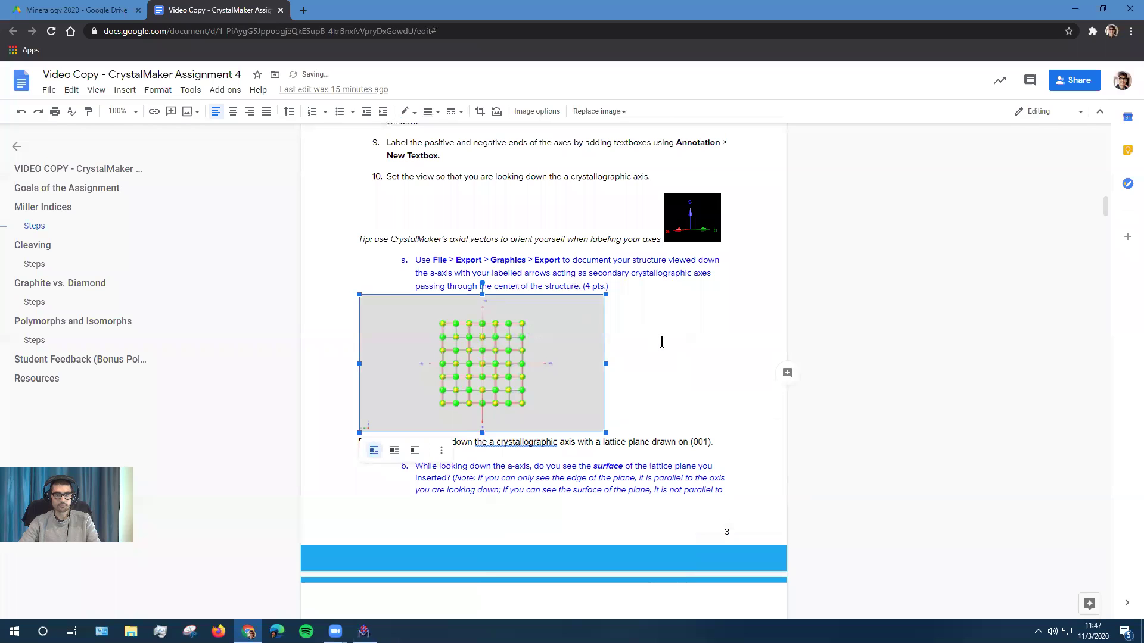
- Enlarge the inserted halite image proportionally until it spans the page's text width
left_click(548, 388)
left_click_drag(606, 433, 726, 488)
left_click(741, 416)
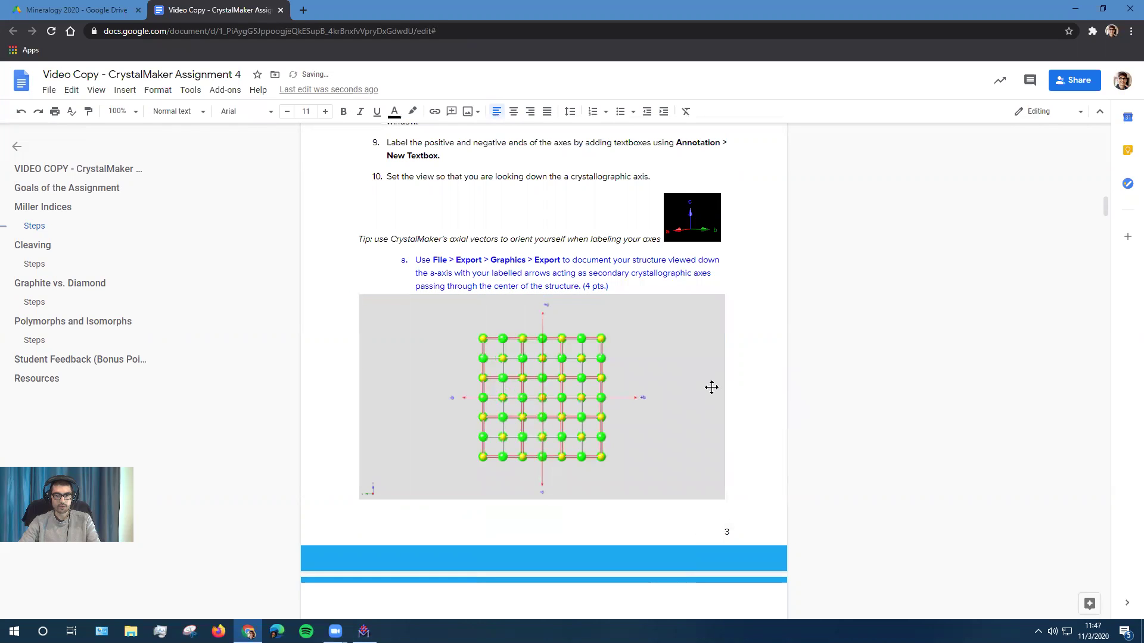
- Read question b under Figure 1 and use CrystalMaker's lattice plane tool to examine how the plane lies relative to the a-axis
scroll(712, 387, "down", 1)
scroll(660, 361, "down", 1)
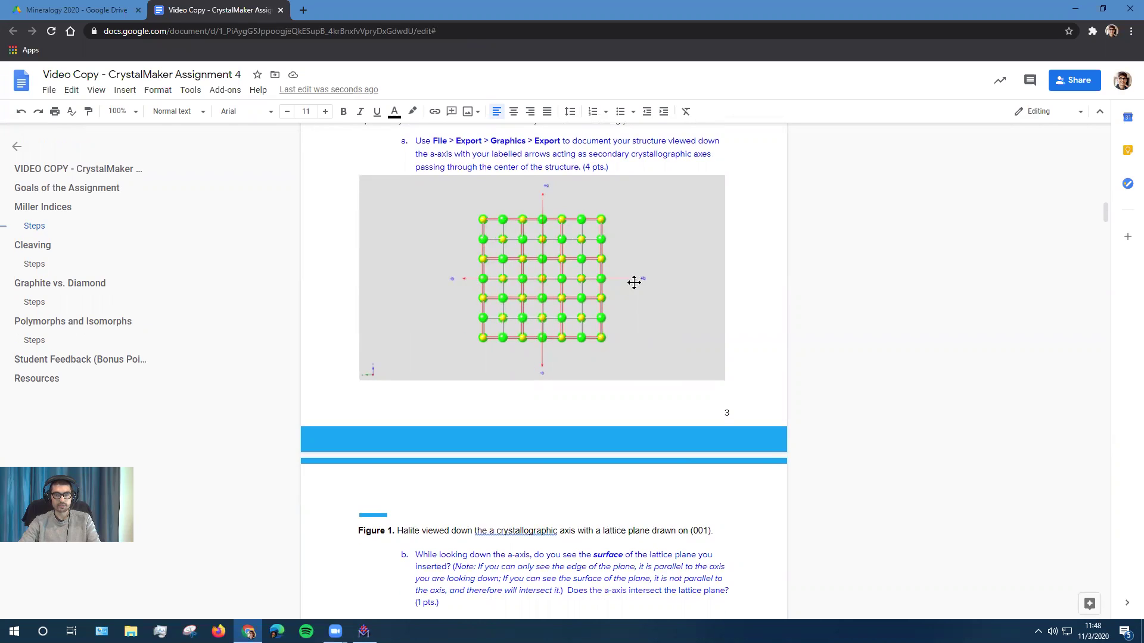
scroll(602, 288, "down", 2)
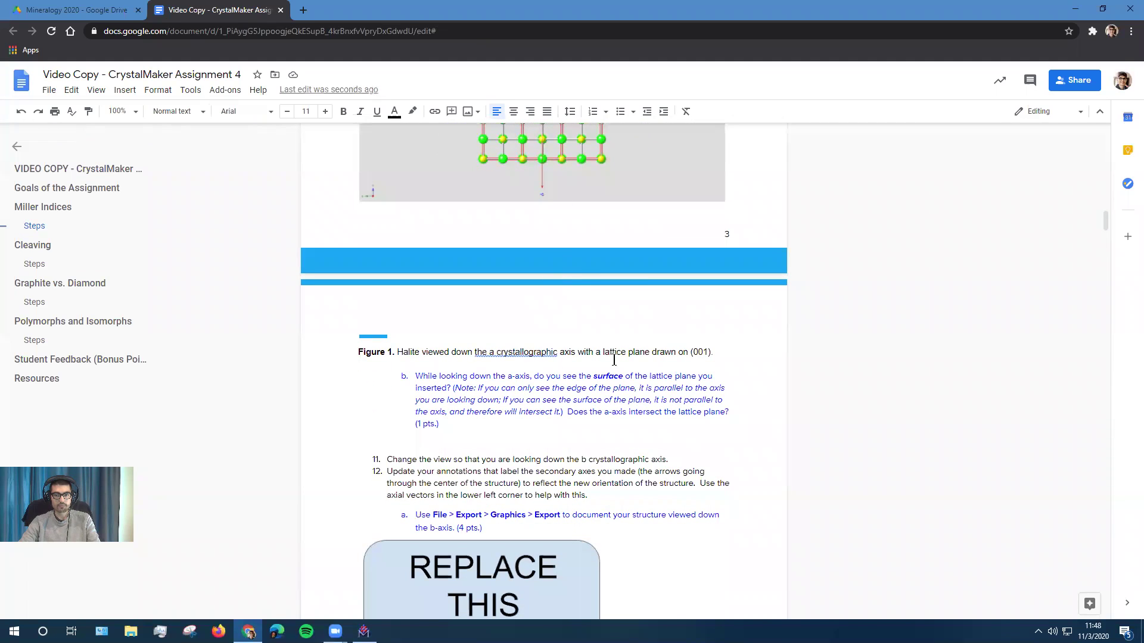
scroll(465, 340, "down", 1)
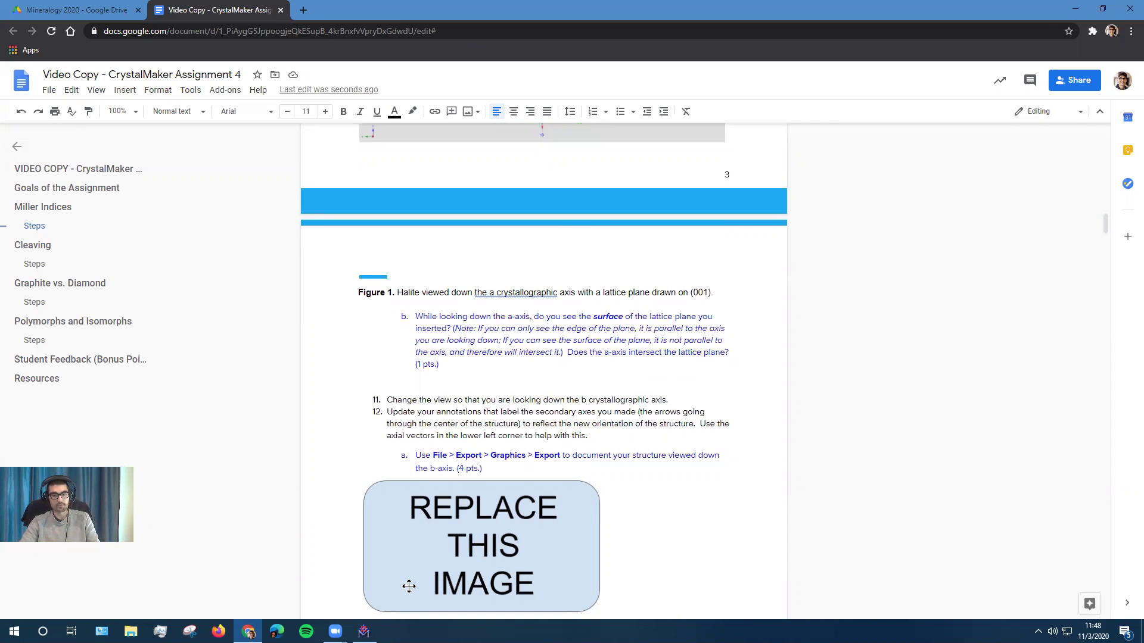
left_click(364, 631)
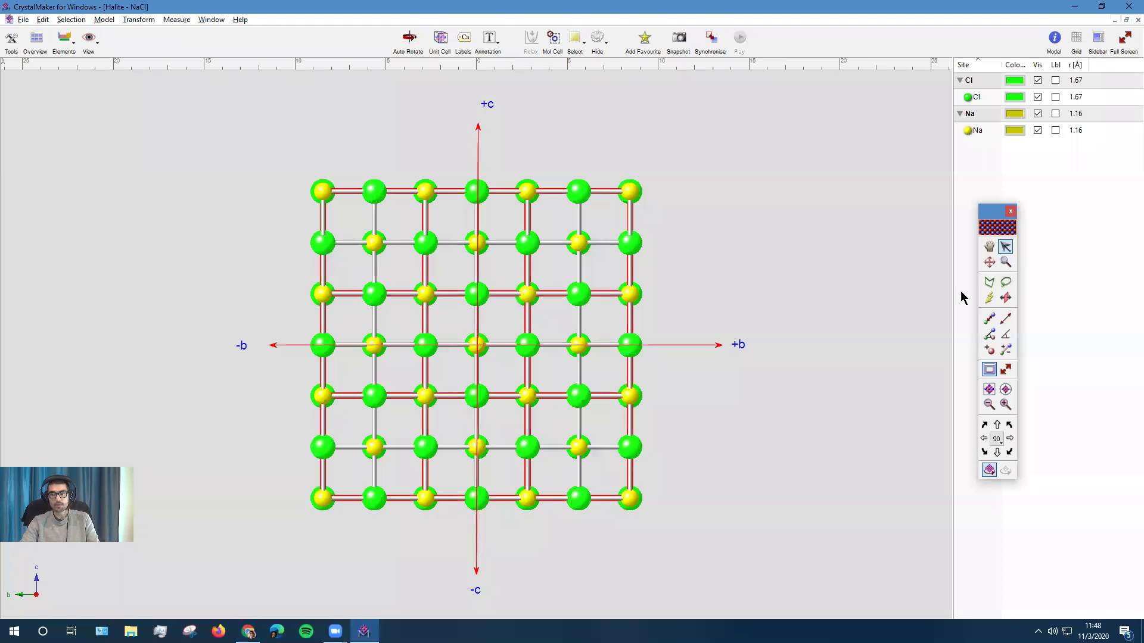
left_click(1007, 299)
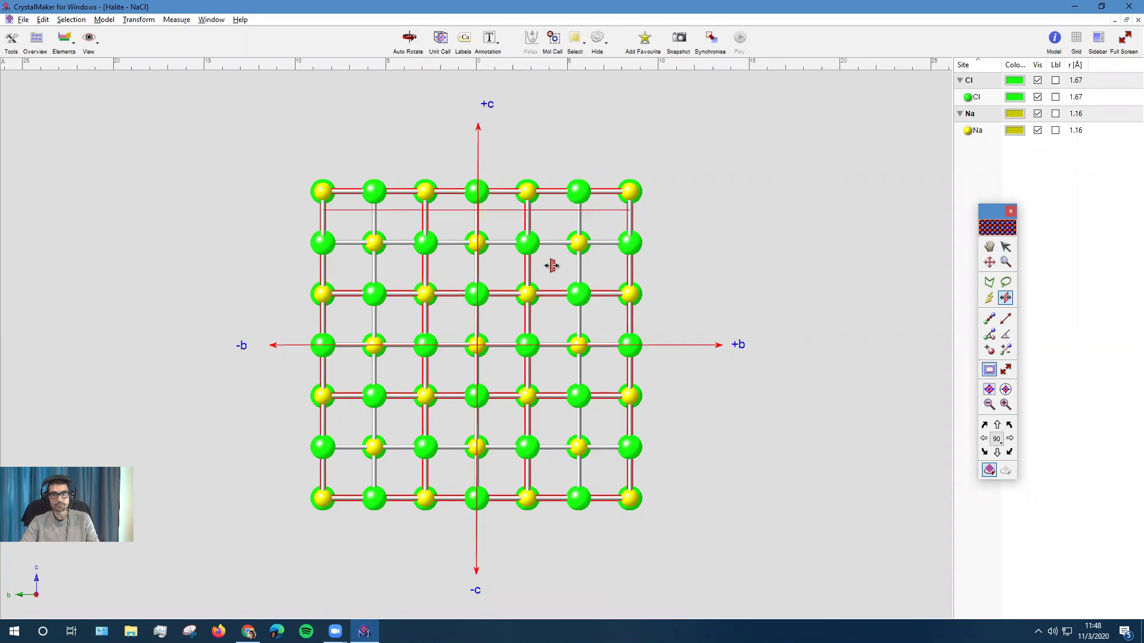
left_click_drag(541, 264, 624, 191)
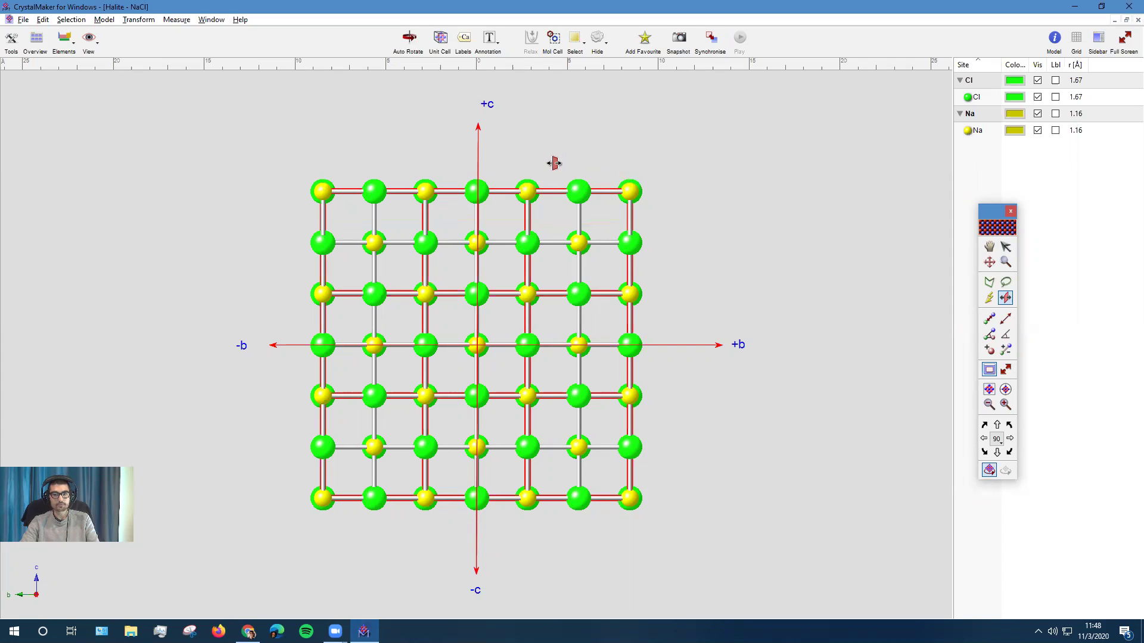
key("alt+Tab")
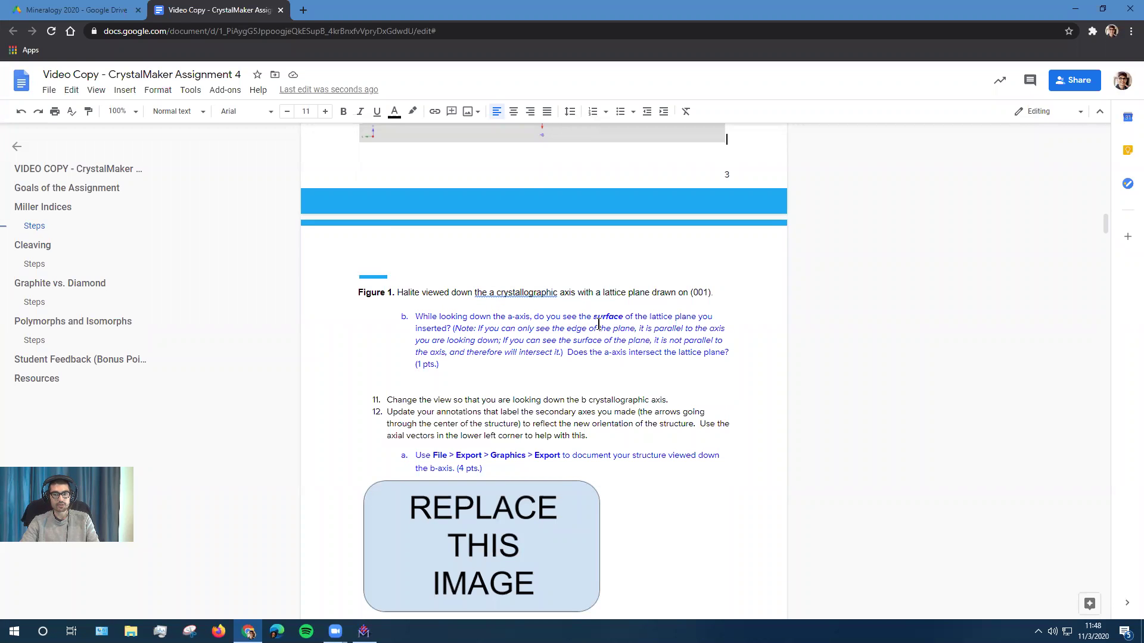
key("alt+Tab")
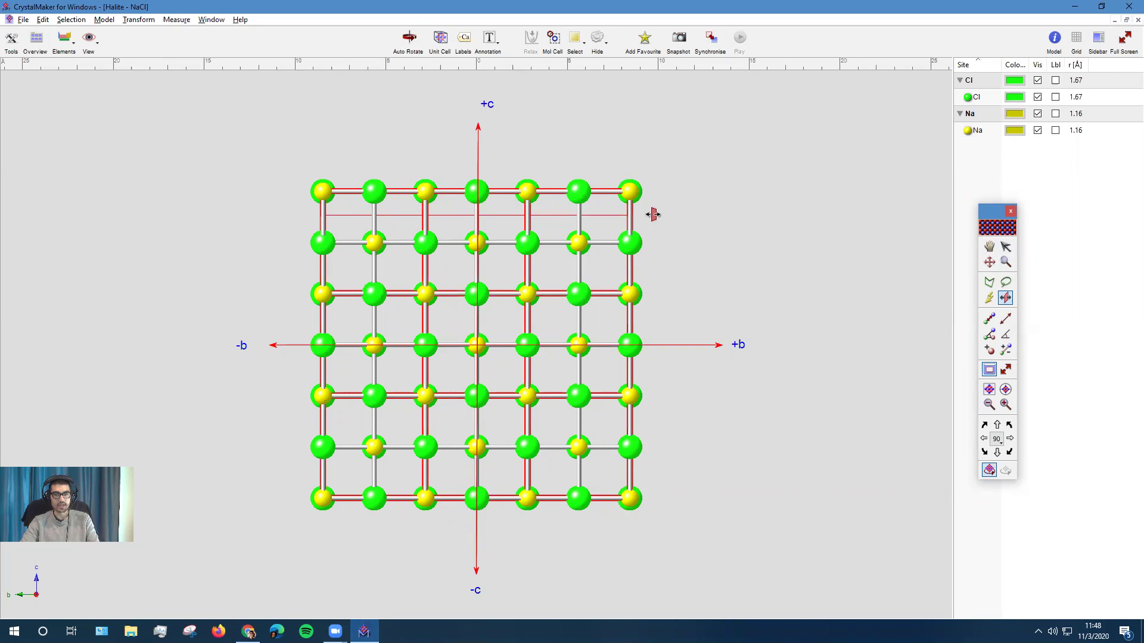
key("alt+Tab")
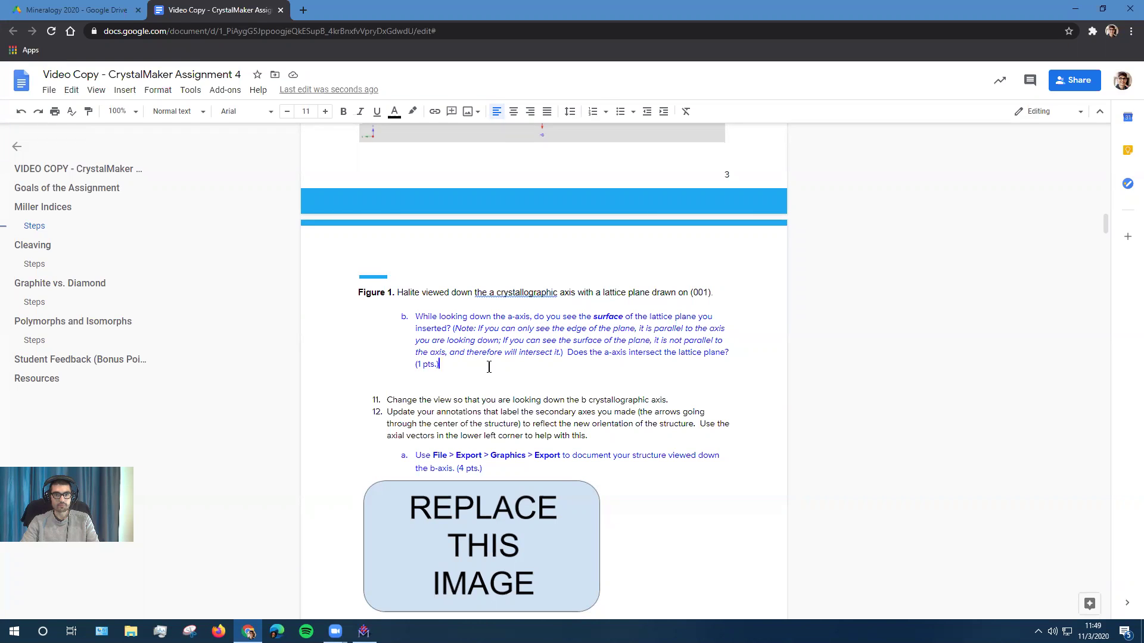
- Under Figure 1's question b, add a blank line and the answer "No, I do not see the surface, the lattice is parallel to the a crystallographic axis."
key("Return")
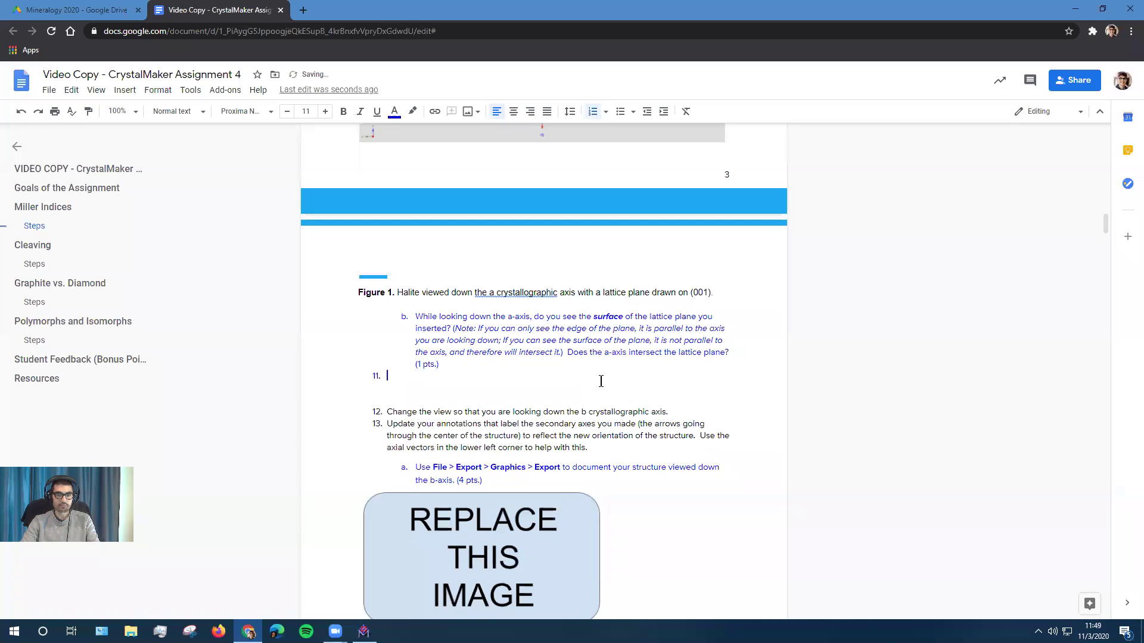
key("BackSpace")
type("No")
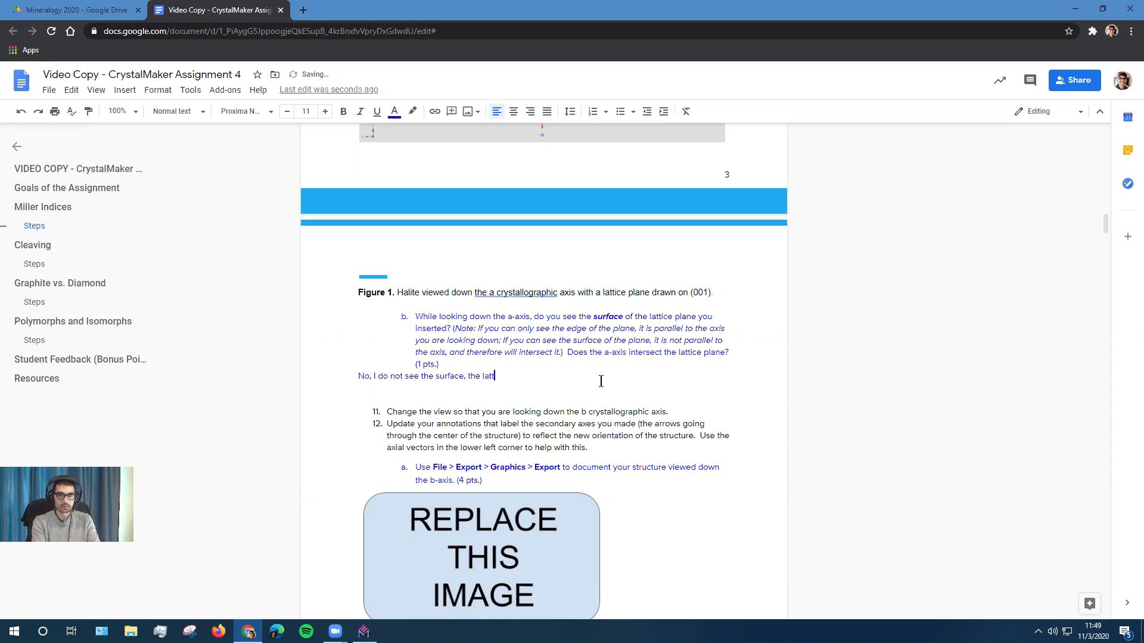
type("parallel to the a crystallographic axis.")
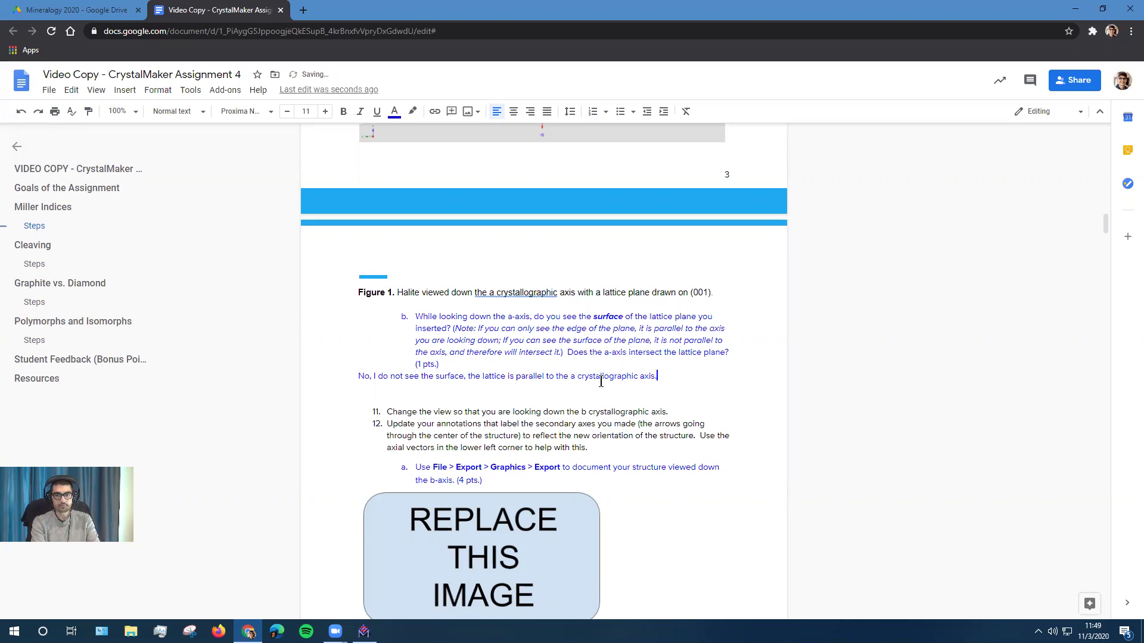
key("Home")
key("Return")
key("Up")
key("ctrl+shift+7")
key("ctrl+z")
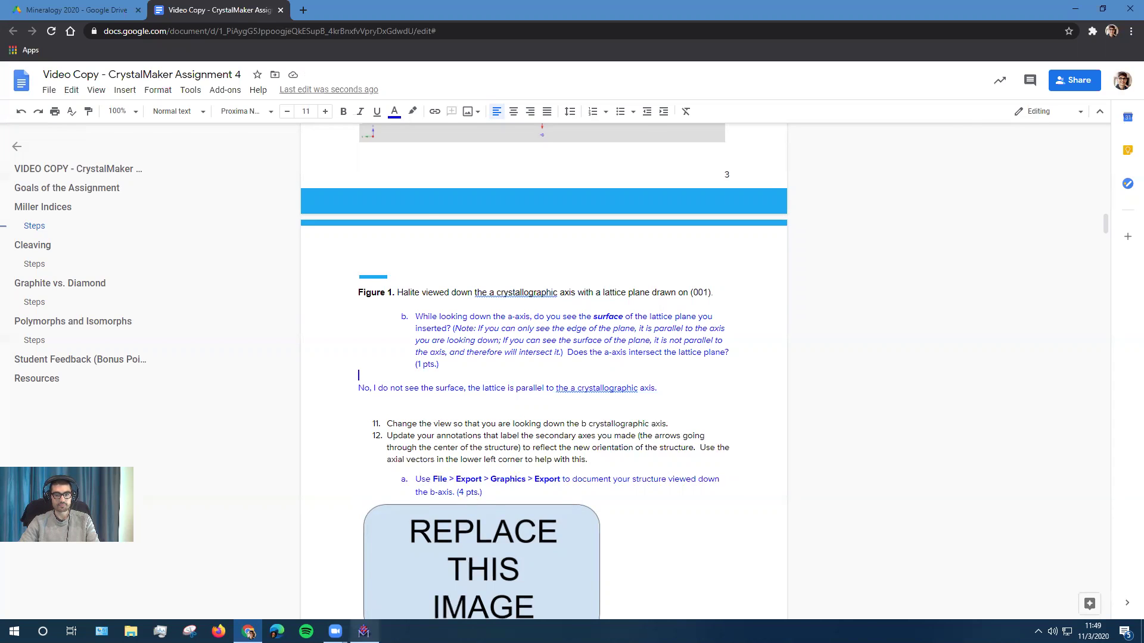
- Switch to CrystalMaker and change the halite view so it looks down the b crystallographic axis
left_click(363, 632)
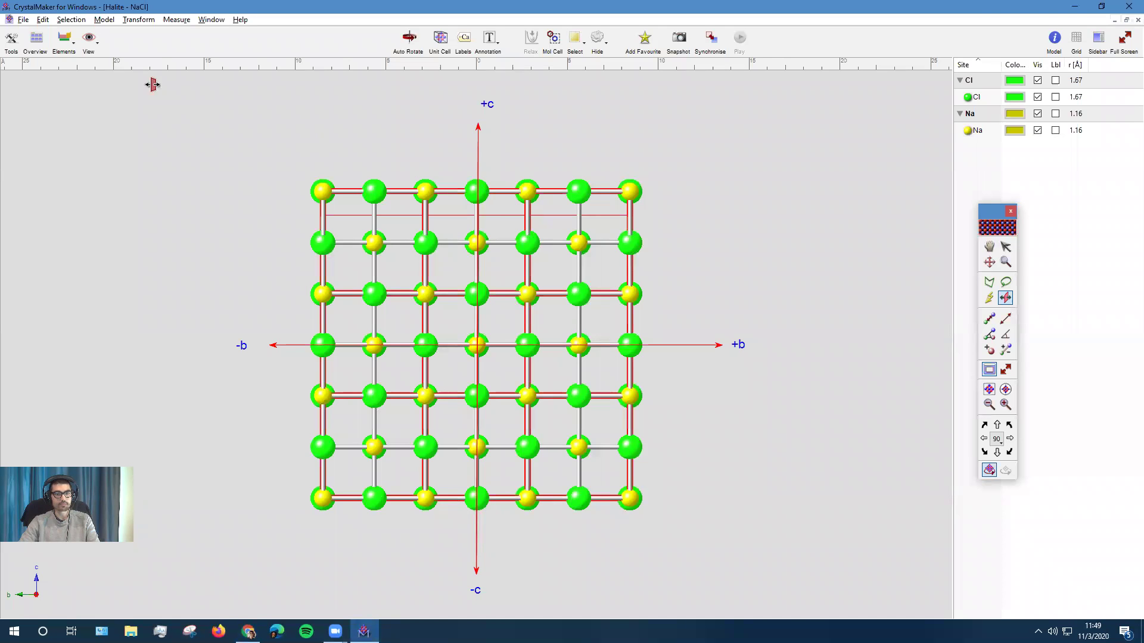
left_click(89, 40)
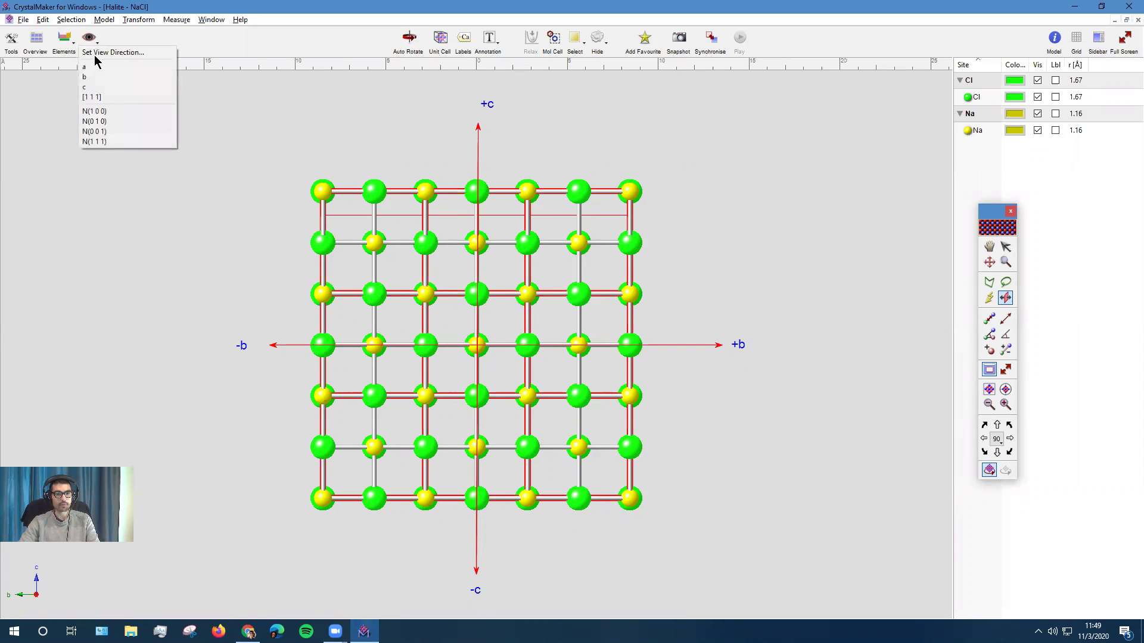
left_click(104, 78)
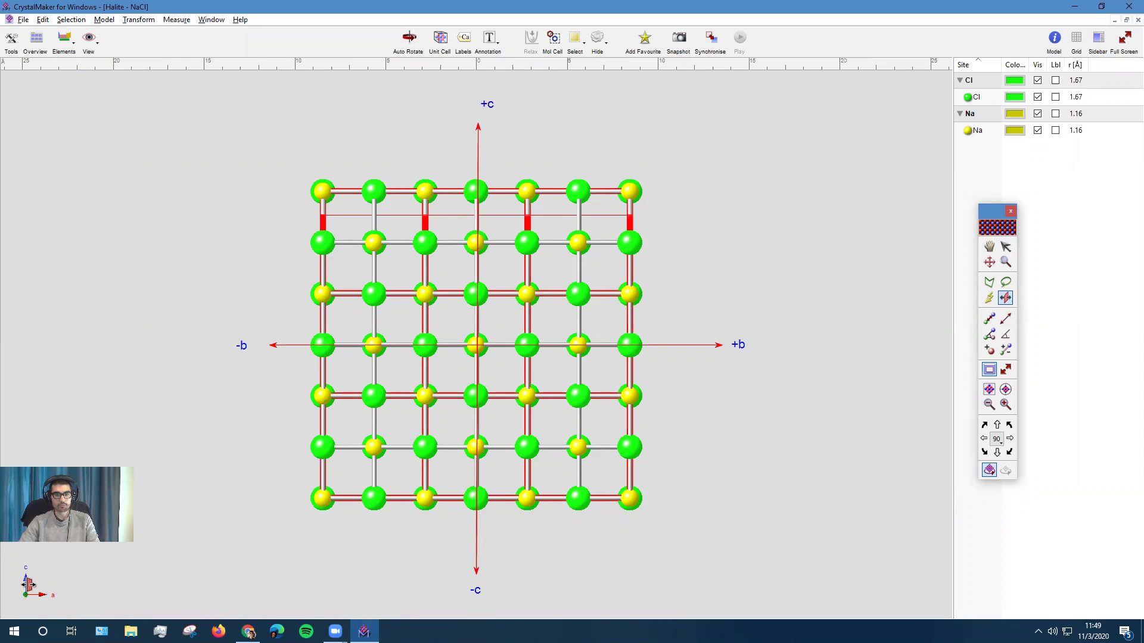
- Shift the lattice plane along the c-axis, leaving it between the two uppermost rows of atoms, and enlarge the structure slightly
left_click_drag(453, 216, 458, 220)
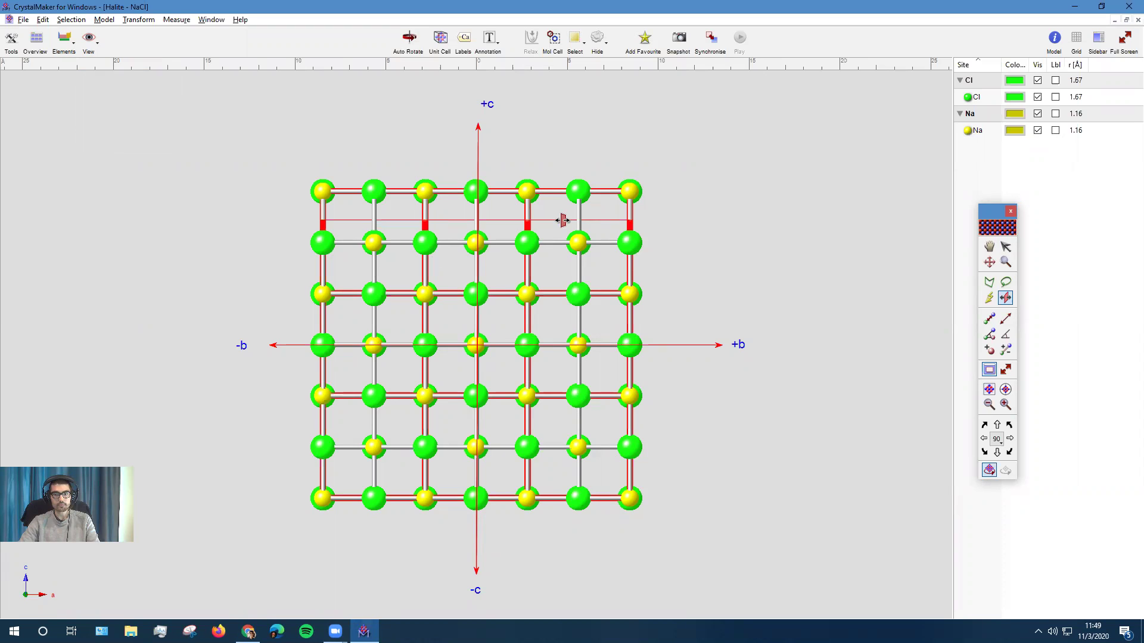
left_click_drag(563, 220, 561, 222)
mouse_move(572, 194)
left_mouse_down()
mouse_move(570, 206)
mouse_move(570, 182)
left_mouse_up()
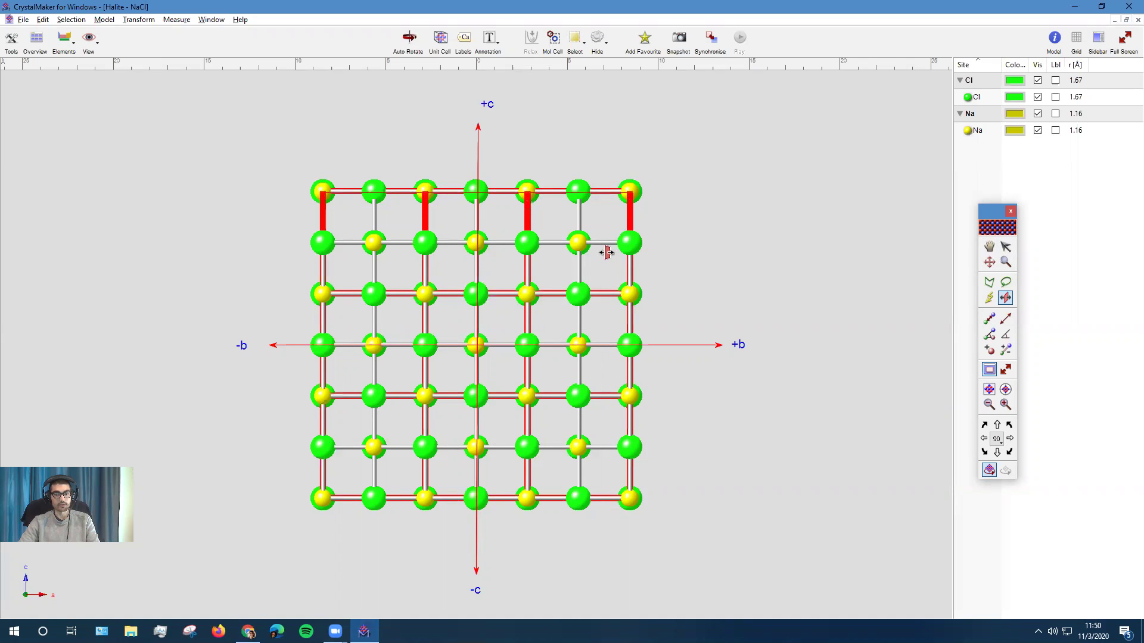
scroll(606, 250, "up", 3)
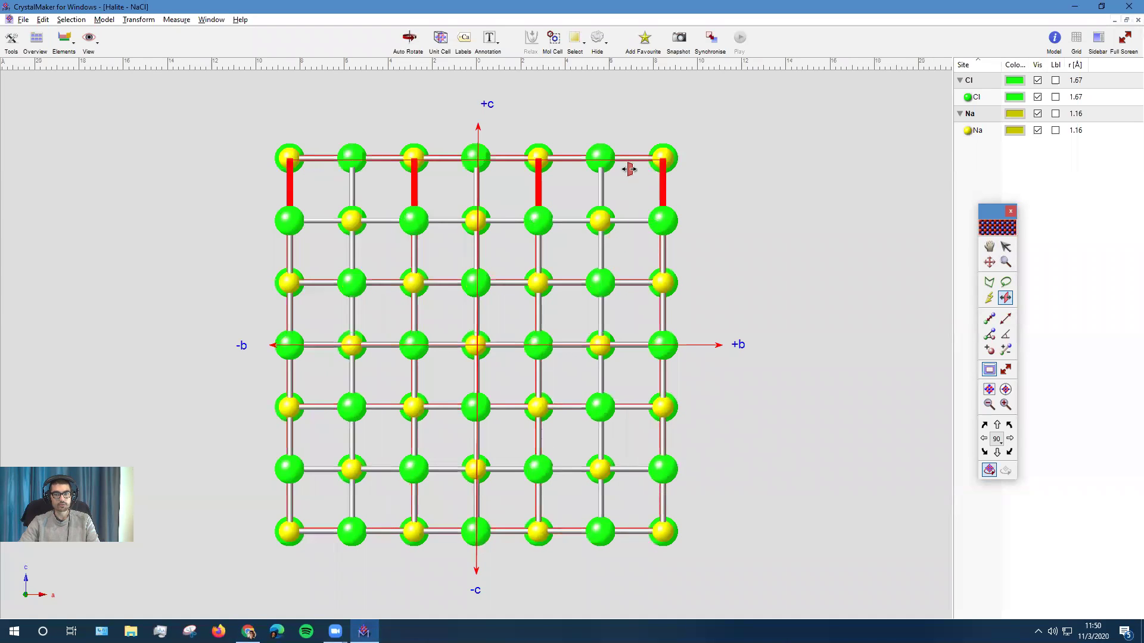
left_click_drag(623, 184, 630, 189)
scroll(565, 219, "down", 1)
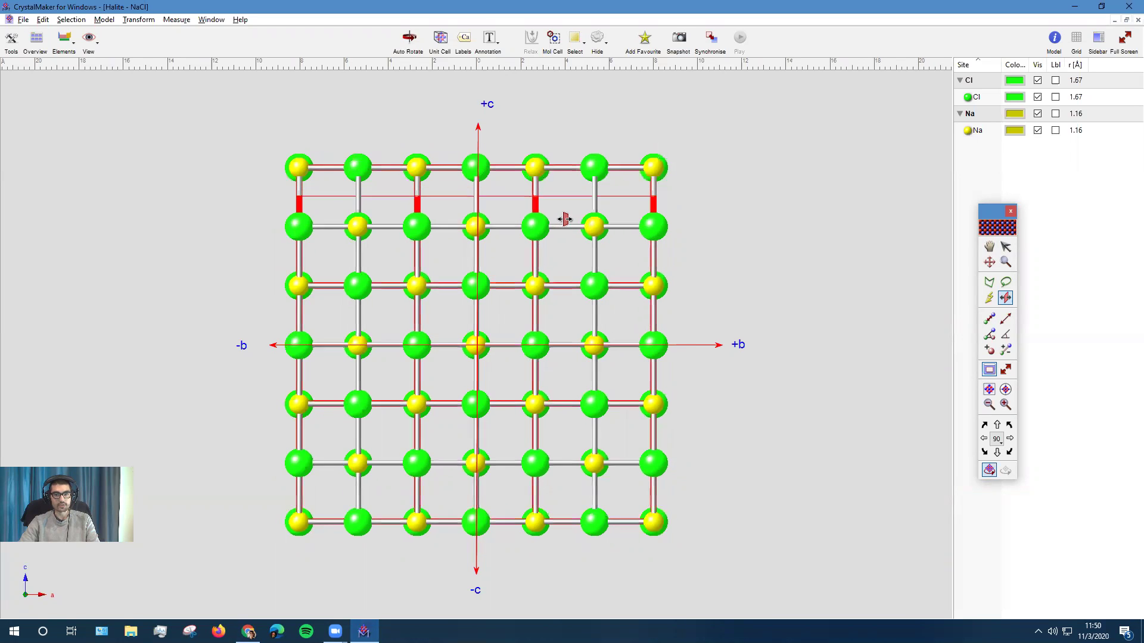
scroll(565, 219, "down", 1)
scroll(576, 225, "up", 1)
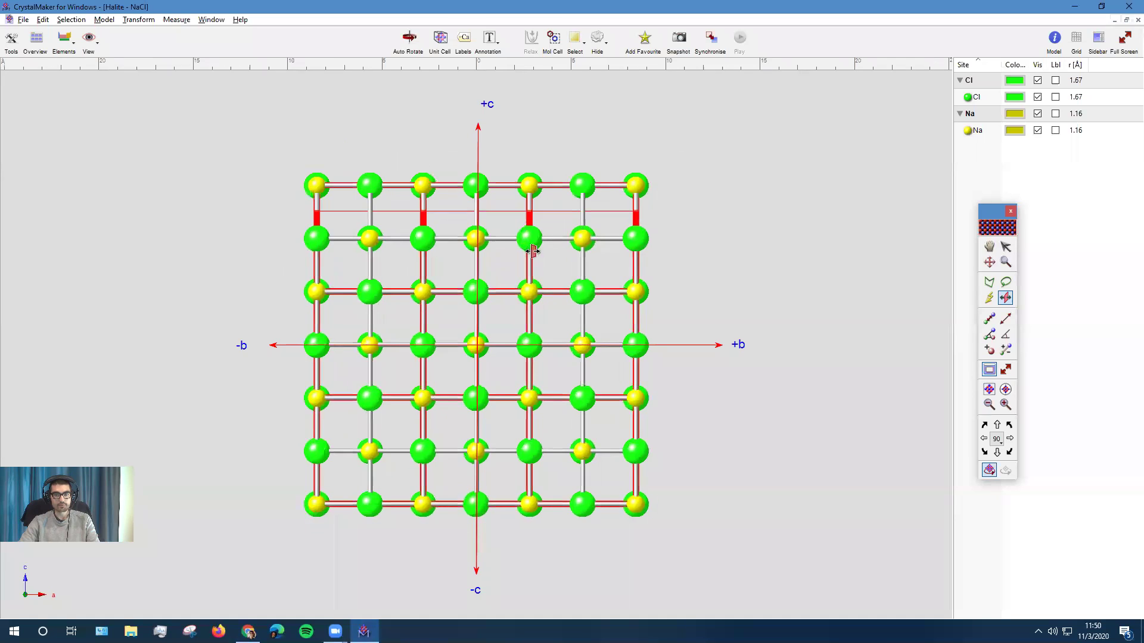
scroll(456, 308, "up", 1)
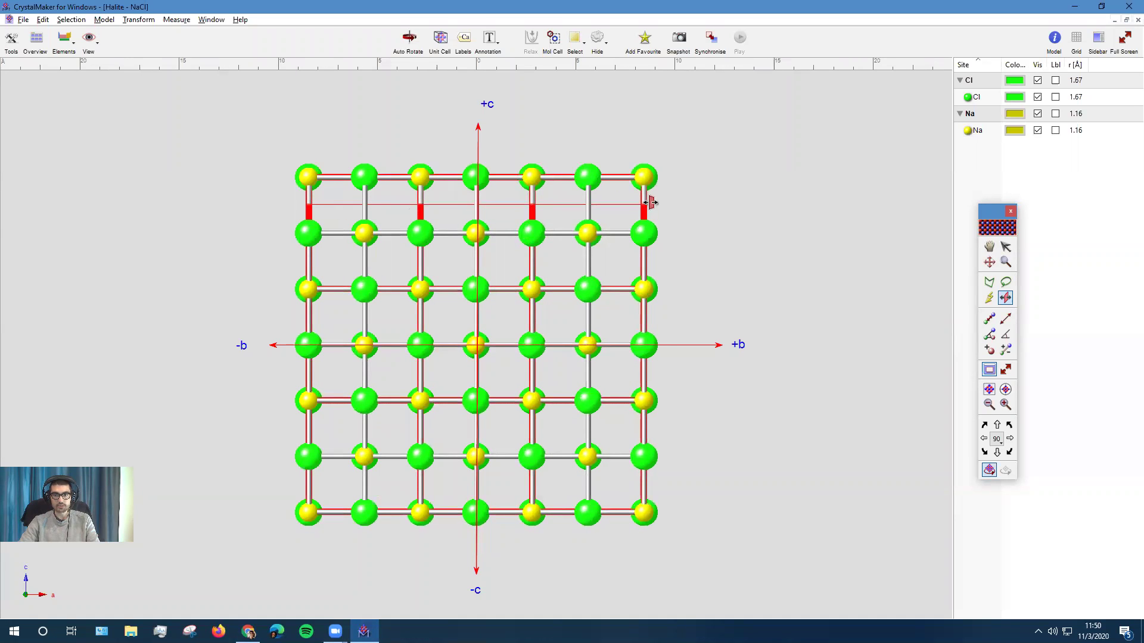
- Change the "+b" axis annotation to "+a" to match the b-axis view
left_click(1005, 246)
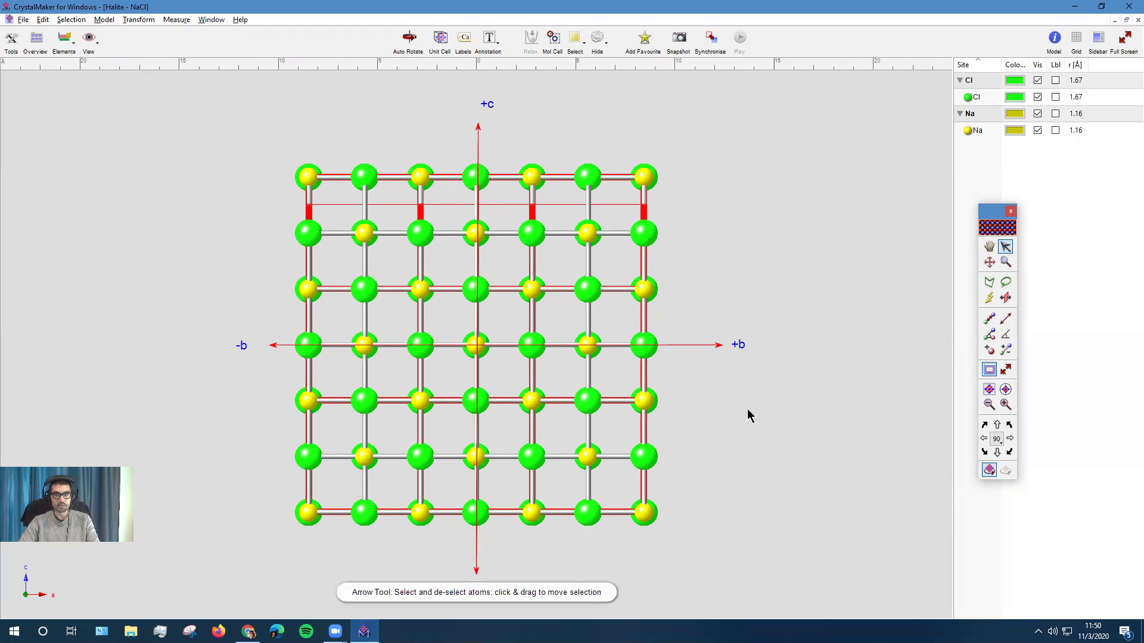
left_click(744, 345)
double_click(740, 345)
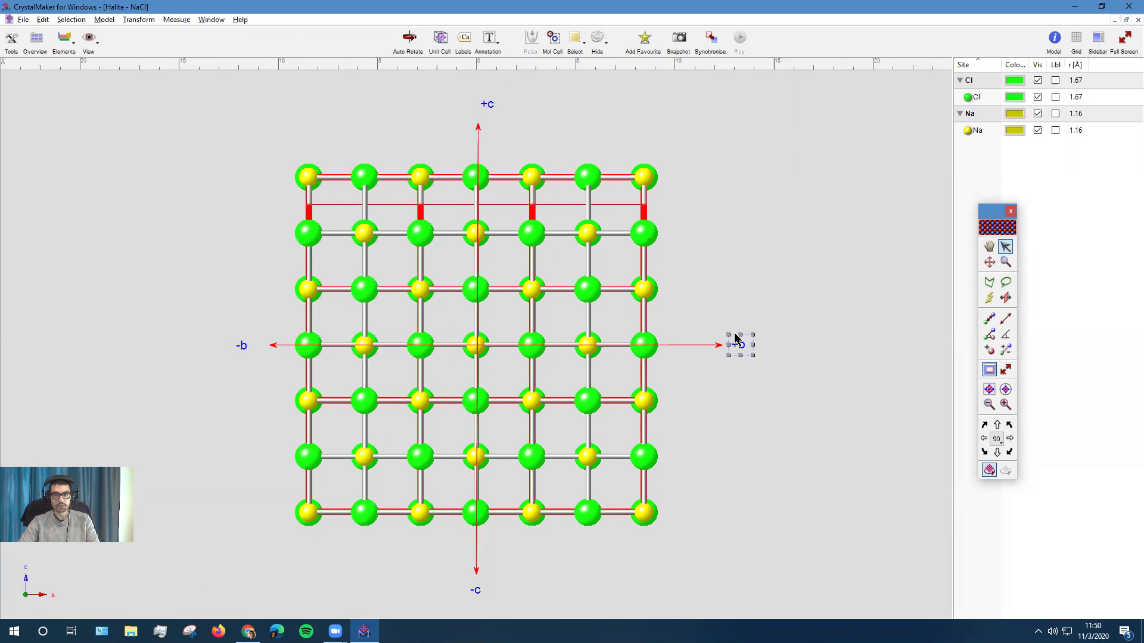
left_click(723, 186)
key("BackSpace")
type("a")
left_click(810, 289)
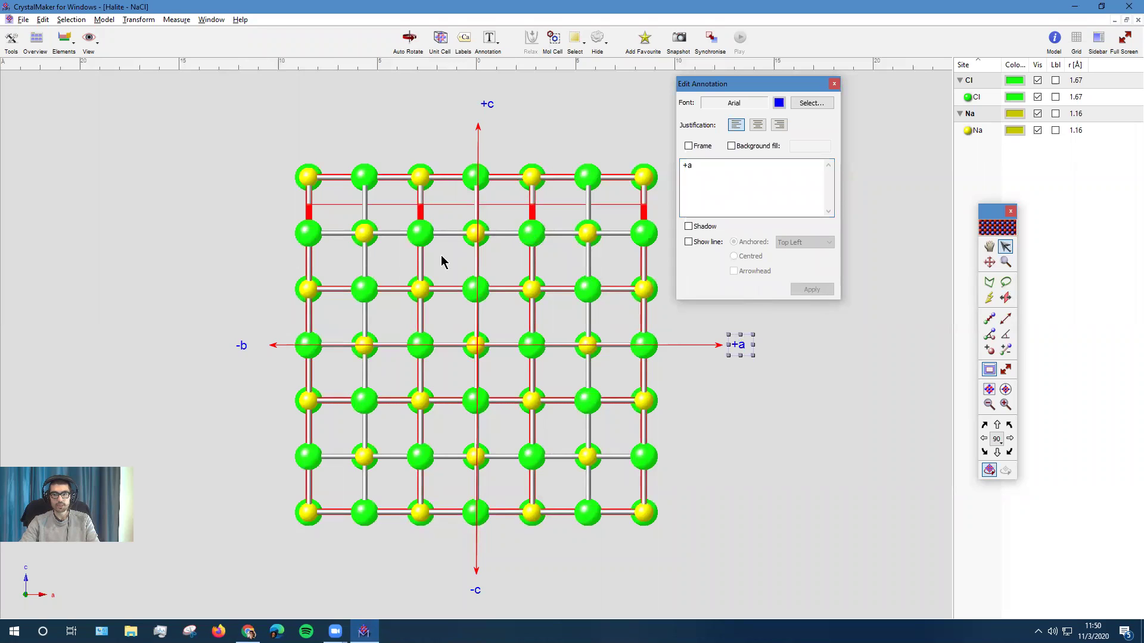
- Change the "-b" axis annotation to "-a" and close the annotation editor
left_click(242, 347)
left_click(724, 198)
key("BackSpace")
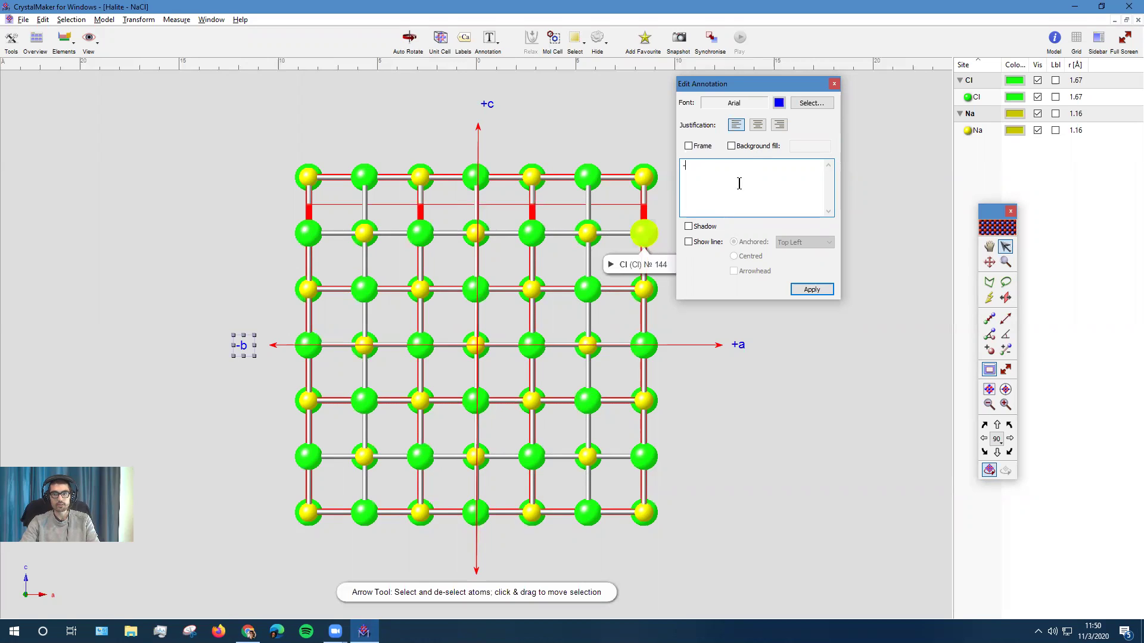
type("a")
left_click(811, 289)
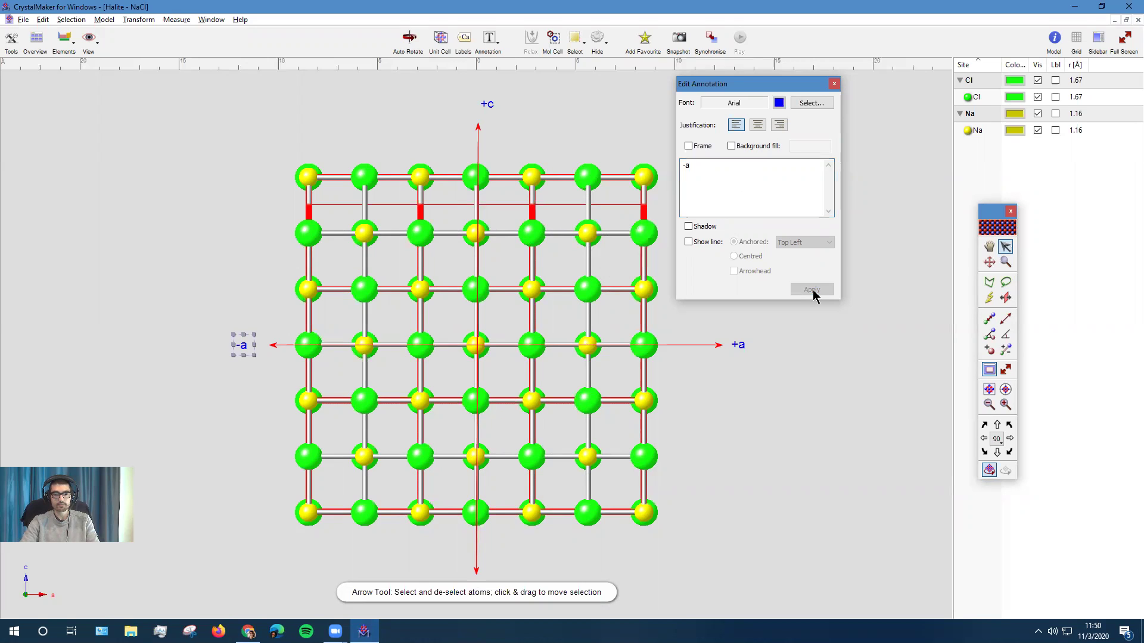
left_click(835, 85)
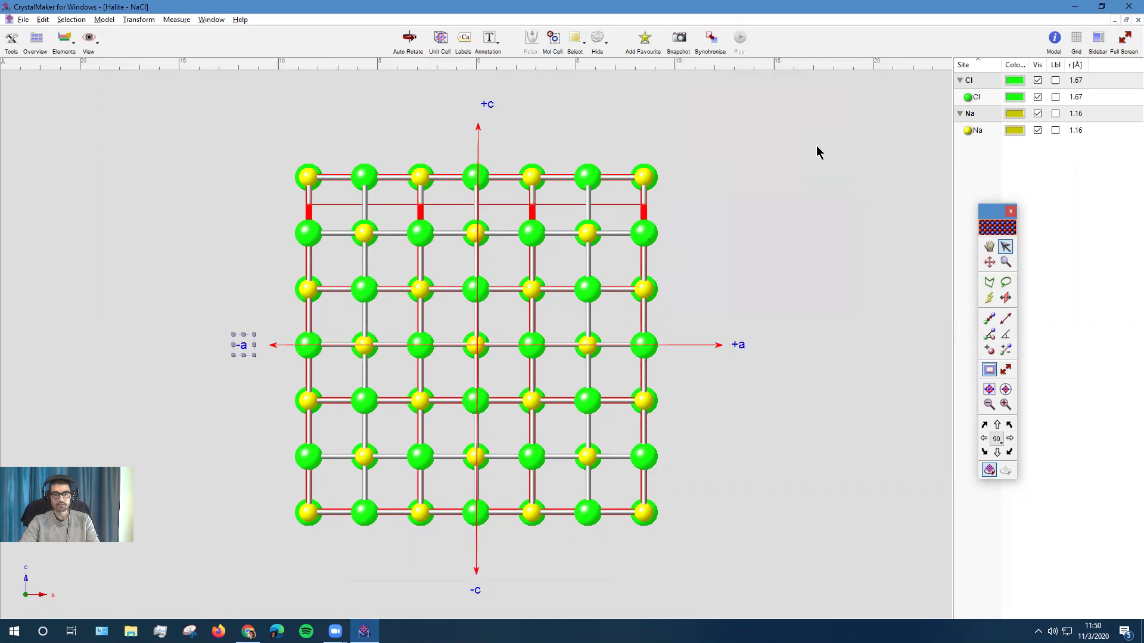
- Check the assignment's export instruction, then export the b-axis view as the JPEG "Halite - NaCl Image_baxis.jpg" in the CM Assignments folder with default dimensions
key("alt+Tab")
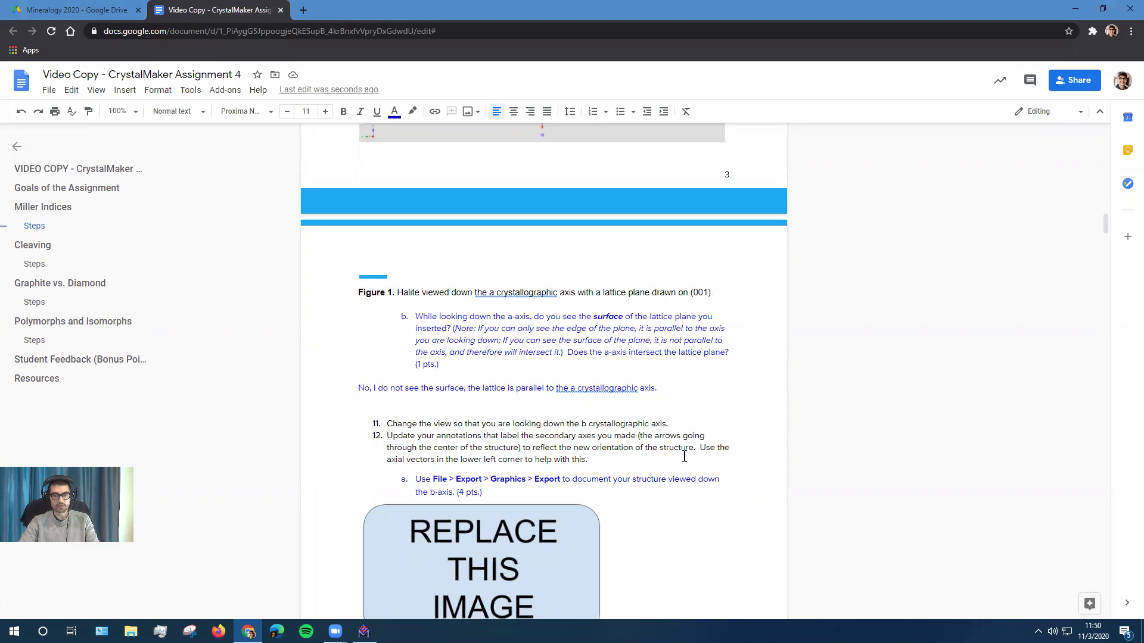
scroll(580, 460, "down", 1)
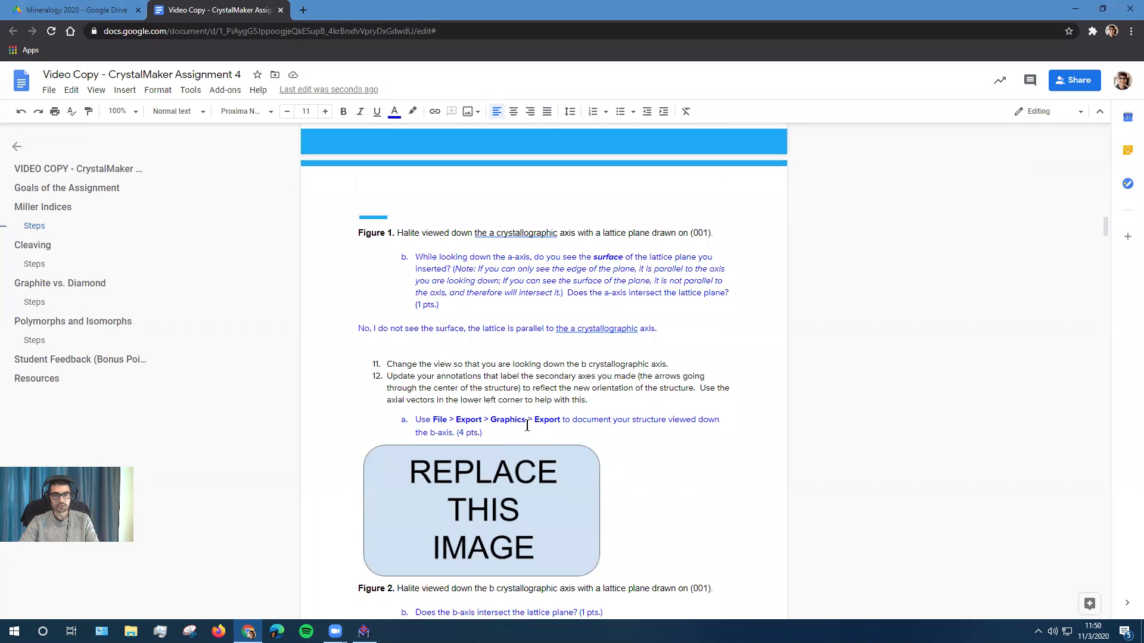
scroll(514, 368, "down", 1)
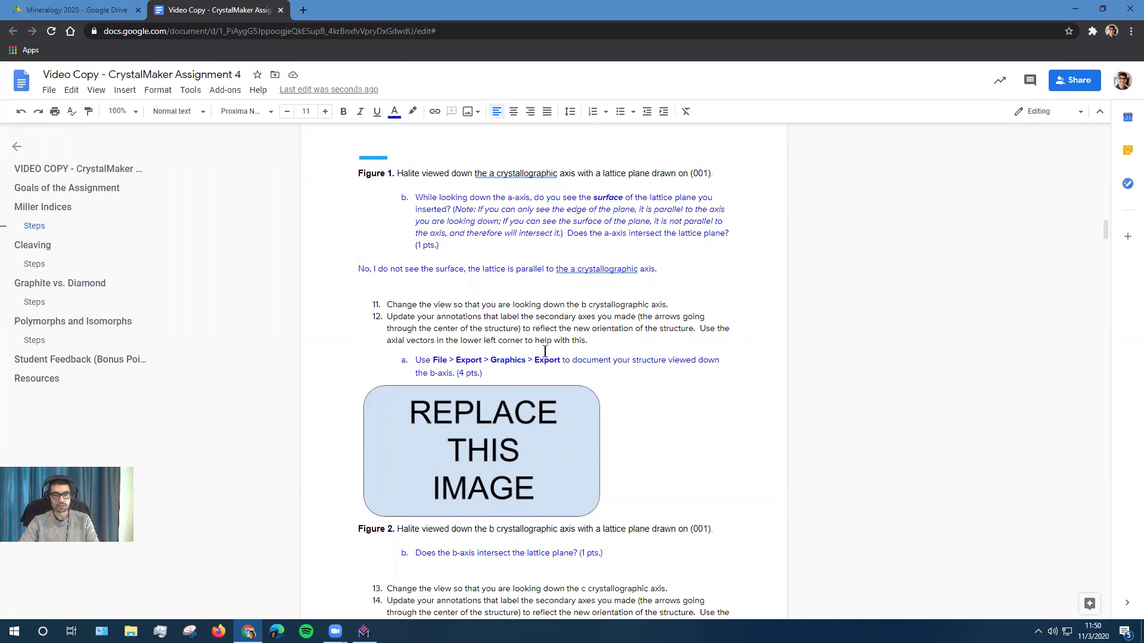
key("alt+Tab")
left_click(23, 19)
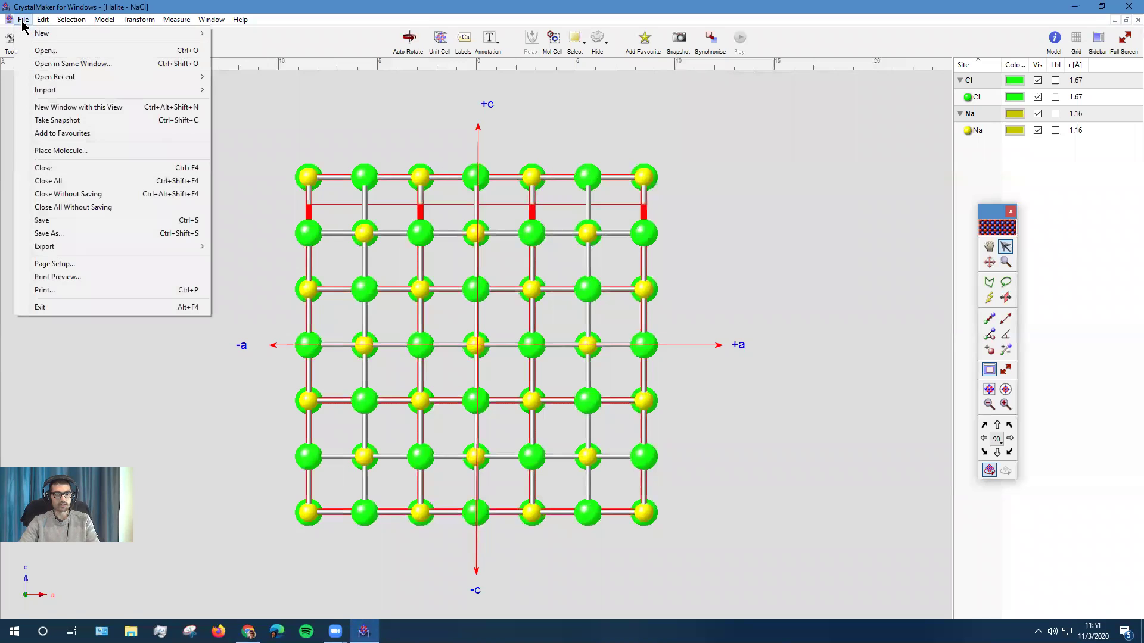
mouse_move(86, 249)
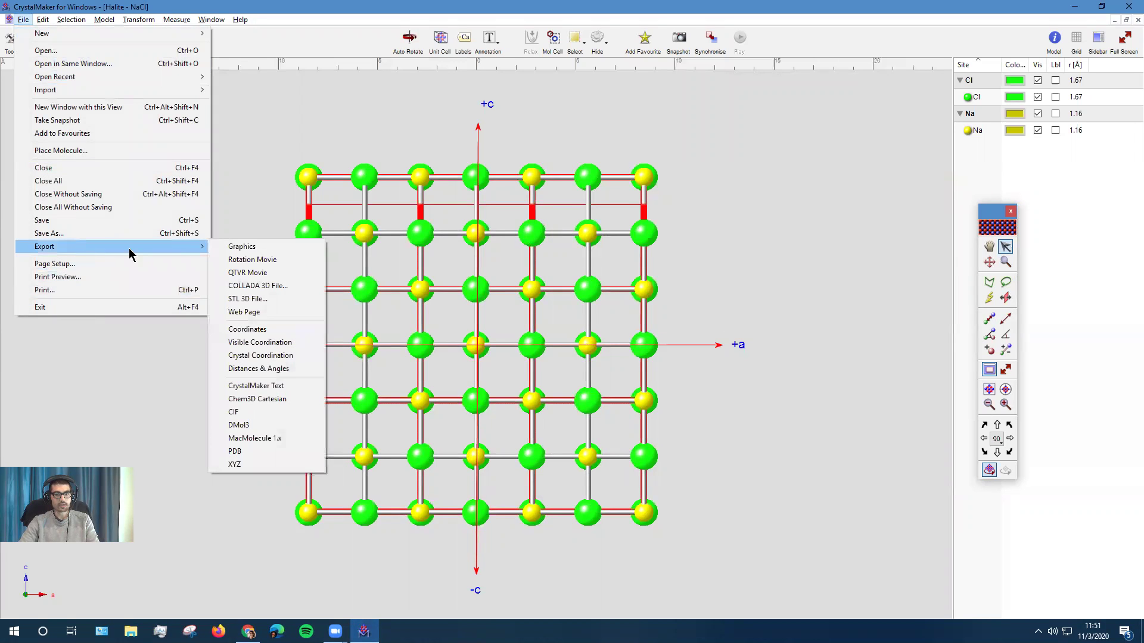
left_click(241, 247)
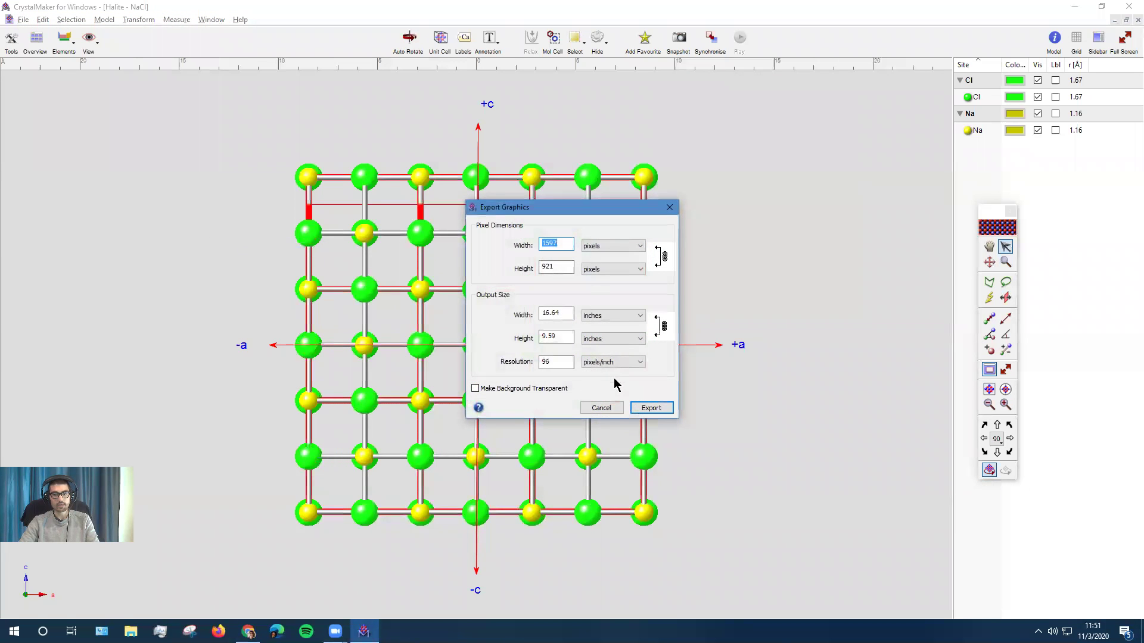
left_click(649, 408)
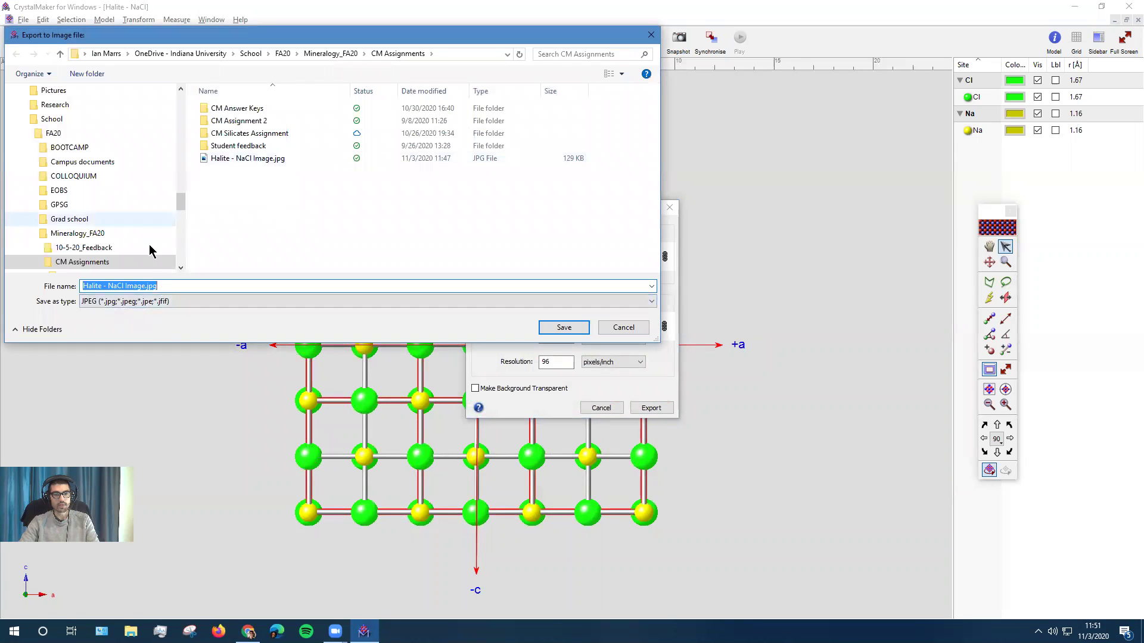
left_click(158, 287)
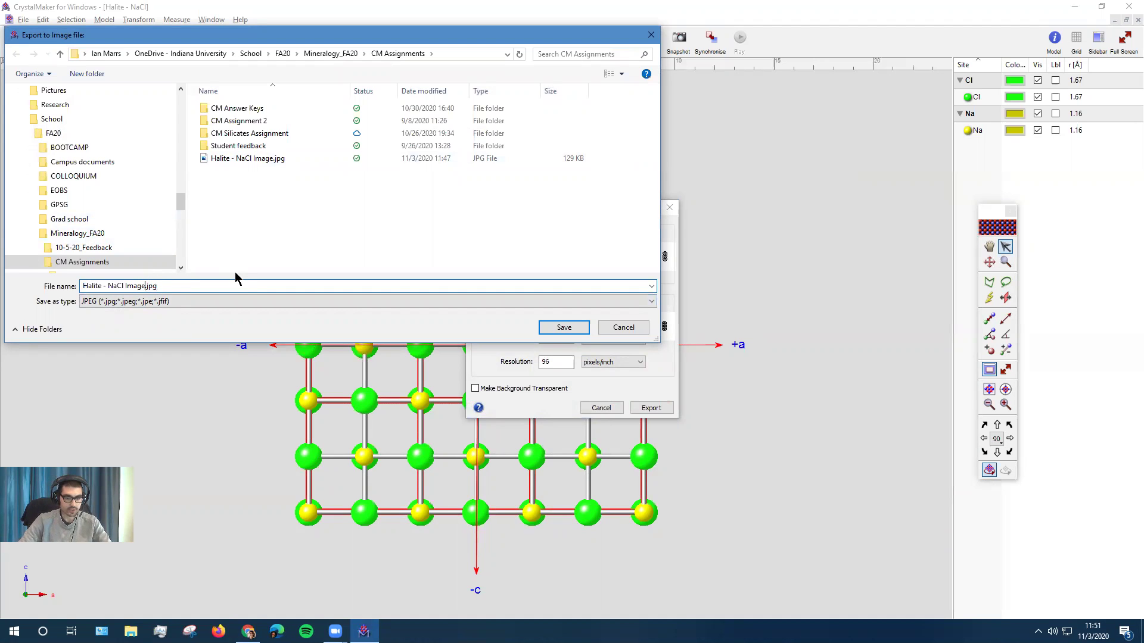
type("_baxis")
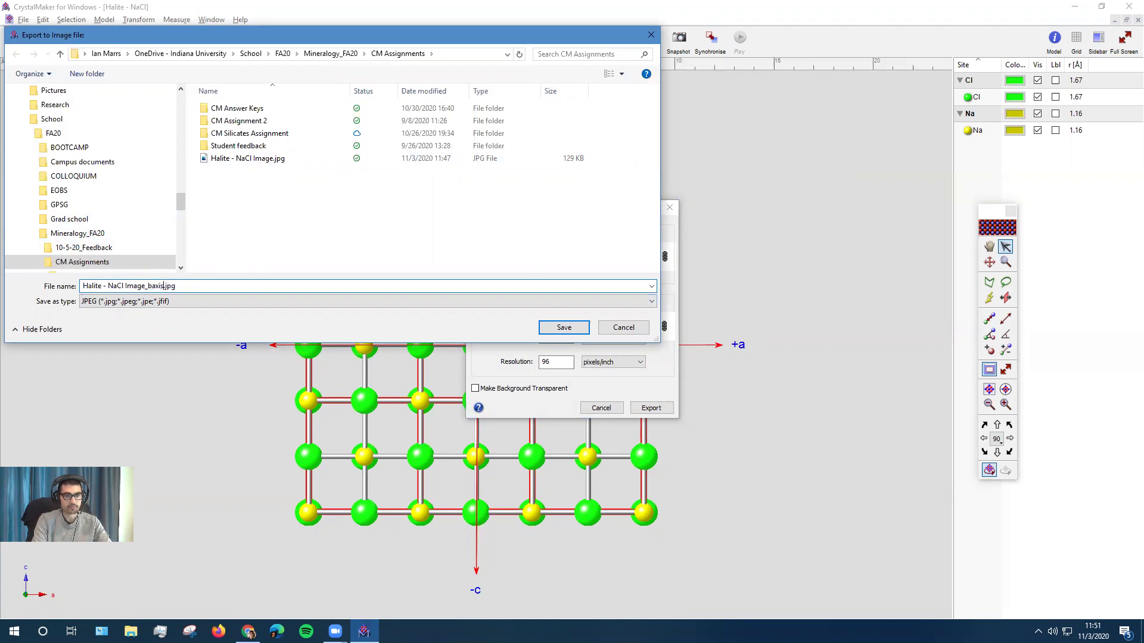
key("Return")
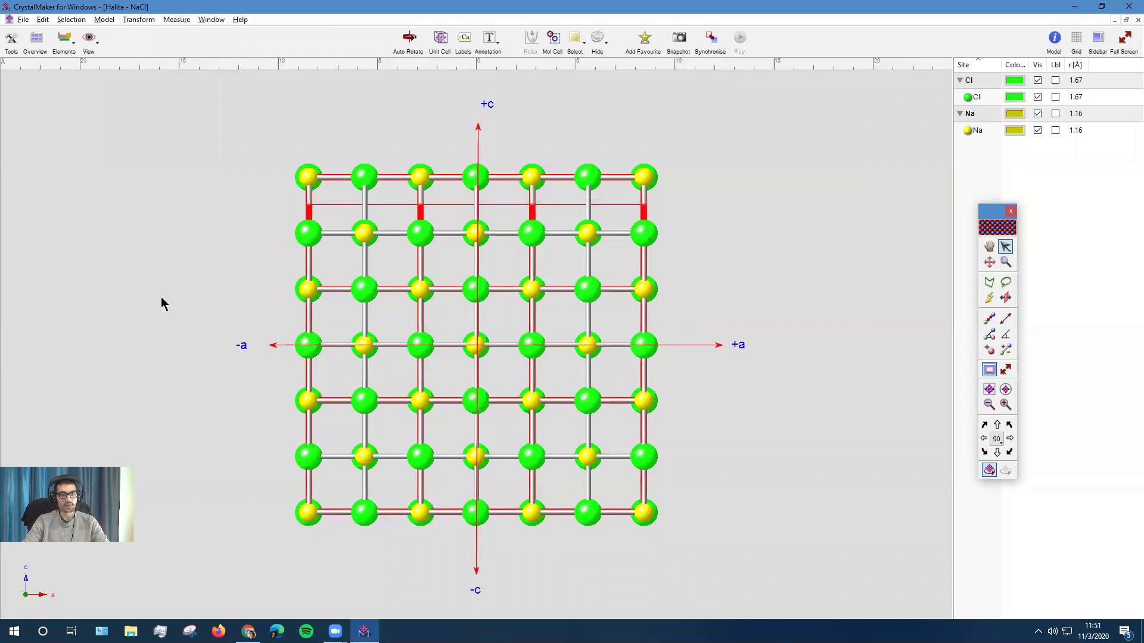
- Switch to the assignment document in Chrome and replace the Figure 2 placeholder with "Halite - NaCl Image_baxis.jpg" uploaded from the computer
key("alt+Tab")
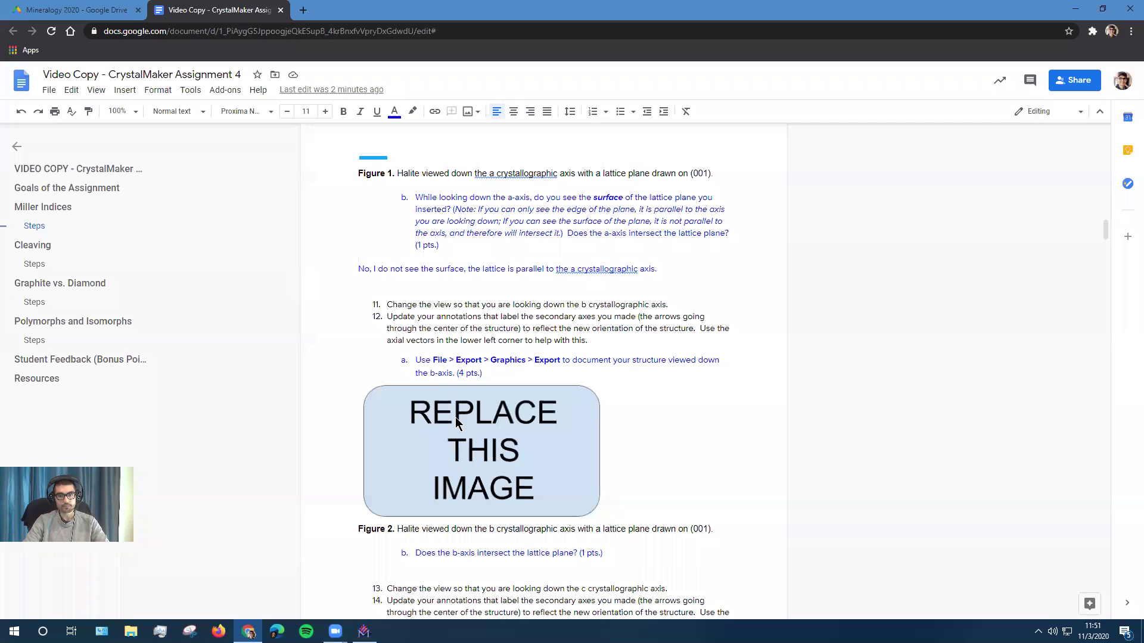
left_click(455, 417)
right_click(455, 417)
left_click(599, 307)
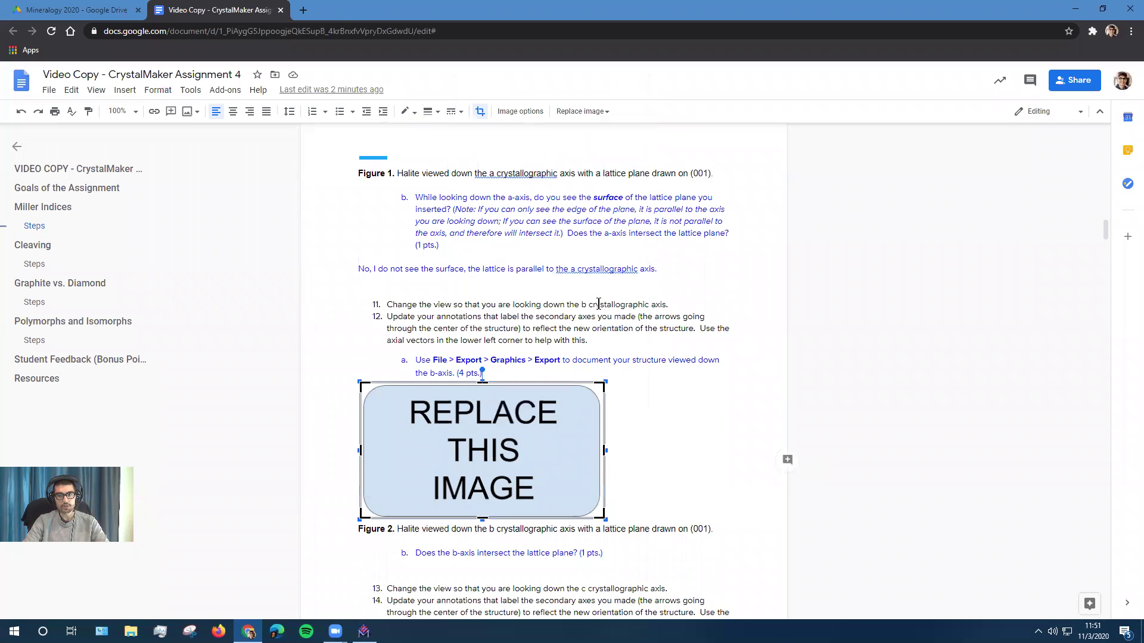
key("Escape")
right_click(552, 448)
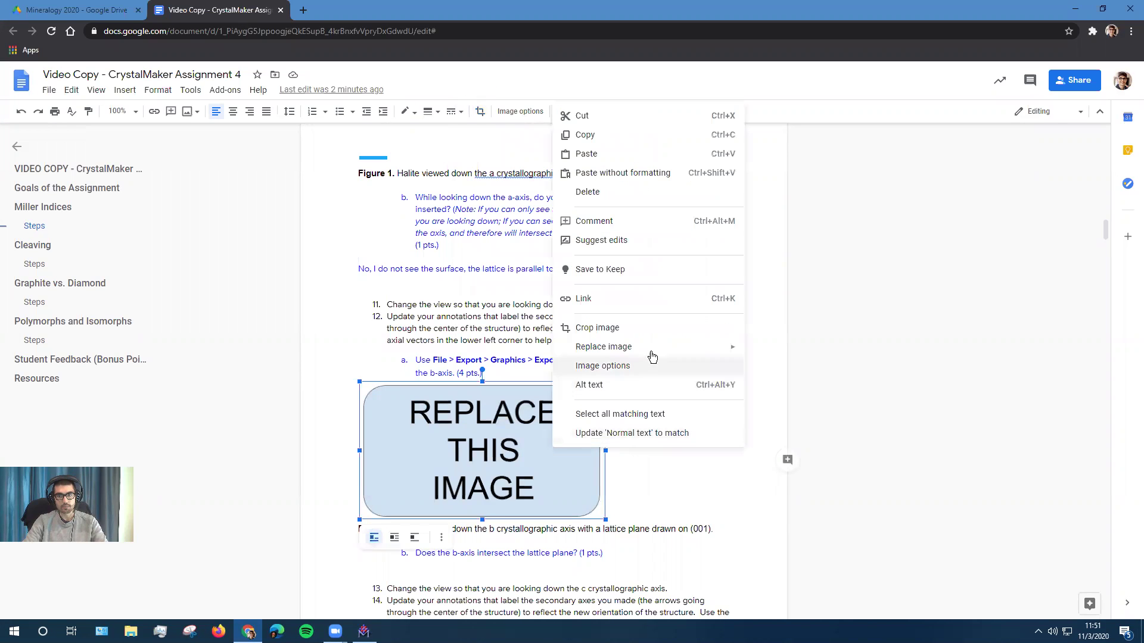
mouse_move(665, 352)
left_click(824, 356)
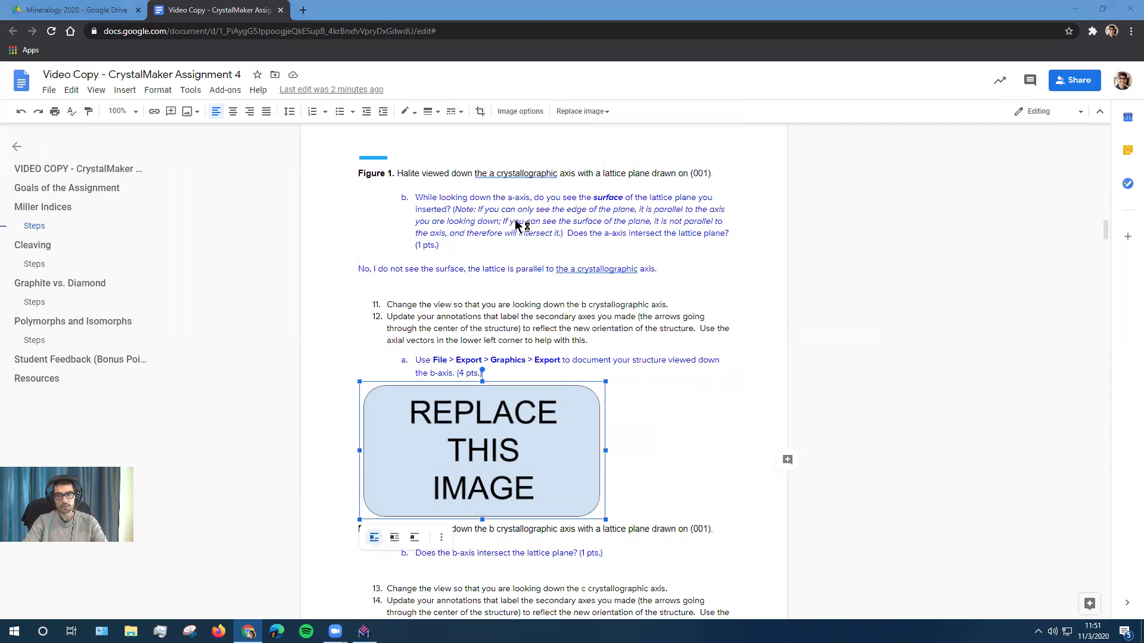
left_click(256, 145)
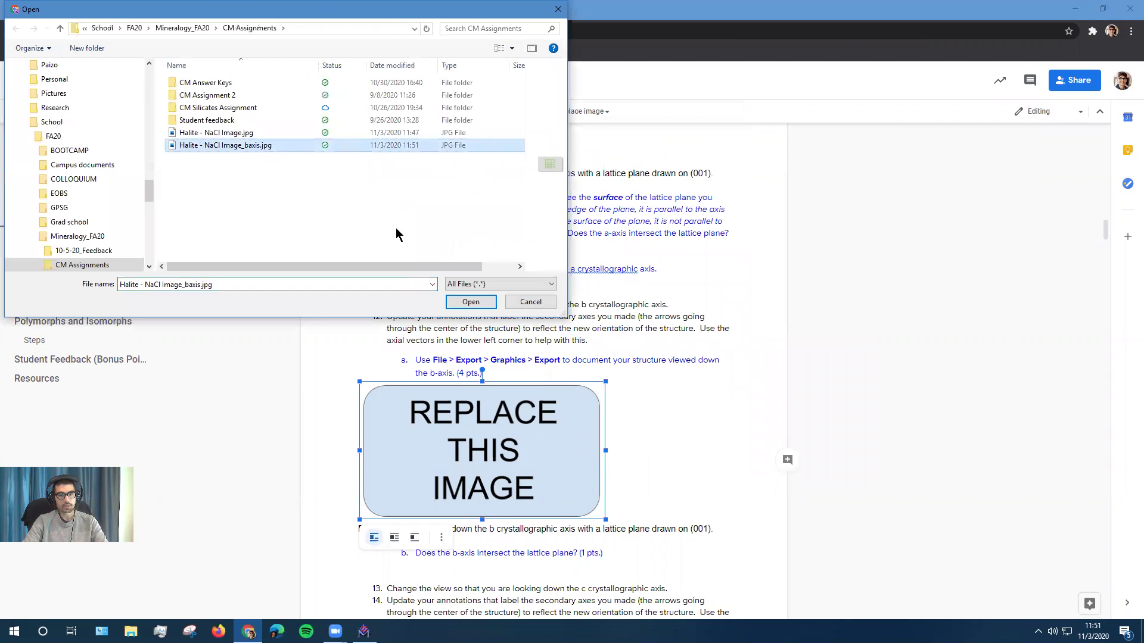
left_click(470, 302)
scroll(620, 340, "down", 5)
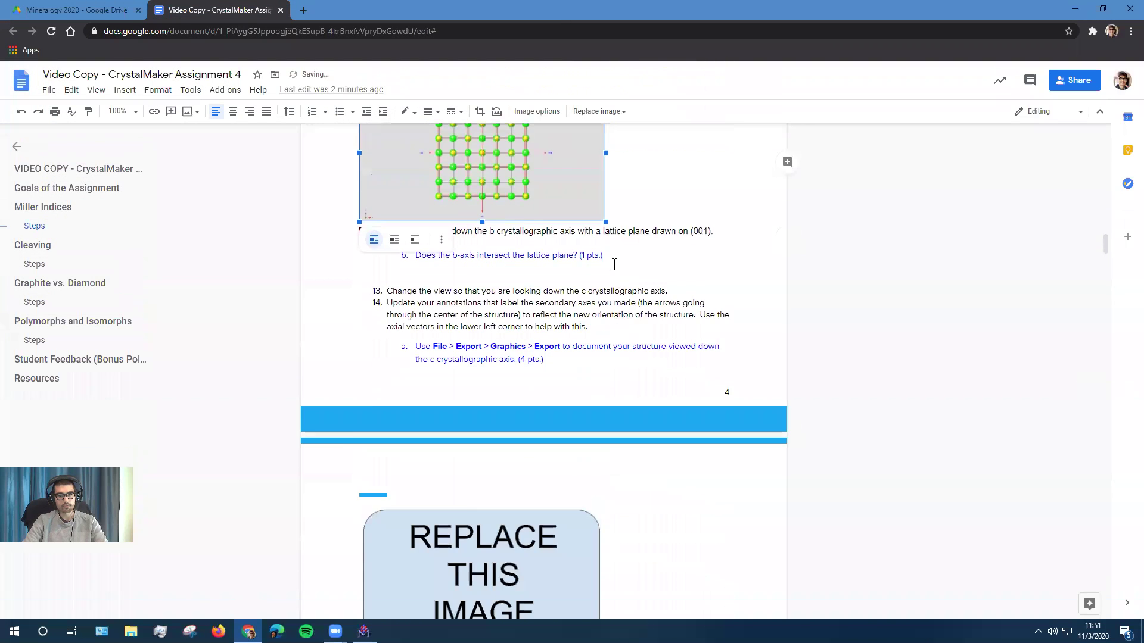
- Enlarge the Figure 2 image to about the text width and compare it with the halite model in CrystalMaker
left_click_drag(608, 221, 699, 301)
scroll(637, 417, "up", 2)
left_click(620, 448)
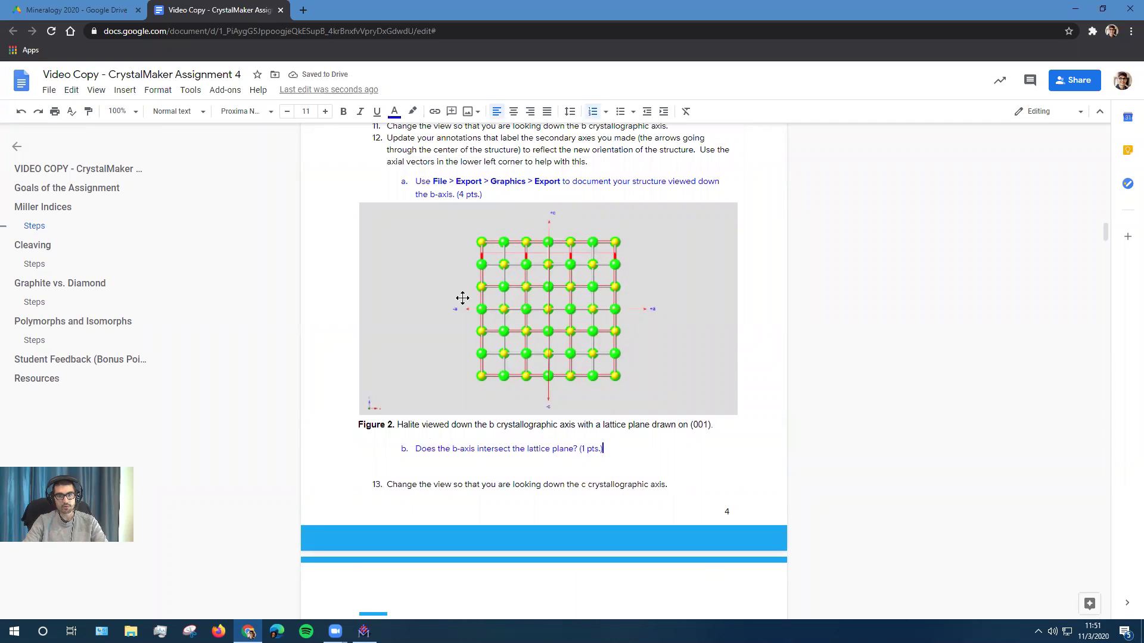
key("alt+Tab")
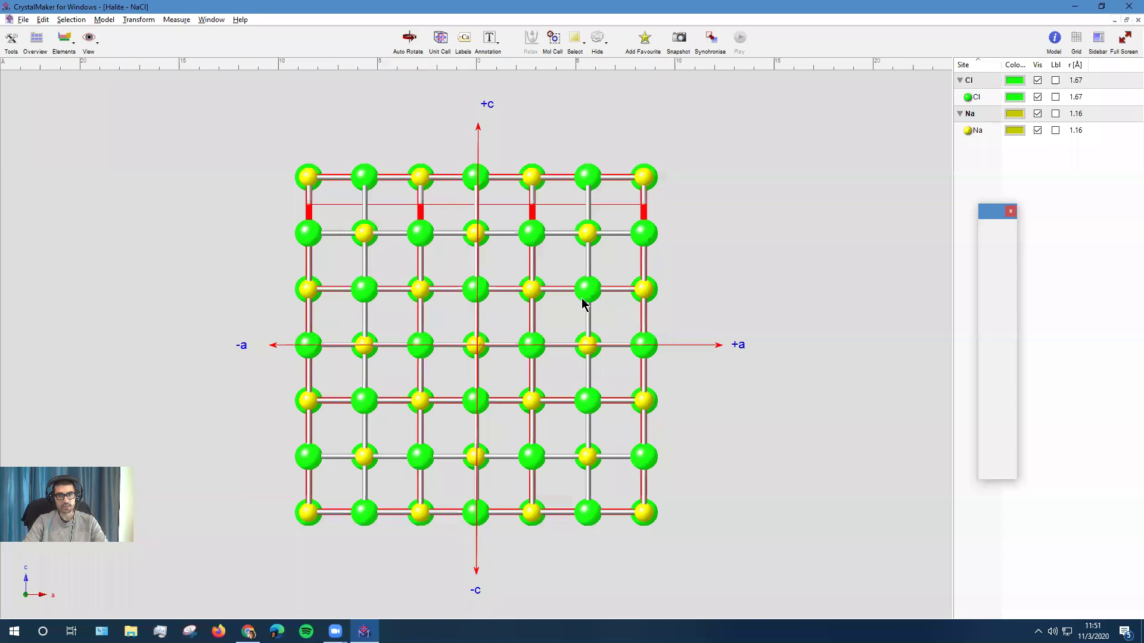
key("alt+Tab")
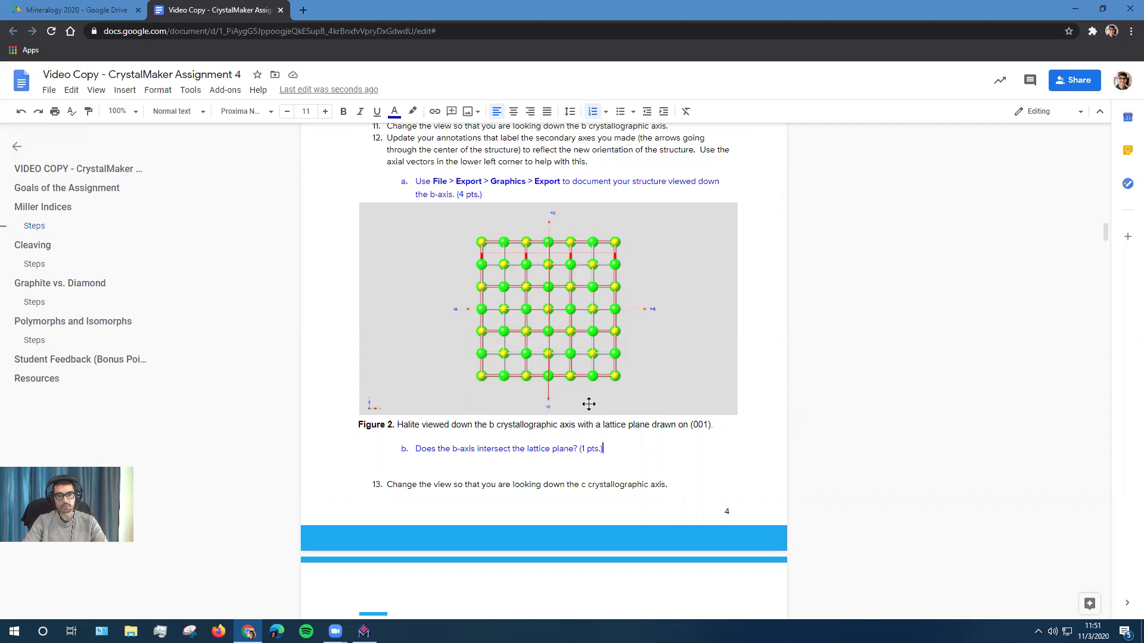
- Append "No, the a-axis does not intersect the lattice plane." to the answer under the a-axis question below Figure 1
scroll(589, 405, "up", 1)
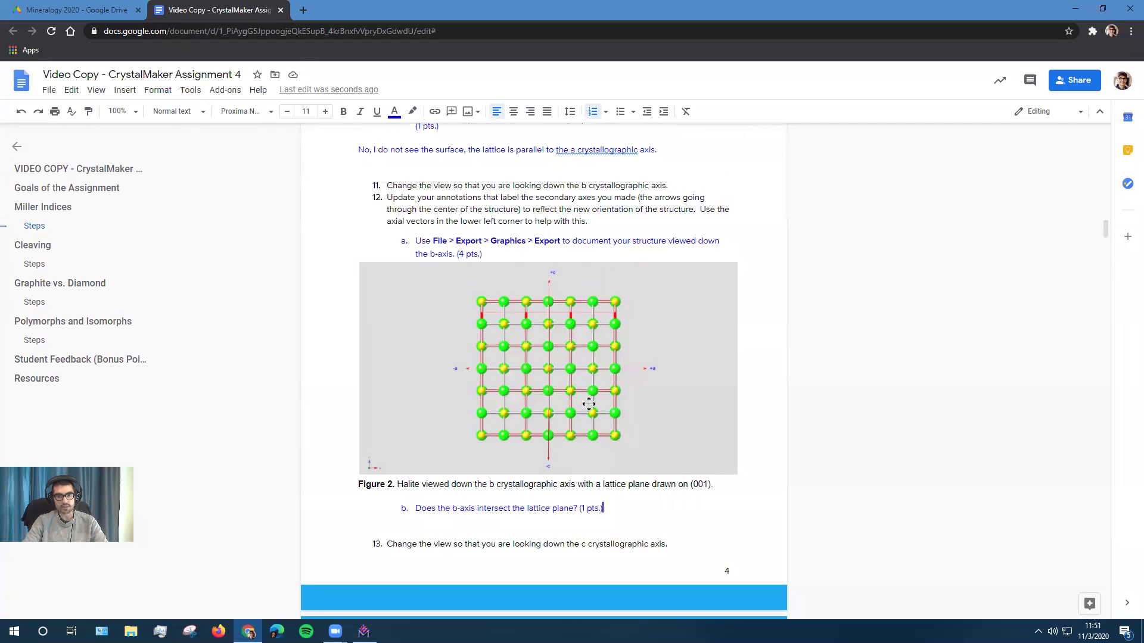
scroll(589, 405, "up", 1)
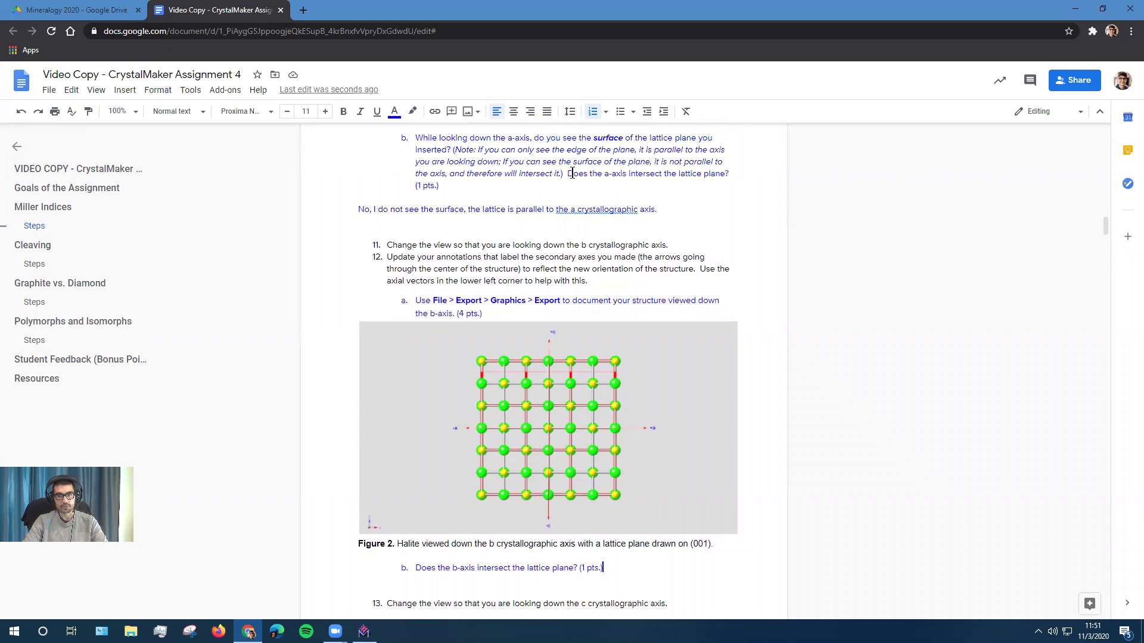
left_click_drag(568, 173, 728, 168)
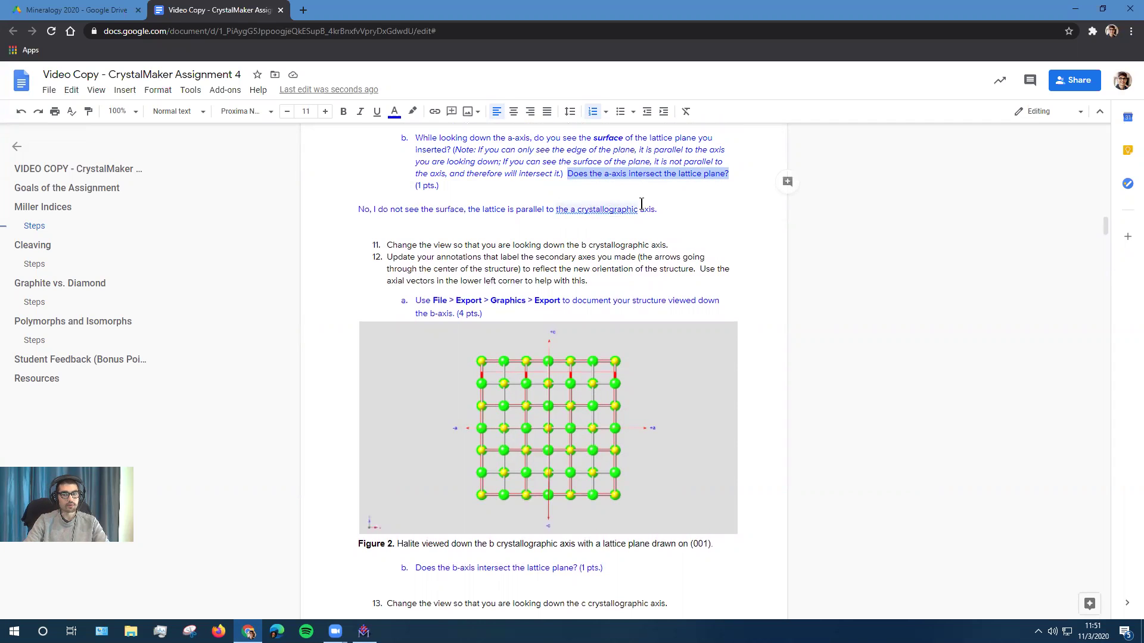
left_click(662, 208)
scroll(504, 197, "up", 6)
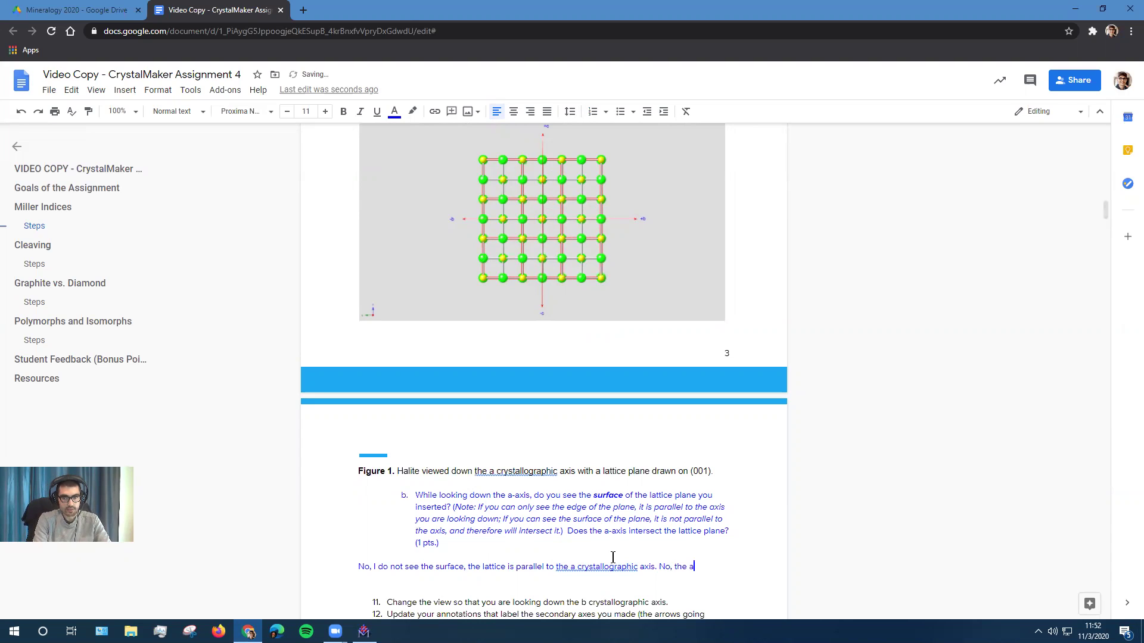
type("No, the a-axis does not intersect the lattice plane.")
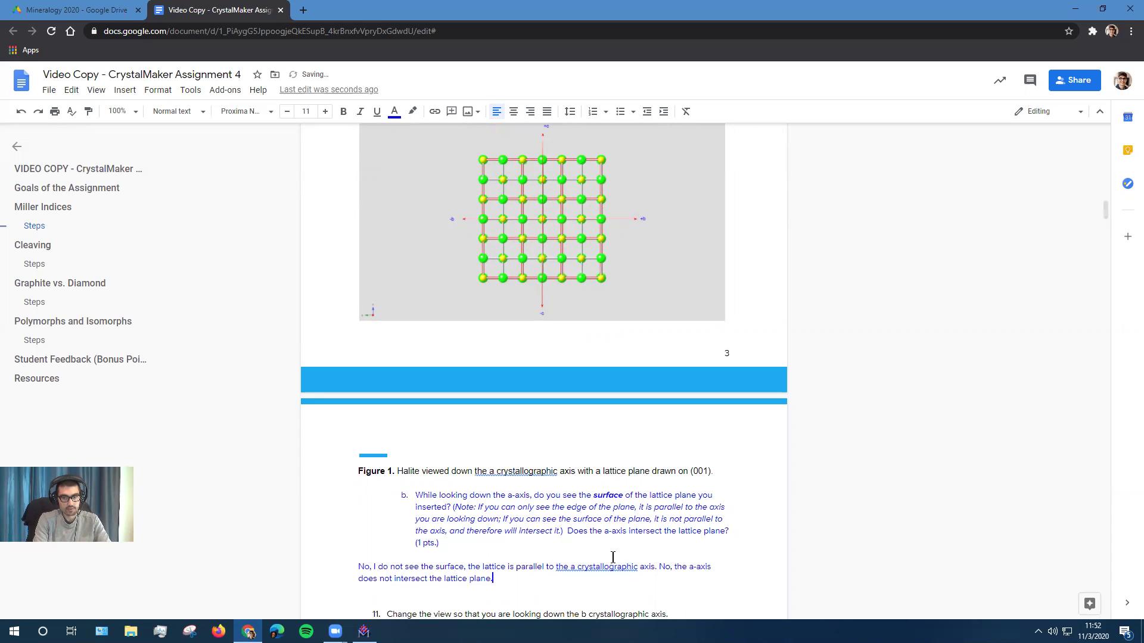
- Switch to CrystalMaker and move the lattice plane down the c-axis to between the second and third atom rows
scroll(611, 557, "down", 2)
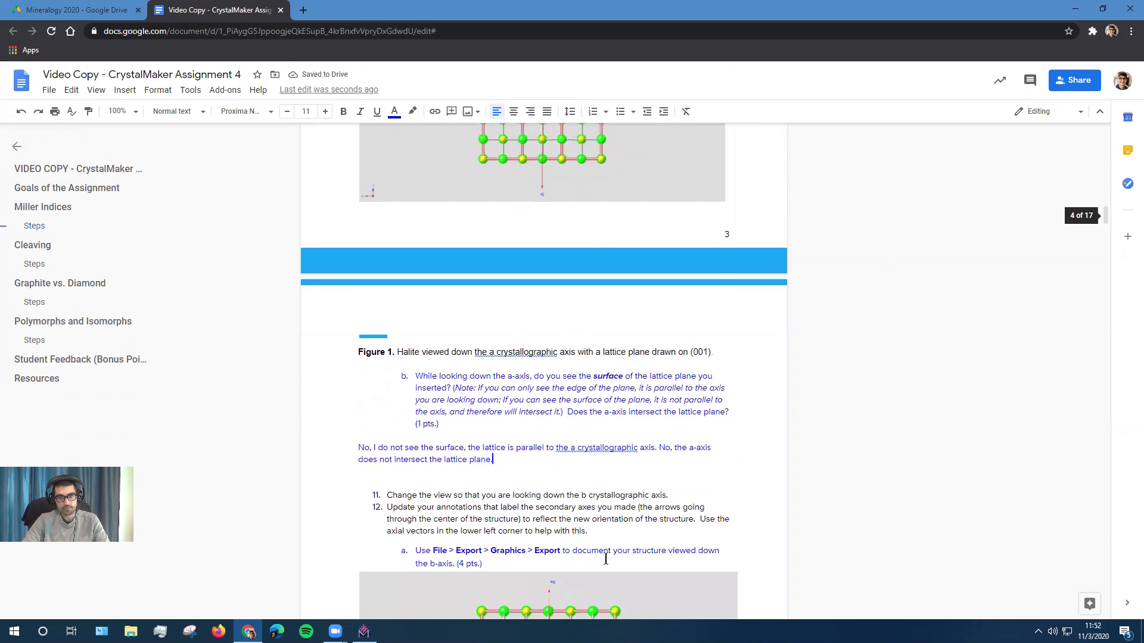
scroll(605, 559, "down", 7)
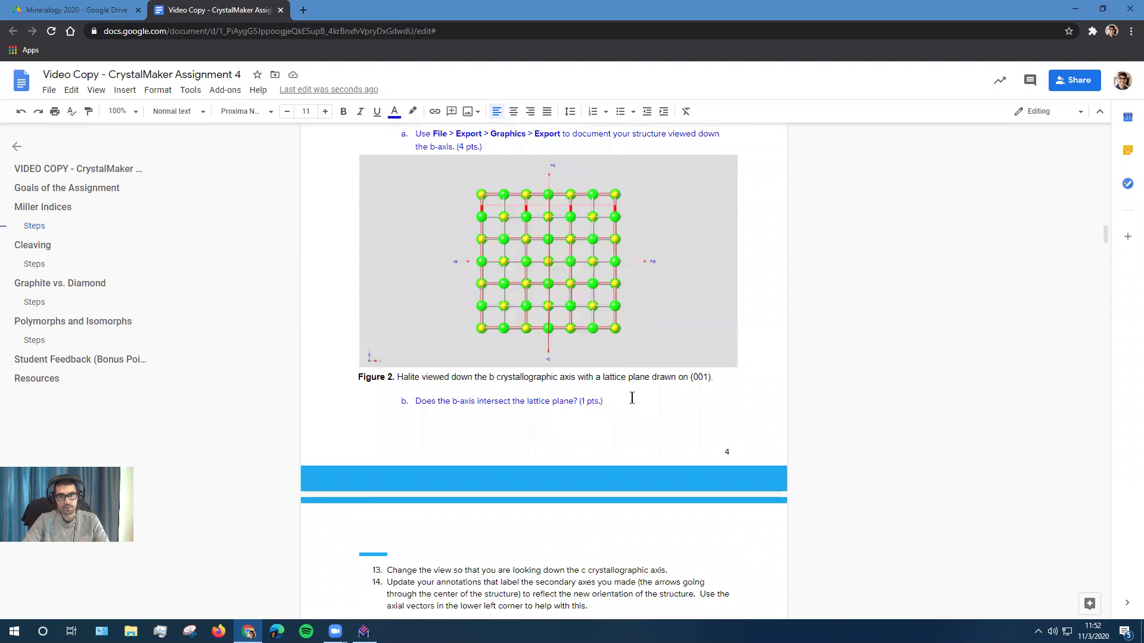
key("alt+Tab")
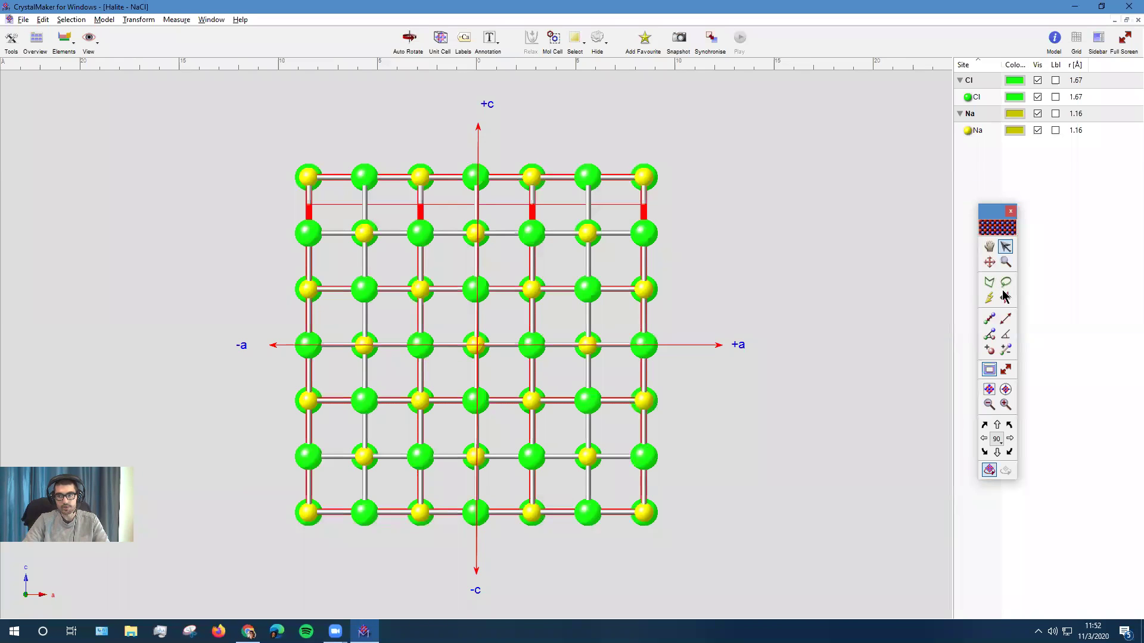
left_click_drag(579, 201, 559, 260)
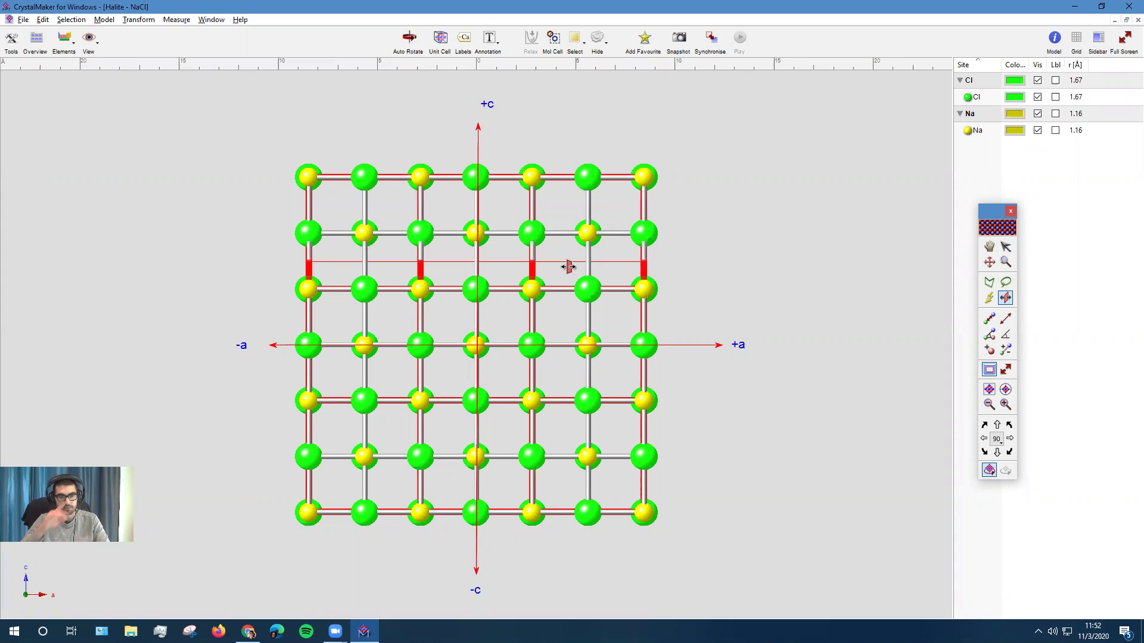
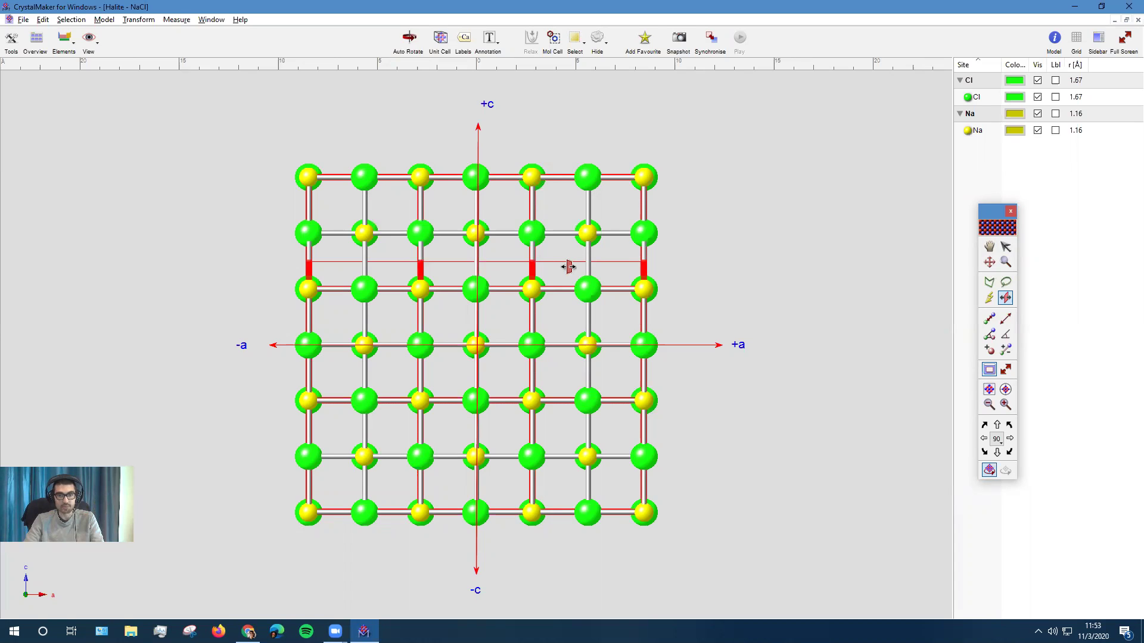
- Switch to the assignment in Chrome and answer the b-axis question: "No, the b-axis does not intersect the plane, it is parallel to the lattice plane."
key("alt+Tab")
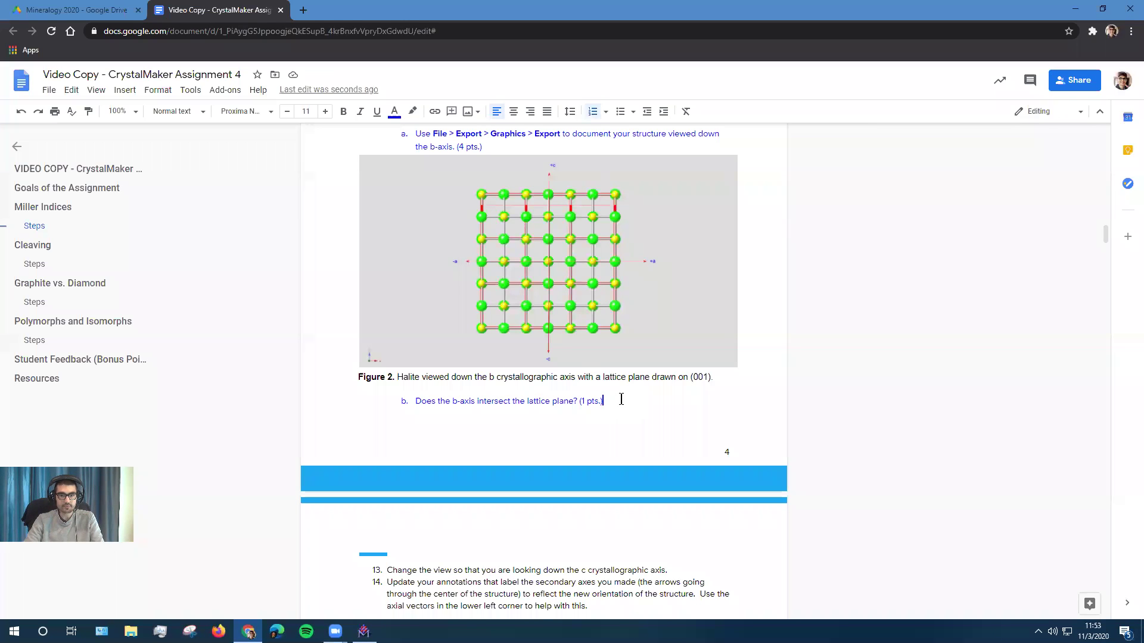
key("Return")
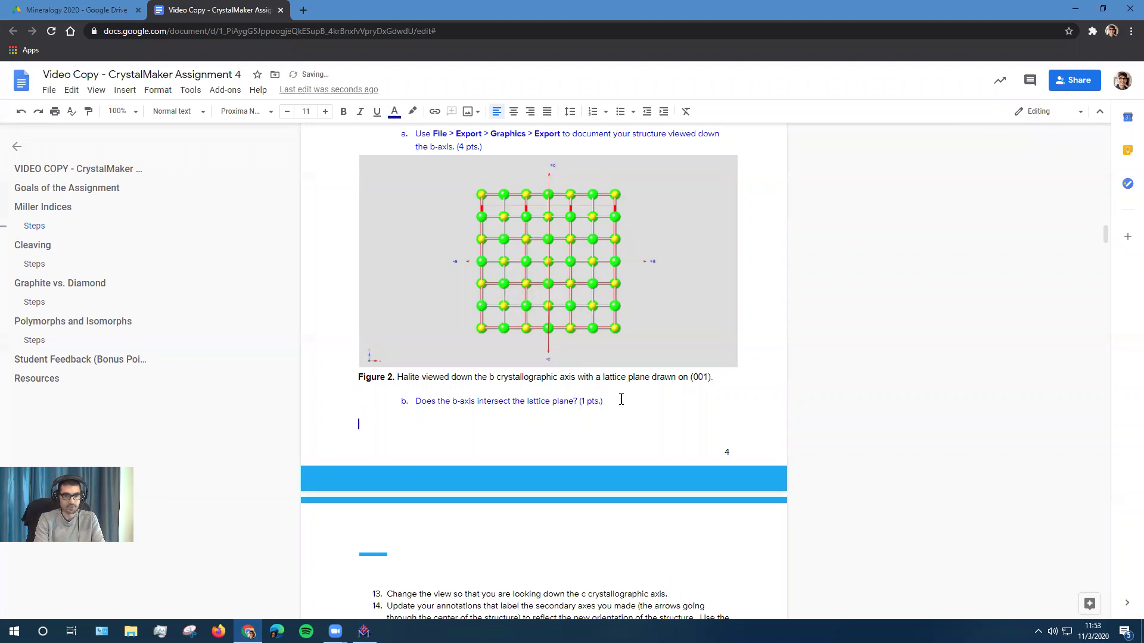
type("No, the b-axis does not inte")
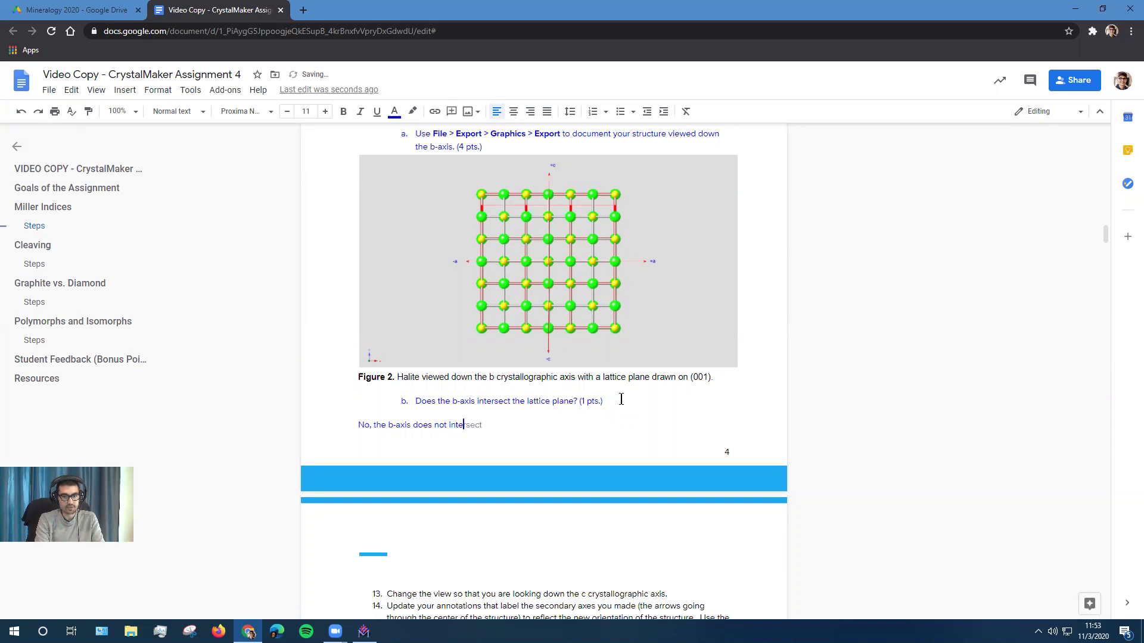
type("rsect the plane, it is parall")
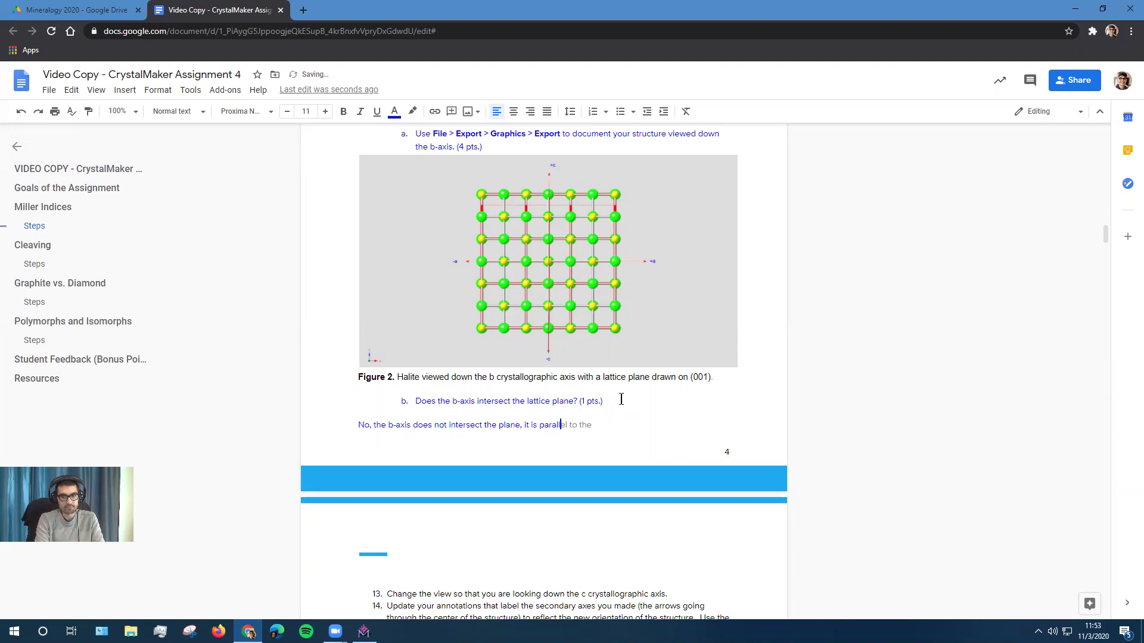
type("el t")
key("Tab")
type("lattice")
key("Tab")
type(".")
- Check assignment steps 13 and 14, then switch to CrystalMaker and view the halite structure down the c-axis
scroll(620, 399, "down", 2)
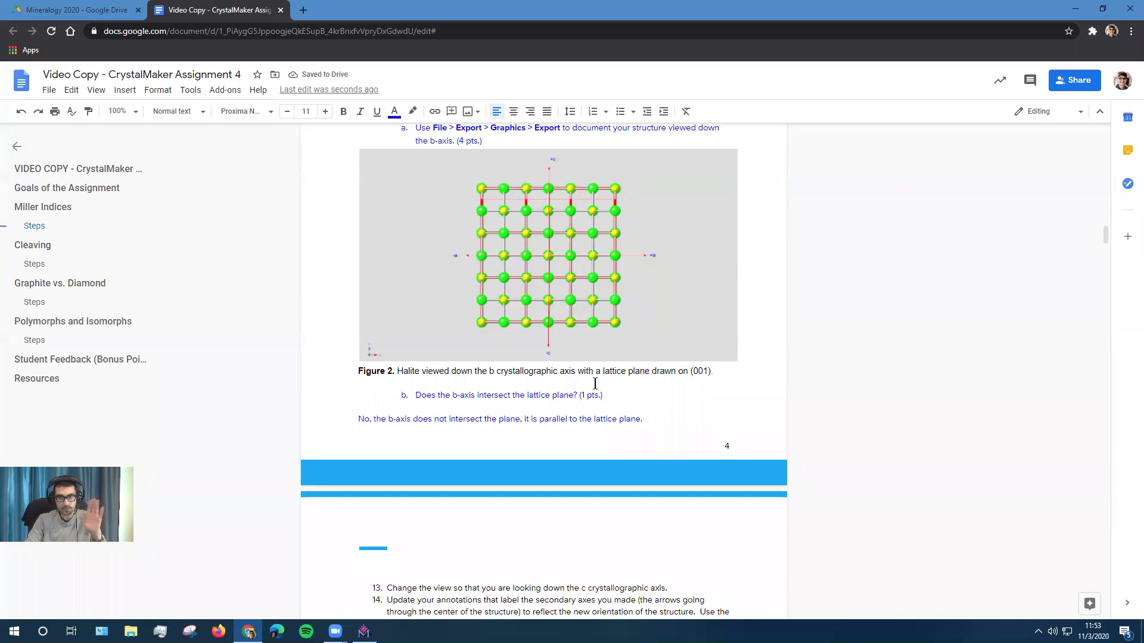
scroll(509, 358, "down", 1)
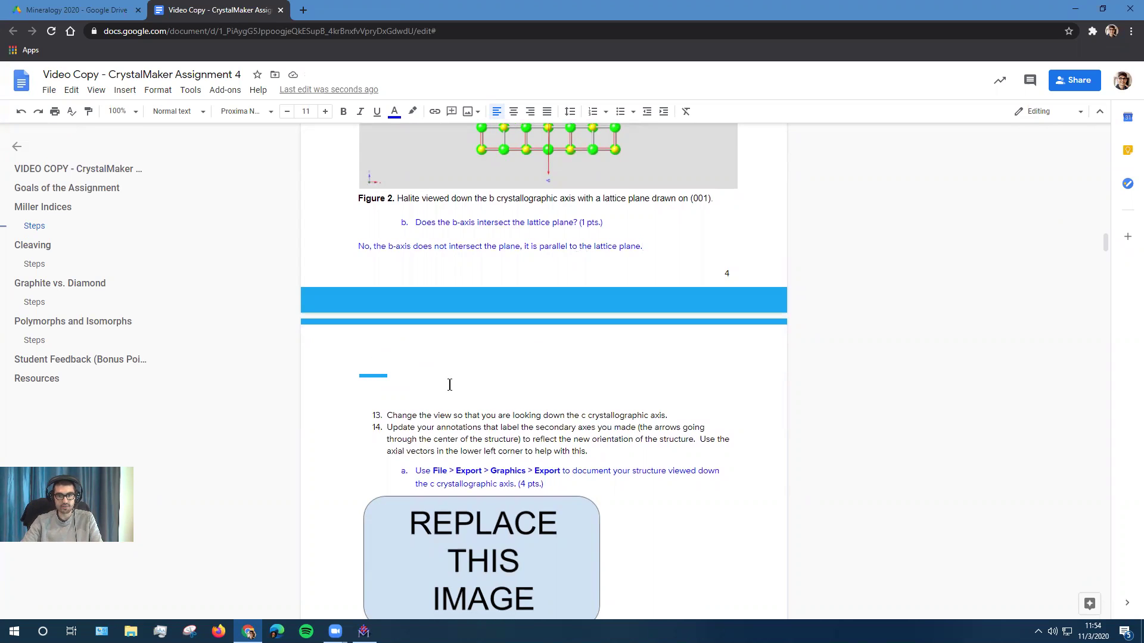
scroll(449, 384, "down", 2)
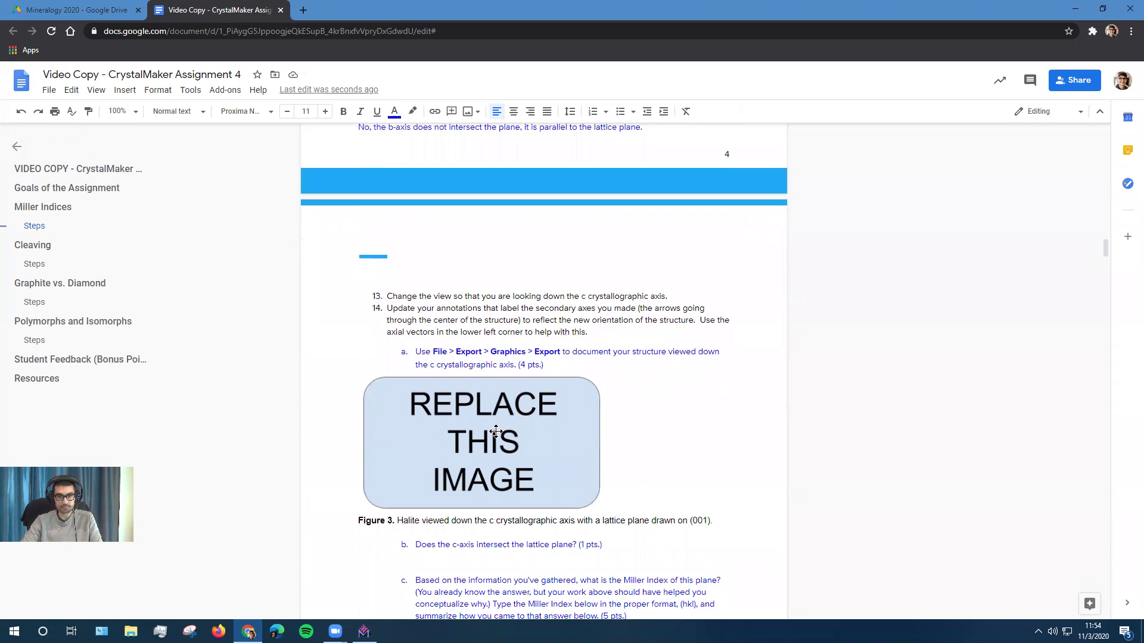
key("alt+Tab")
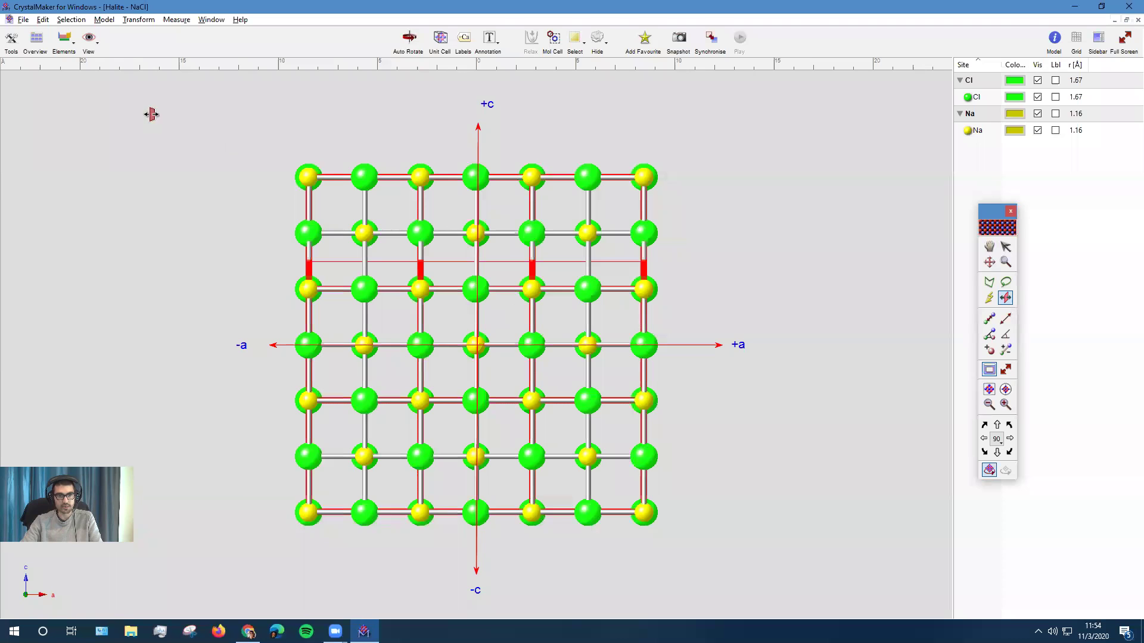
left_click(89, 38)
left_click(88, 88)
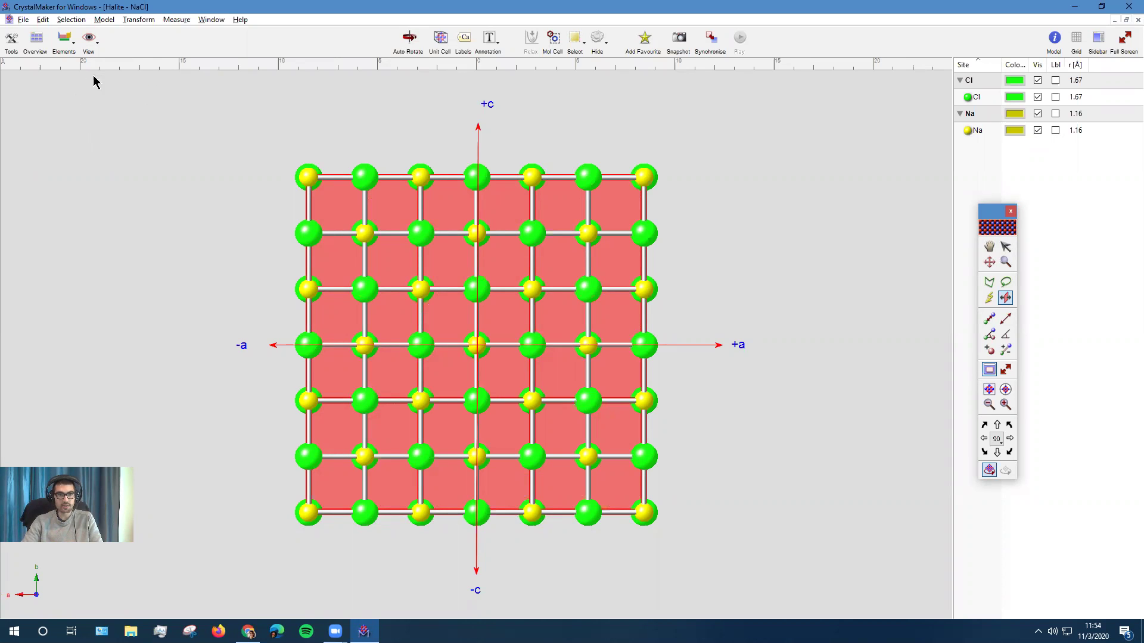
- Rotate the model to examine the lattice plane from other angles, then return to the view down the c-axis
left_click(989, 246)
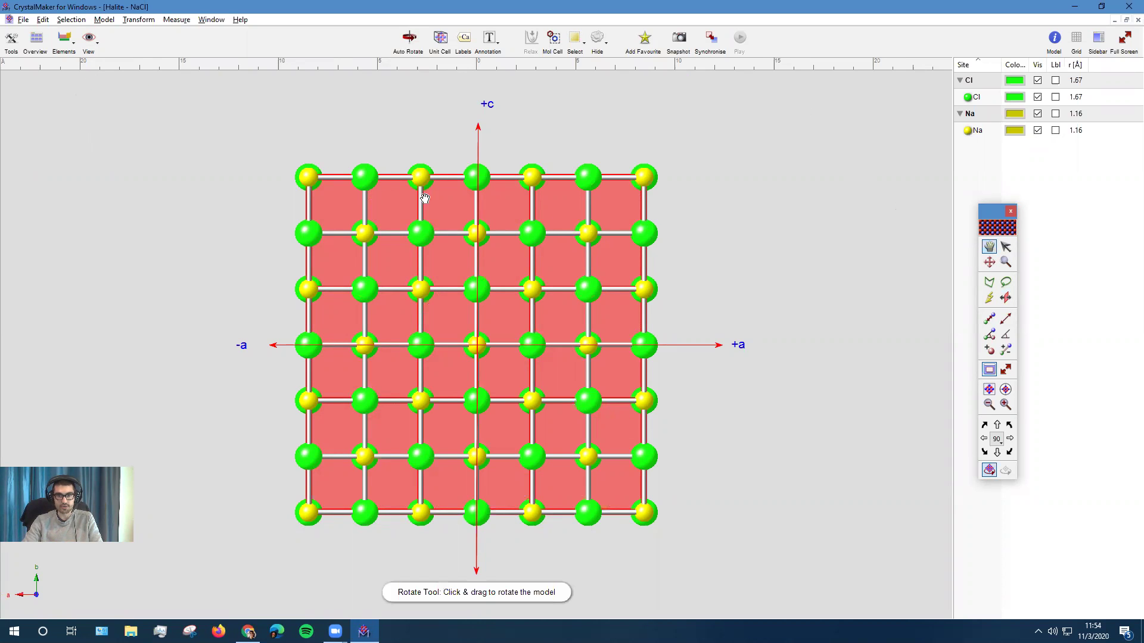
left_click_drag(238, 201, 398, 302)
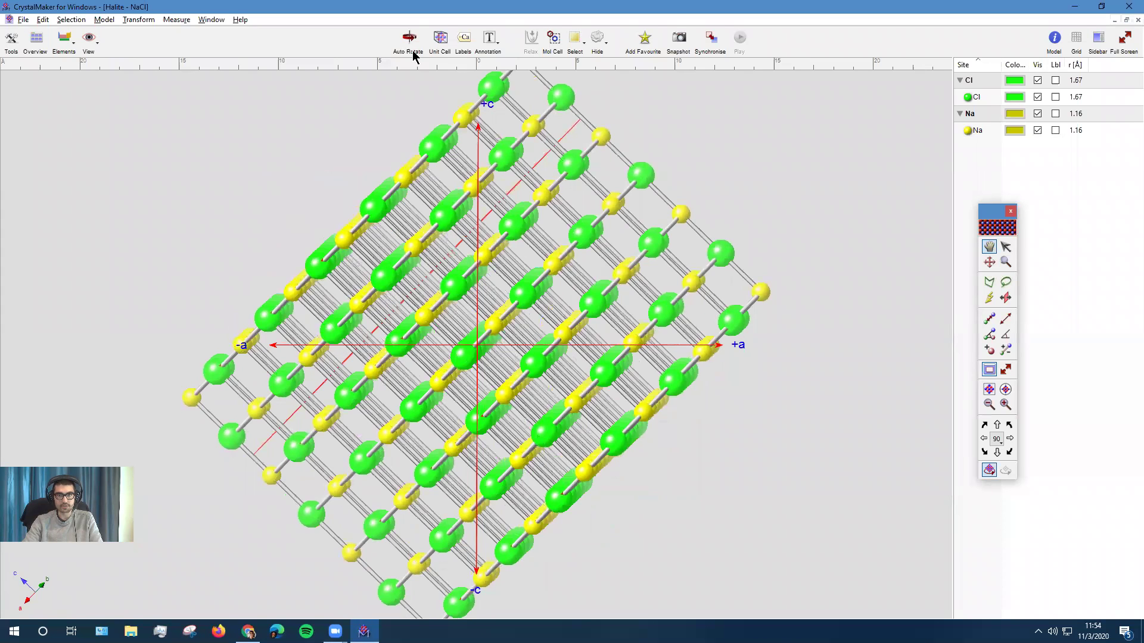
left_click(89, 39)
left_click(90, 83)
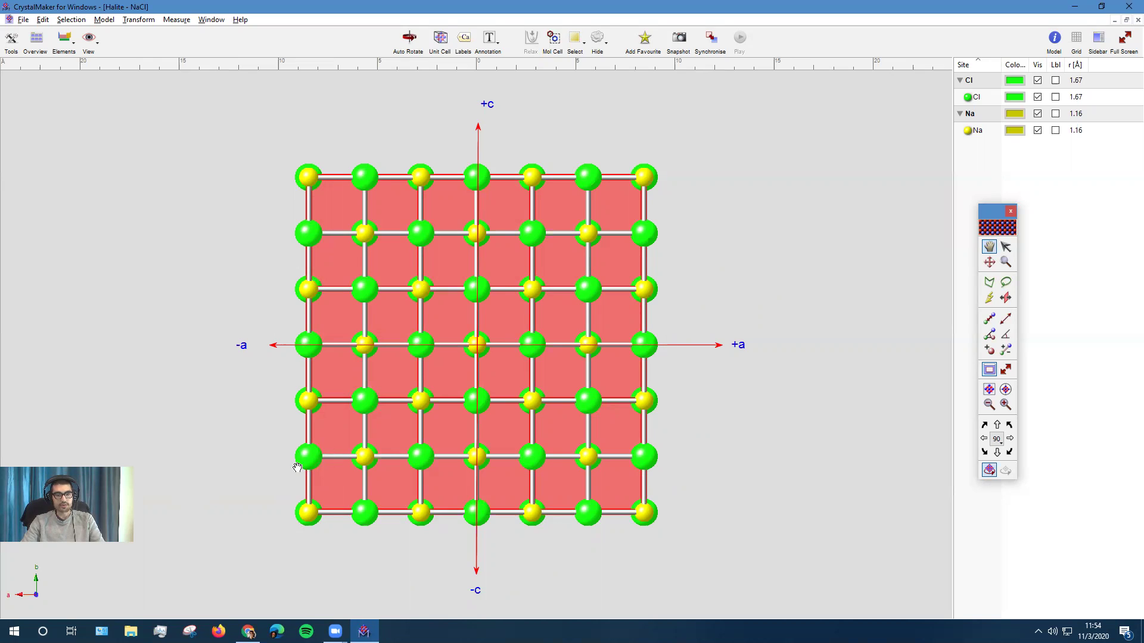
- Change the annotation at the upward axis arrow to "+b" to match the c-axis view
left_click(1007, 248)
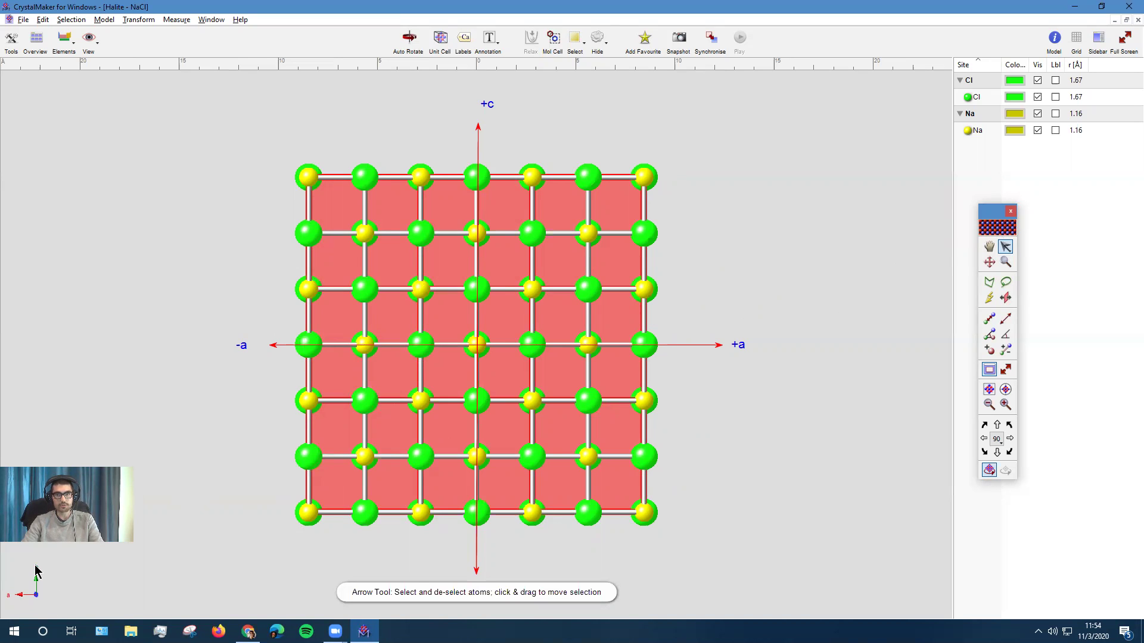
double_click(487, 103)
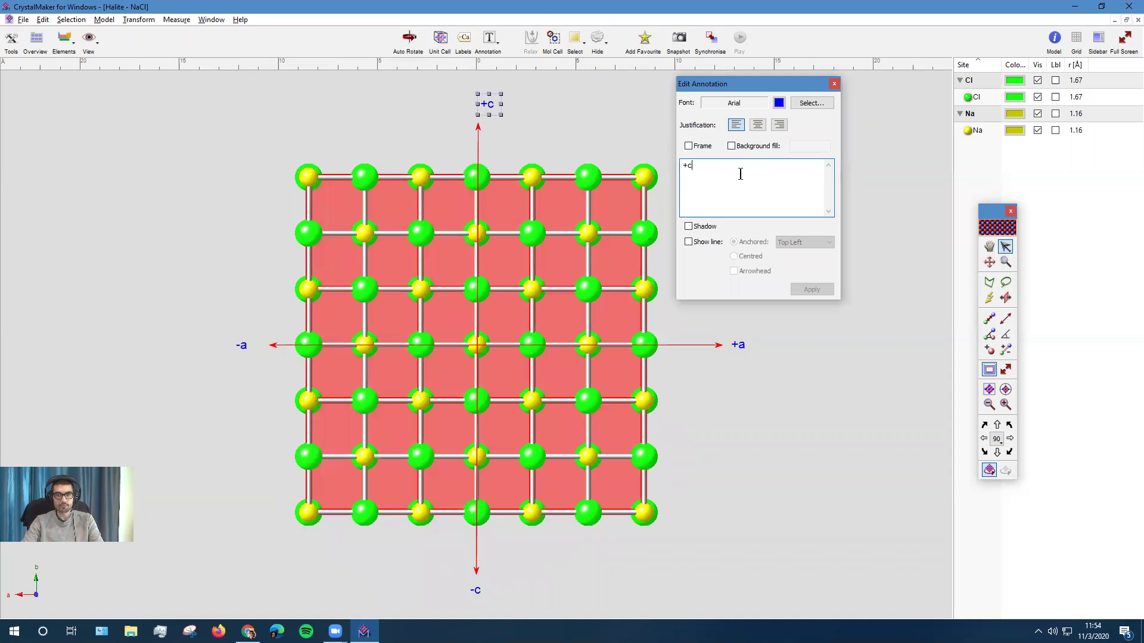
key("BackSpace")
type("b")
left_click(813, 291)
left_click(834, 84)
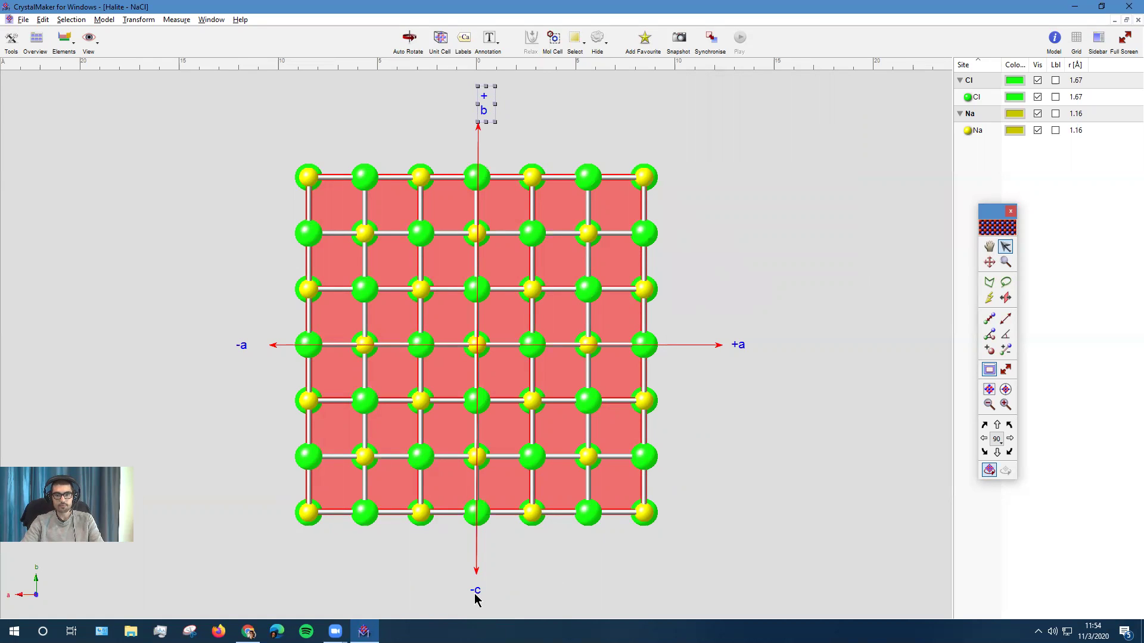
- Change the annotation at the downward axis arrow to "-b" and close the annotation editor
double_click(477, 593)
left_click(703, 179)
key("BackSpace")
type("b")
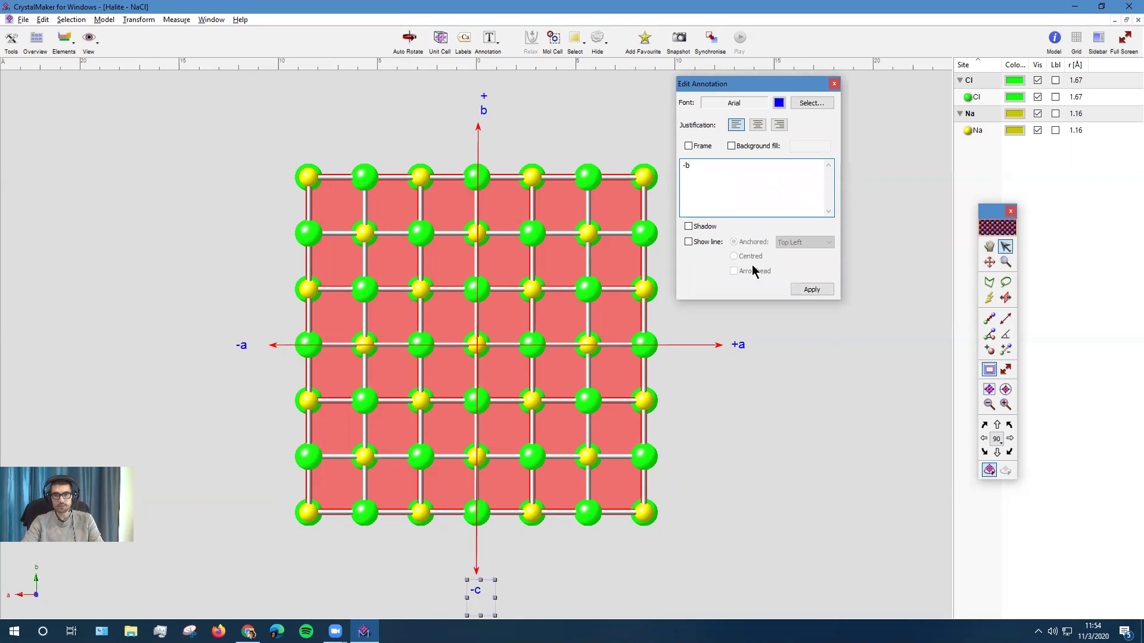
left_click(799, 292)
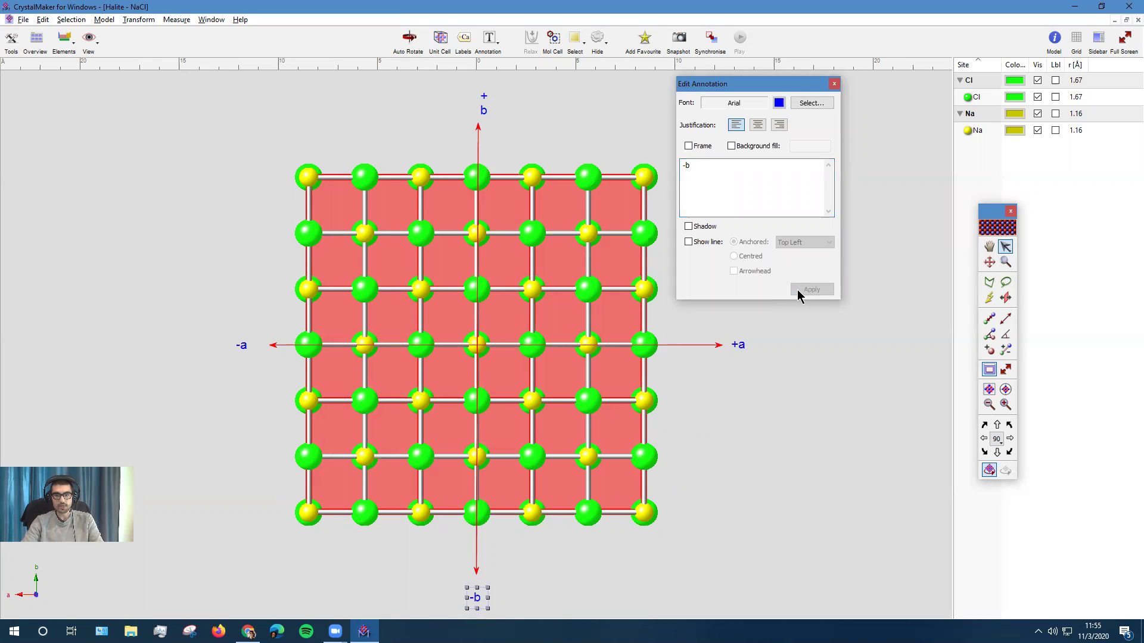
left_click(834, 84)
- Widen the "+b" annotation box so its text fits on one line, and reposition it above the upward arrow
left_click(493, 110)
left_click_drag(496, 108, 506, 105)
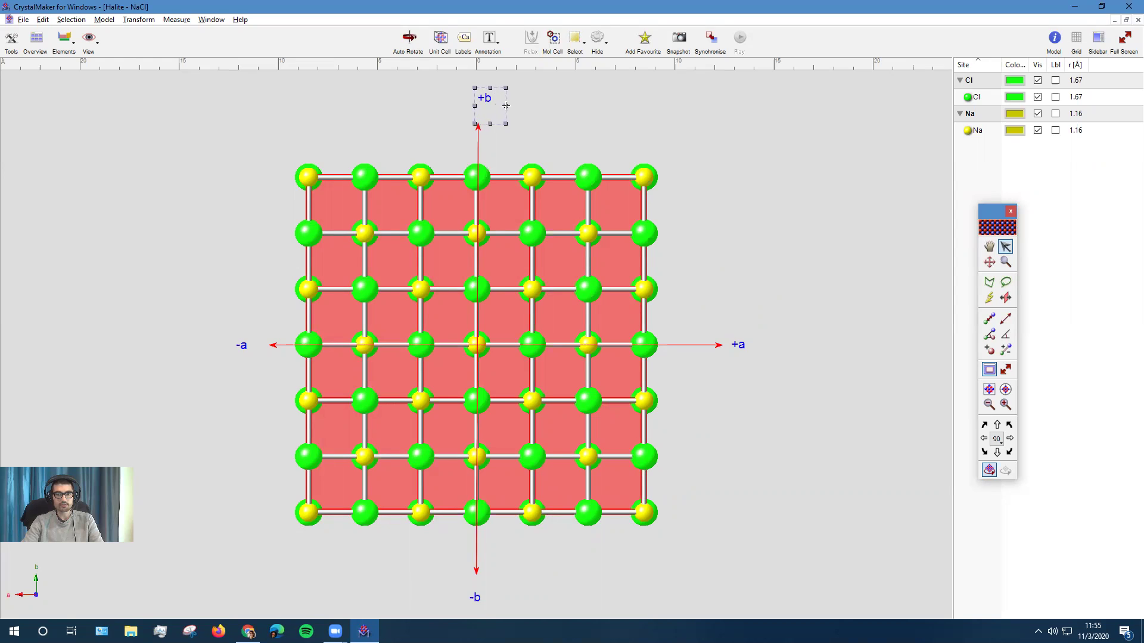
left_click(483, 103)
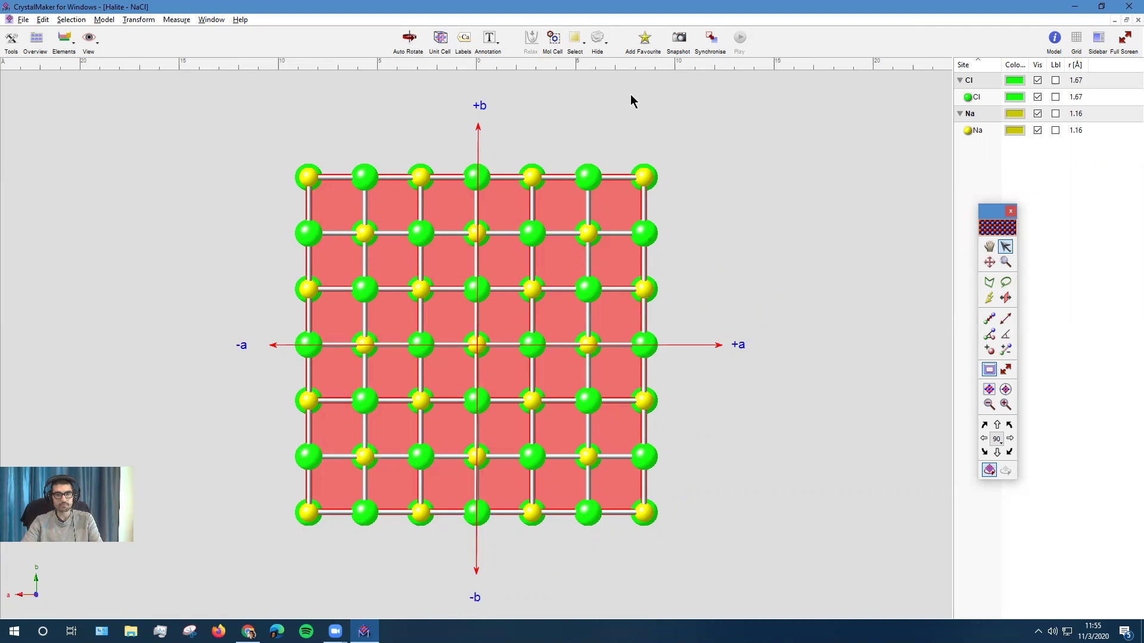
- Export the c-axis view of halite from CrystalMaker as a JPEG named "Halite - NaCl Image_caxis.jpg" in the CM Assignments folder
key("alt+Tab")
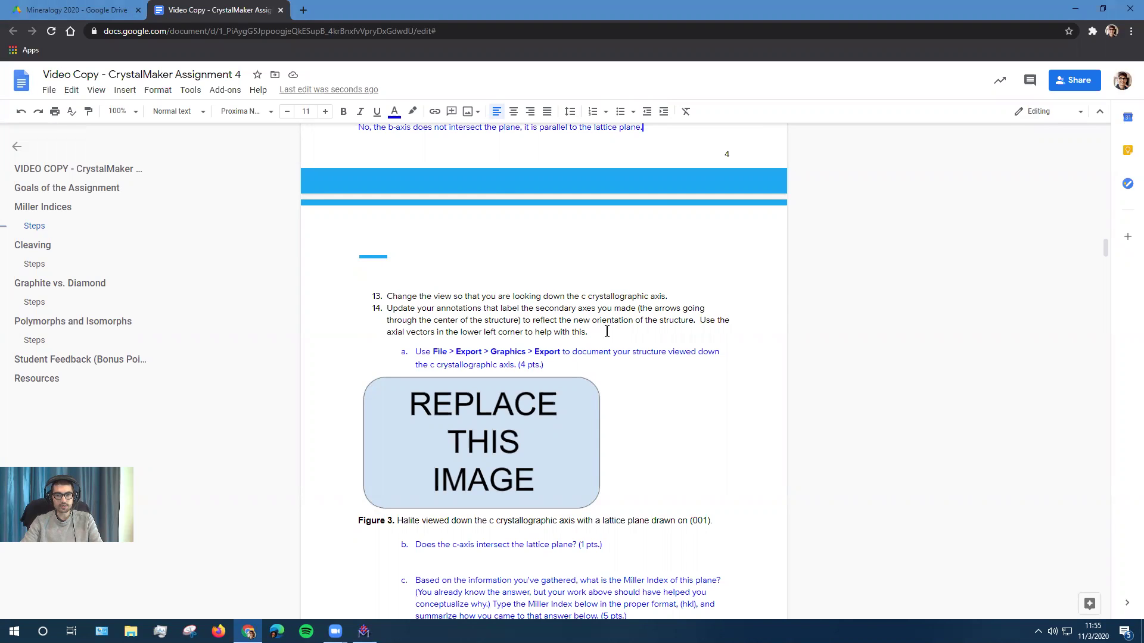
left_click(462, 400)
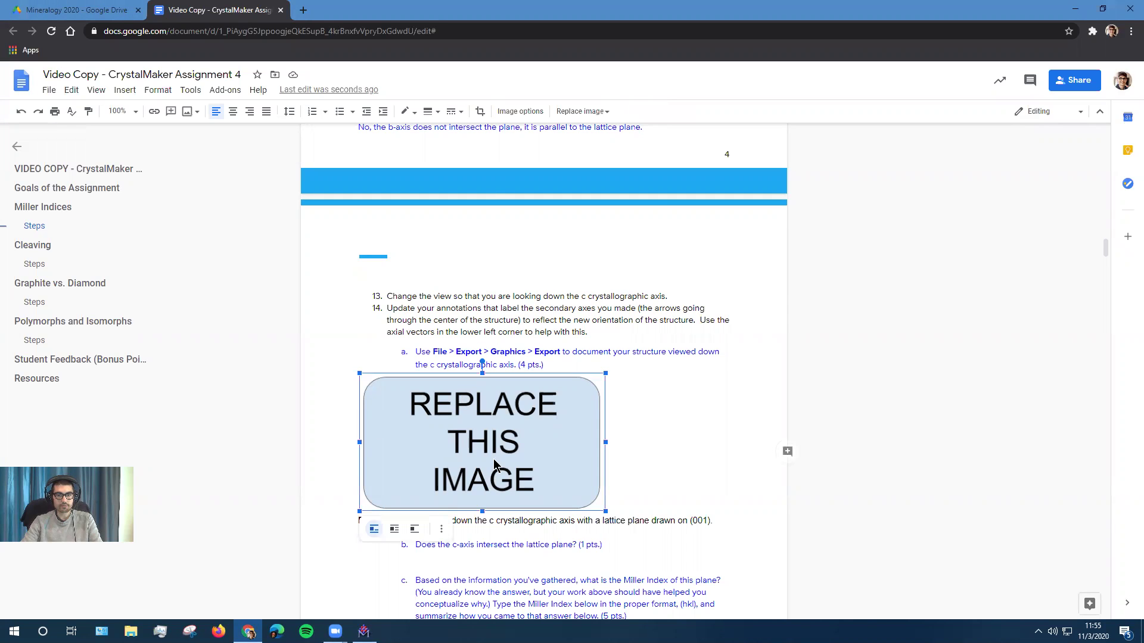
left_click(573, 361)
key("alt+Tab")
left_click(23, 19)
mouse_move(145, 247)
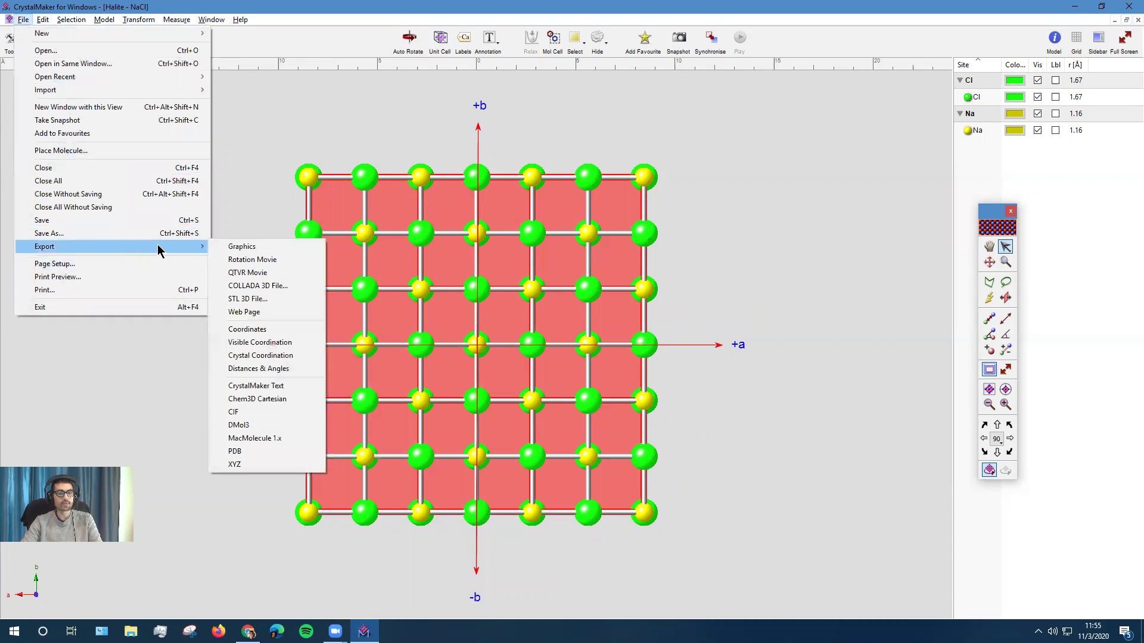
left_click(242, 247)
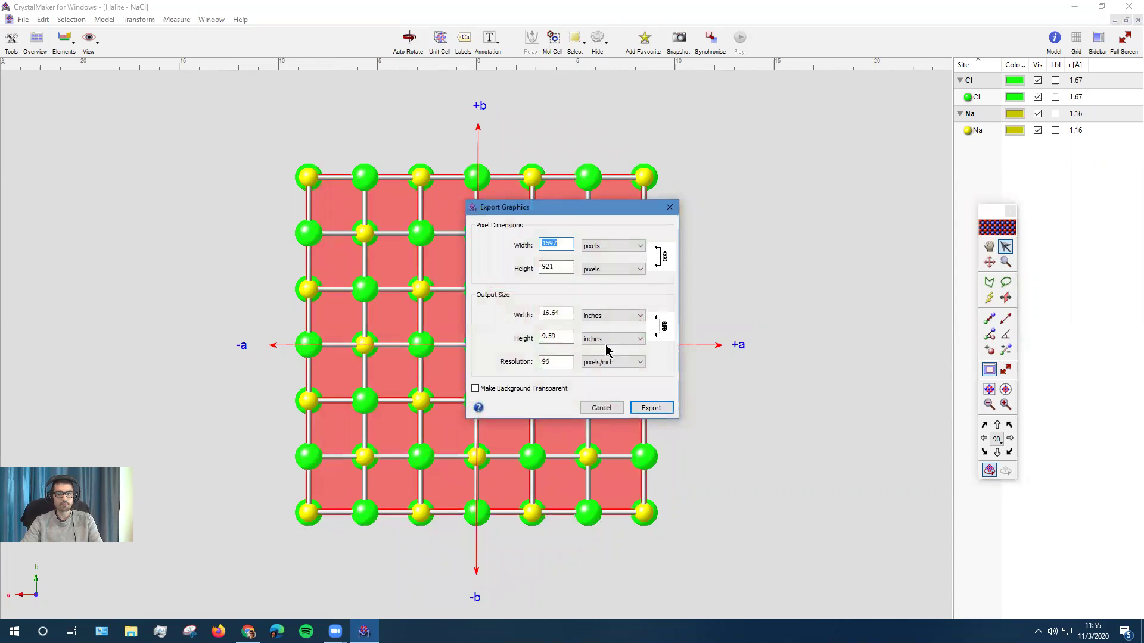
left_click(651, 408)
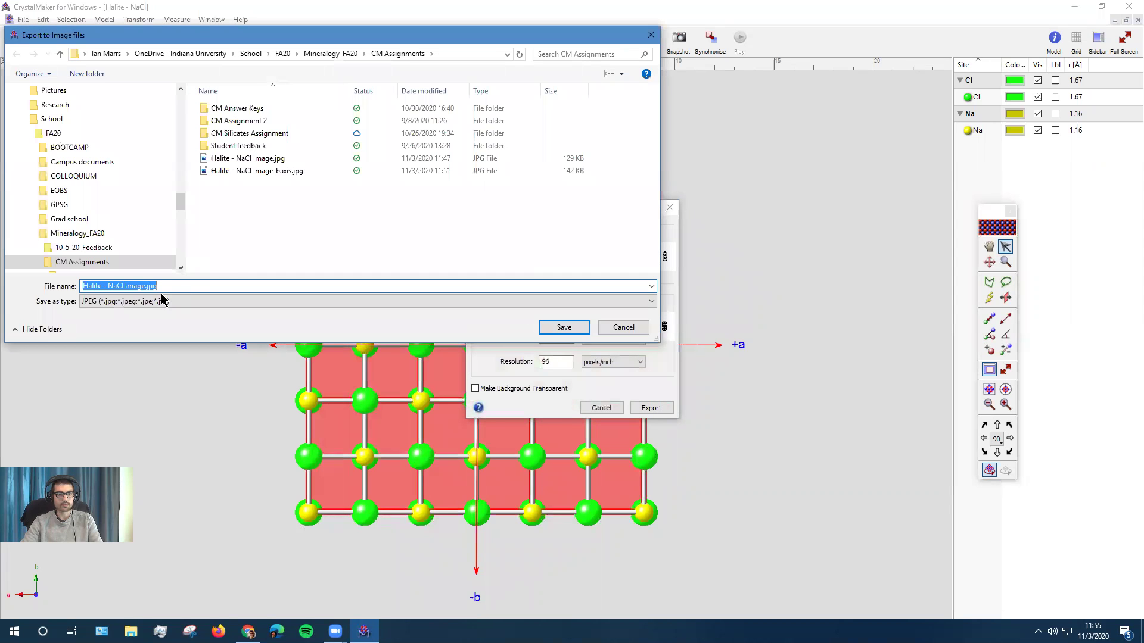
left_click(145, 287)
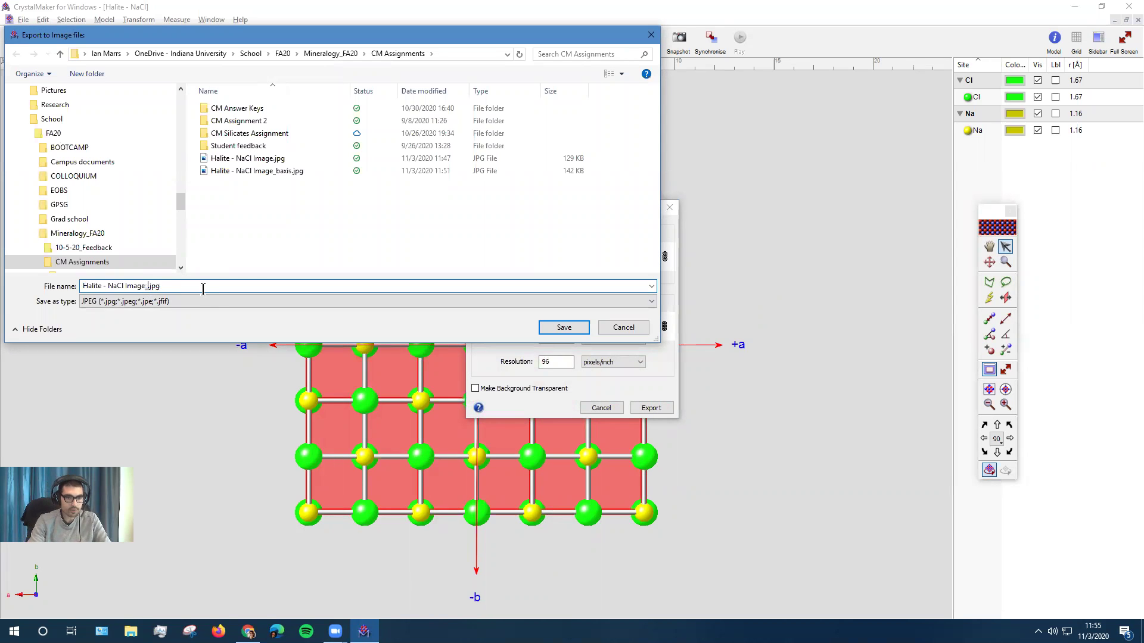
type("_caxis")
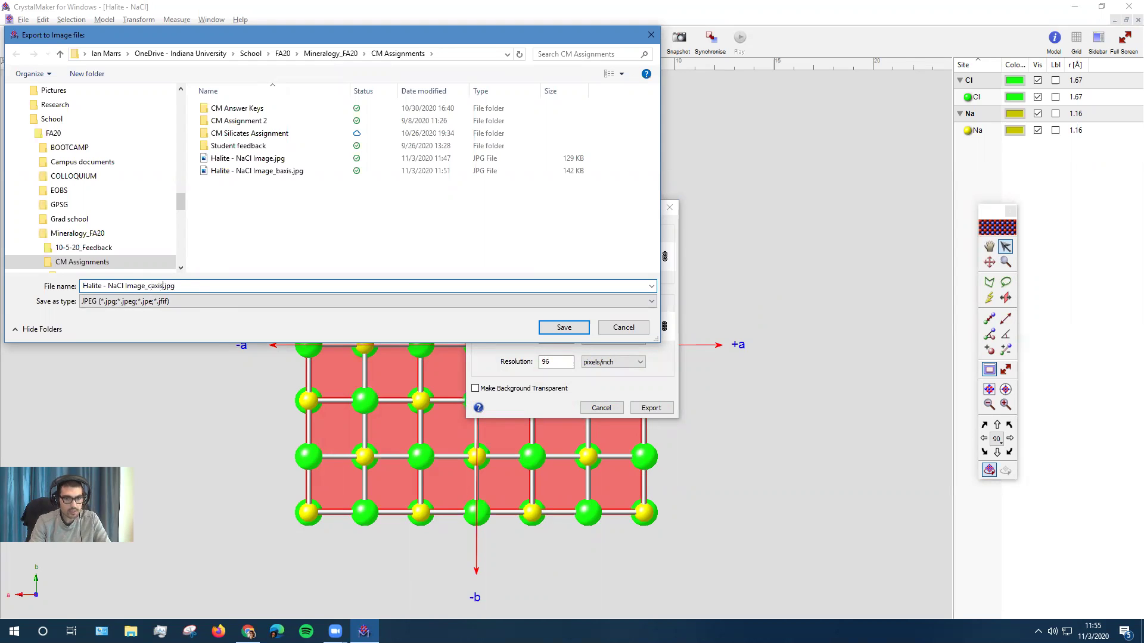
left_click(563, 328)
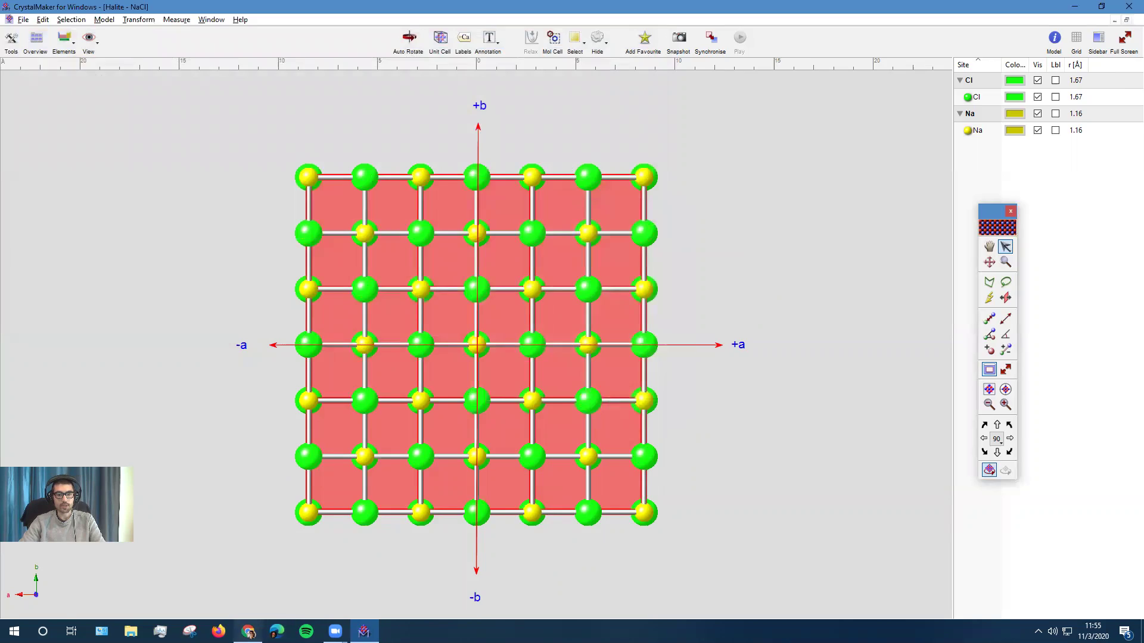
- In the Google Docs assignment, replace the Figure 3 placeholder with "Halite - NaCl Image_caxis.jpg" and enlarge the image to the text width
left_click(248, 631)
left_click(469, 417)
right_click(469, 414)
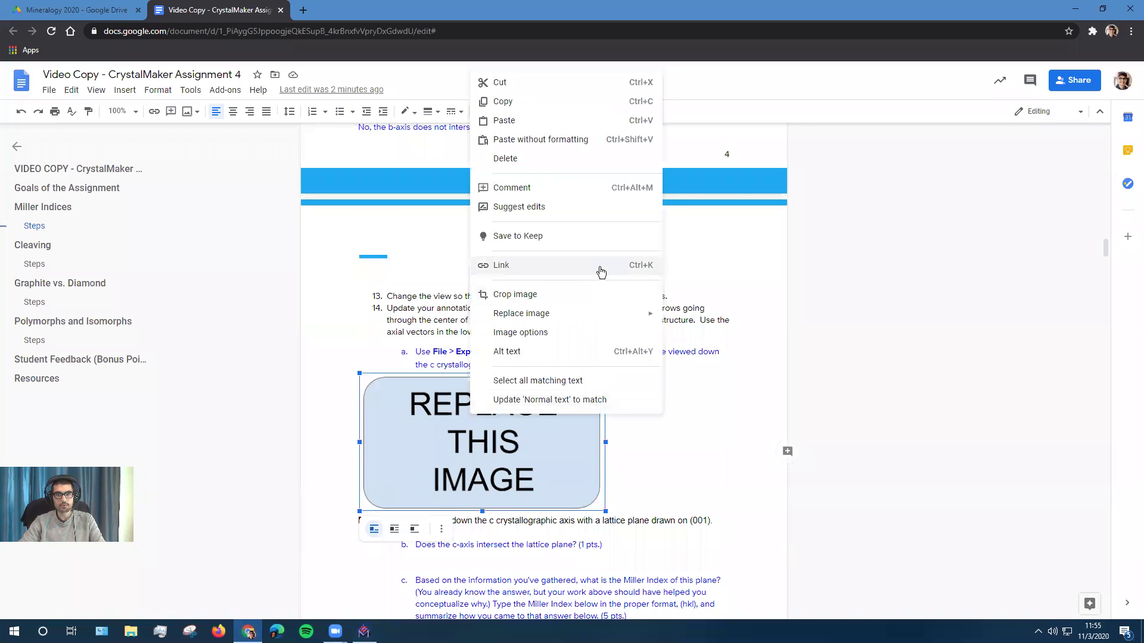
mouse_move(616, 312)
left_click(704, 317)
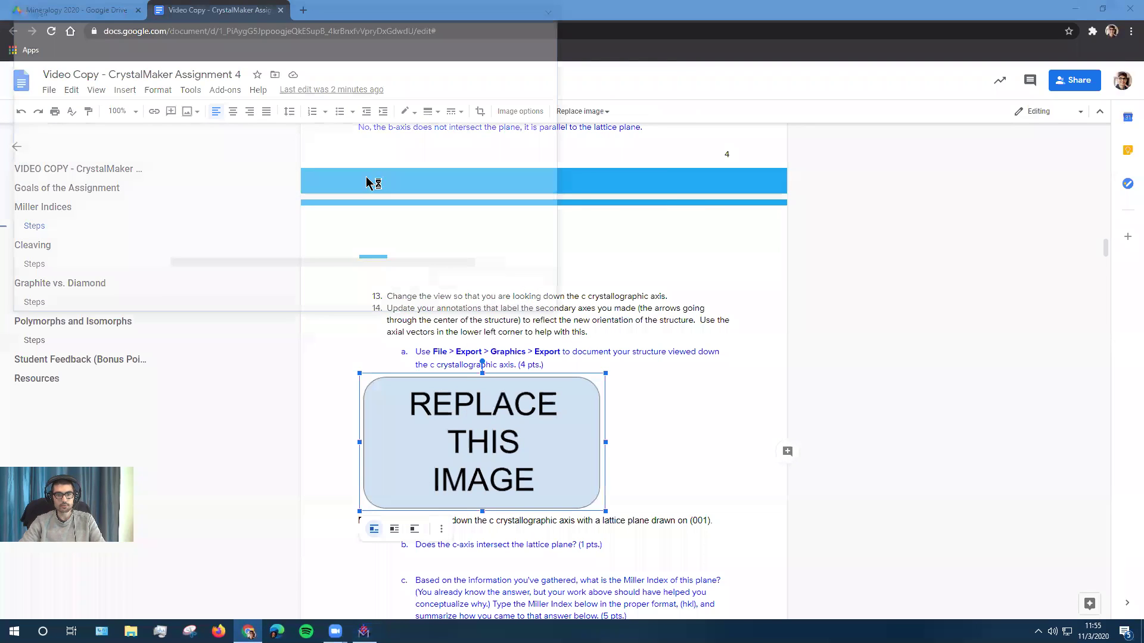
left_click(244, 158)
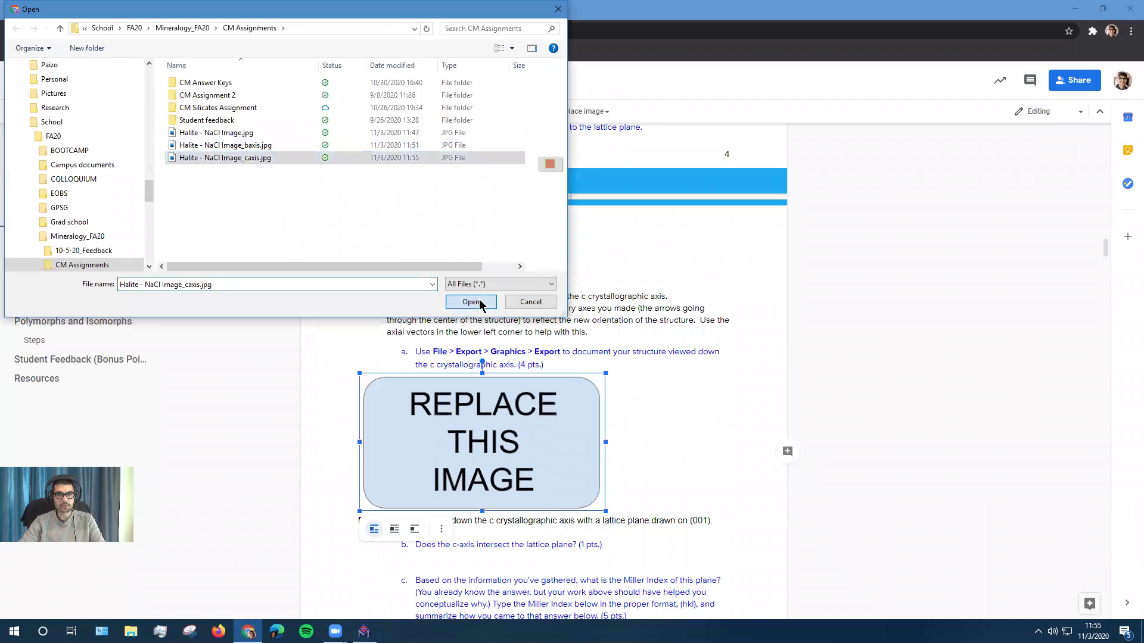
left_click(471, 302)
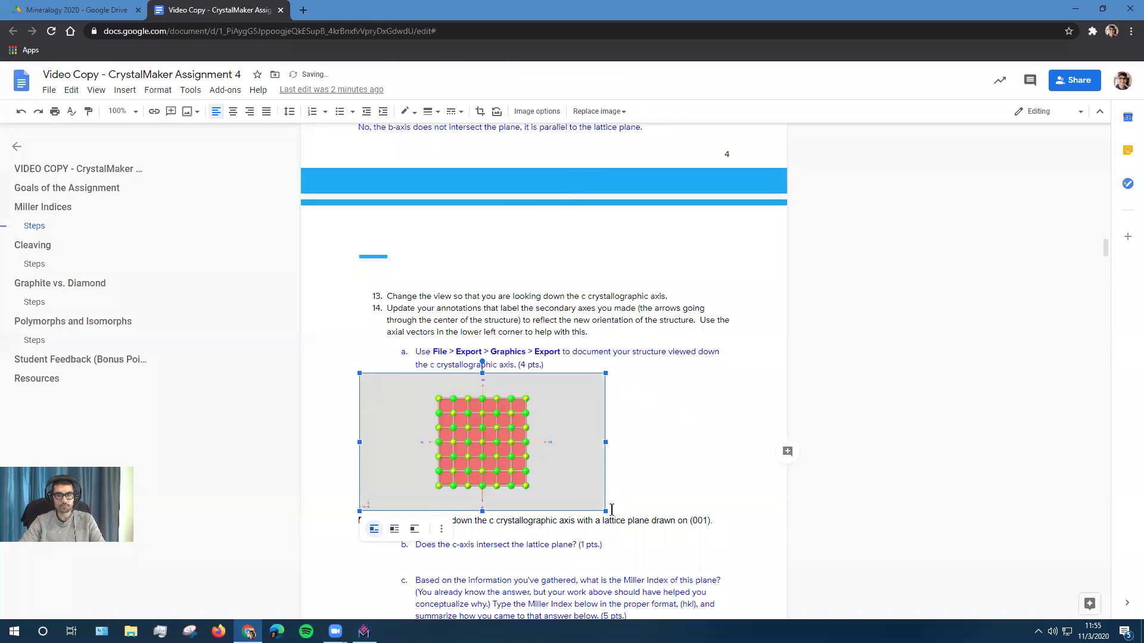
left_click_drag(611, 510, 736, 584)
scroll(717, 448, "down", 2)
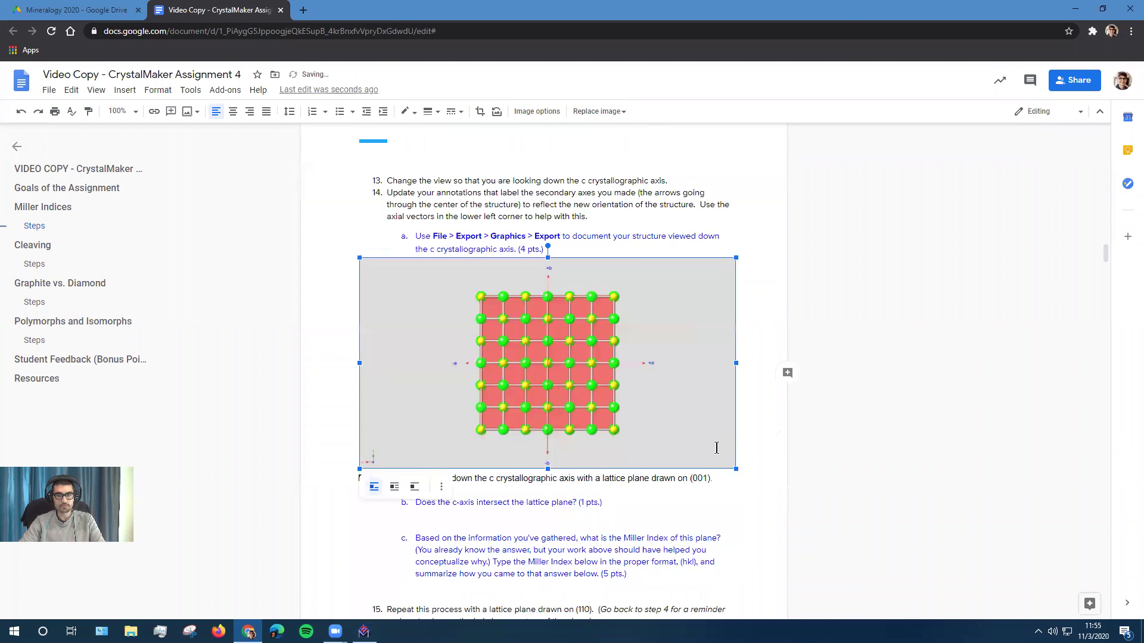
scroll(716, 448, "down", 1)
- Compare the c-axis question with the model, and highlight the note under Figure 1 about seeing the plane's surface
left_click(716, 448)
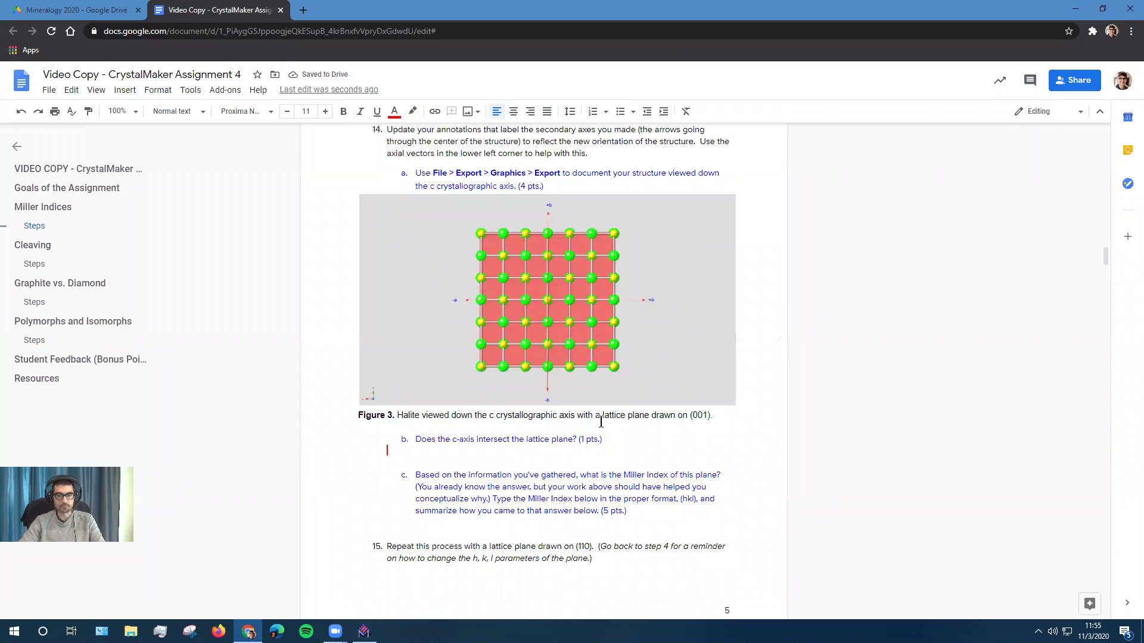
left_click(364, 631)
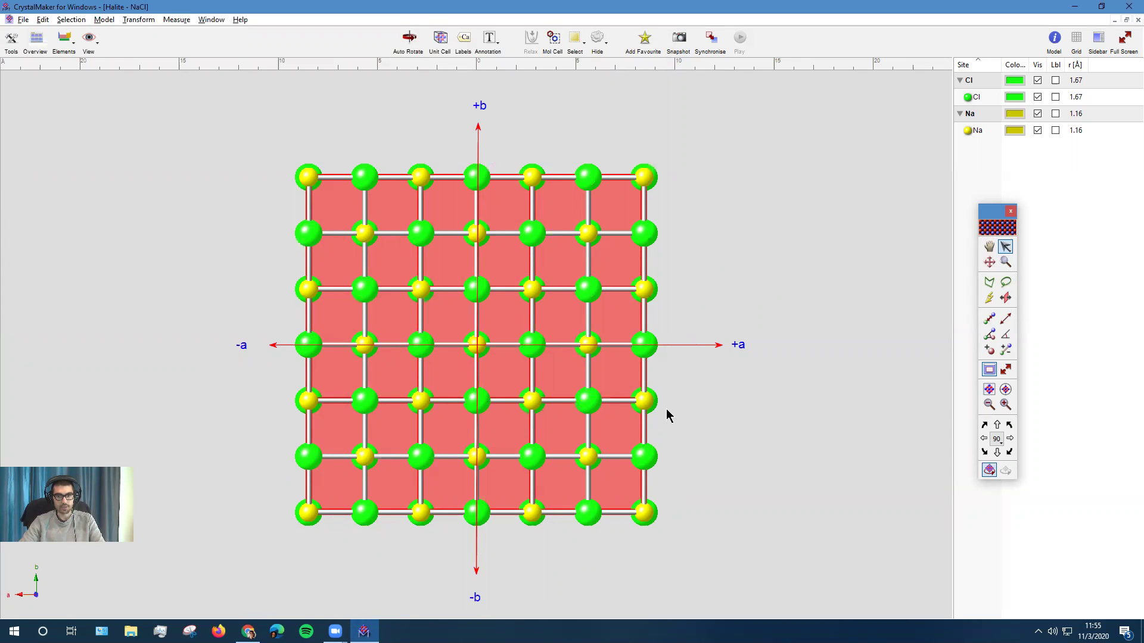
left_click(247, 631)
scroll(707, 336, "up", 10)
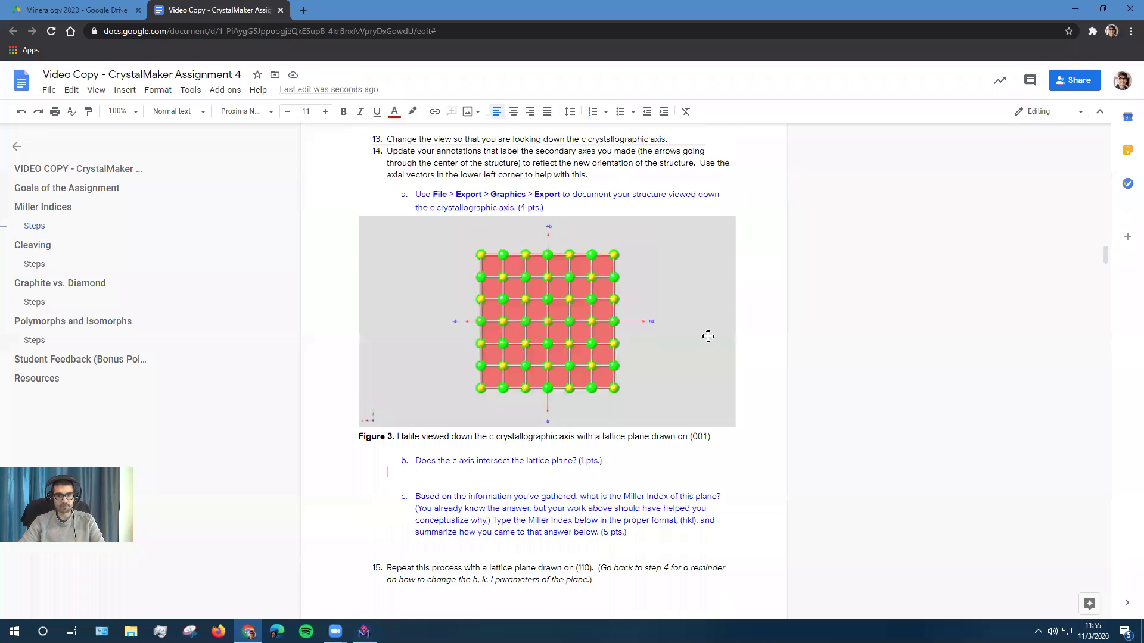
left_click_drag(507, 340, 556, 352)
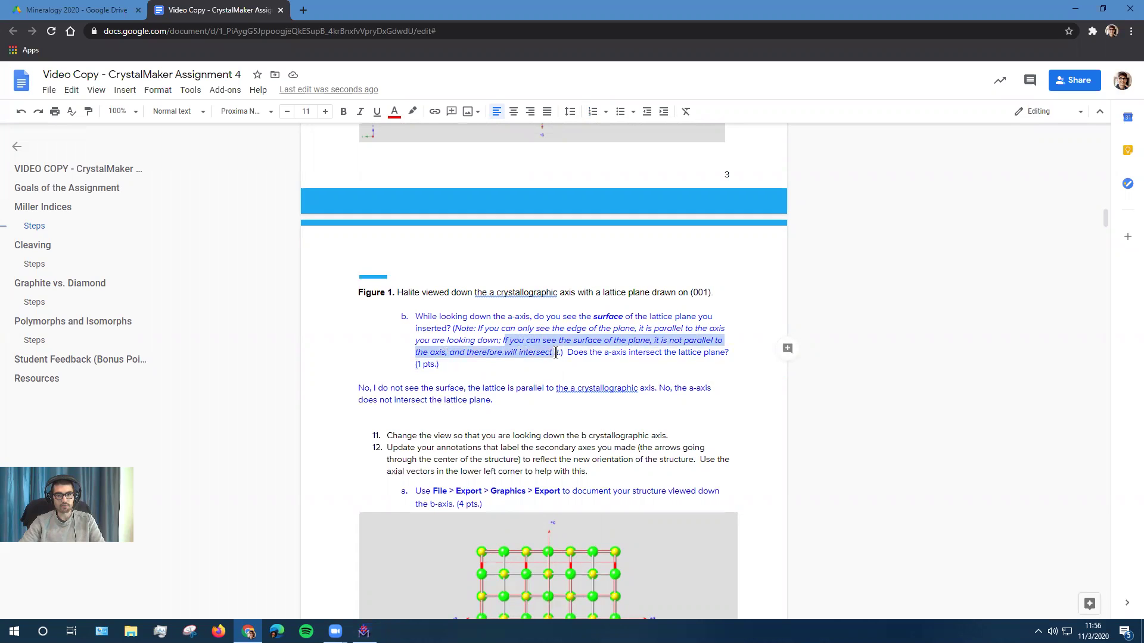
- Auto-rotate the halite model in CrystalMaker to examine the lattice plane, and restore the view down the c-axis
left_click(364, 632)
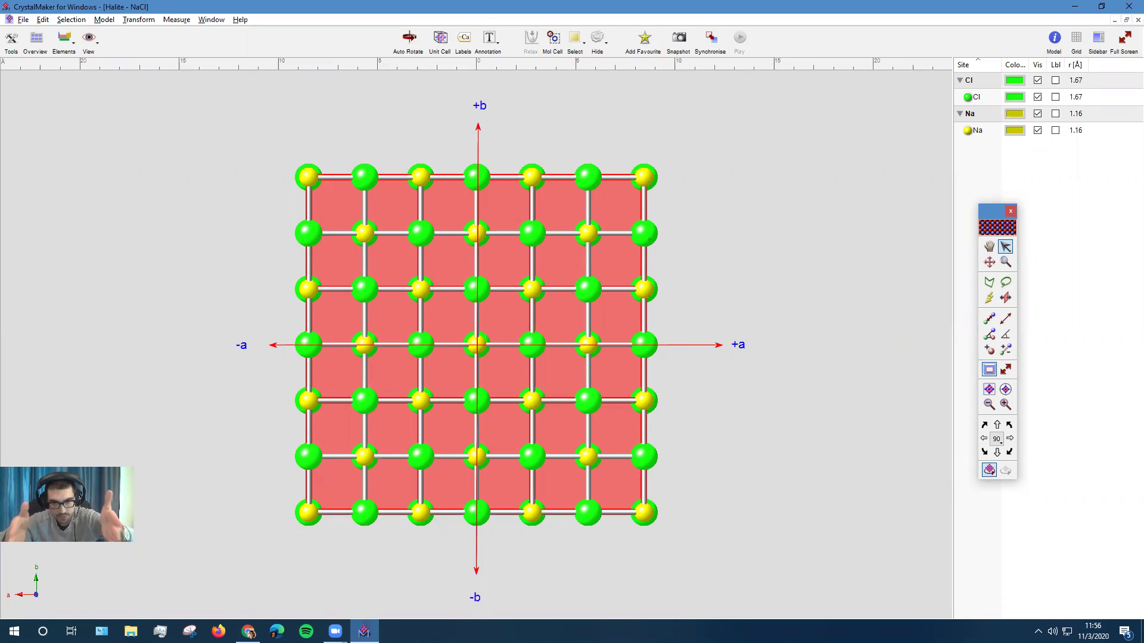
left_click(410, 39)
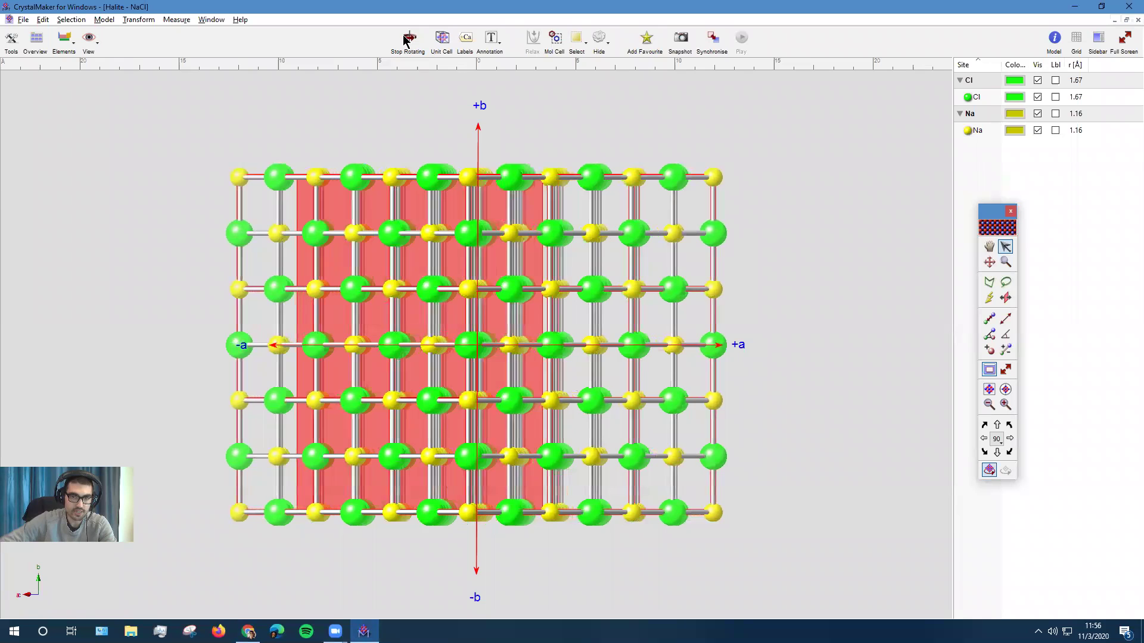
left_click(410, 40)
left_click(89, 39)
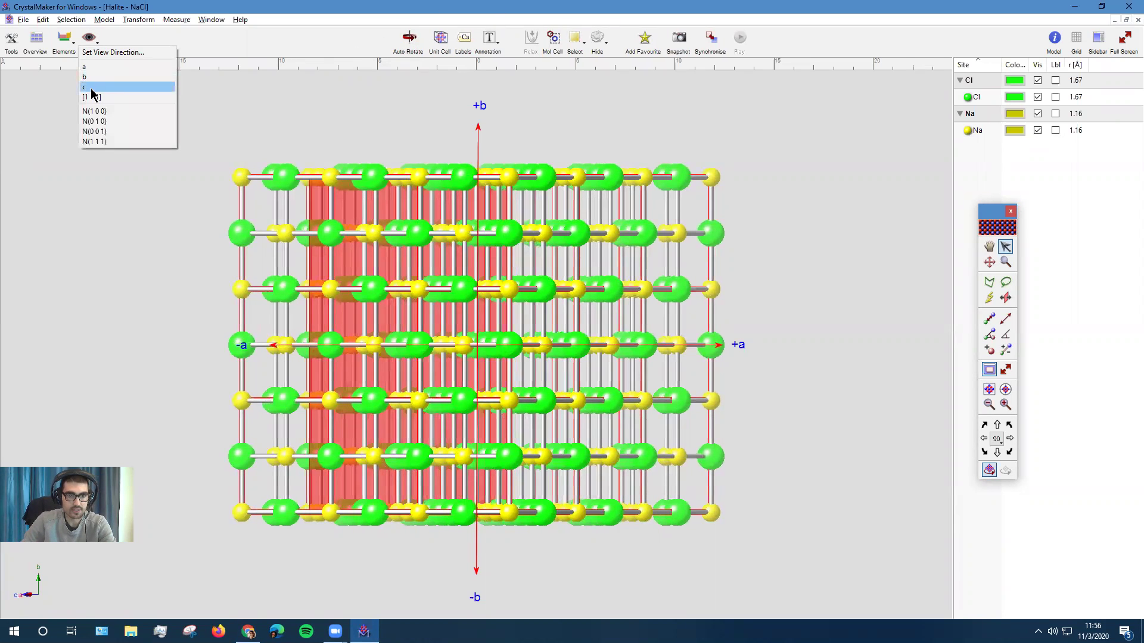
left_click(92, 88)
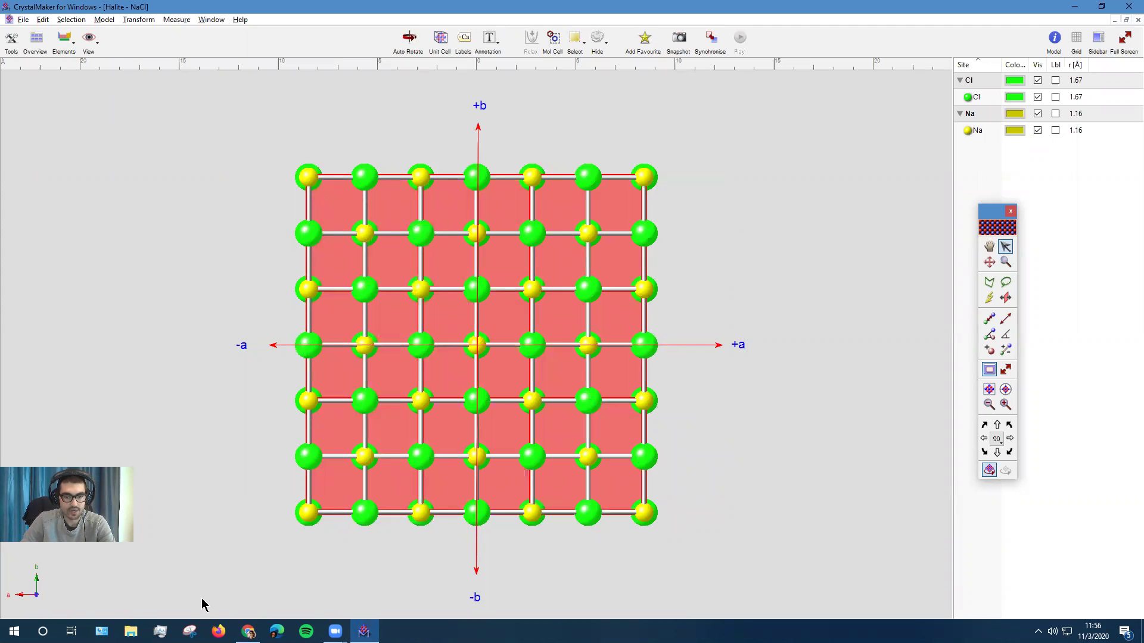
- Answer the Figure 3 question b in the assignment document with "Yes, the c-axis does intersect the lattice plane."
left_click(248, 631)
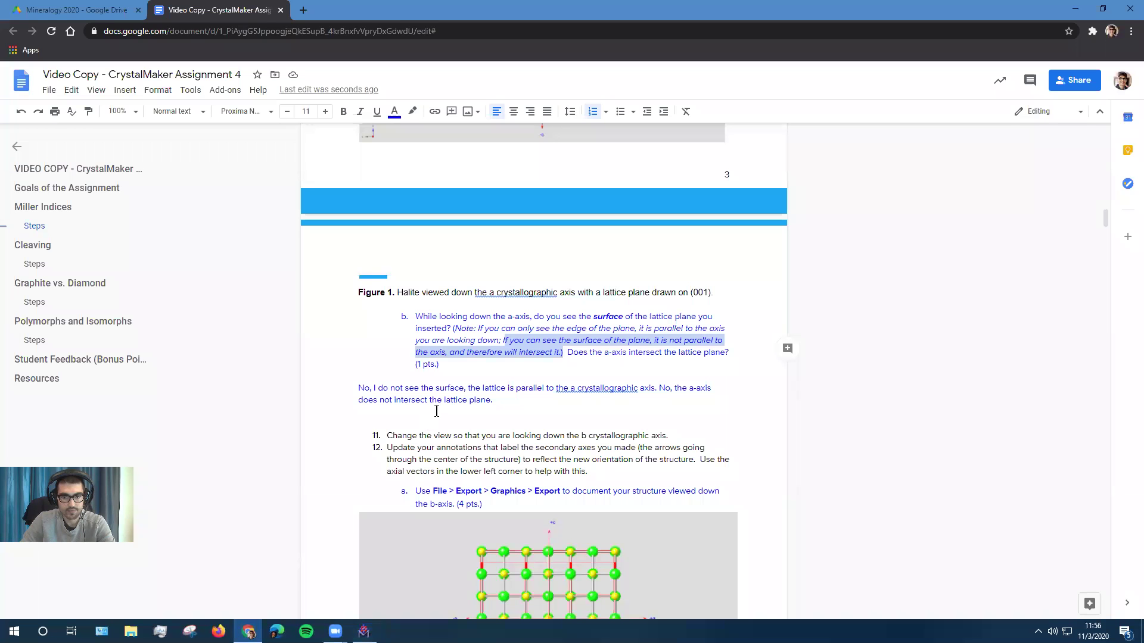
scroll(513, 460, "down", 17)
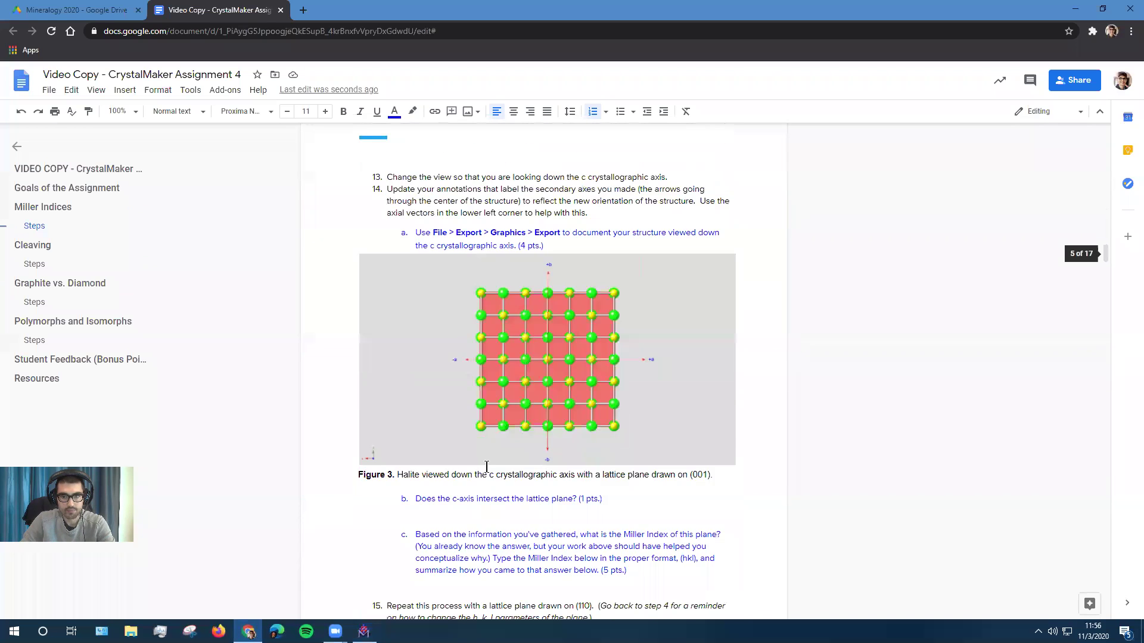
left_click(512, 344)
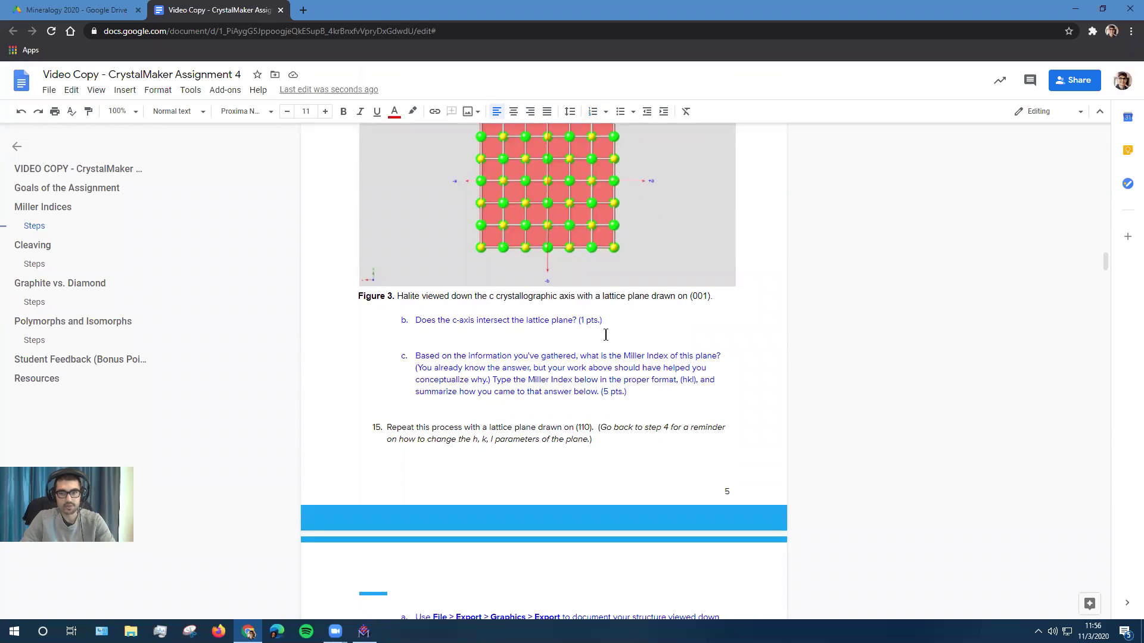
left_click(622, 322)
left_click(548, 342)
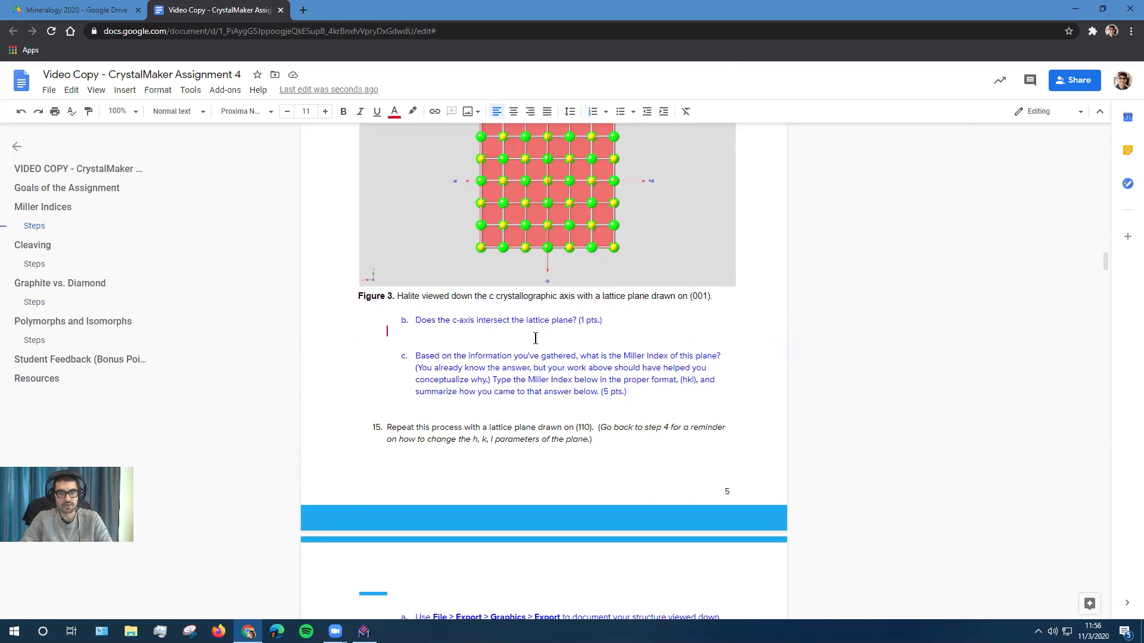
key("Return")
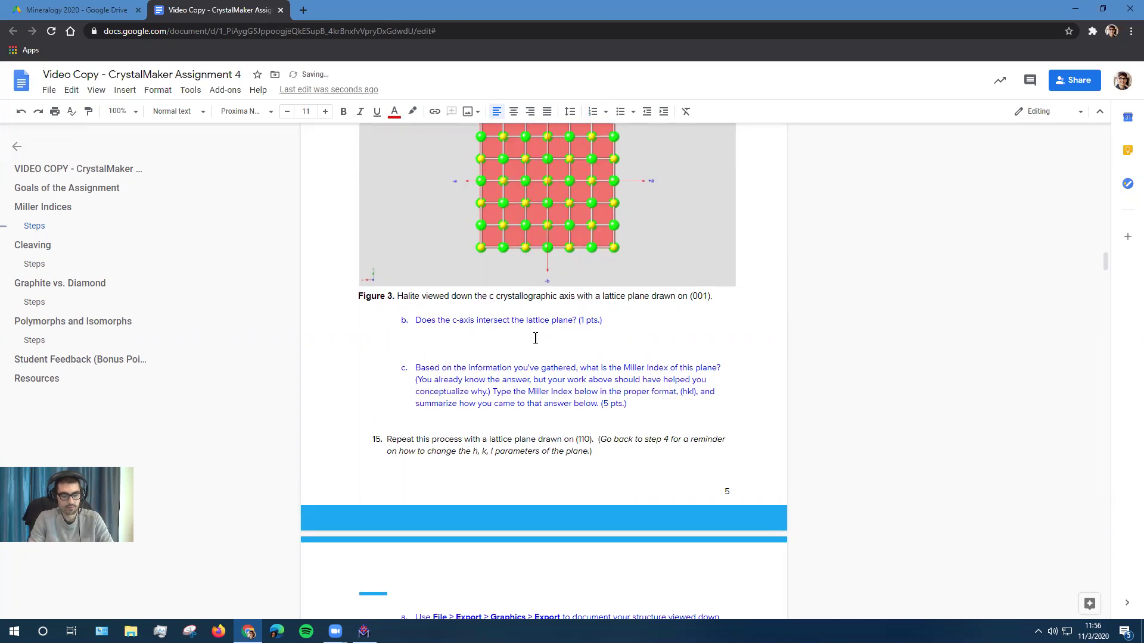
left_click(392, 113)
left_click(396, 134)
type("Yes, the c-axis does intersect the lattice plane.")
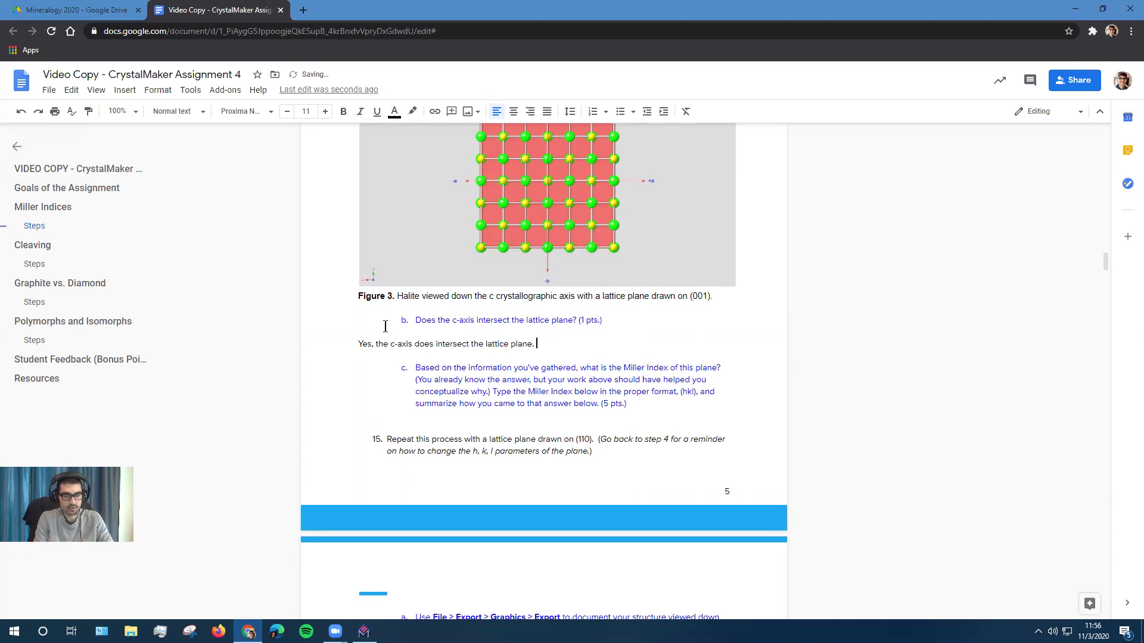
- Extend the answer with "When viewing the crystal structure along the c-axis, the face of the lattice plane is visible."
type("Bi")
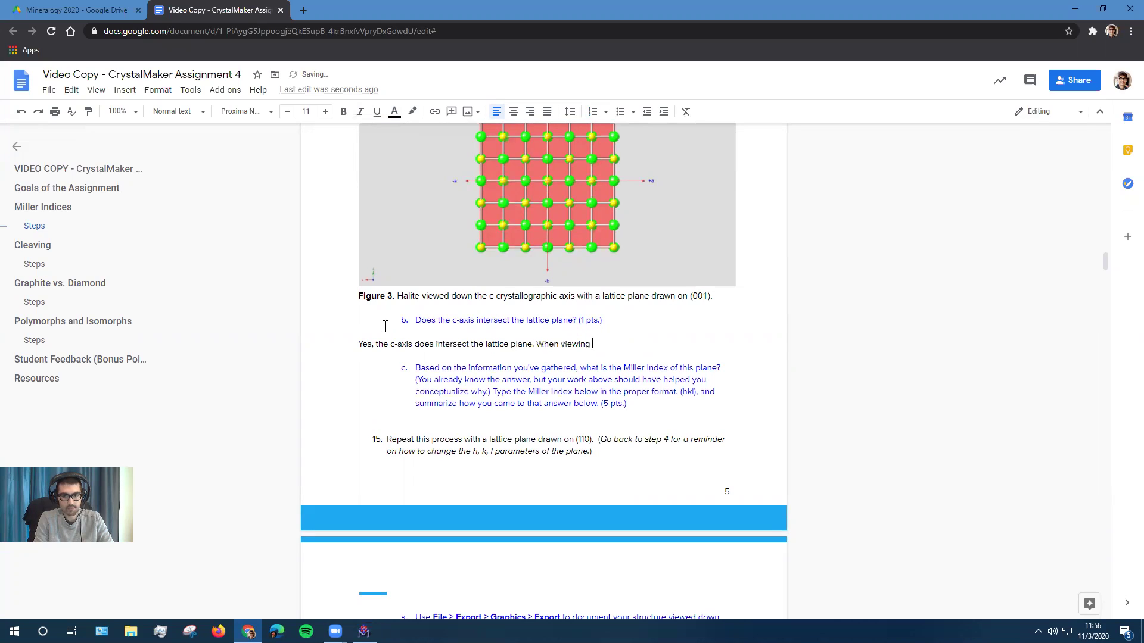
type("rys")
key("Tab")
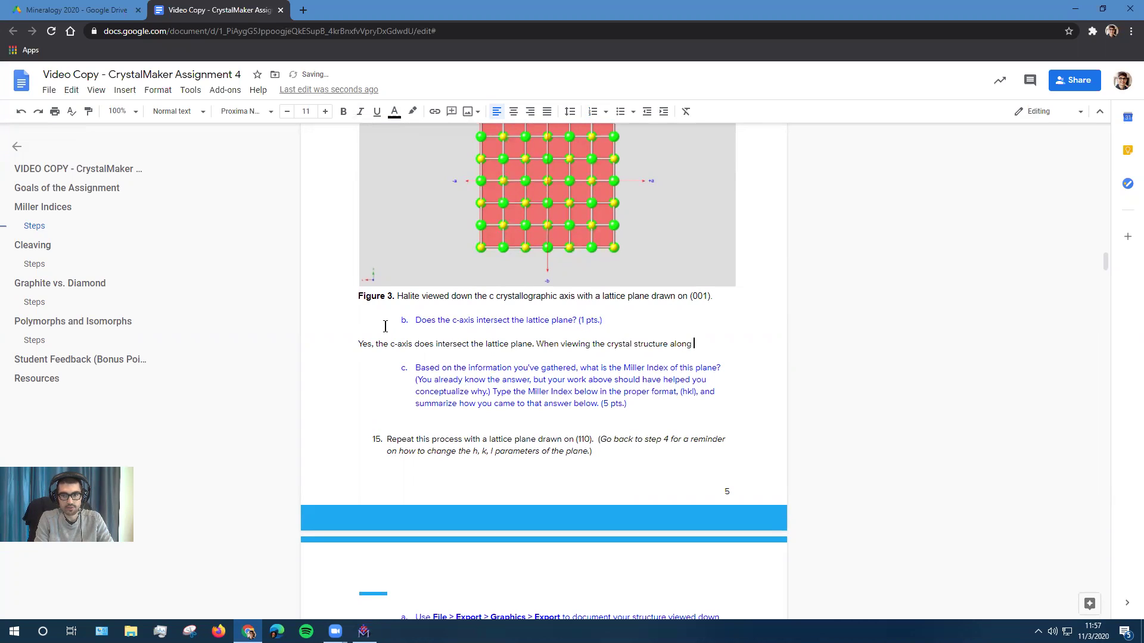
type("along the c-axis")
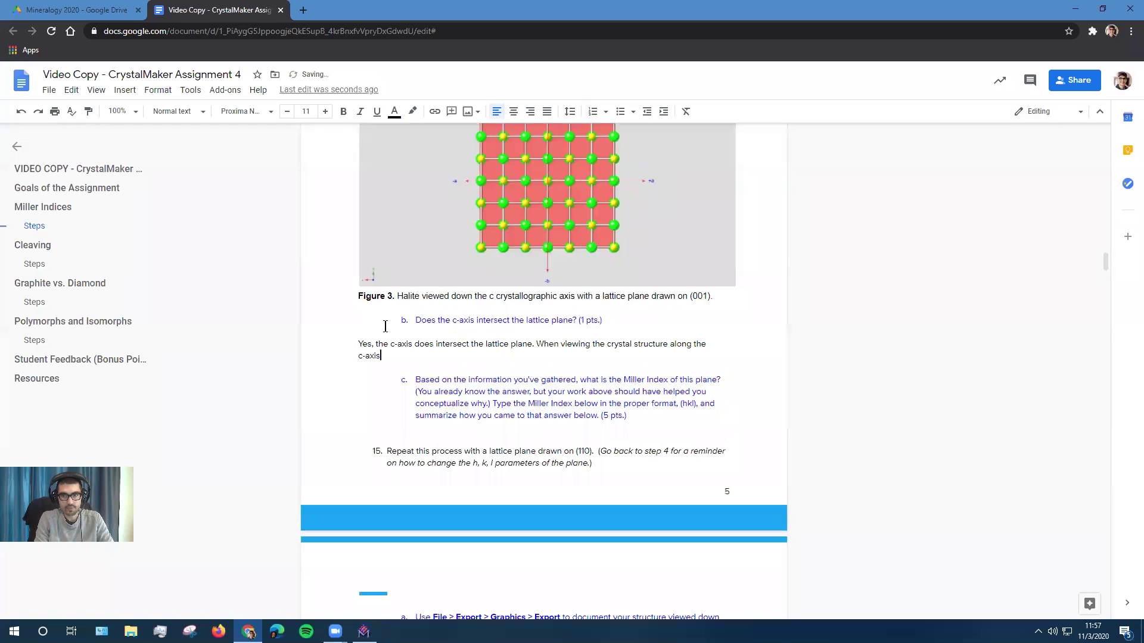
type(", the face of the lattice plane is visible.")
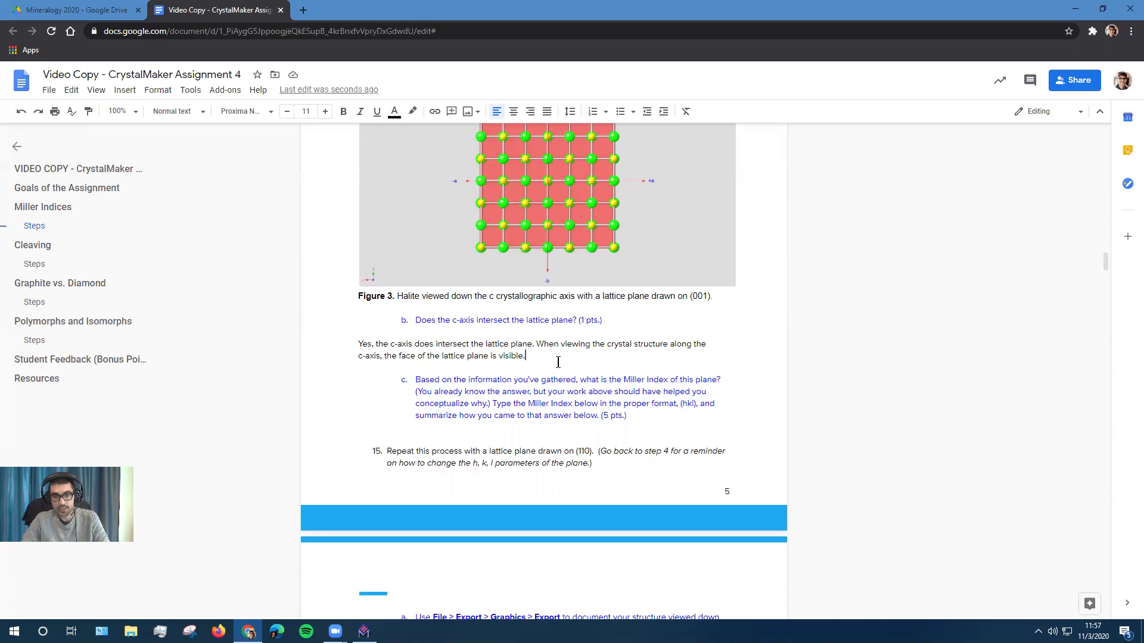
- Review the c-, b- and a-axis figures and the intersection answers that precede the Miller Index question
scroll(558, 361, "up", 2)
scroll(536, 483, "up", 1)
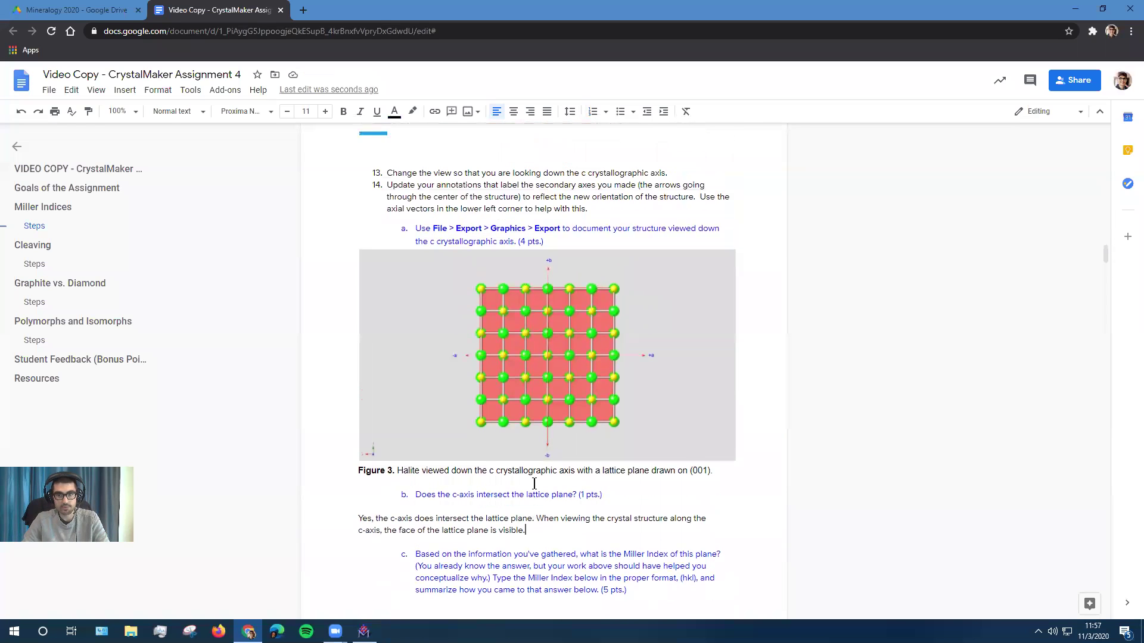
scroll(563, 544, "up", 7)
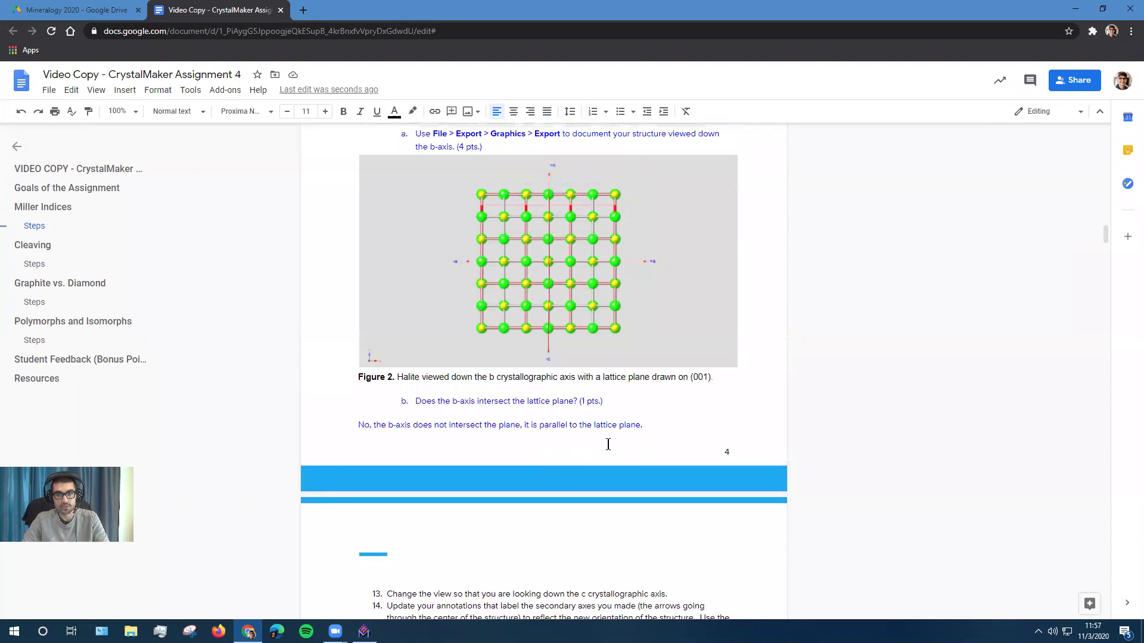
scroll(607, 442, "up", 1)
scroll(606, 459, "up", 1)
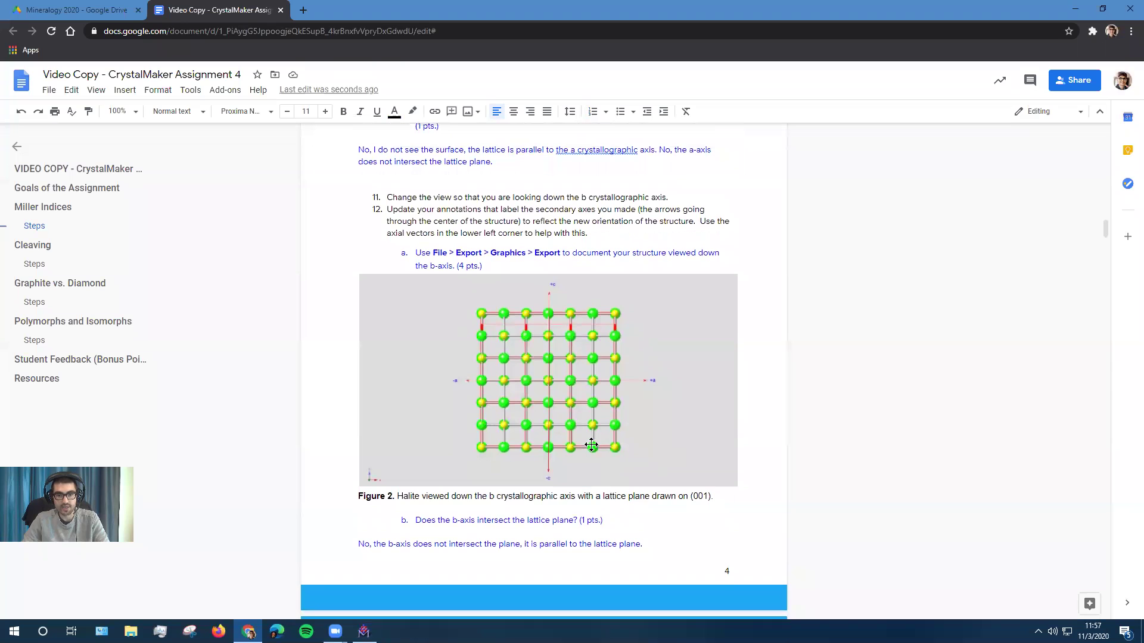
scroll(567, 441, "up", 2)
scroll(542, 445, "up", 6)
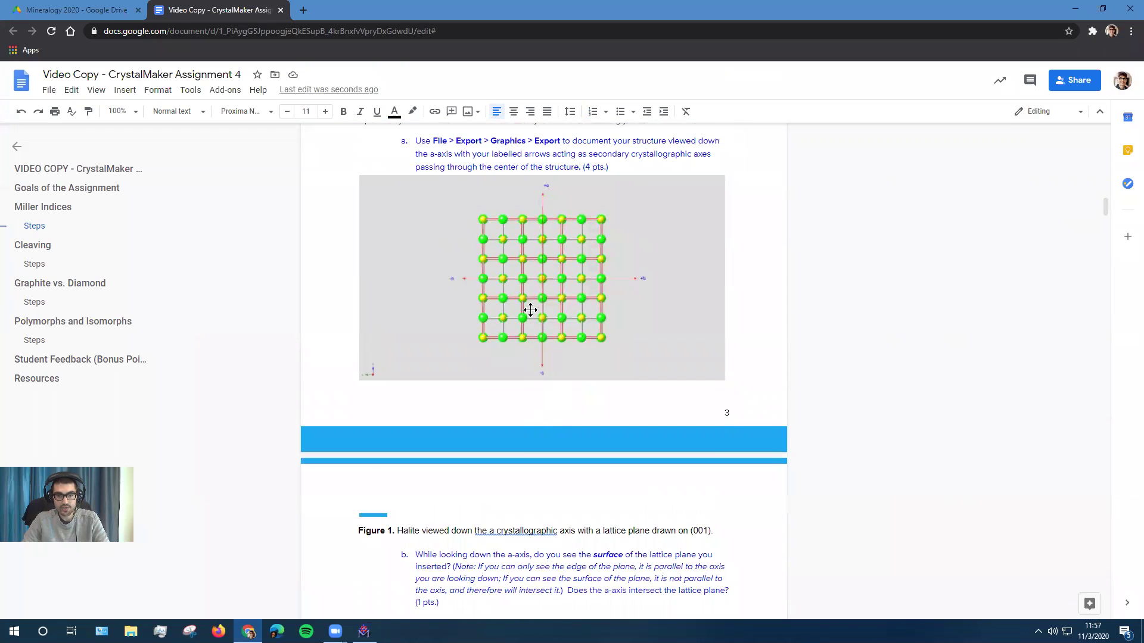
scroll(549, 296, "down", 1)
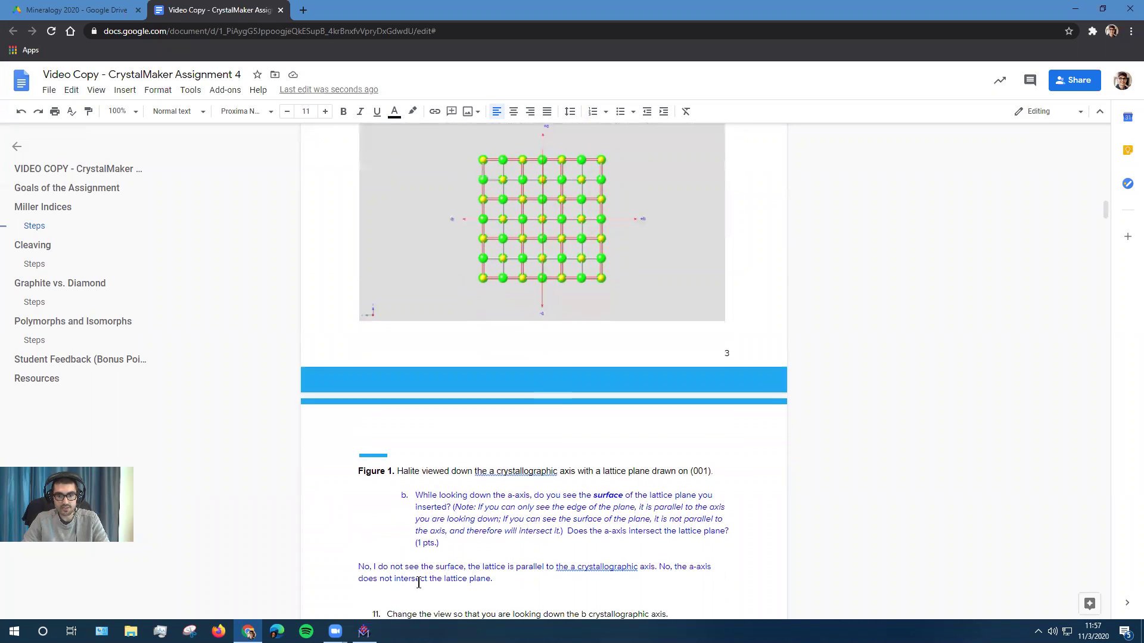
- Change the text colour of the a-axis answer below Figure 1 to black
mouse_move(358, 567)
left_mouse_down()
mouse_move(459, 563)
mouse_move(402, 579)
mouse_move(354, 565)
left_mouse_up()
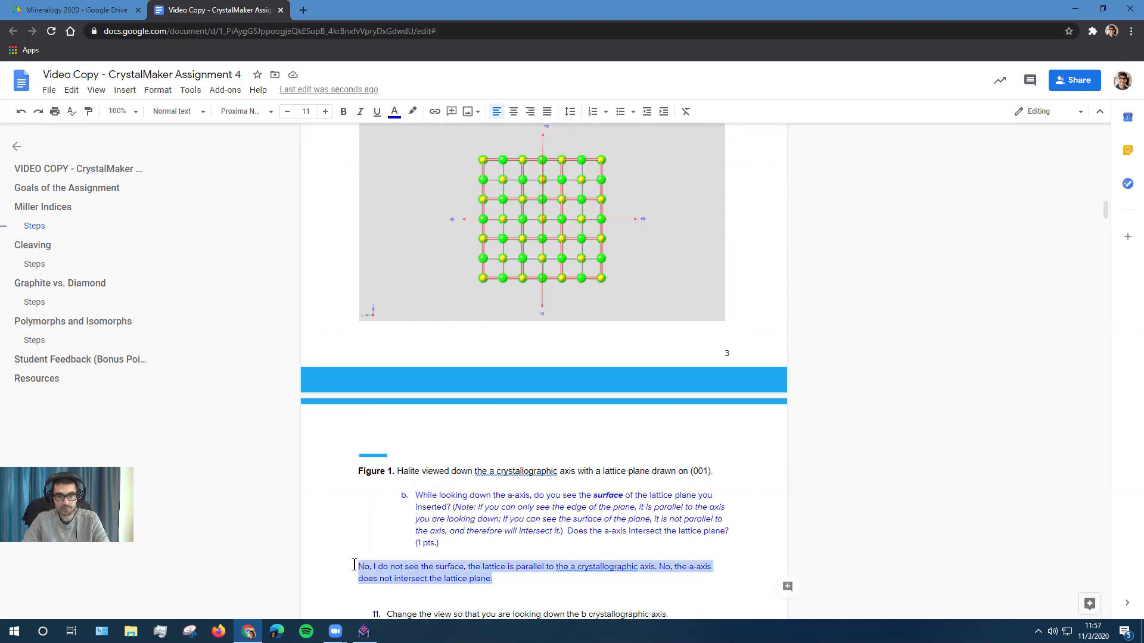
left_click(394, 111)
left_click(396, 133)
left_click(485, 507)
scroll(498, 494, "down", 2)
left_click(500, 457)
- Set the text colour to black below question c under Figure 3 and begin the Miller Index answer with "(0"
scroll(528, 485, "up", 2)
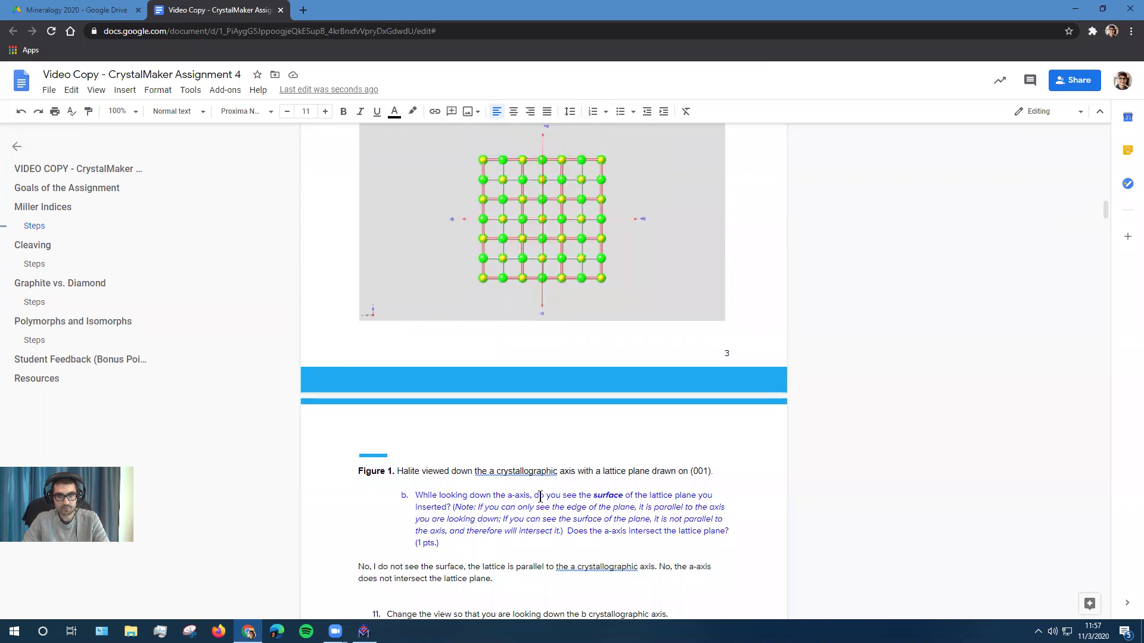
scroll(551, 516, "up", 1)
scroll(552, 524, "down", 1)
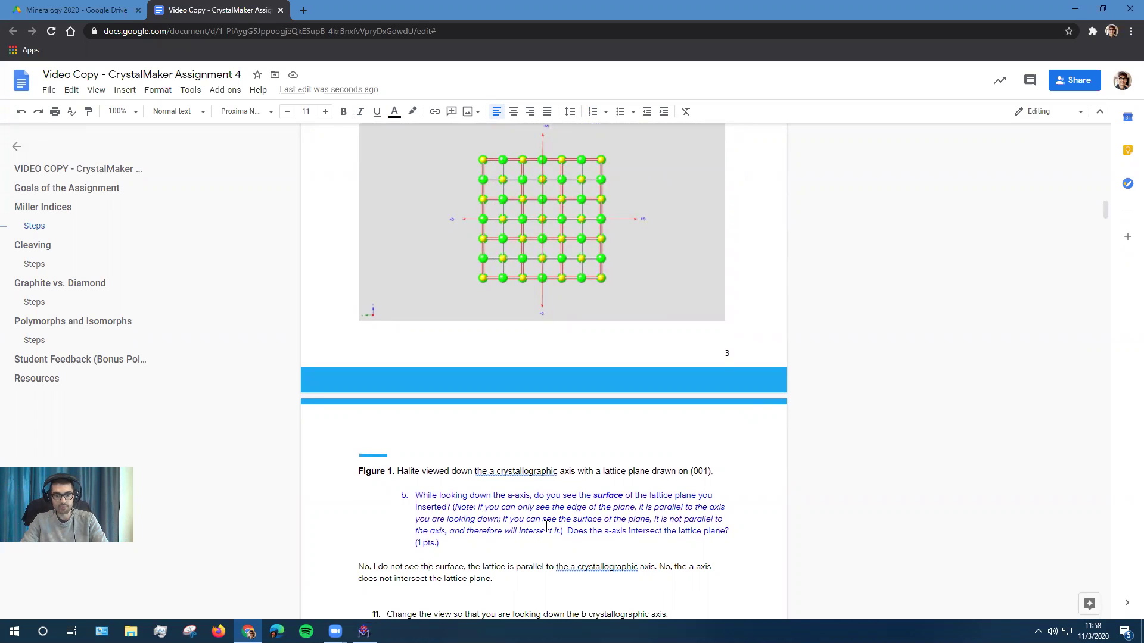
scroll(537, 512, "down", 15)
scroll(483, 467, "down", 3)
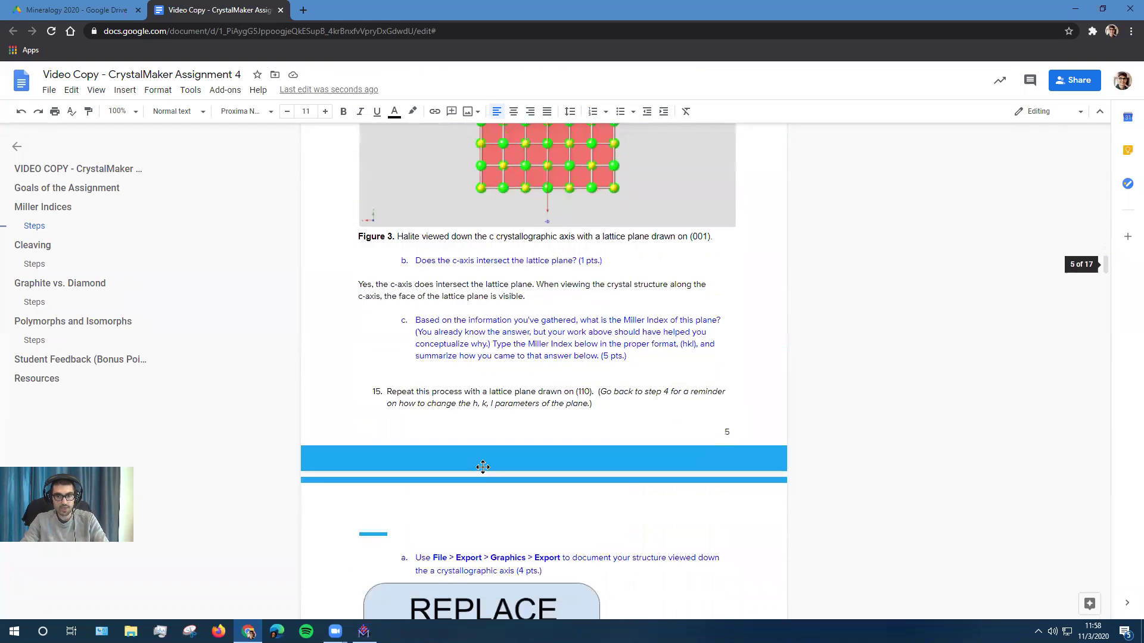
scroll(485, 469, "up", 1)
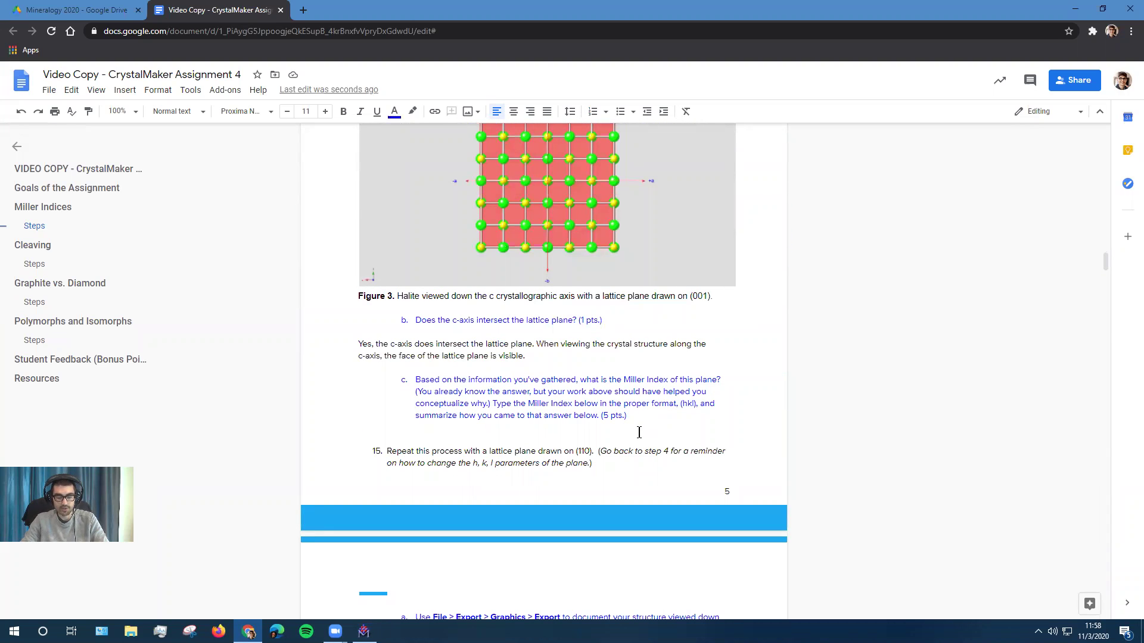
left_click(394, 111)
left_click(395, 130)
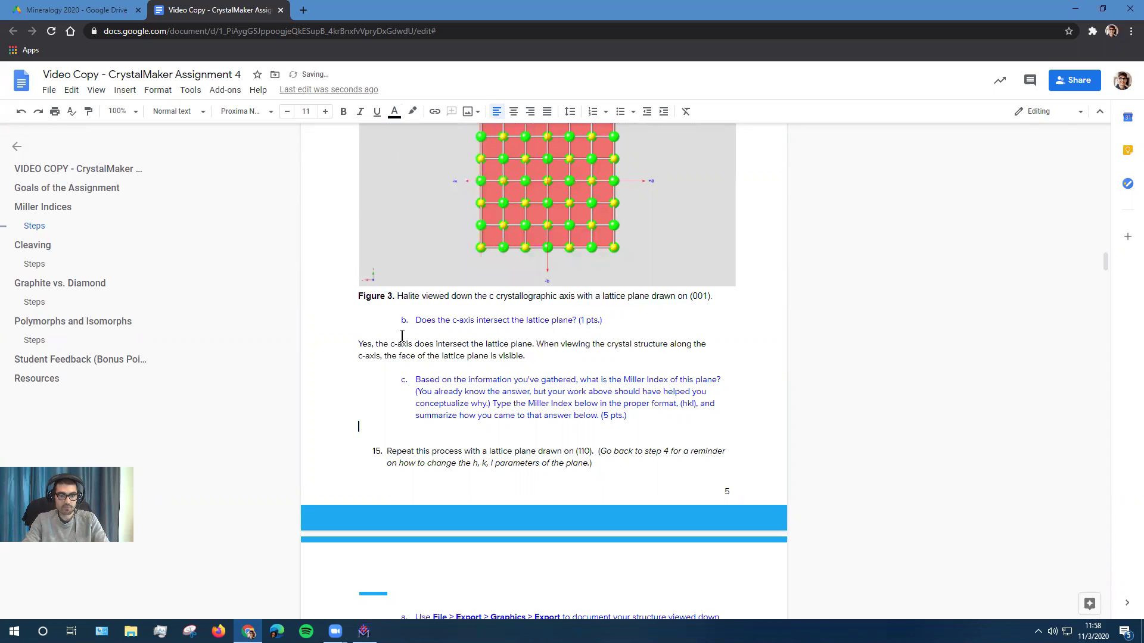
type("(")
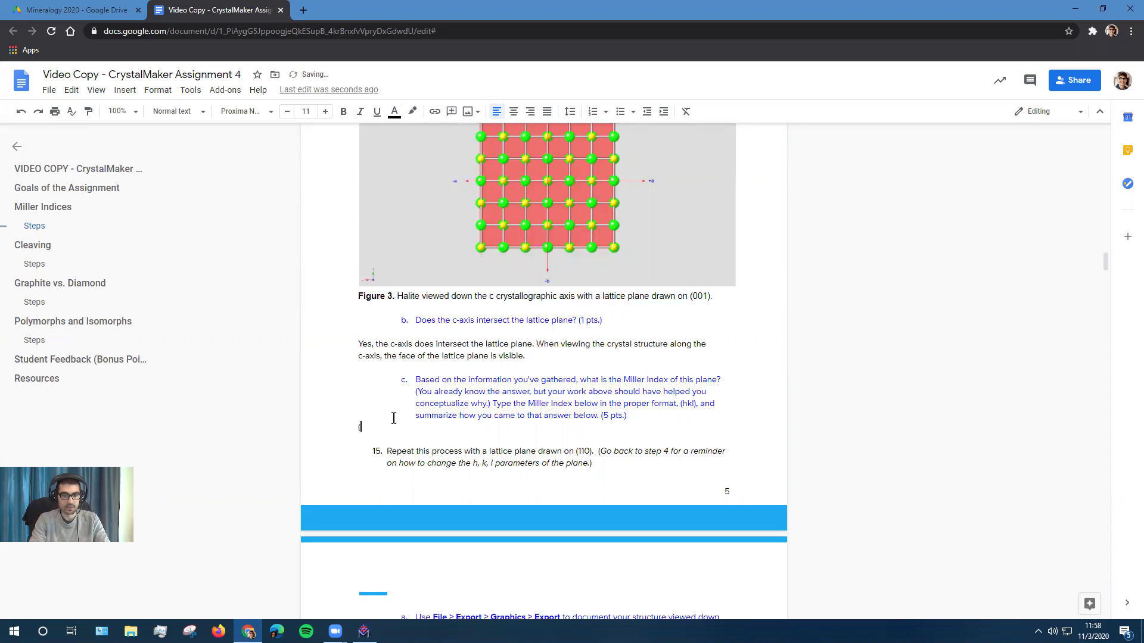
type("0")
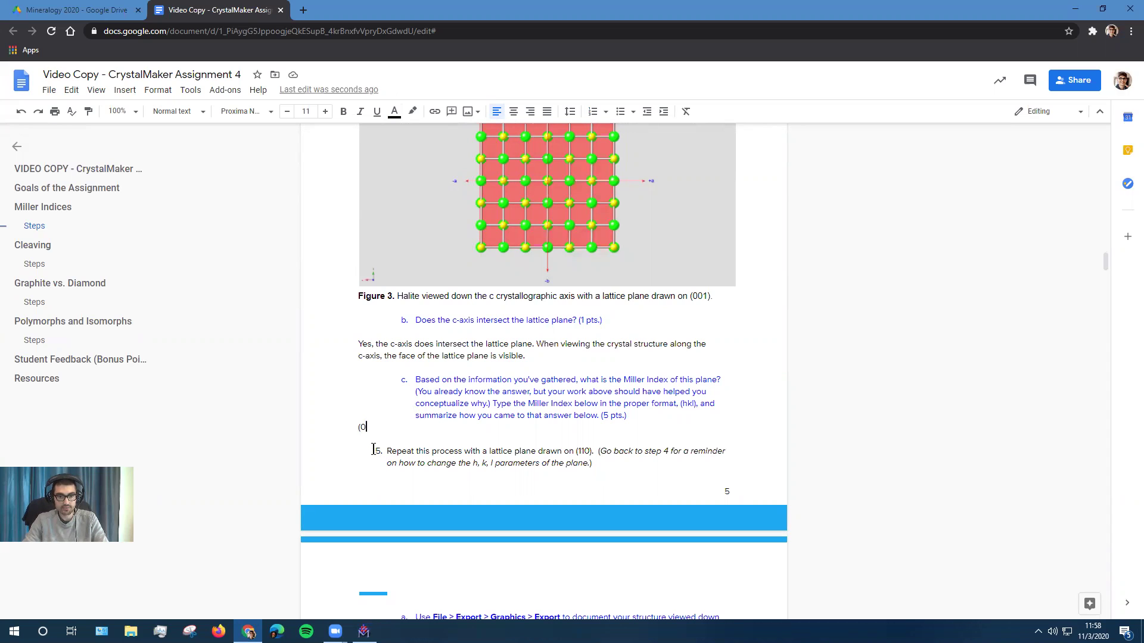
left_click(392, 428)
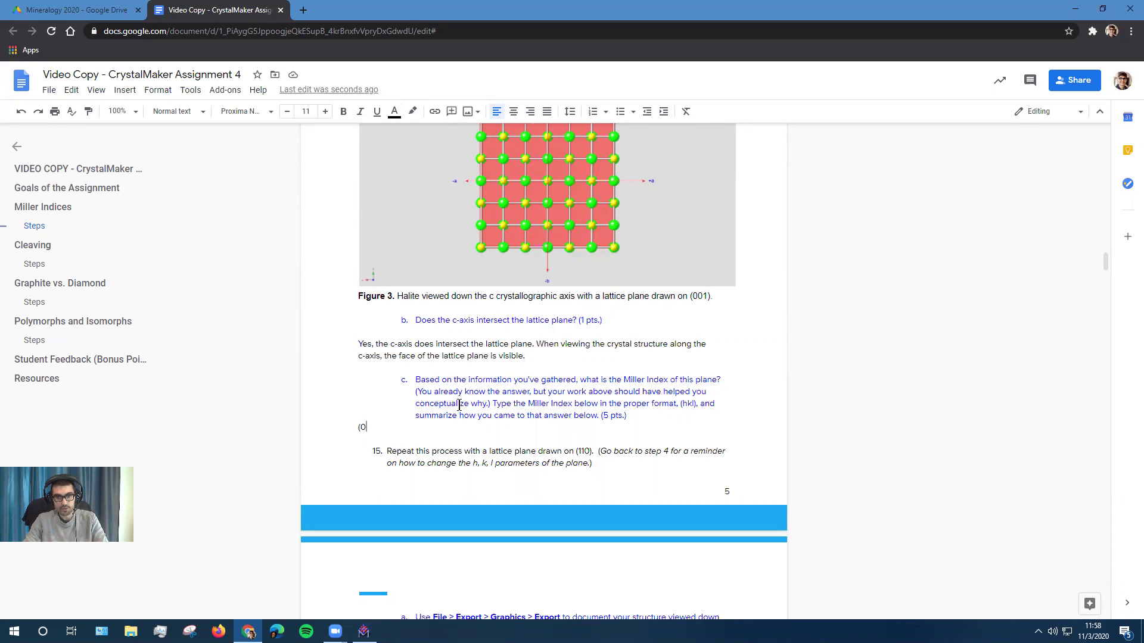
- Change the text colour of the b-axis answer below Figure 2 to black
scroll(466, 399, "up", 10)
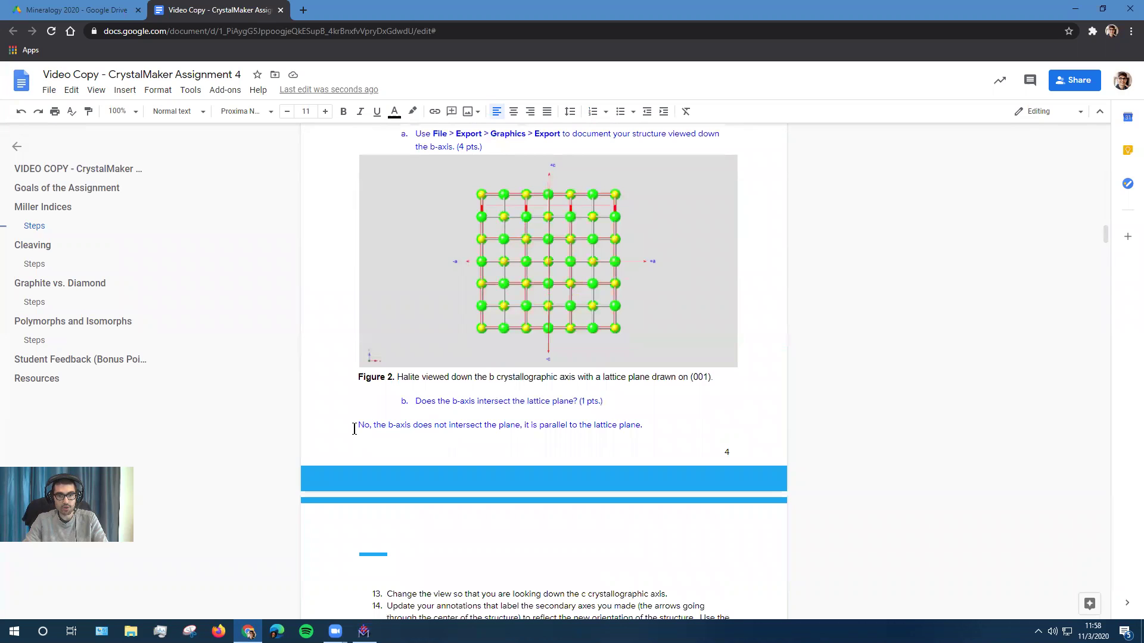
left_click_drag(355, 427, 660, 424)
left_click(394, 113)
left_click(397, 138)
left_click(499, 426)
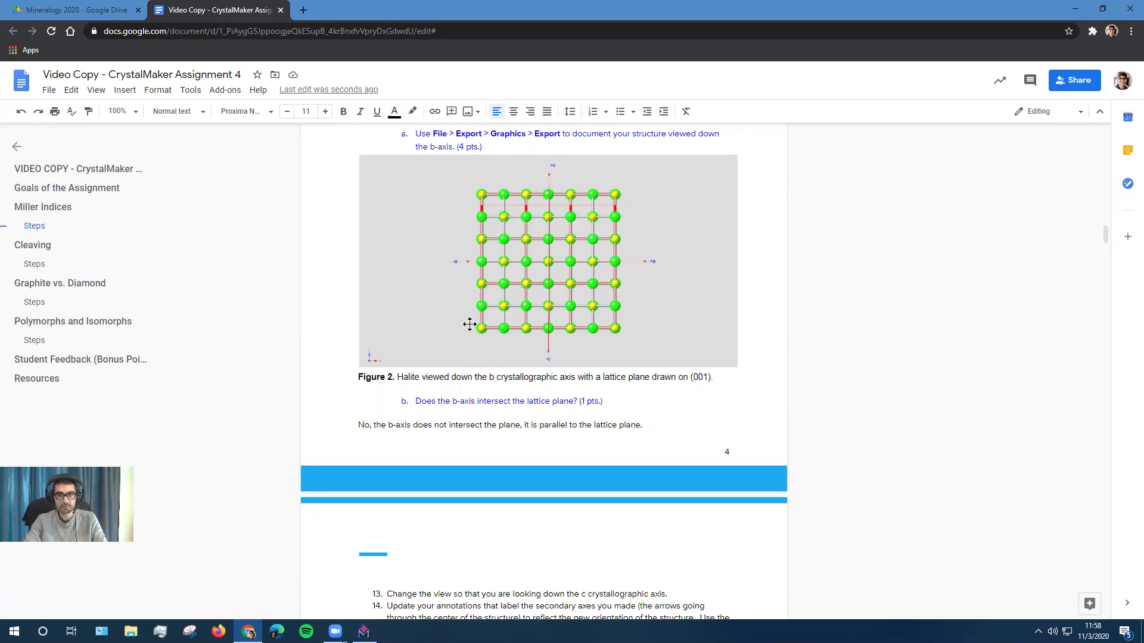
- Complete the Miller Index in the question c answer so that it reads (001)
scroll(469, 324, "down", 10)
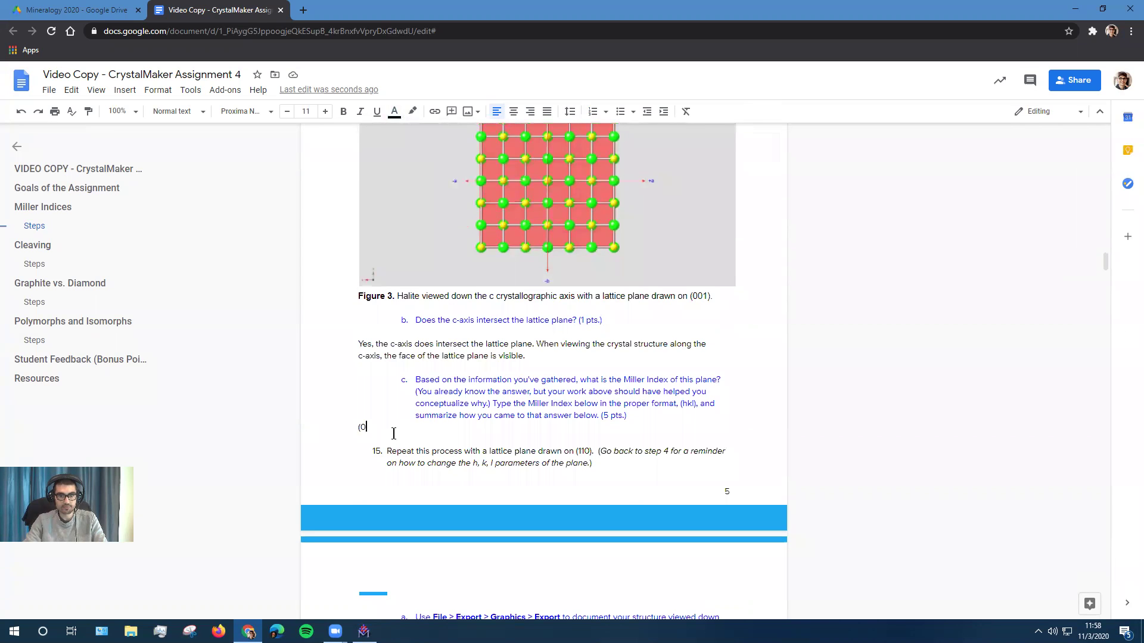
type("0")
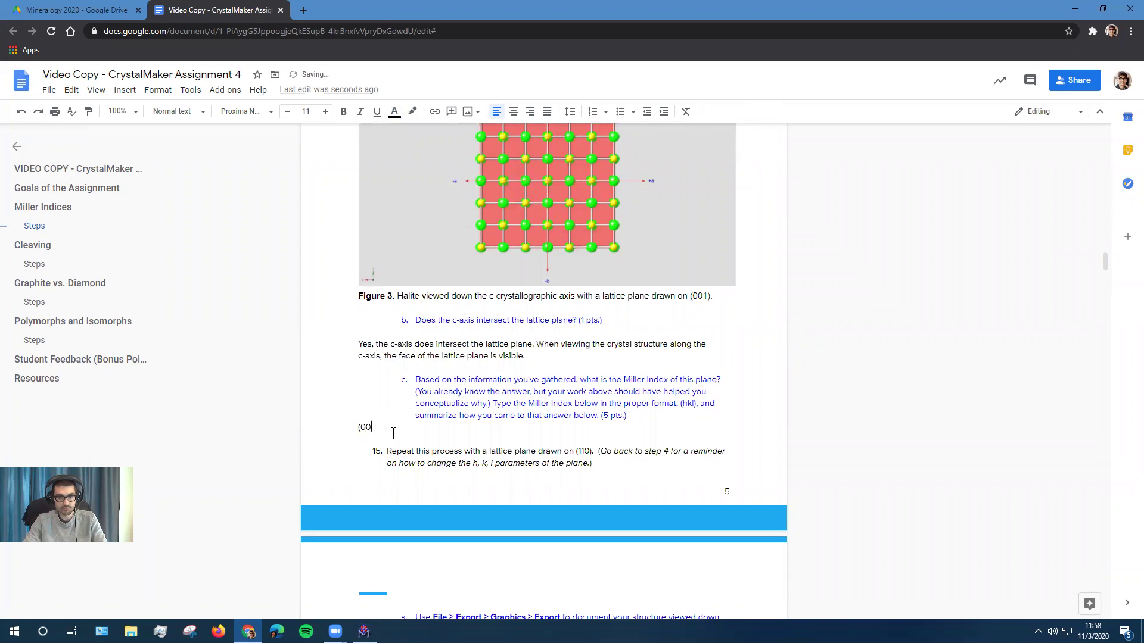
scroll(407, 422, "up", 1)
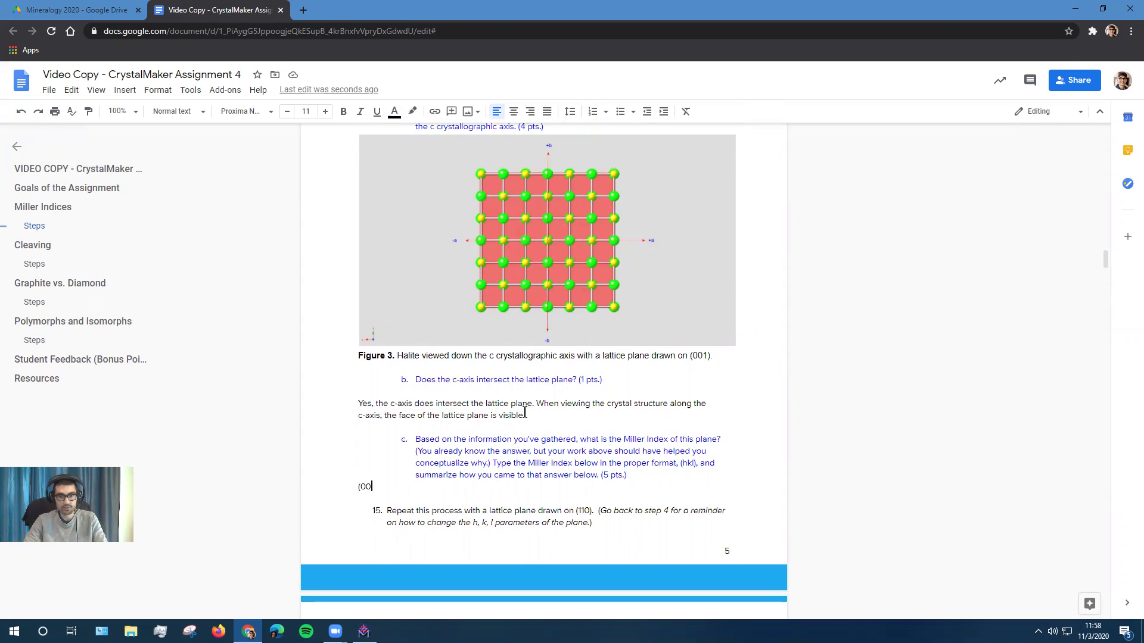
type("1")
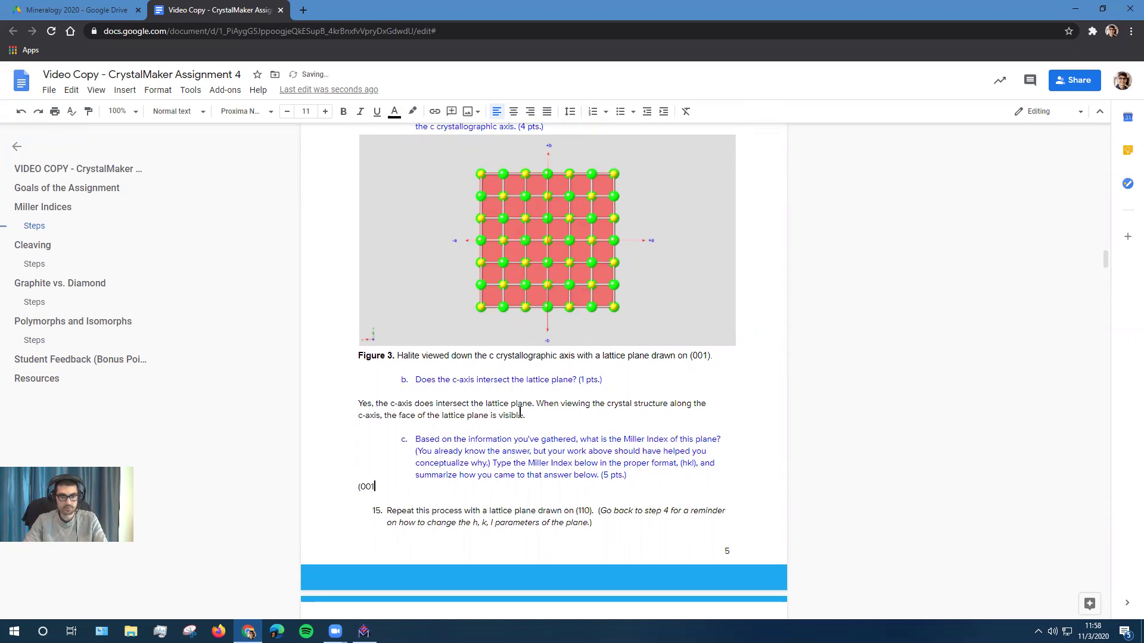
type(")")
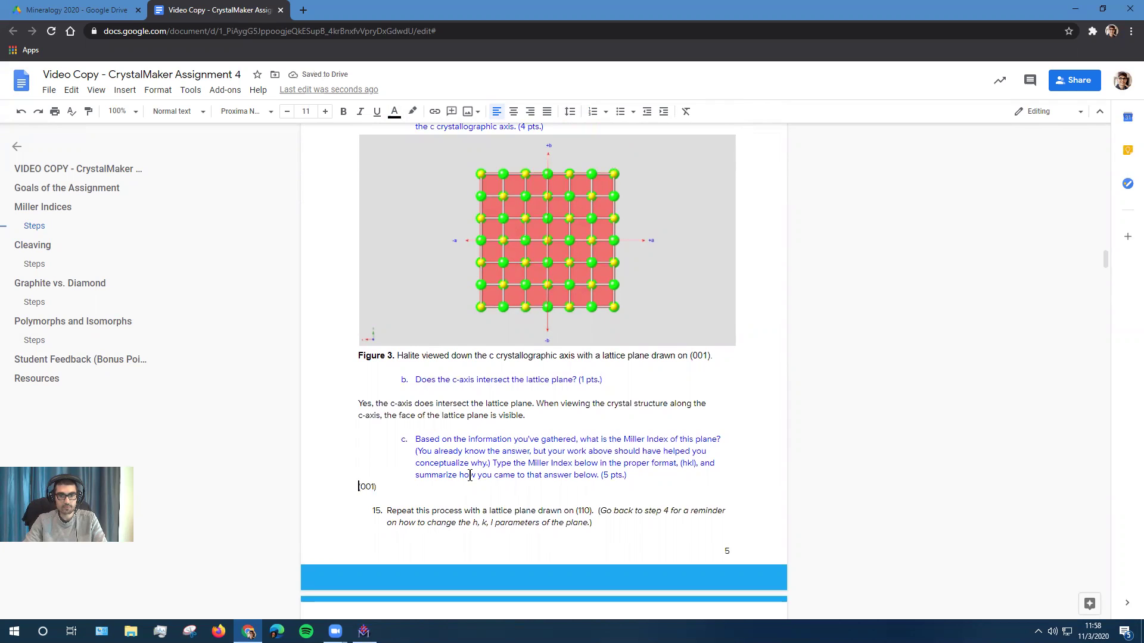
- Introduce the index with "The Miller Index of this lattice plane is" and insert a blank line between question c and the answer
type("The miller Index of this lattice plane is")
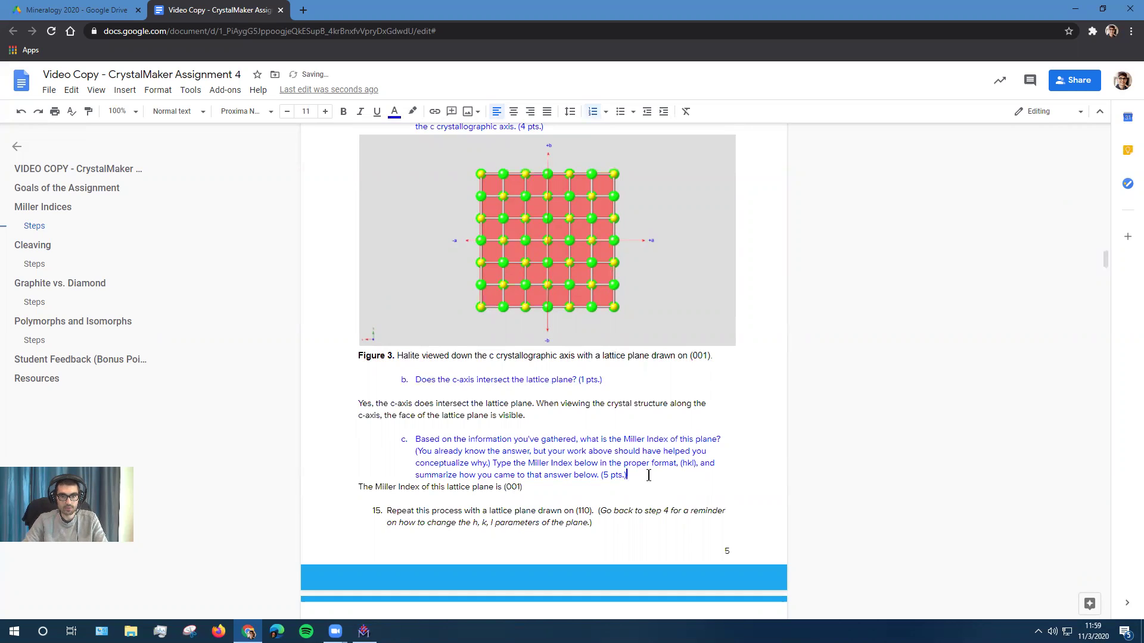
key("Return")
key("BackSpace")
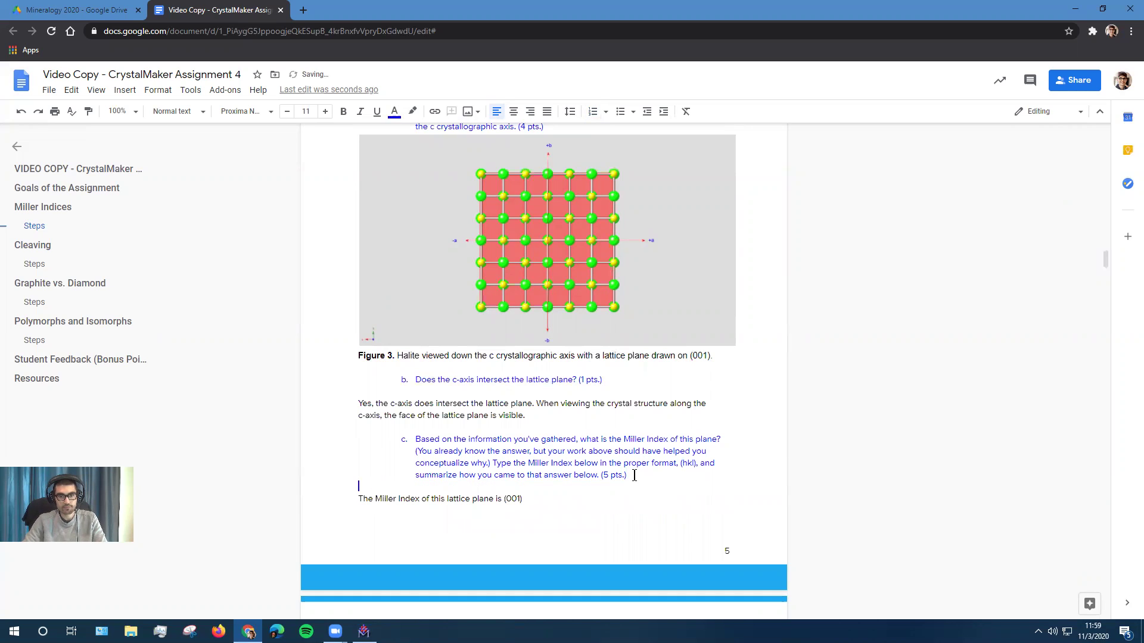
- Switch to CrystalMaker and hide the lattice plane in the halite model
key("alt+Tab")
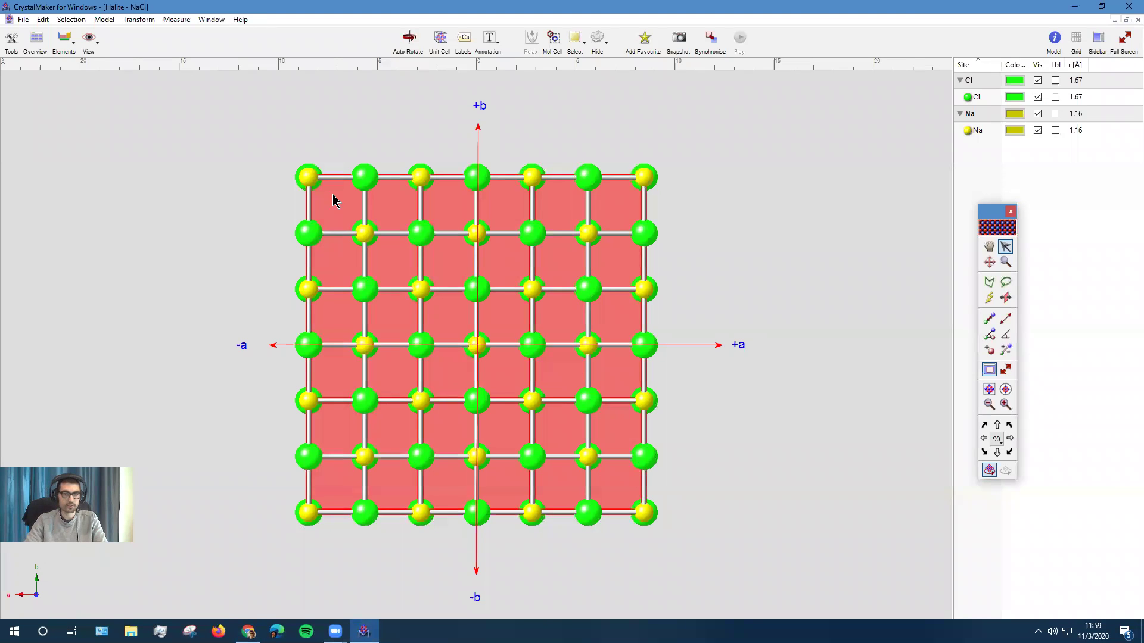
left_click(144, 21)
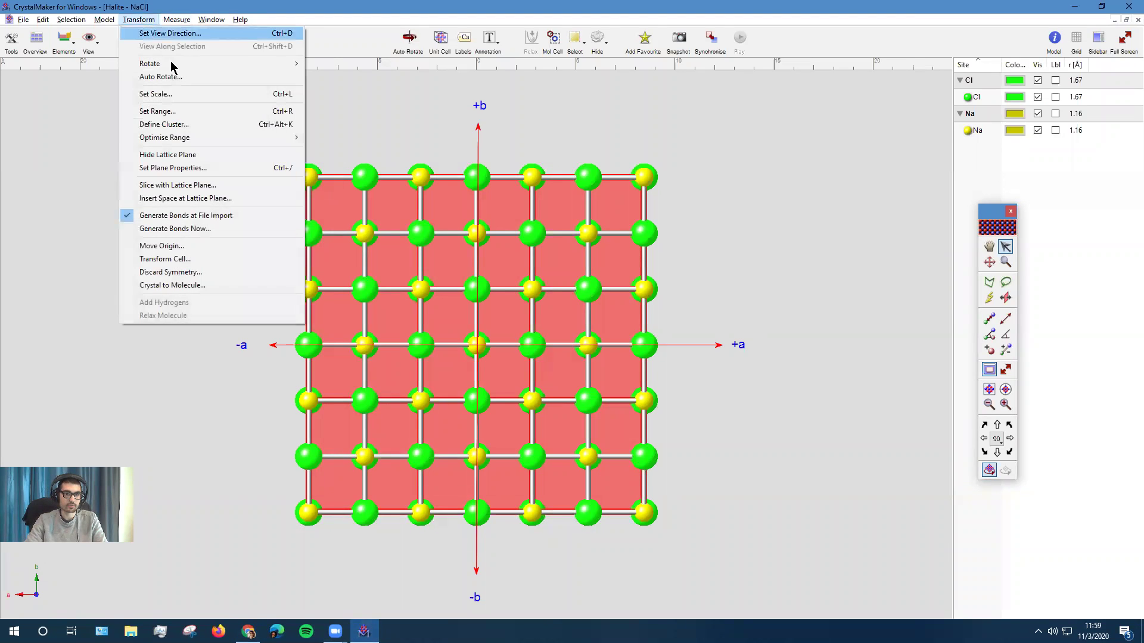
left_click(226, 155)
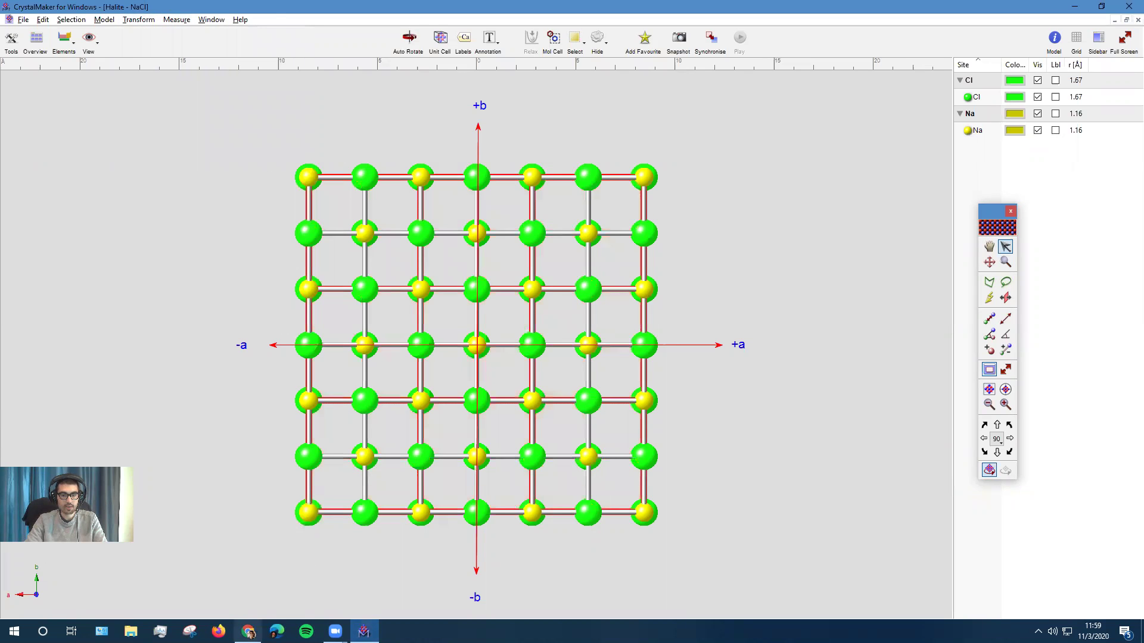
- Switch back to the assignment document and review the step 4 lattice plane settings and the figures for the three axes
left_click(248, 631)
scroll(432, 500, "up", 5)
scroll(433, 500, "up", 15)
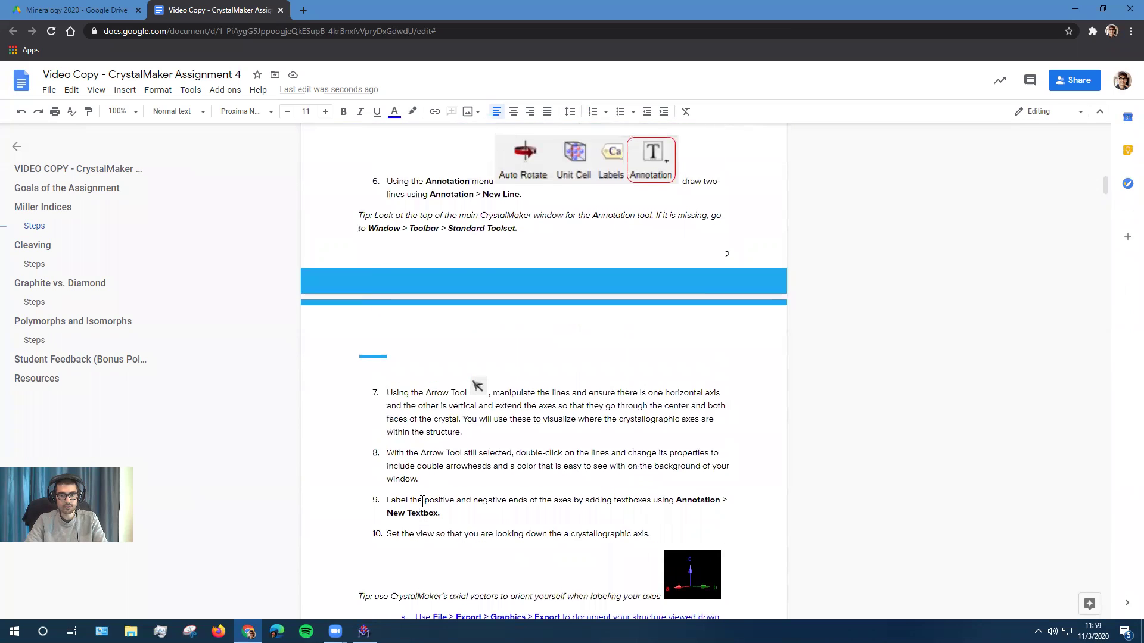
scroll(424, 498, "up", 5)
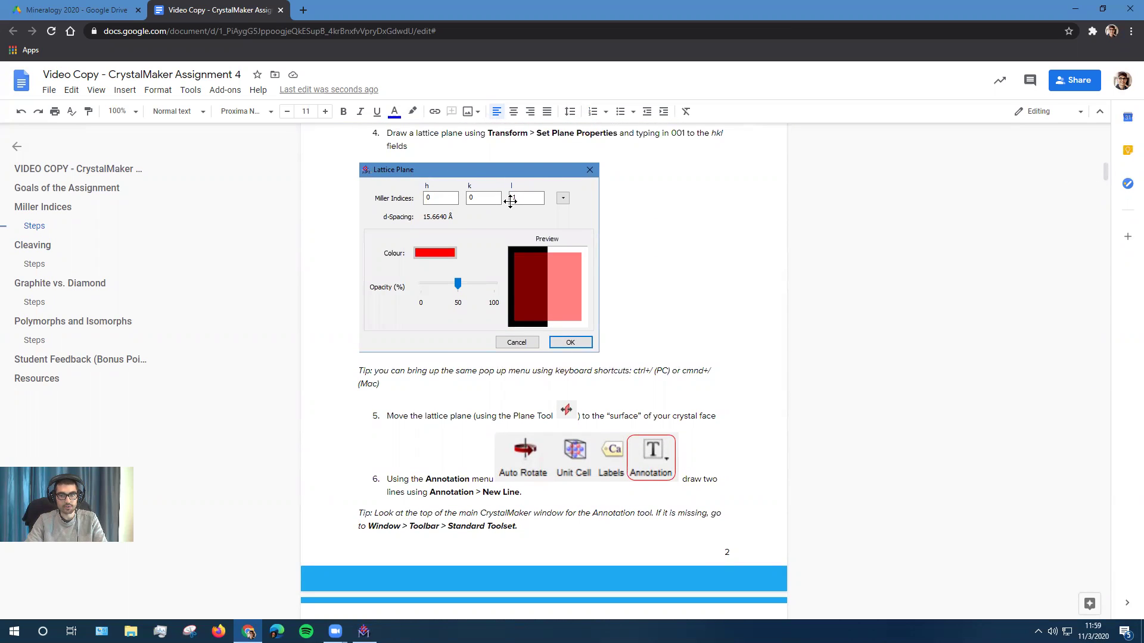
scroll(333, 435, "down", 20)
scroll(337, 437, "up", 5)
scroll(350, 429, "down", 4)
scroll(378, 450, "up", 12)
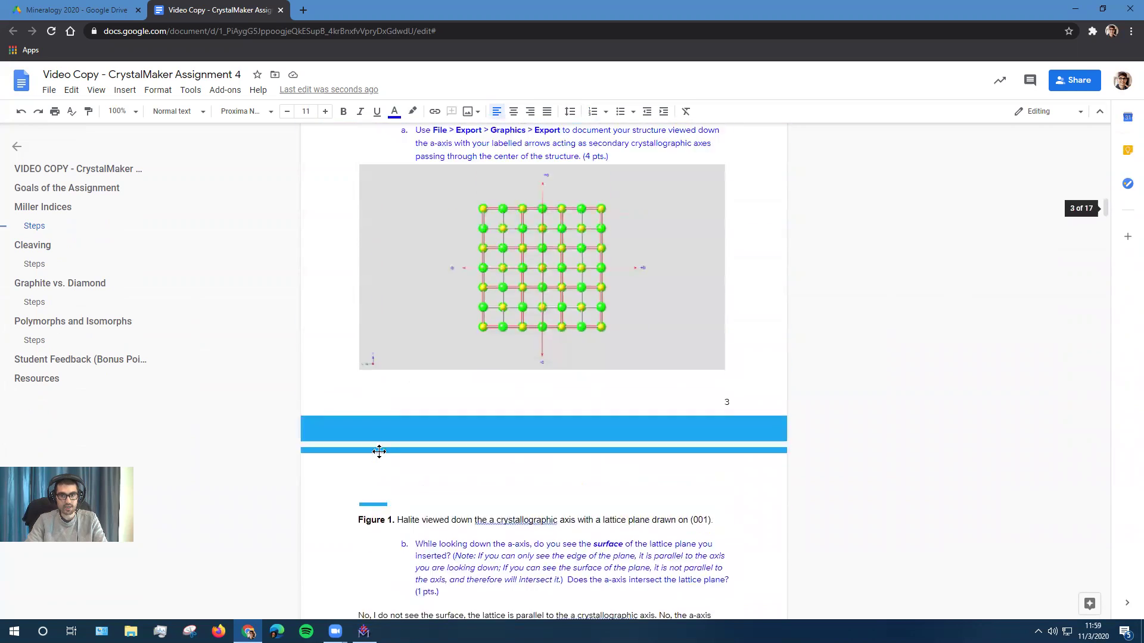
scroll(560, 390, "down", 9)
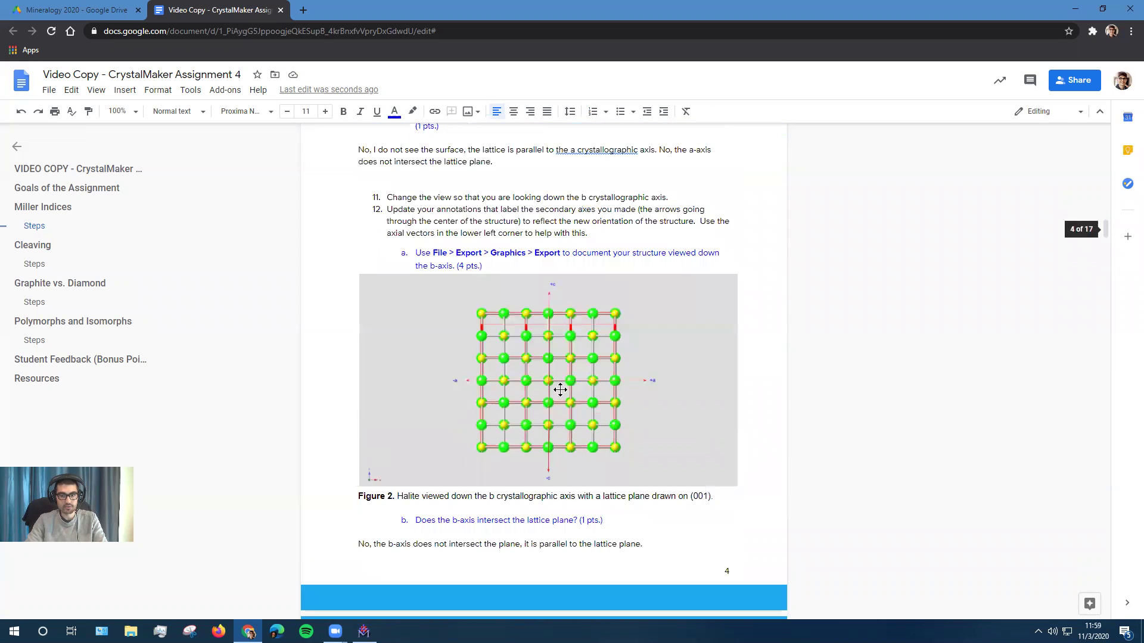
scroll(608, 381, "down", 10)
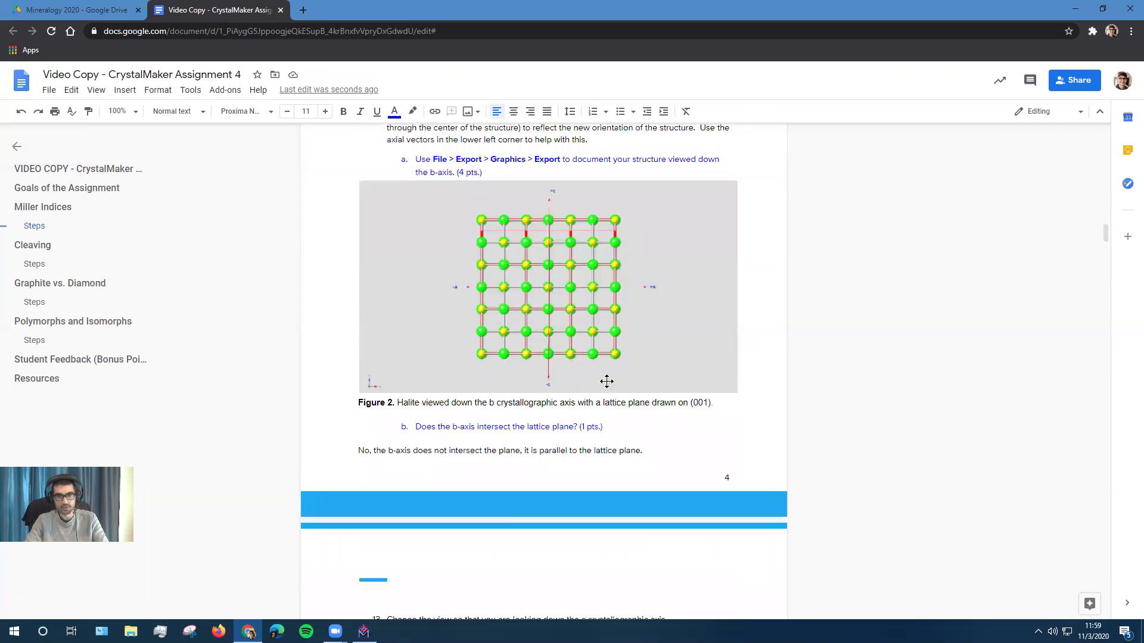
scroll(590, 381, "down", 3)
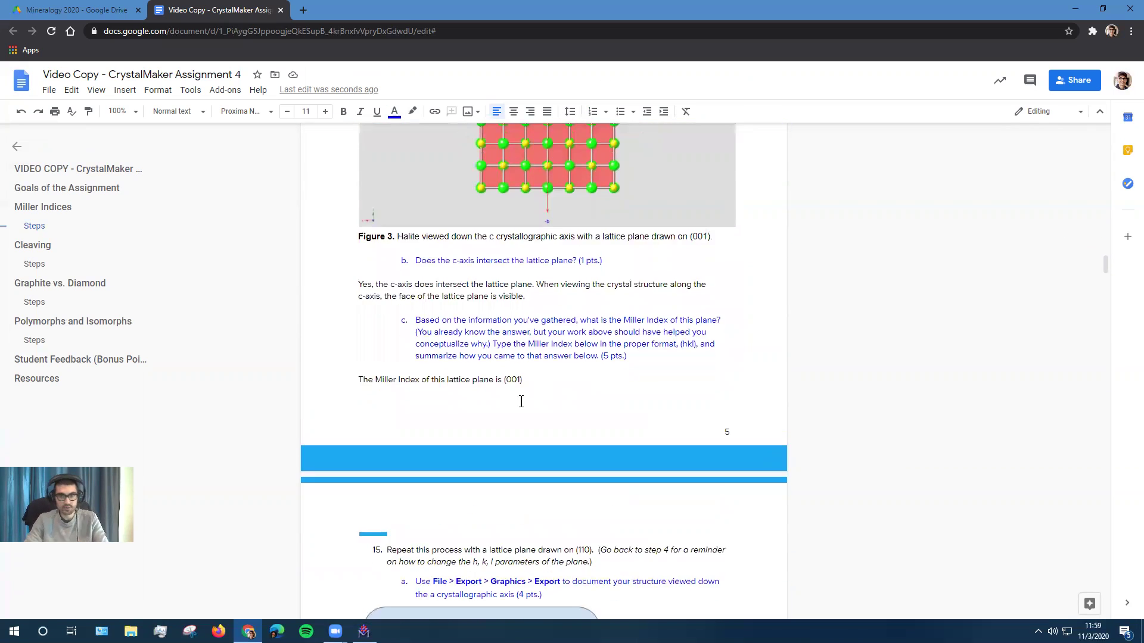
- Highlight (001) in the question c answer and place the cursor at the end of the sentence
left_click_drag(521, 380, 505, 381)
left_click(530, 384)
left_click(535, 379)
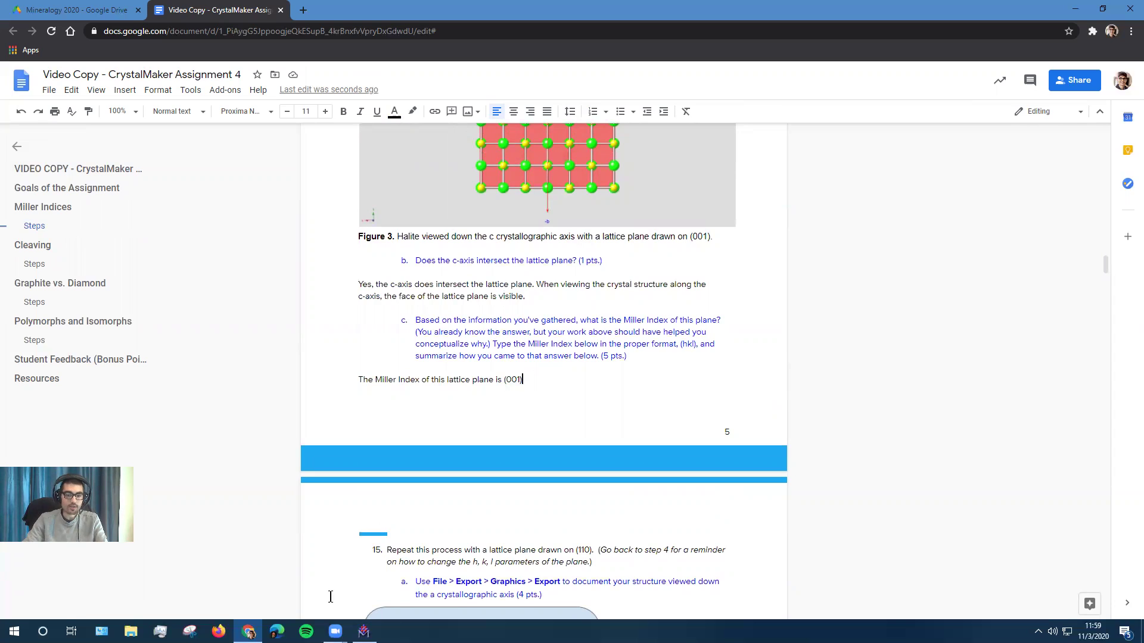
- Switch to CrystalMaker and add a lattice plane with Miller indices 0, 0, 1 to the halite model
left_click(363, 631)
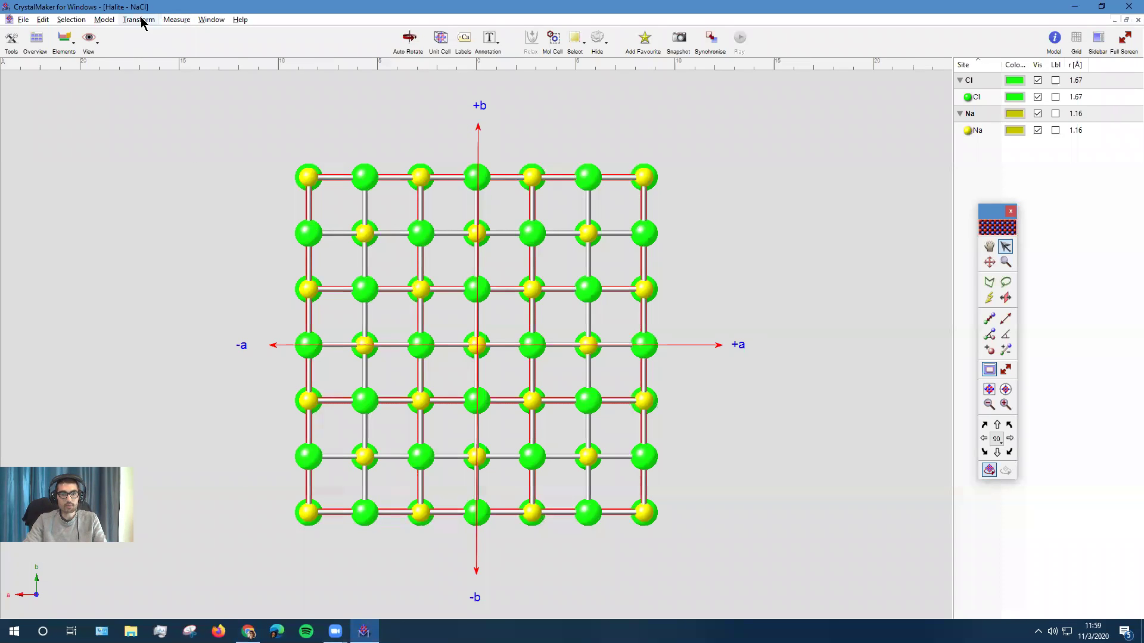
key("ctrl+l")
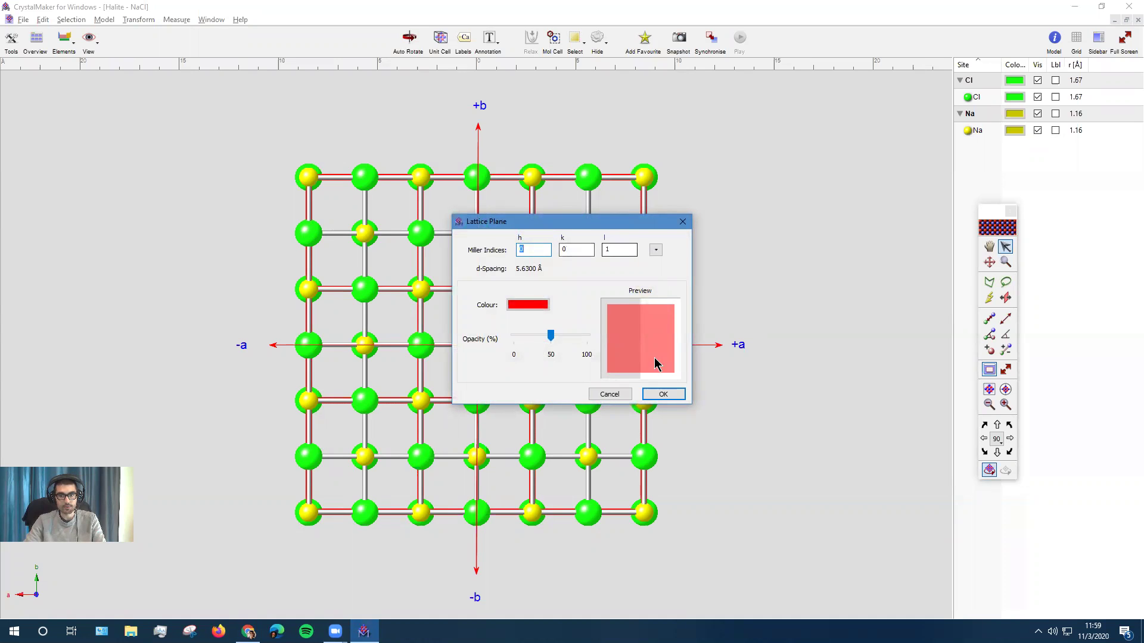
left_click(660, 394)
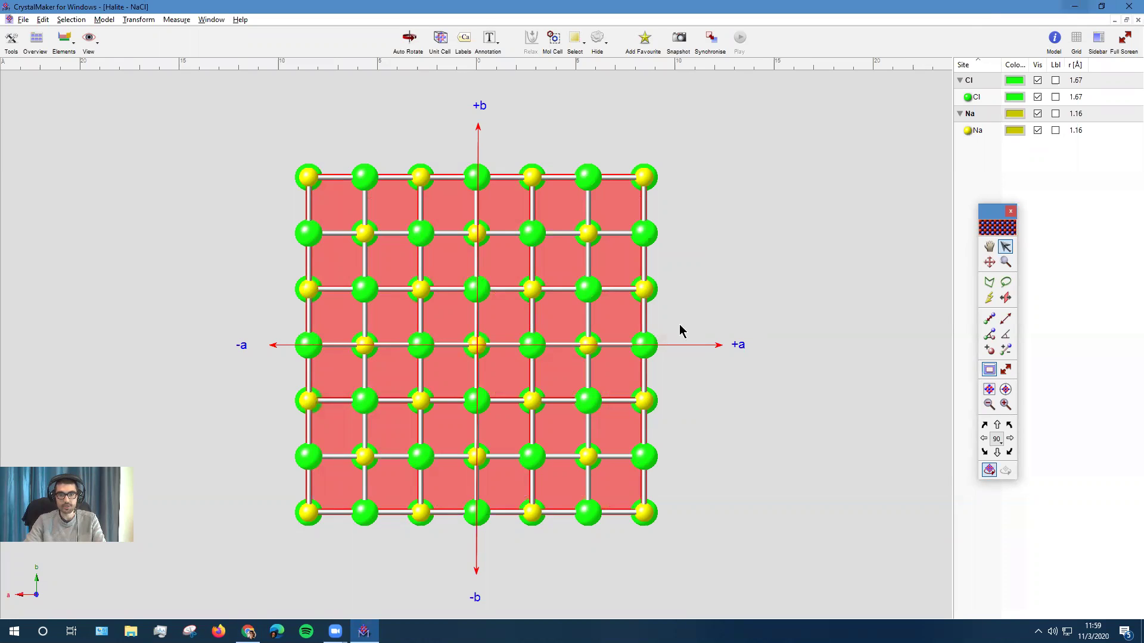
- Switch back to the assignment document and review the tasks for repeating the process with lattice planes on (110) and (111)
left_click(248, 632)
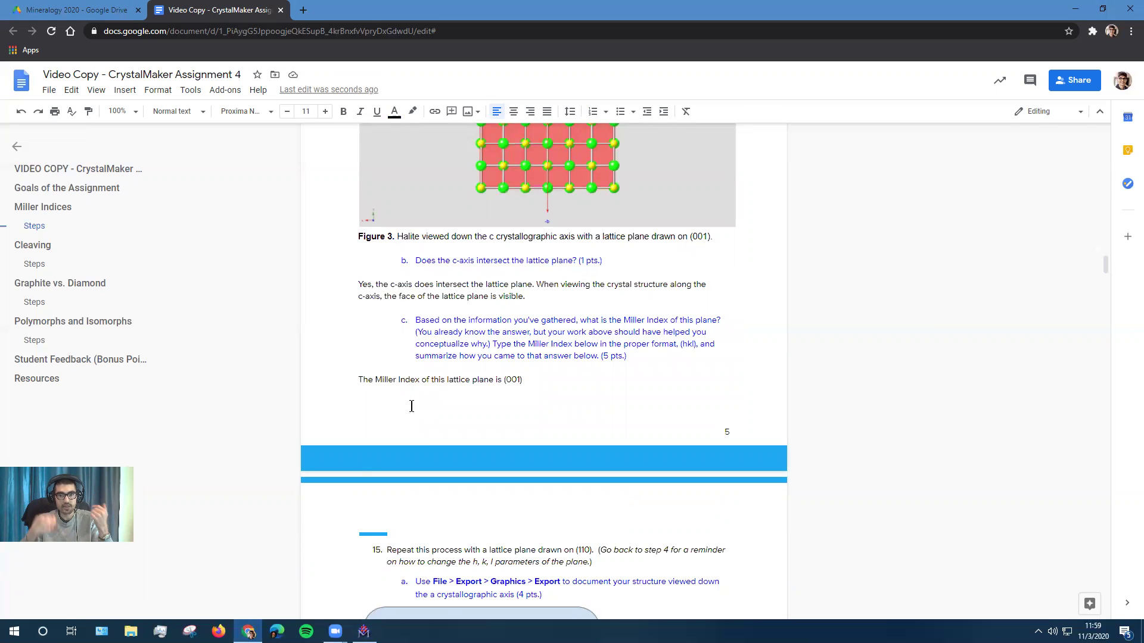
scroll(530, 401, "down", 2)
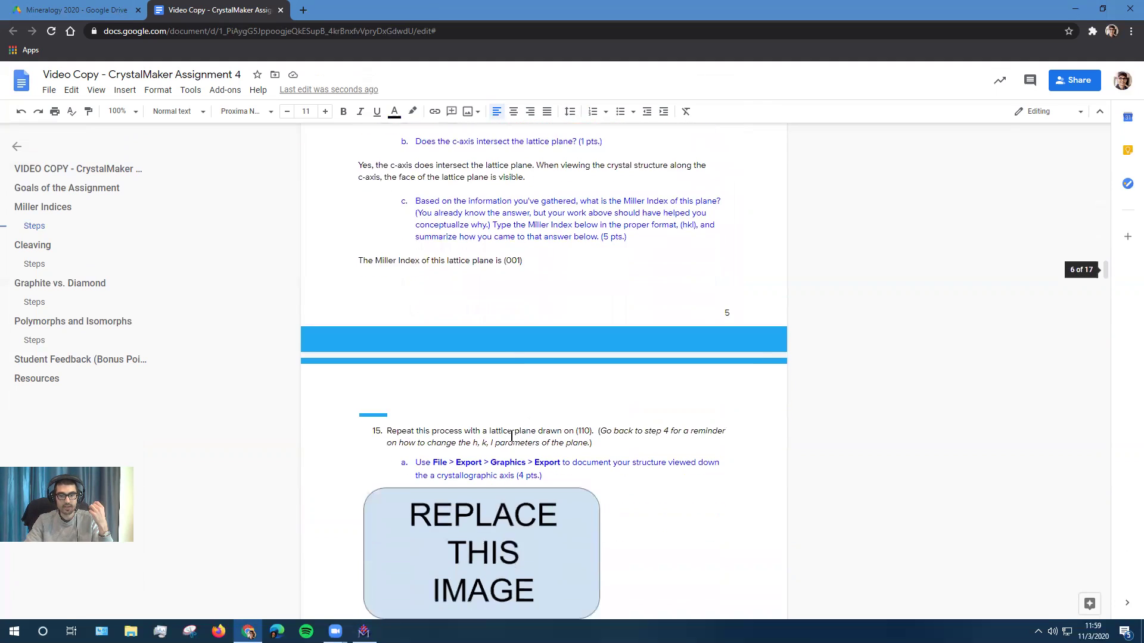
scroll(519, 423, "down", 1)
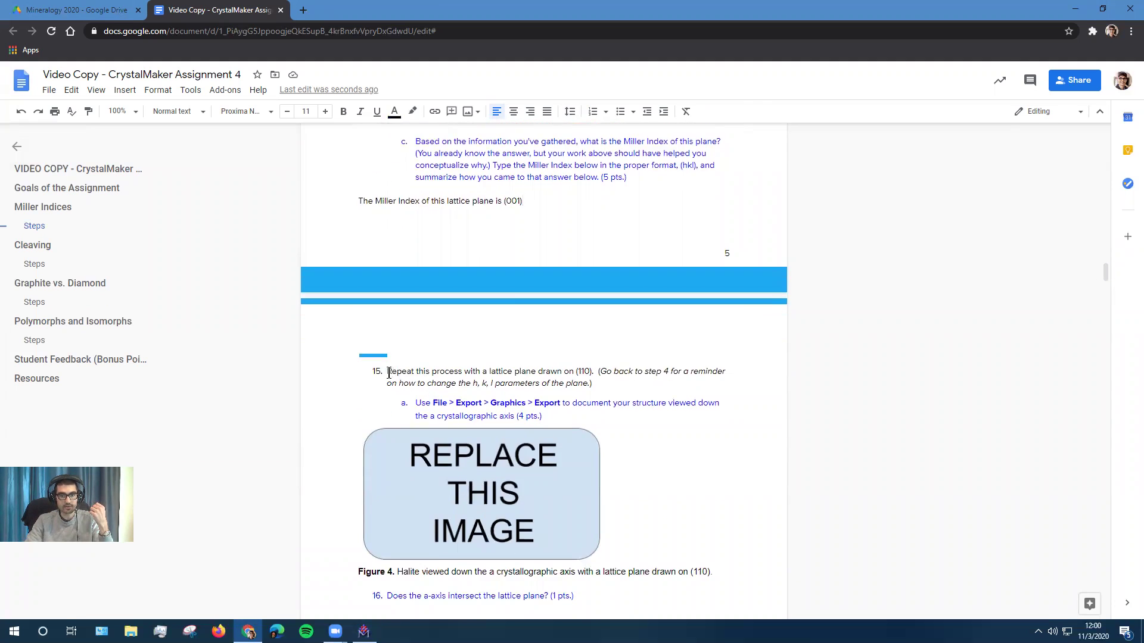
left_click_drag(579, 372, 589, 372)
left_click(538, 388)
scroll(522, 389, "down", 3)
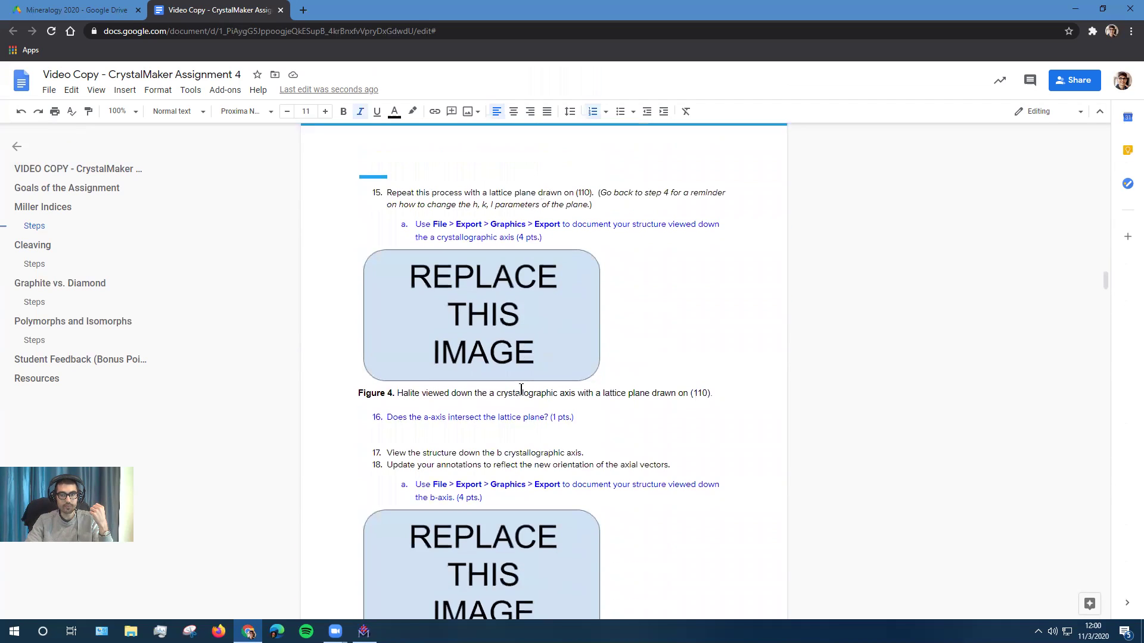
scroll(521, 389, "down", 9)
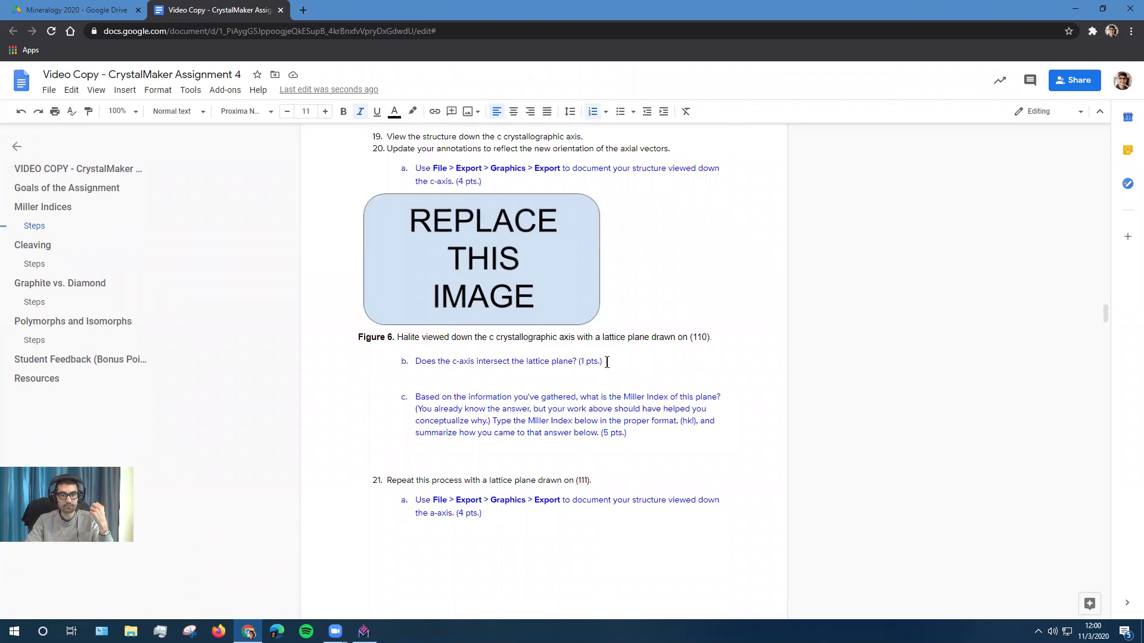
scroll(607, 363, "down", 4)
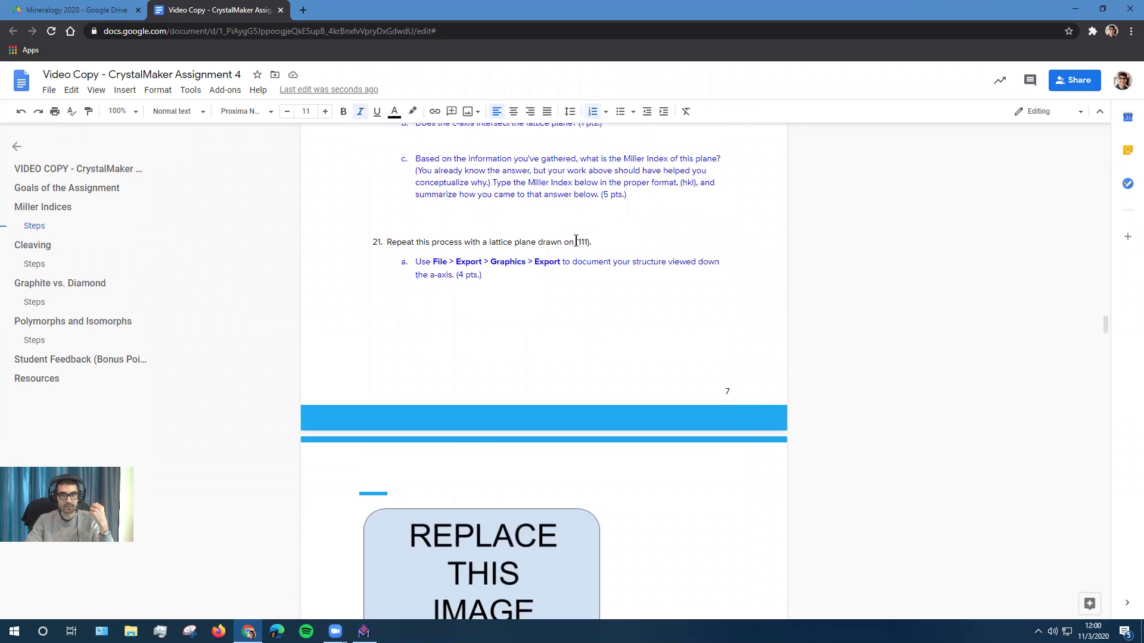
left_click_drag(578, 241, 584, 241)
left_click(546, 241)
scroll(464, 290, "down", 8)
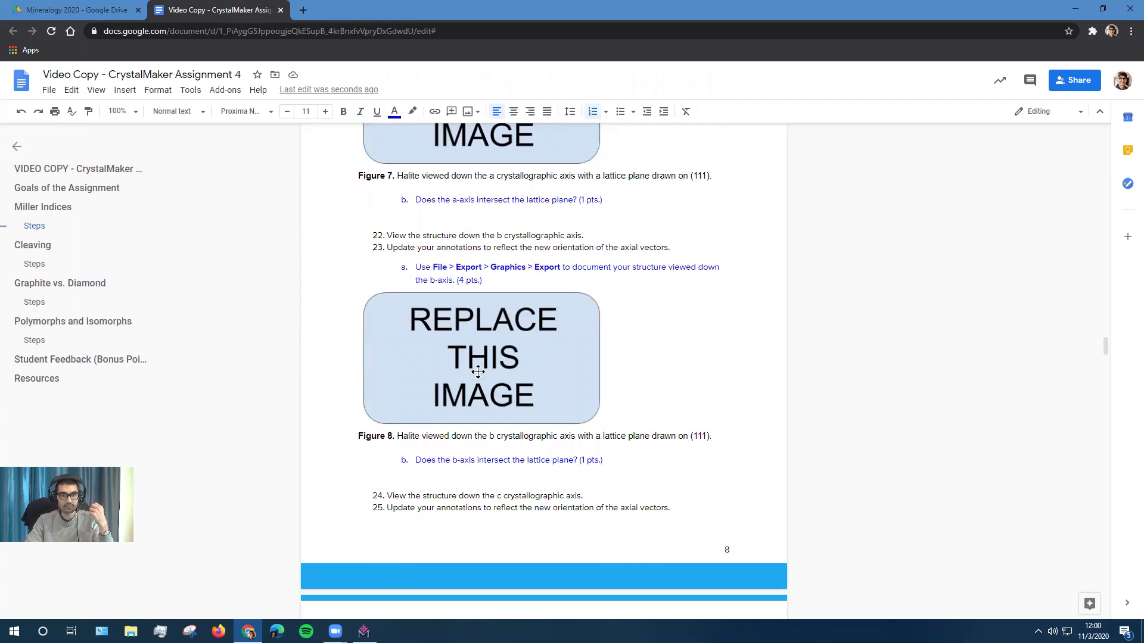
scroll(524, 381, "down", 7)
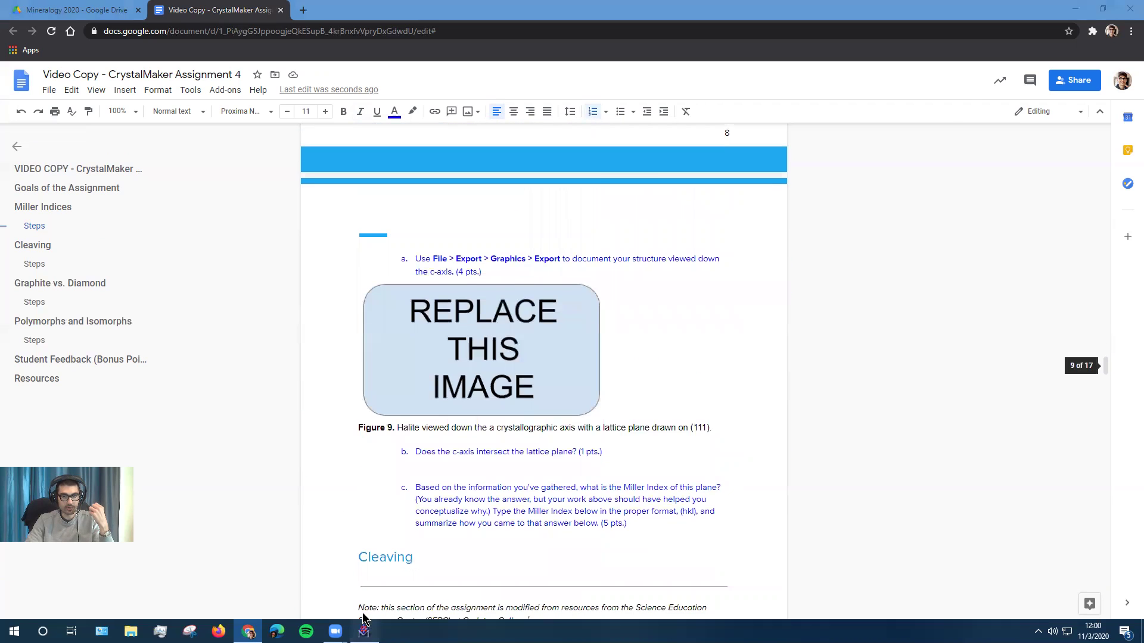
- Switch to CrystalMaker and look up the graphics export options and the Copy Graphics command without running either
left_click(364, 628)
left_click(24, 20)
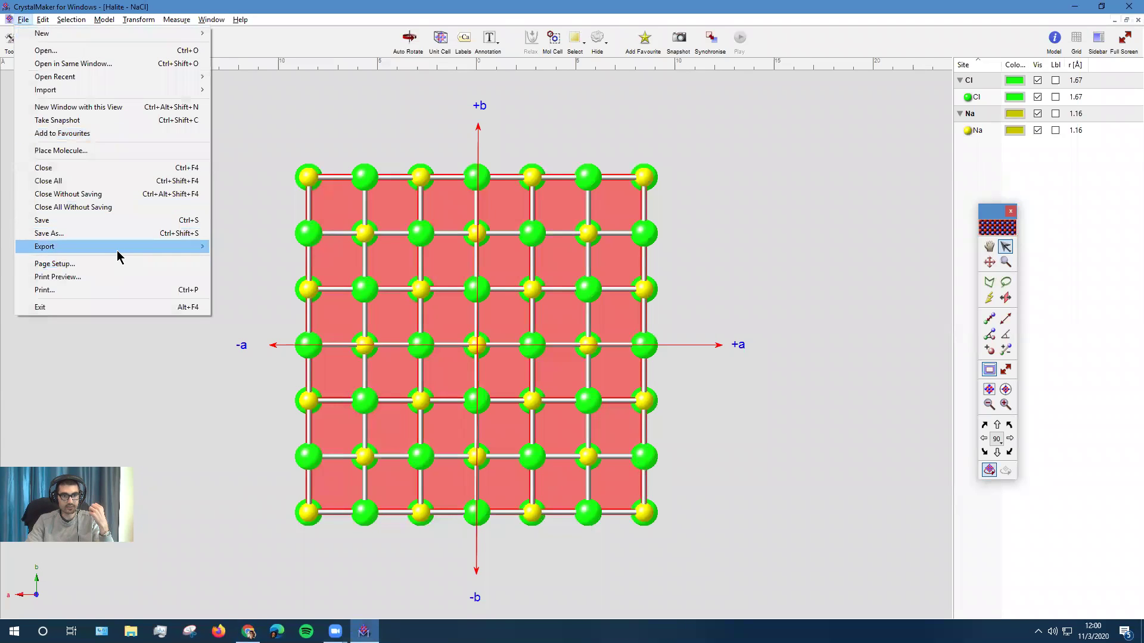
mouse_move(150, 249)
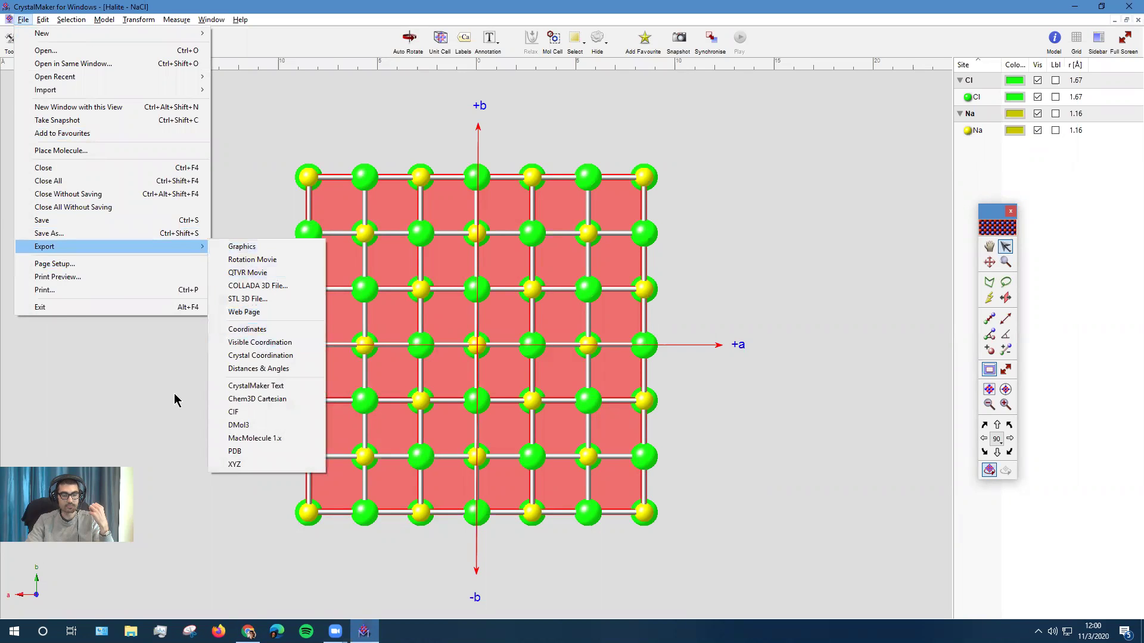
left_click(148, 421)
left_click(44, 20)
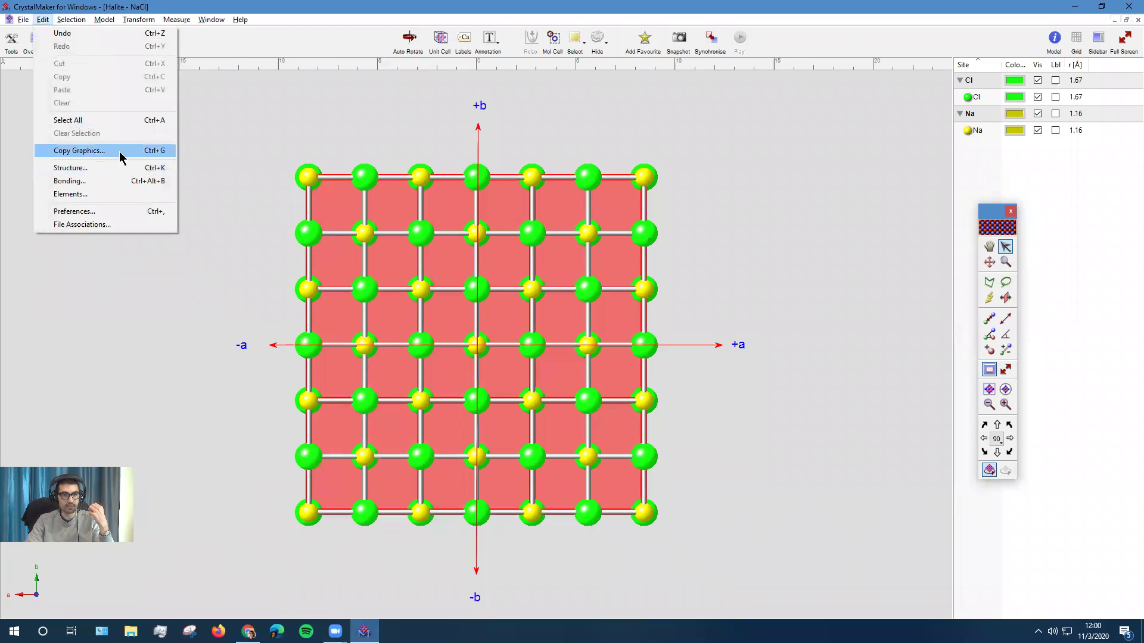
left_click(196, 374)
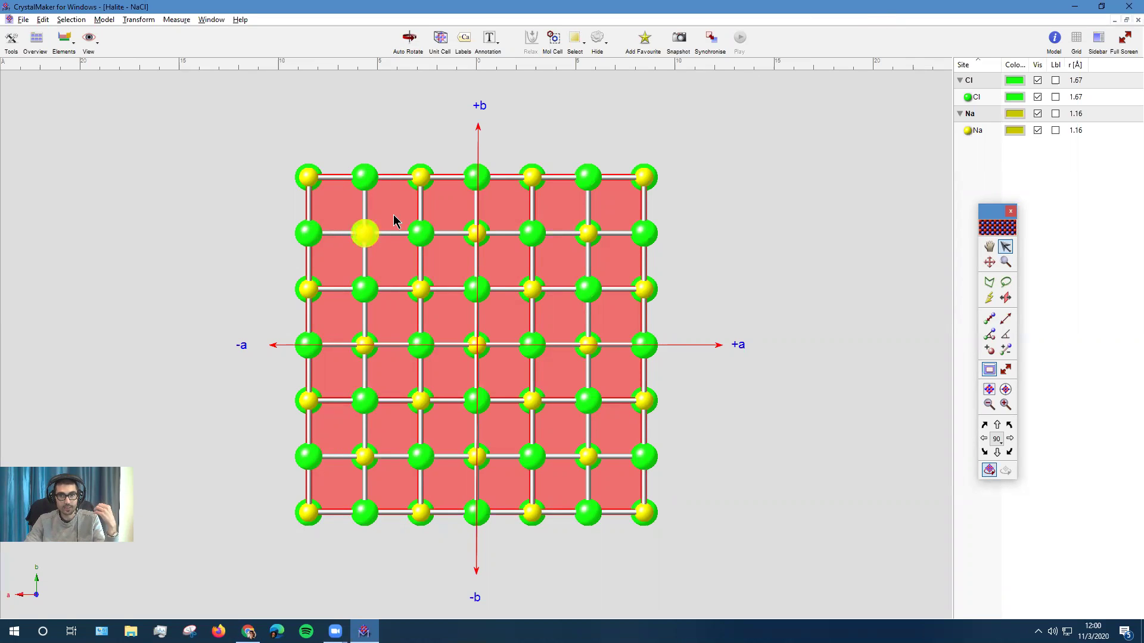
- Switch back to the assignment document and return to the Figure 3 questions and the Miller Index answer for question c
left_click(249, 631)
scroll(417, 416, "up", 15)
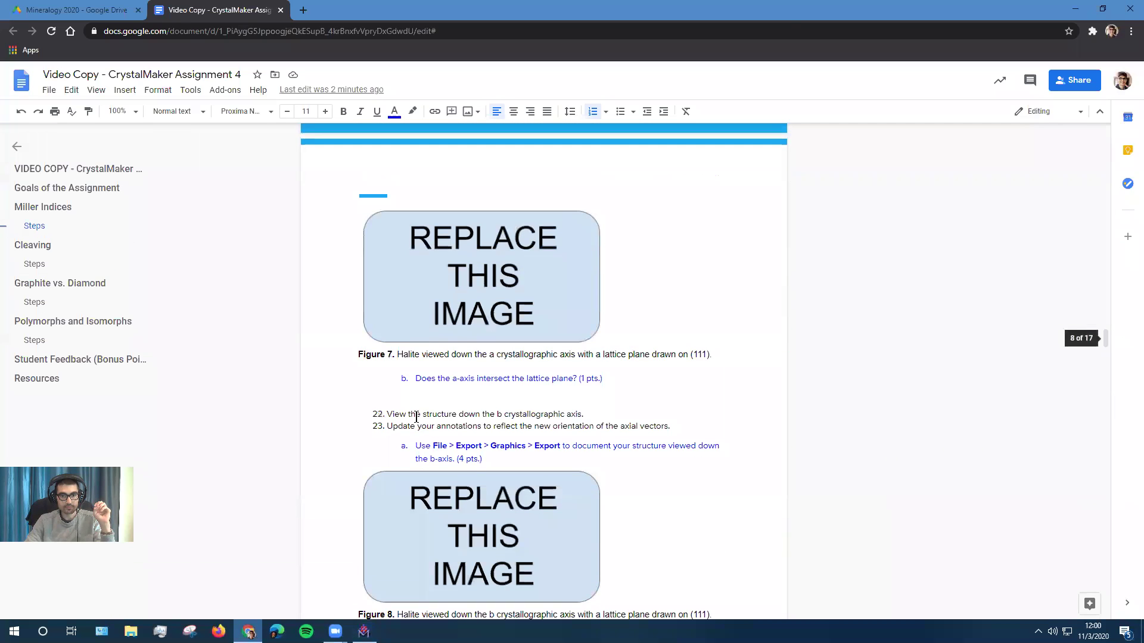
scroll(414, 420, "up", 10)
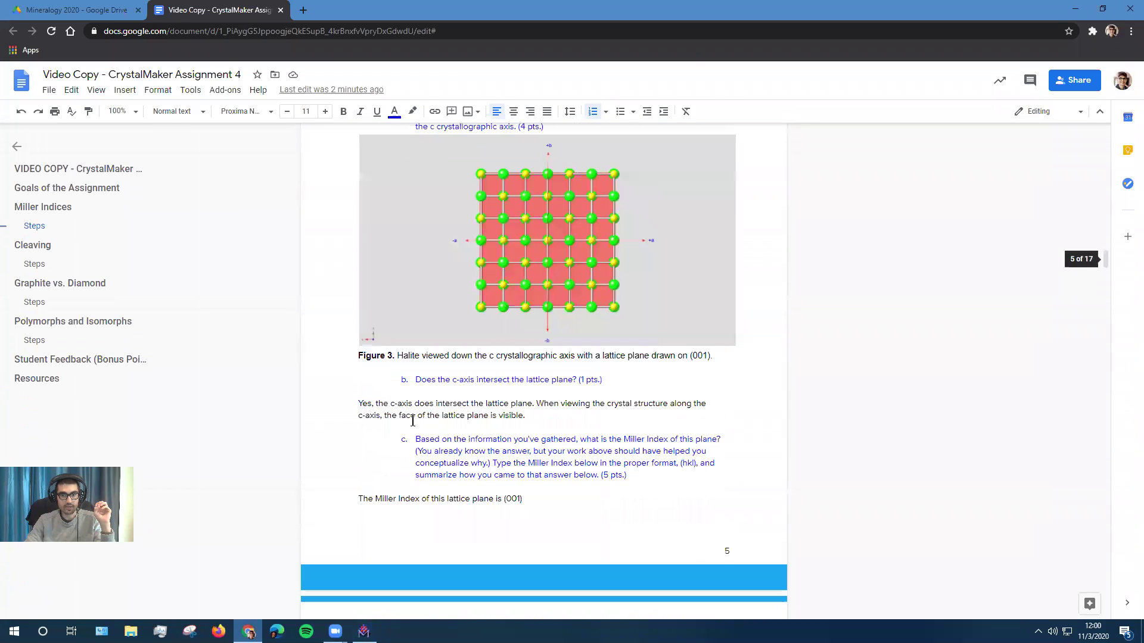
scroll(429, 428, "down", 2)
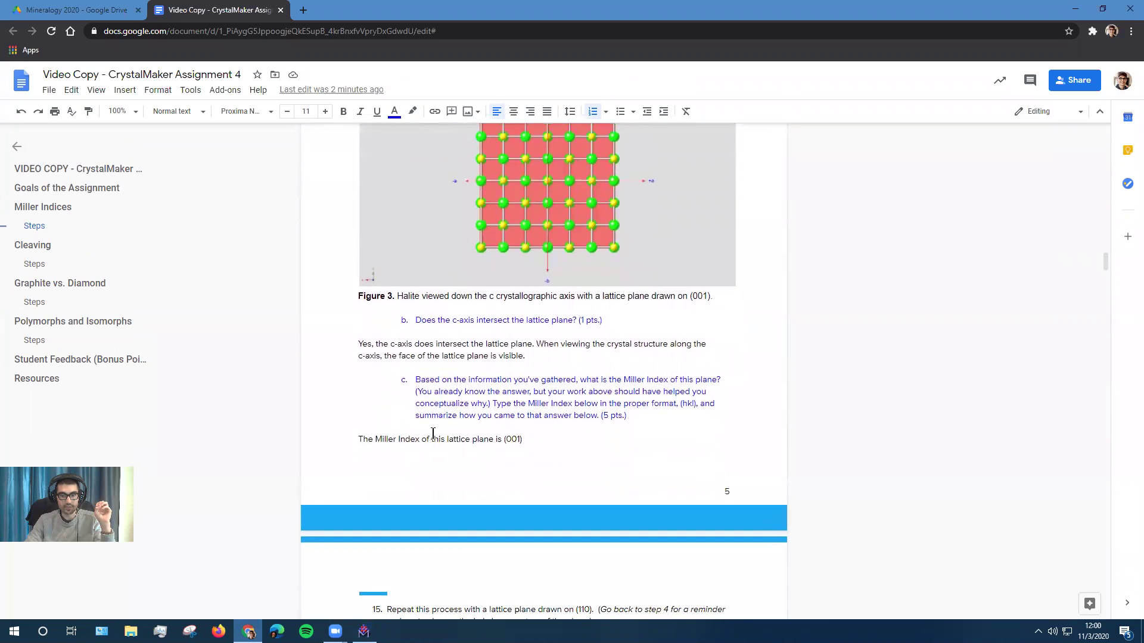
scroll(422, 464, "down", 1)
scroll(420, 466, "up", 1)
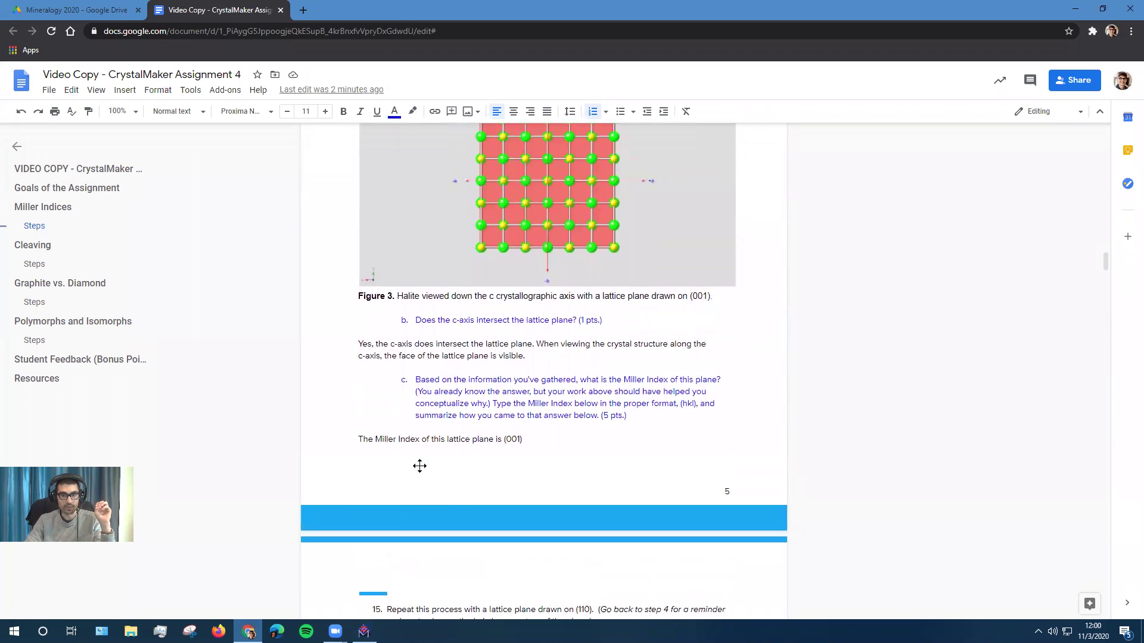